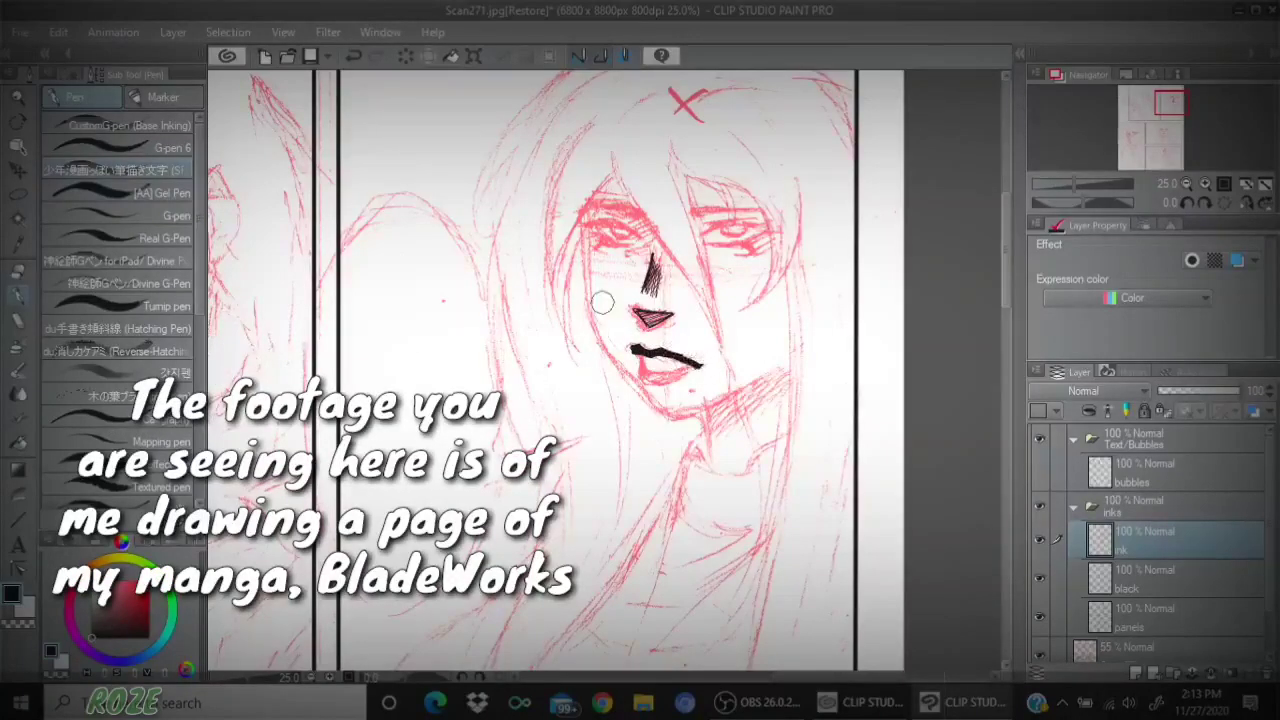
- Ink the outline of the lips at brush size 43 and clean up the mouth's right corner with the eraser
click(78, 78)
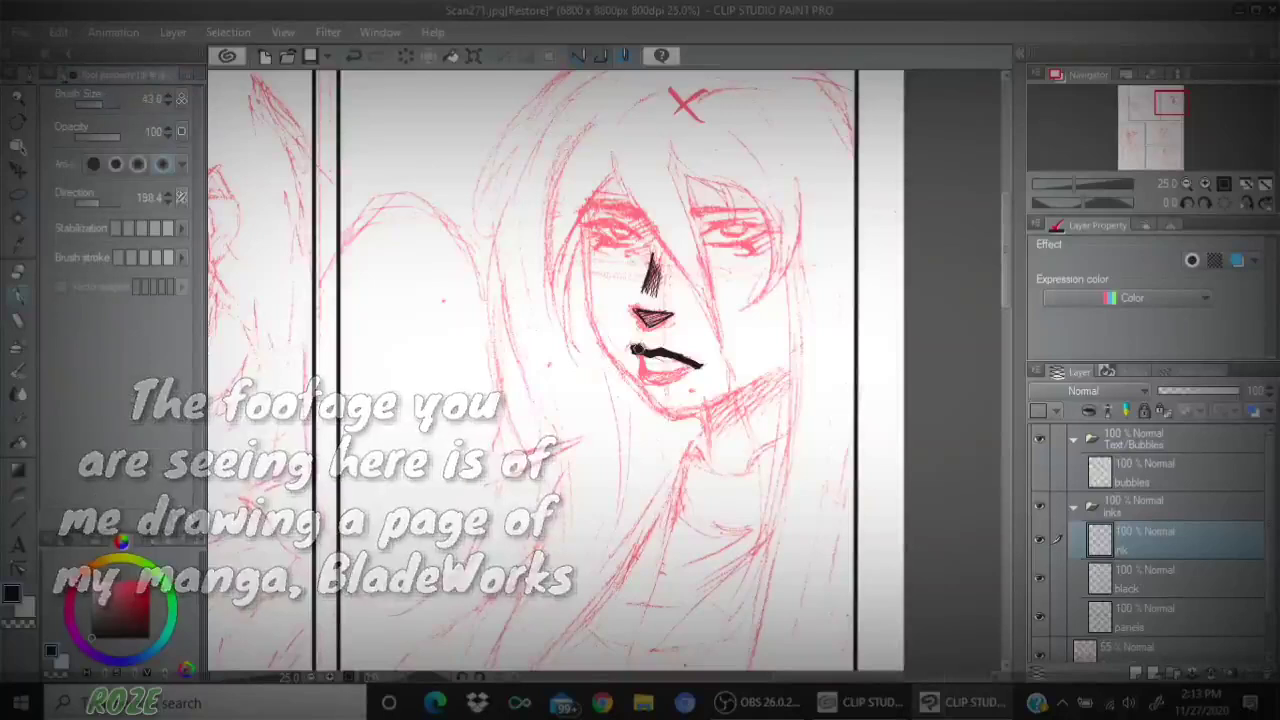
drag(636, 346, 706, 364)
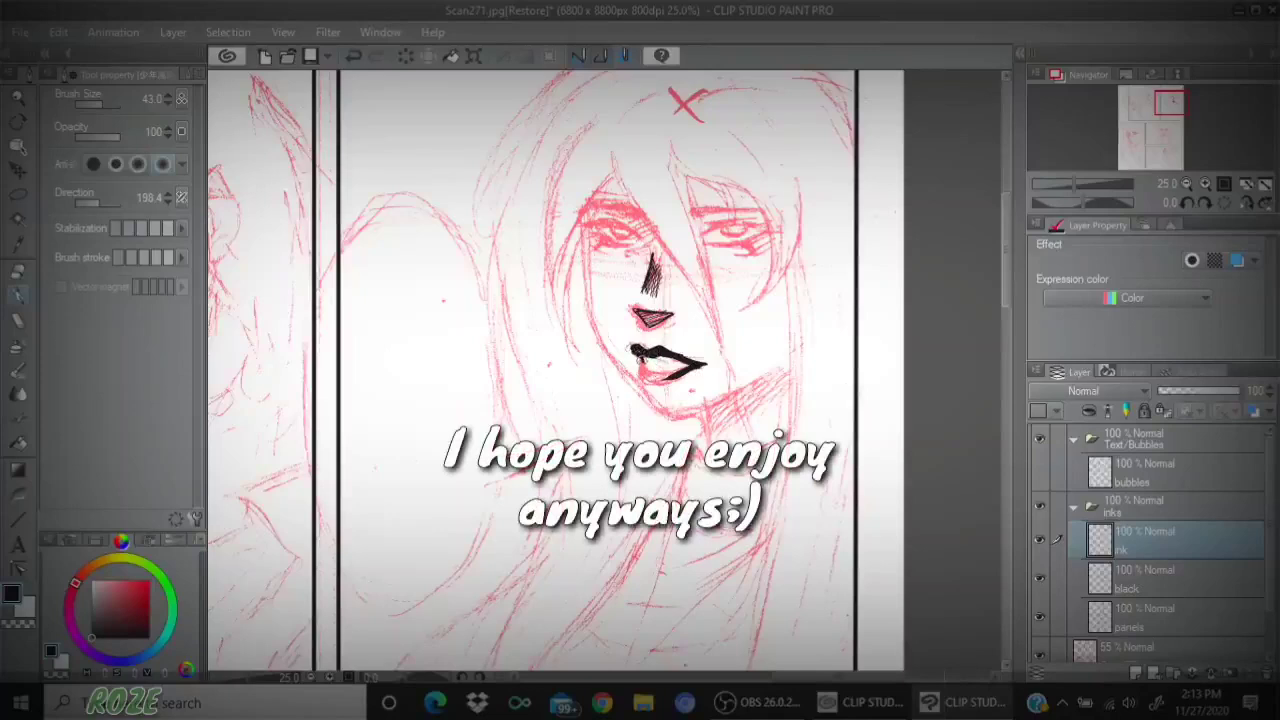
mouse_move(636, 350)
mouse_down()
mouse_move(652, 383)
mouse_move(686, 371)
mouse_move(656, 382)
mouse_move(646, 372)
mouse_move(664, 373)
mouse_up()
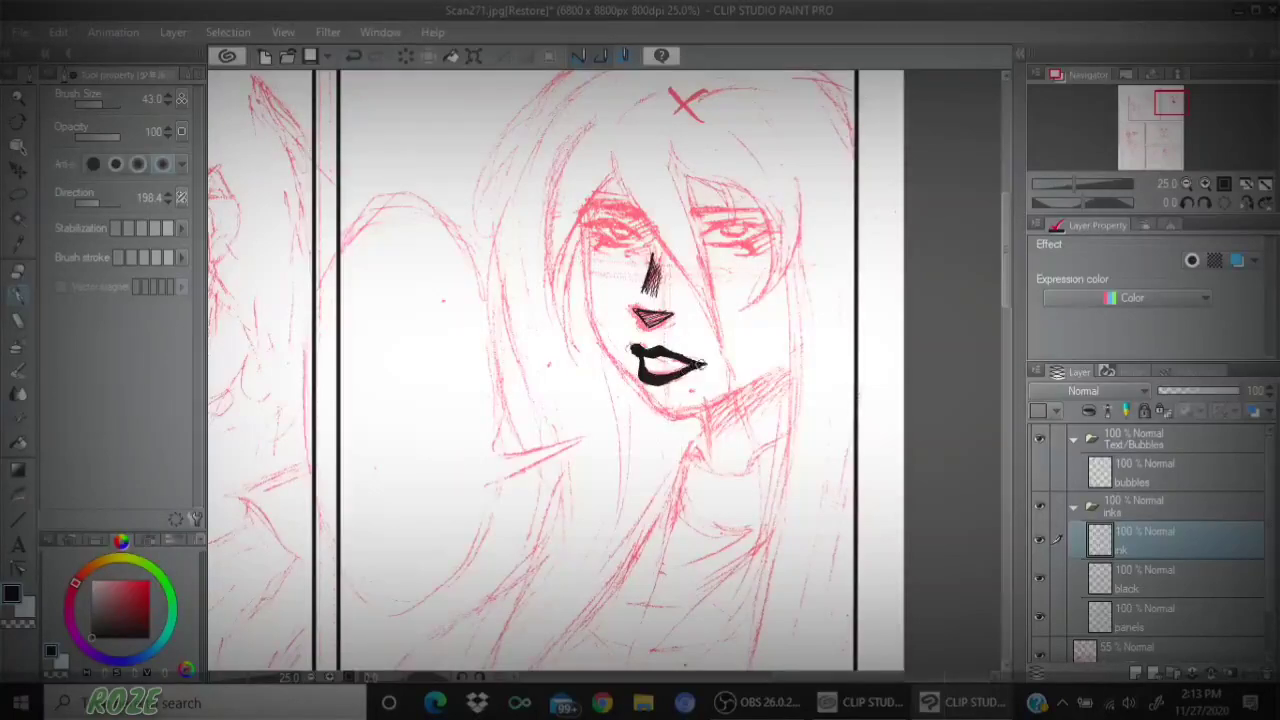
key(e)
drag(679, 375, 707, 364)
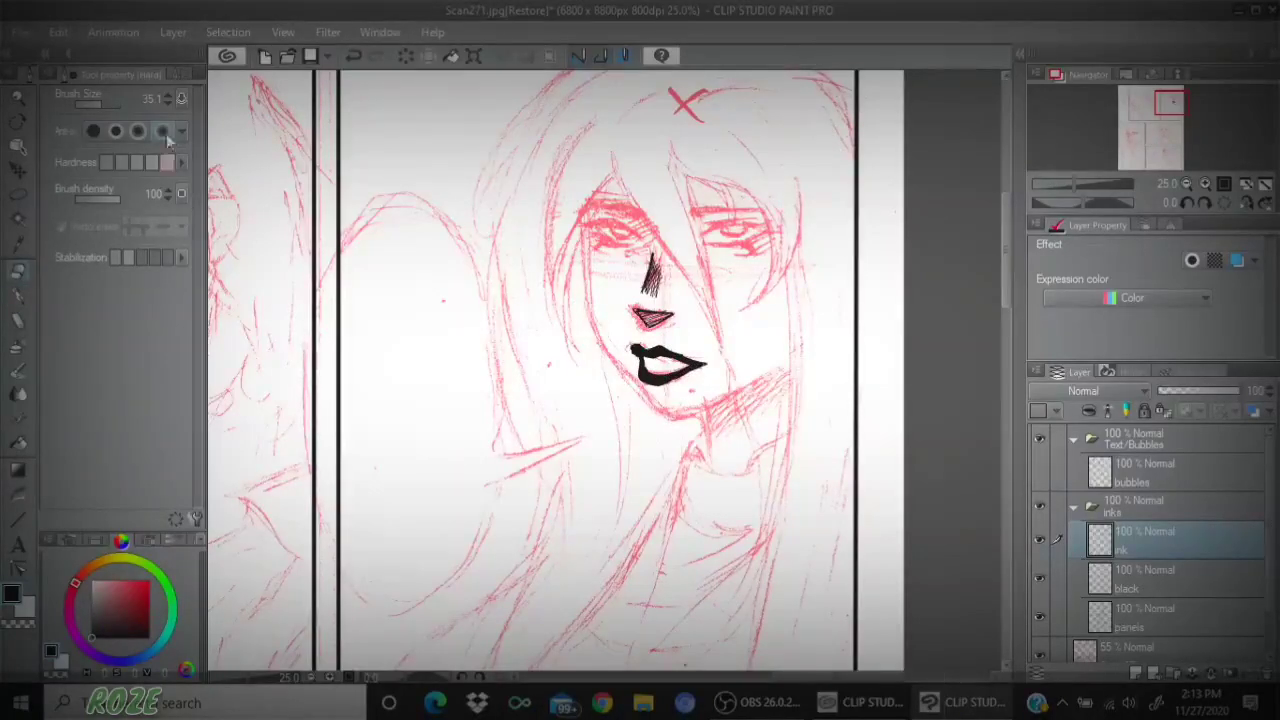
- Switch back to the pen and ink both eyebrows and the outline of the eye on the right side of the face
click(186, 76)
click(21, 296)
click(183, 146)
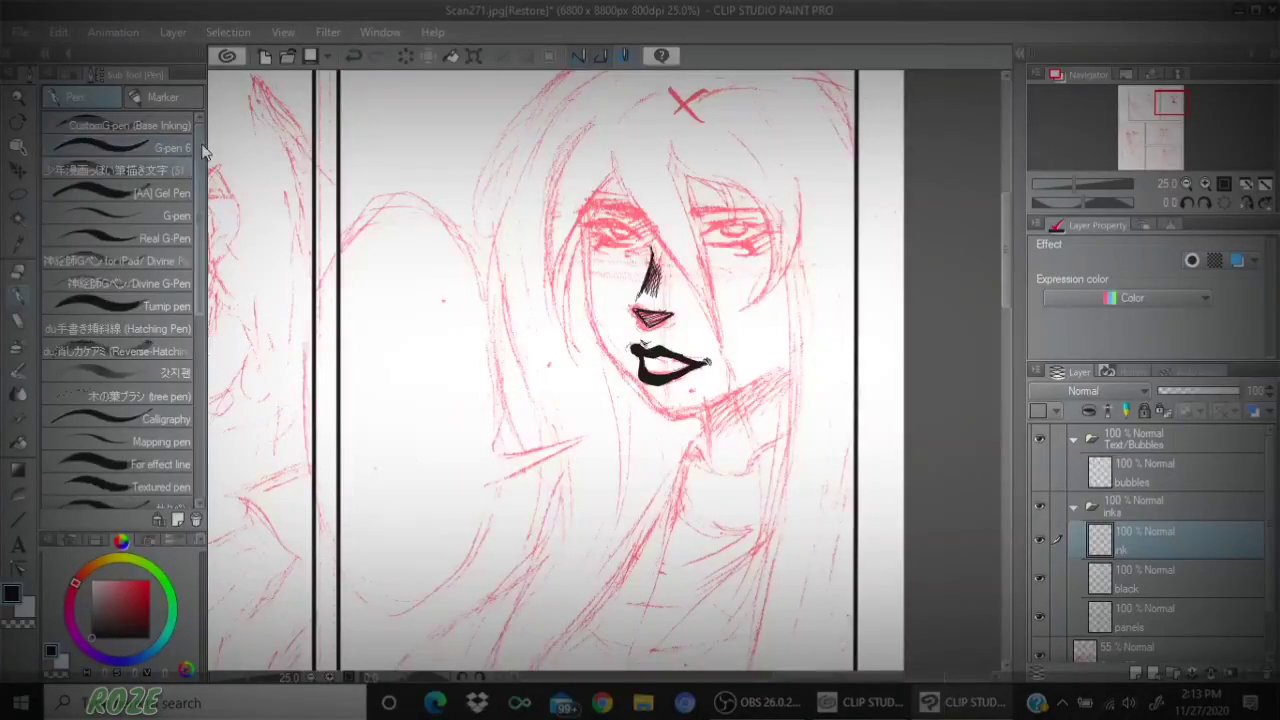
mouse_move(598, 203)
mouse_down()
mouse_move(762, 211)
mouse_move(744, 240)
mouse_move(728, 238)
mouse_move(767, 229)
mouse_up()
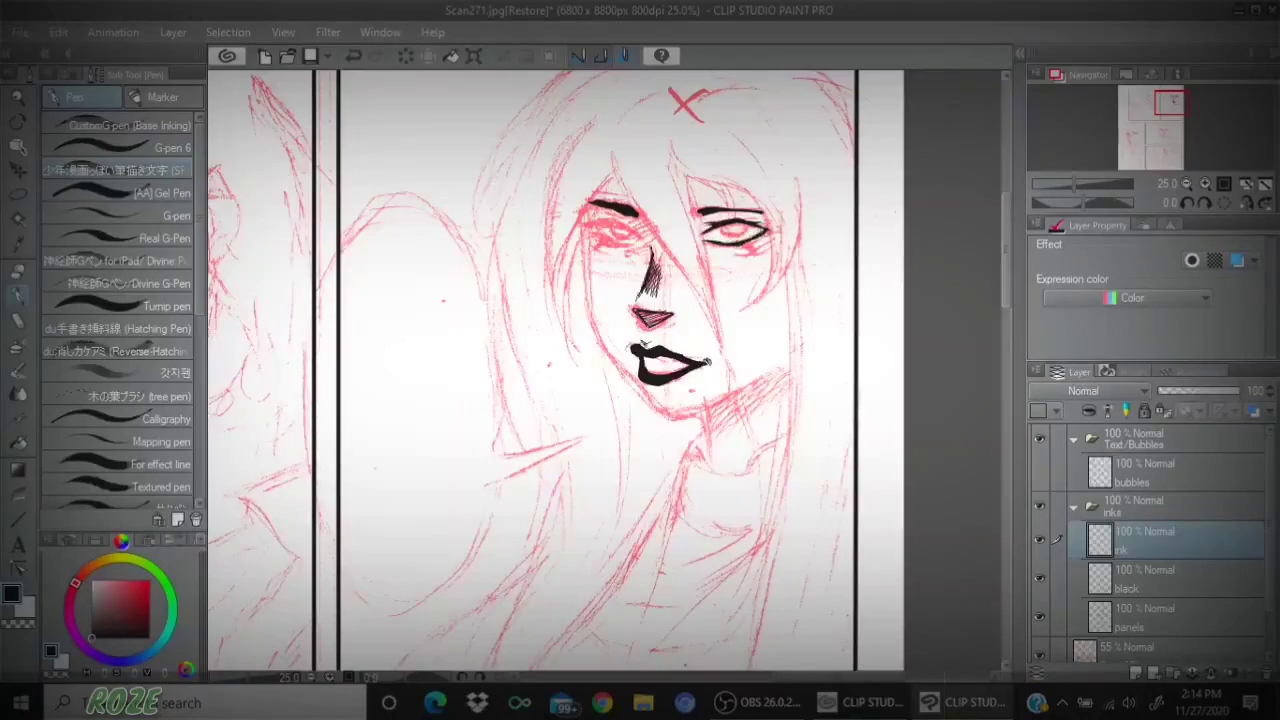
- Ink the right-hand eye's iris and hatch the shading around its lids with the G-pen 6
click(152, 147)
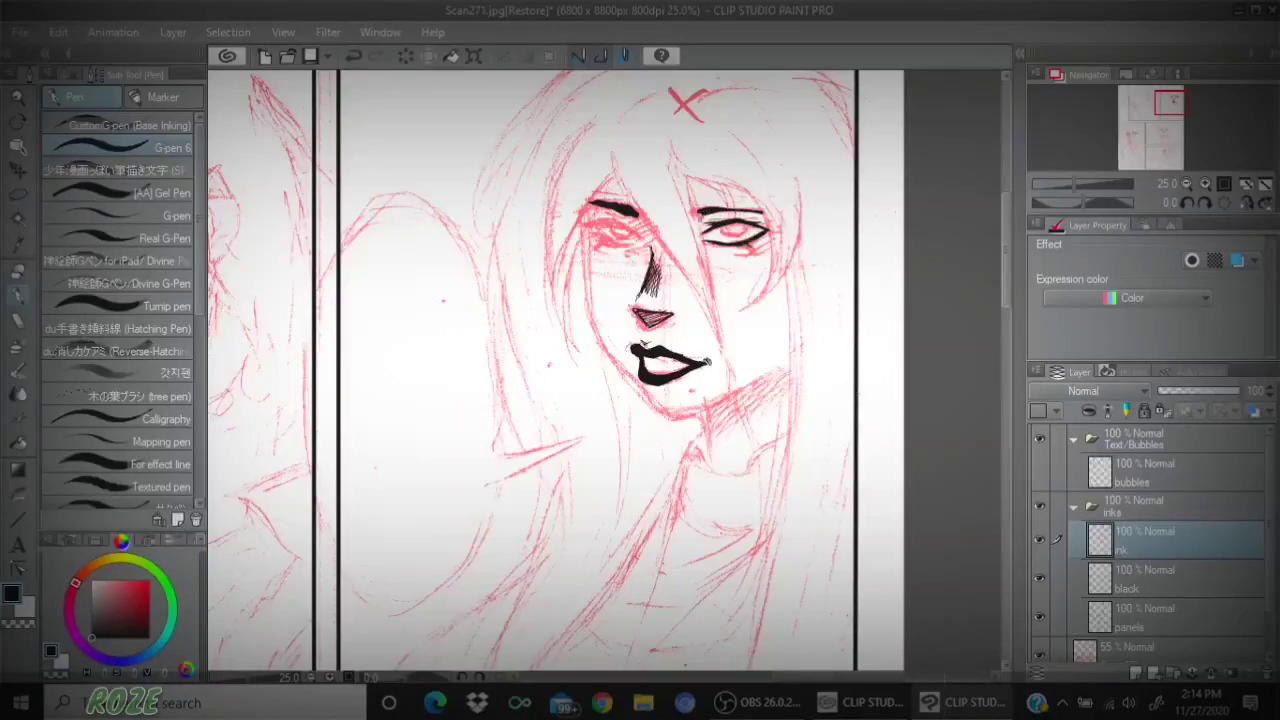
drag(701, 224, 731, 211)
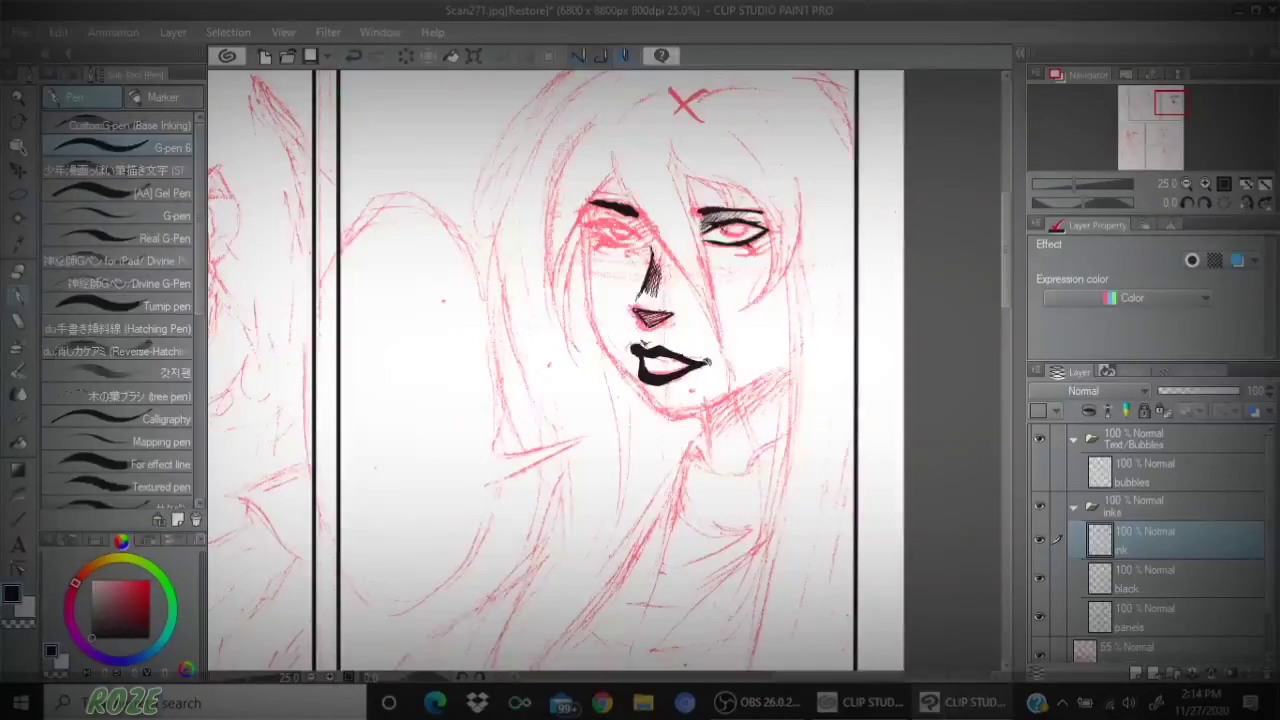
click(359, 57)
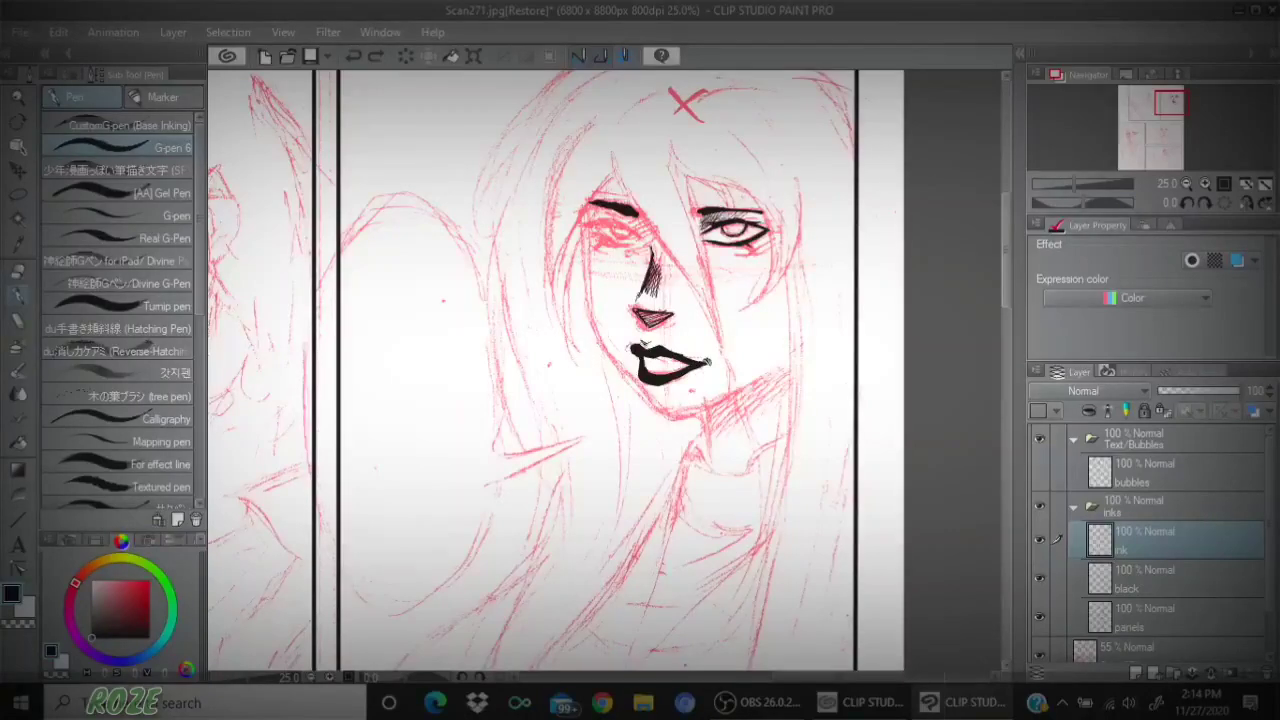
drag(749, 218, 740, 251)
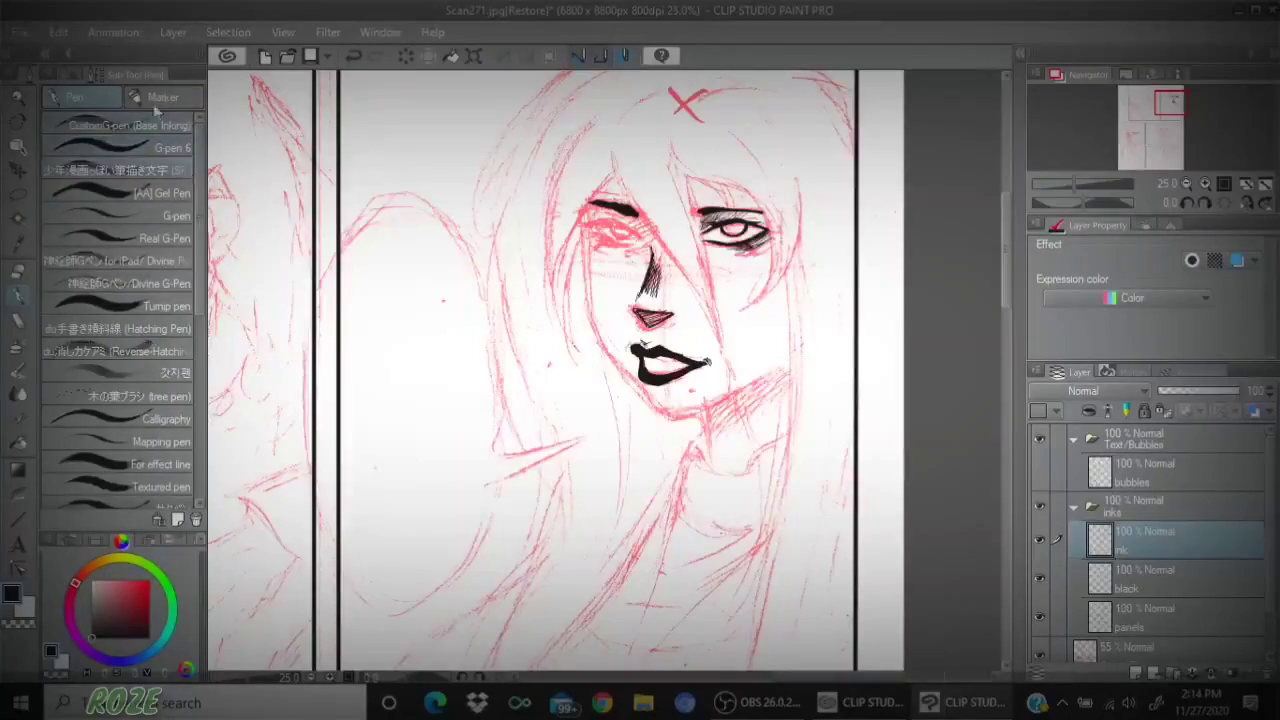
- Set the brush size to 43 and ink the pointed hair strand that falls between the eyes
click(73, 76)
drag(103, 104, 98, 105)
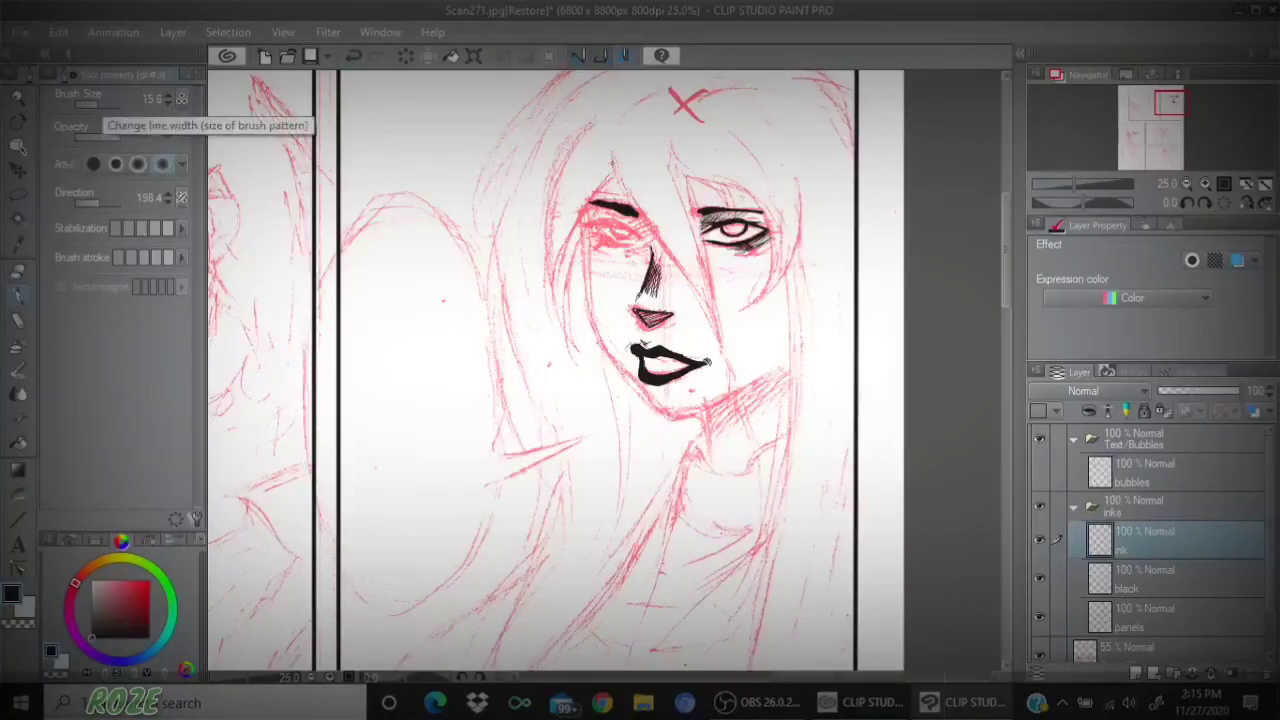
click(102, 105)
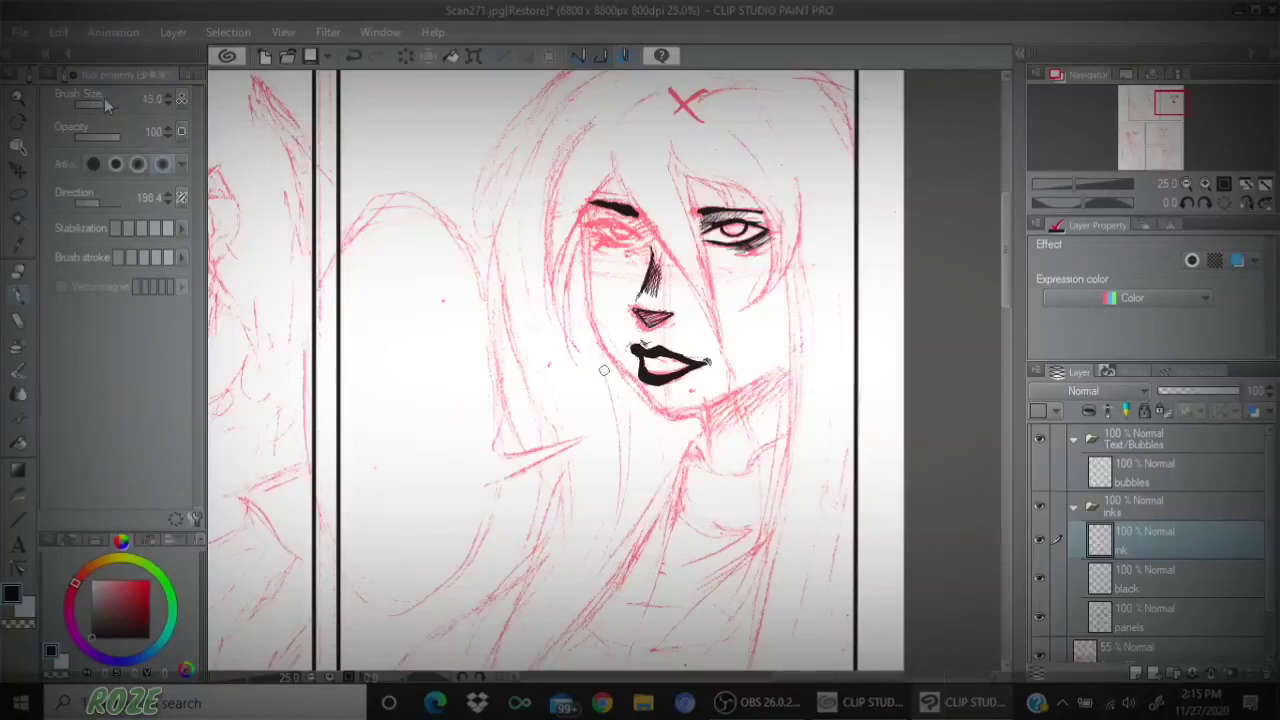
mouse_move(618, 177)
mouse_down()
mouse_move(609, 143)
mouse_move(615, 176)
mouse_move(685, 279)
mouse_up()
drag(648, 226, 704, 308)
drag(676, 266, 720, 341)
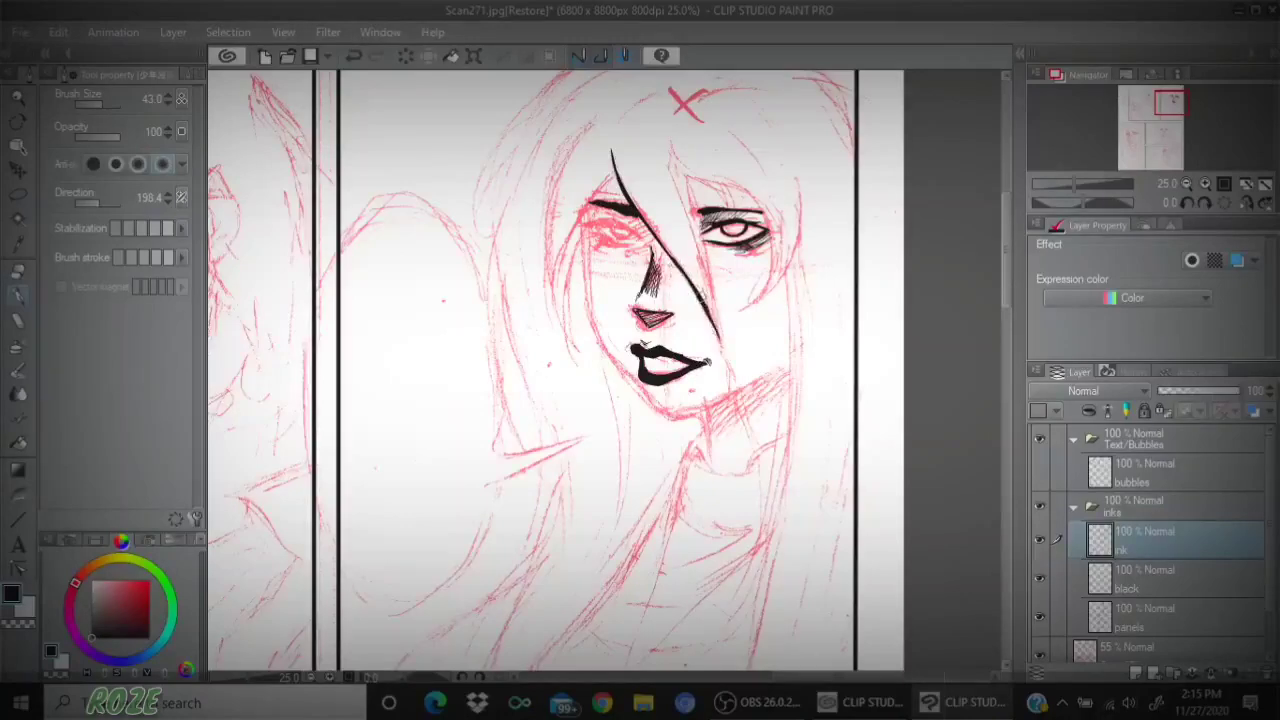
drag(702, 299, 720, 342)
drag(686, 175, 709, 264)
drag(697, 208, 717, 314)
drag(704, 236, 721, 340)
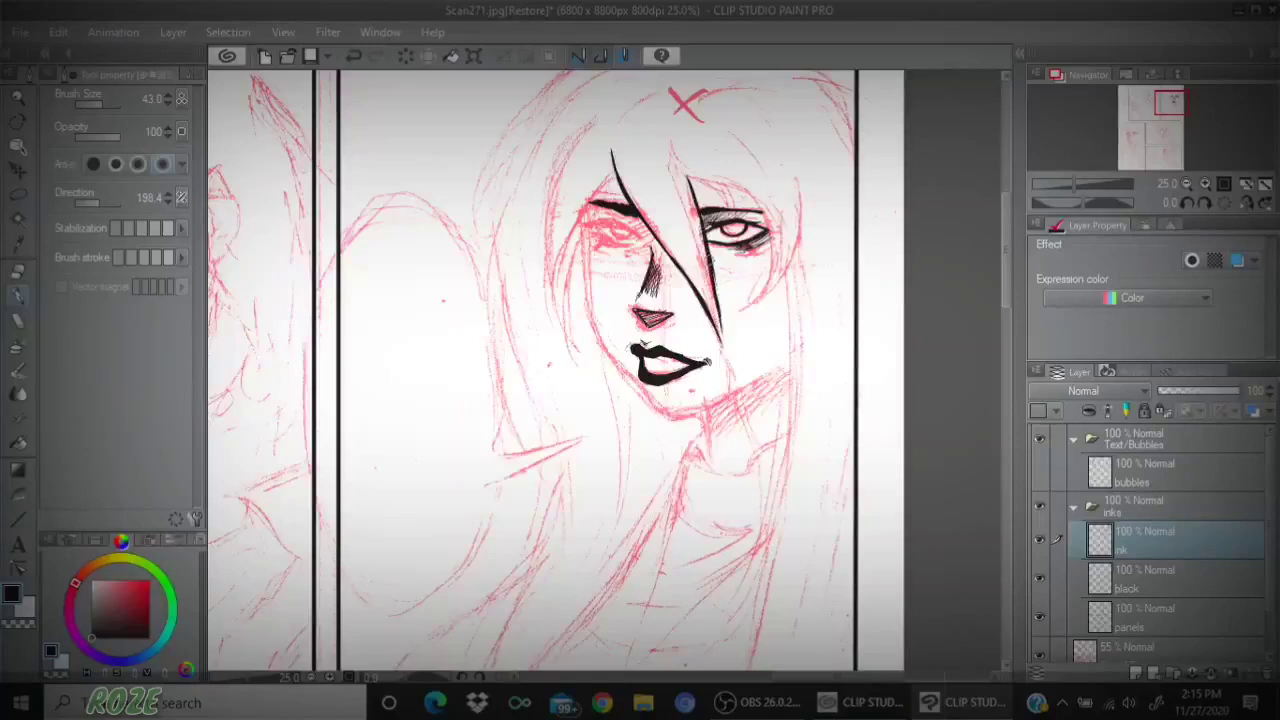
drag(709, 264, 721, 345)
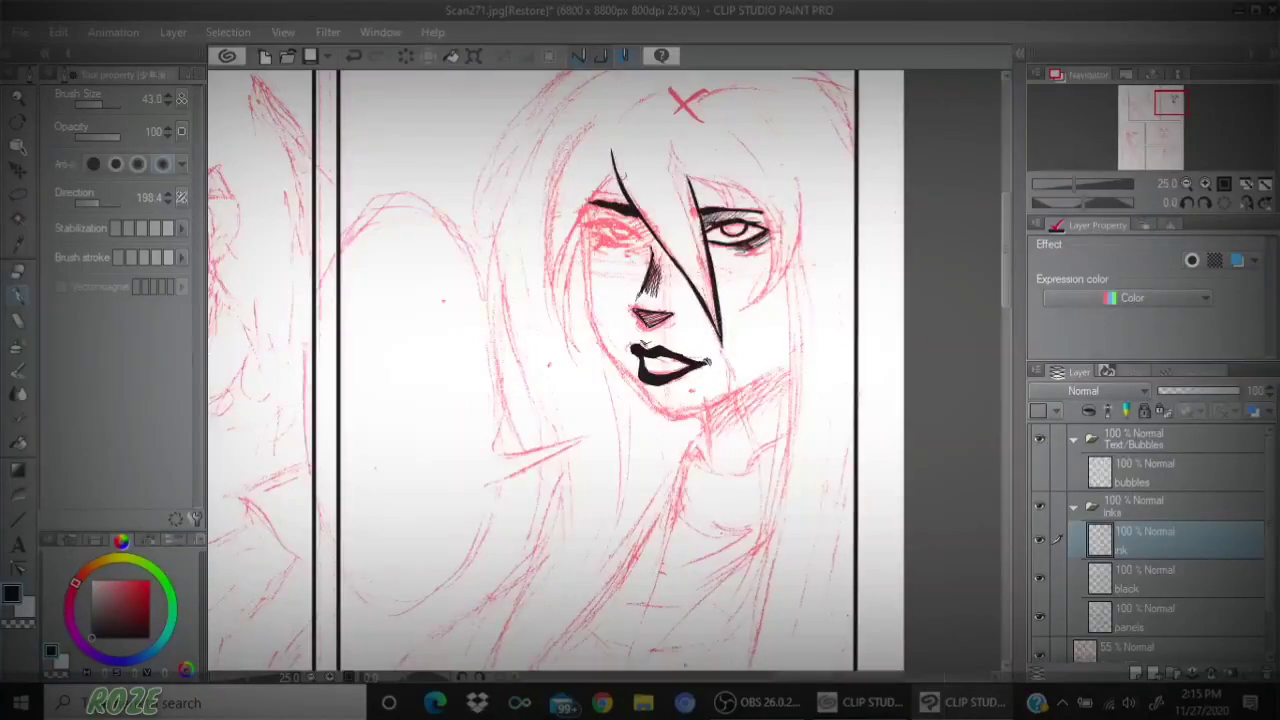
- Ink the inner and outer contours of the hair lock framing the left side of the face
mouse_move(615, 177)
mouse_down()
mouse_move(567, 232)
mouse_move(564, 300)
mouse_up()
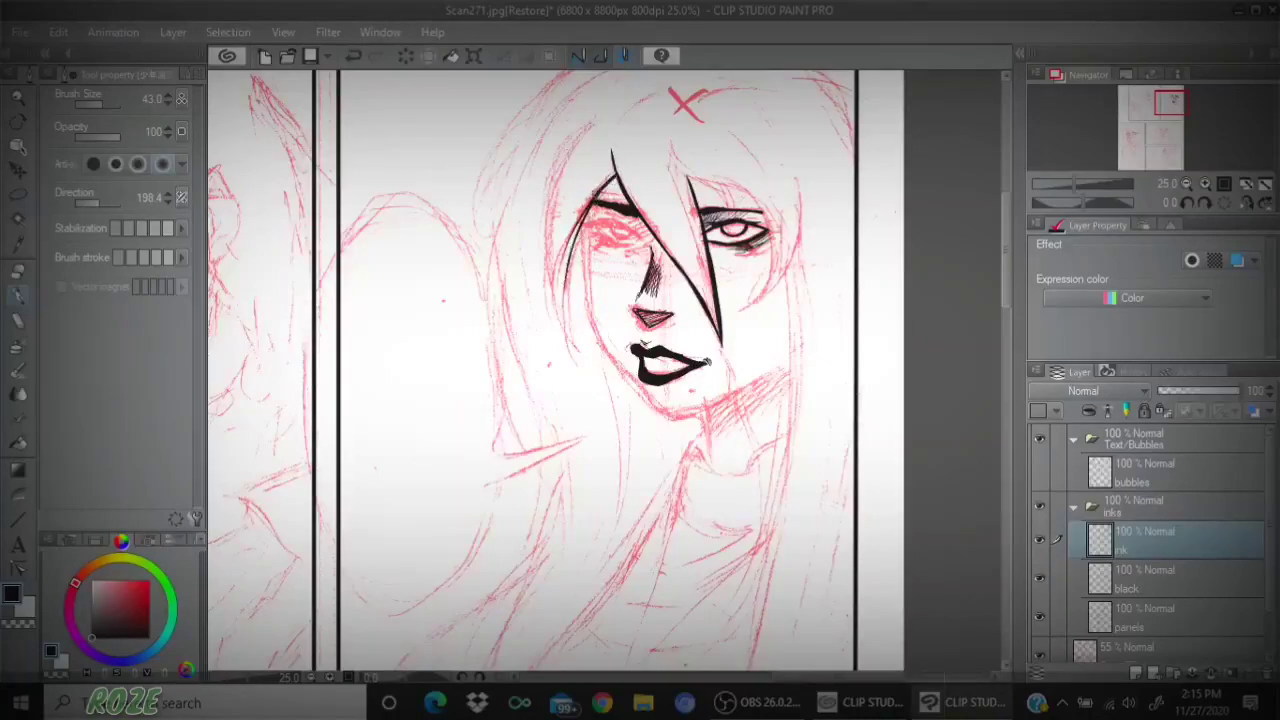
drag(590, 204, 563, 335)
mouse_move(566, 140)
mouse_down()
mouse_move(594, 122)
mouse_move(546, 228)
mouse_up()
drag(564, 142, 601, 118)
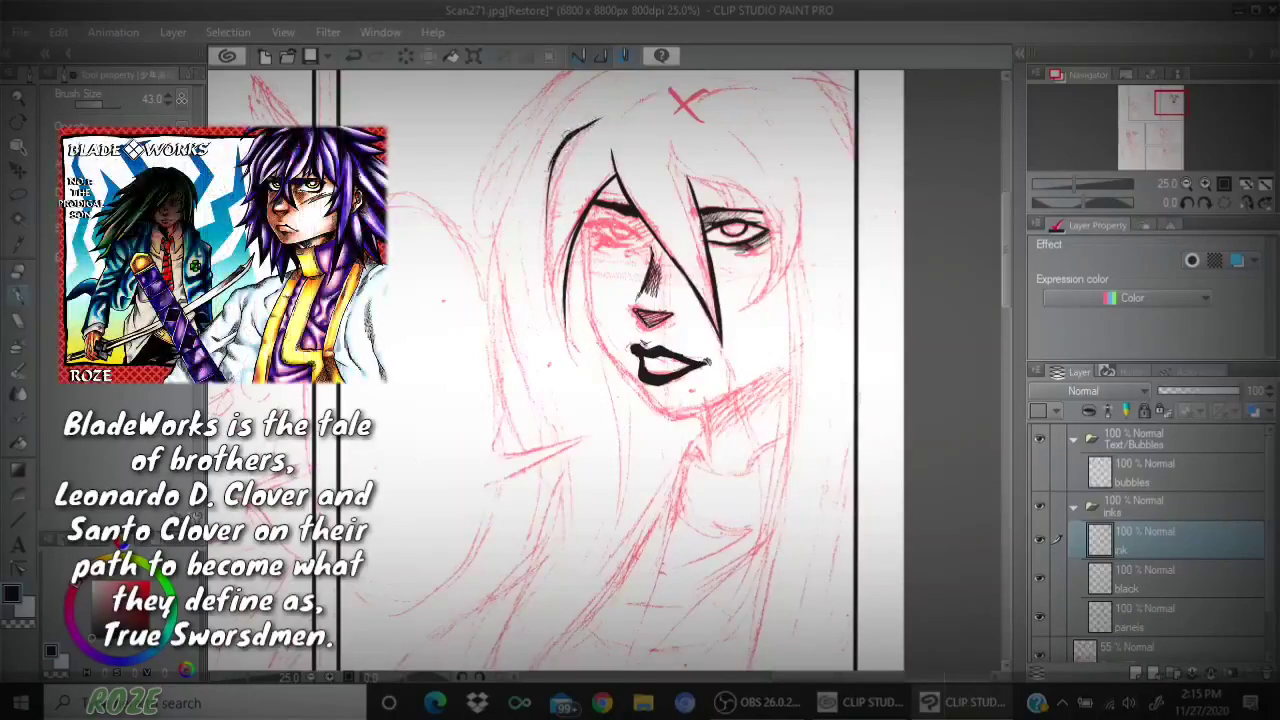
drag(554, 158, 548, 260)
drag(546, 182, 556, 306)
drag(546, 240, 564, 327)
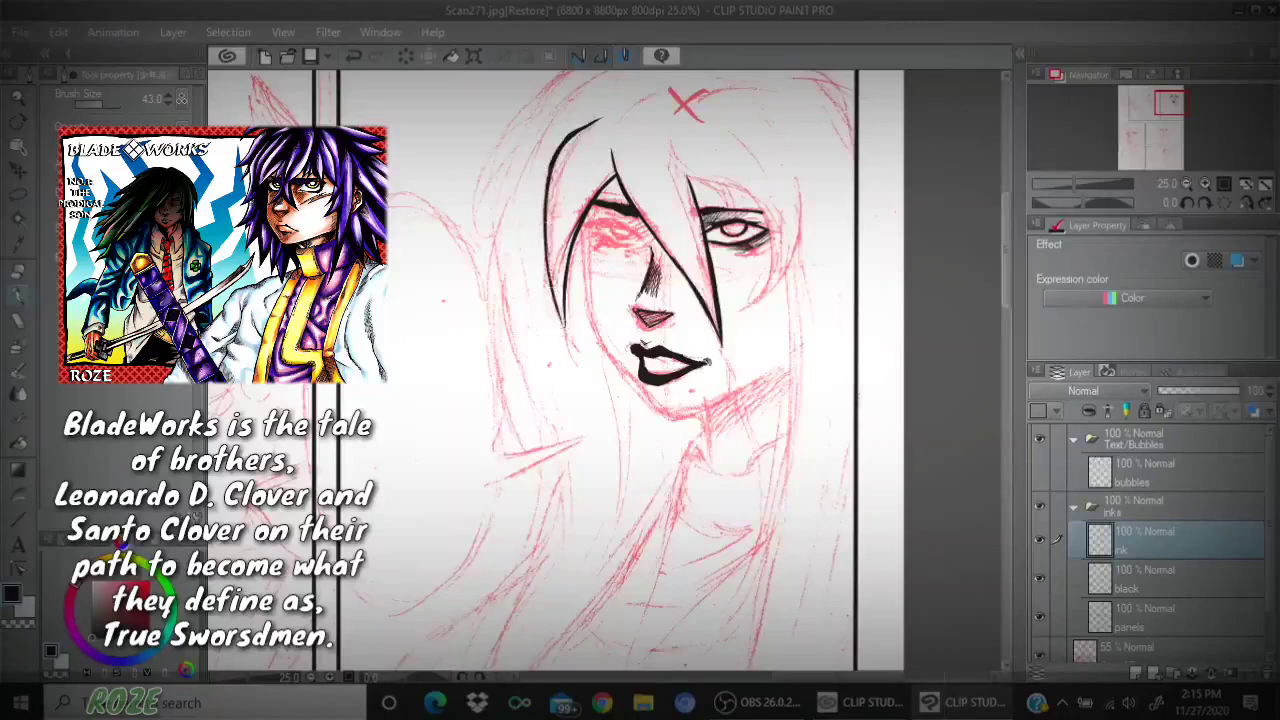
drag(550, 278, 565, 328)
drag(545, 194, 545, 240)
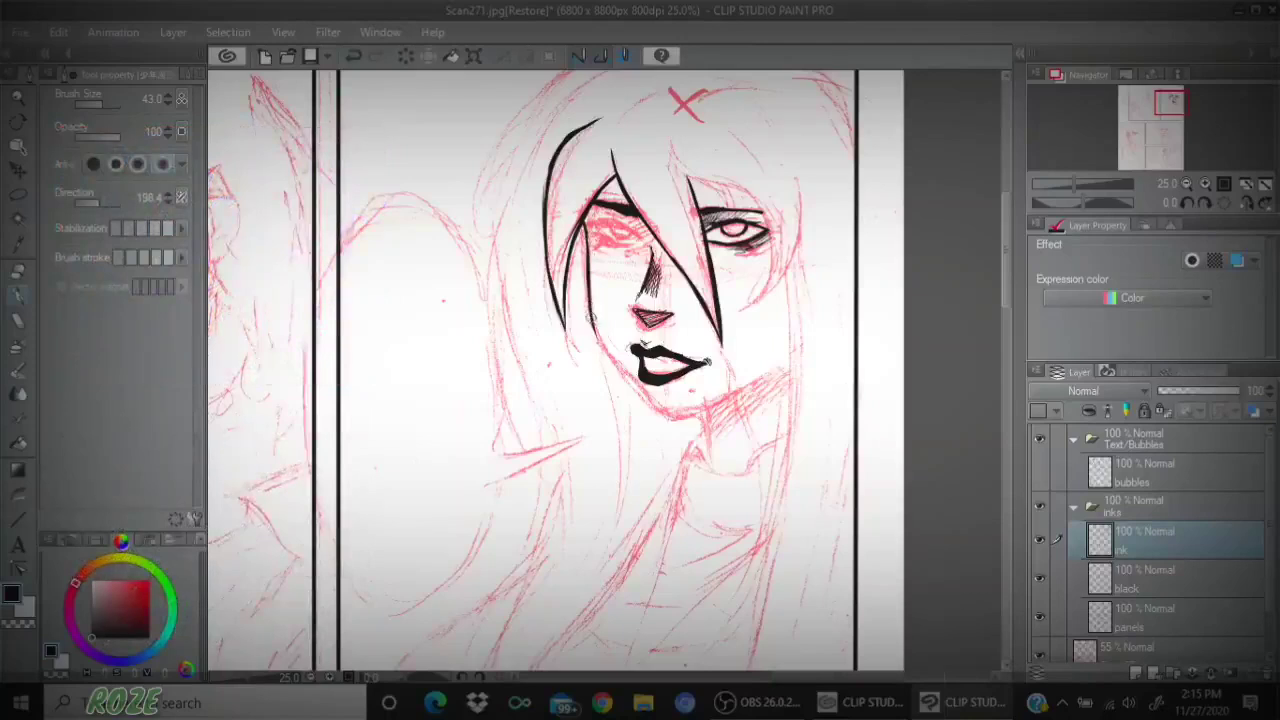
- Ink the face contour from the left cheek around the chin and along the jawline to the right
drag(592, 318, 658, 411)
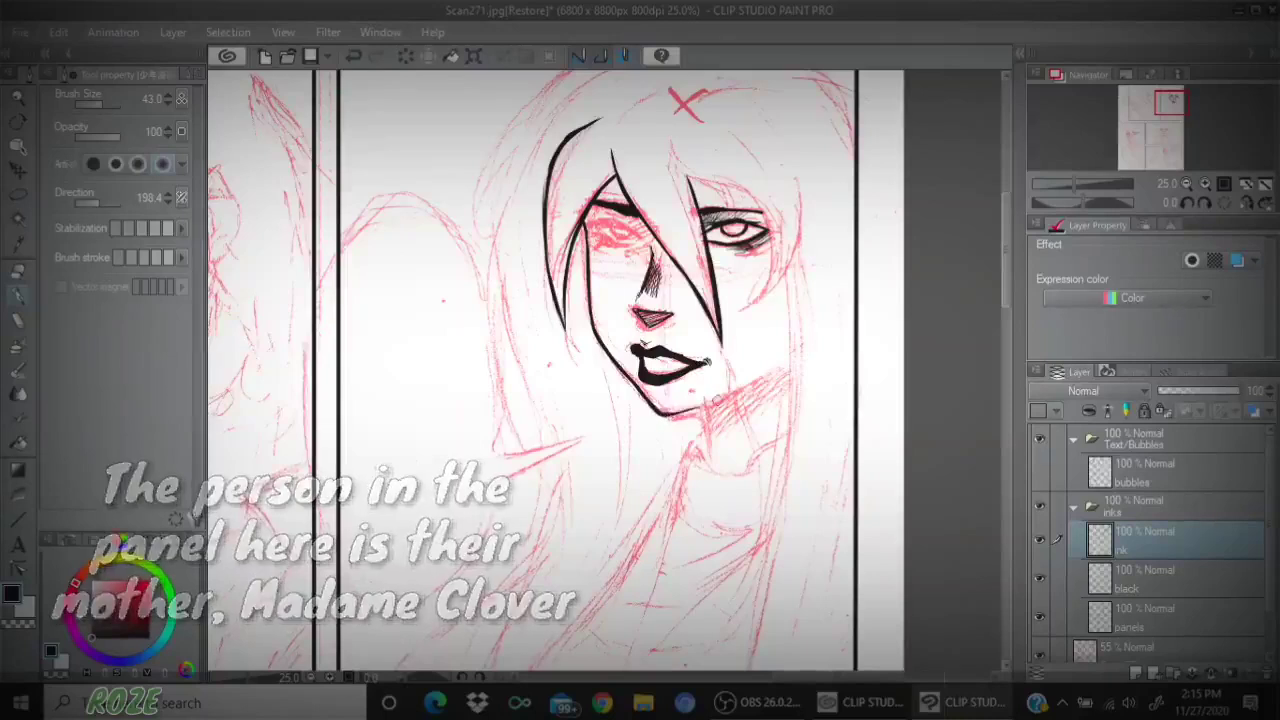
drag(662, 412, 772, 377)
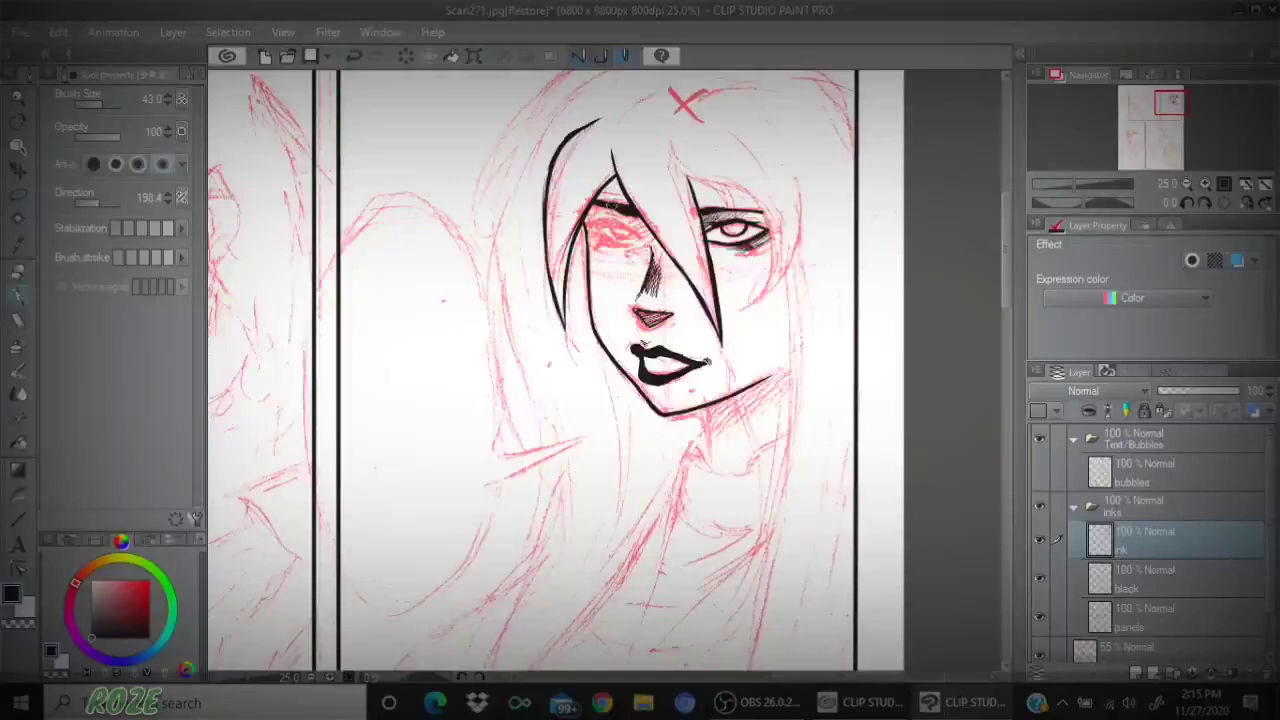
- Ink the left-hand eye's outline with a thinner brush of 23.4 and add its iris and lid details with the G-pen 6
mouse_move(582, 214)
mouse_down()
mouse_move(606, 207)
mouse_move(638, 234)
mouse_move(586, 227)
mouse_move(622, 229)
mouse_up()
drag(102, 105, 99, 105)
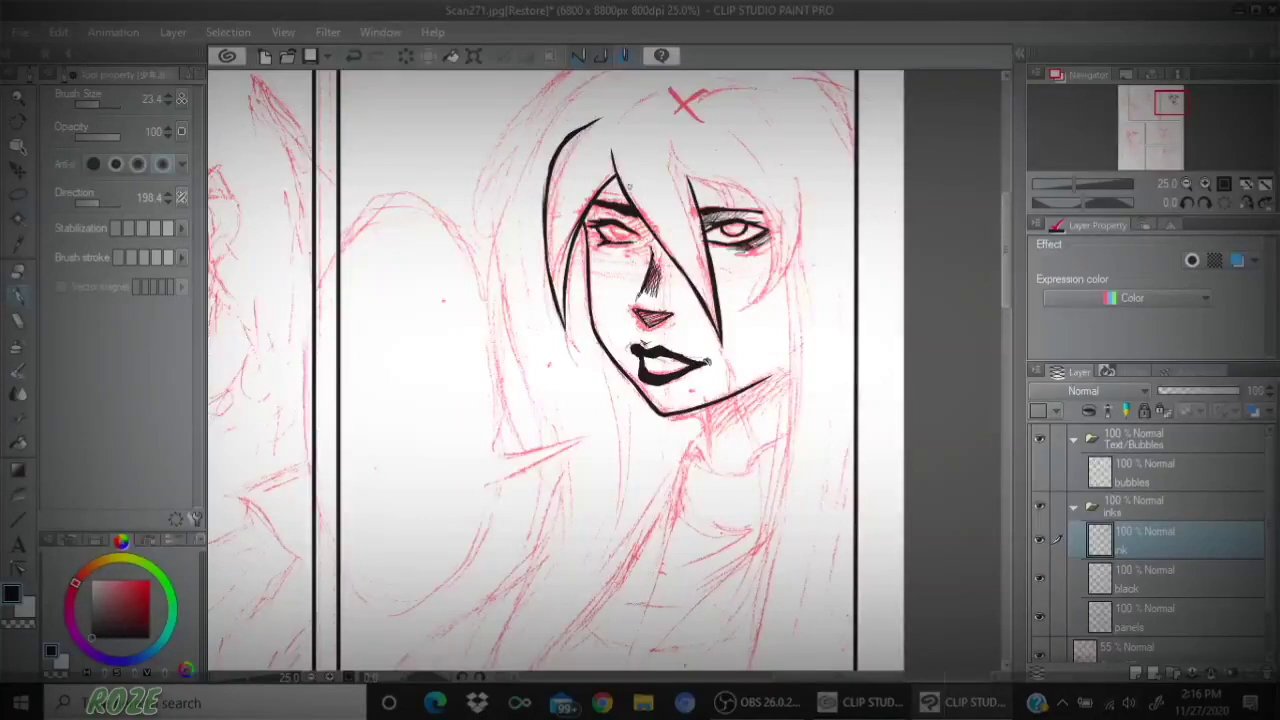
click(190, 76)
click(182, 149)
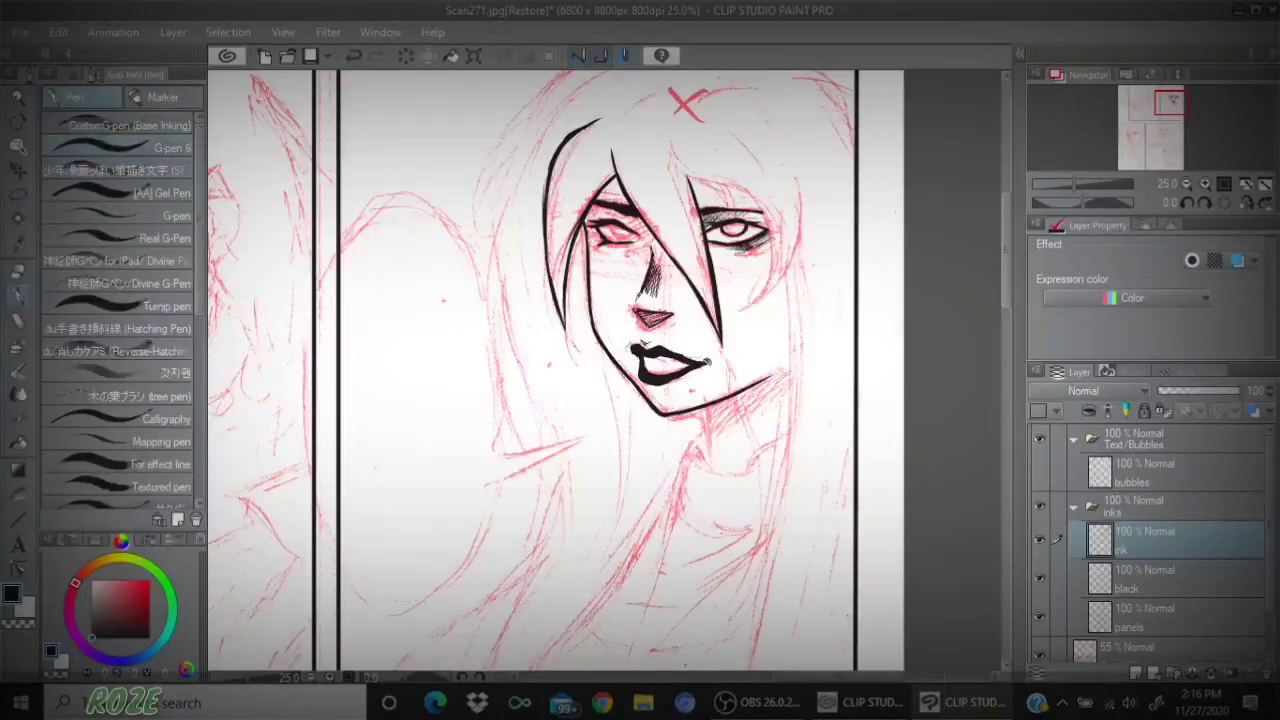
mouse_move(587, 226)
mouse_down()
mouse_move(606, 244)
mouse_move(634, 241)
mouse_up()
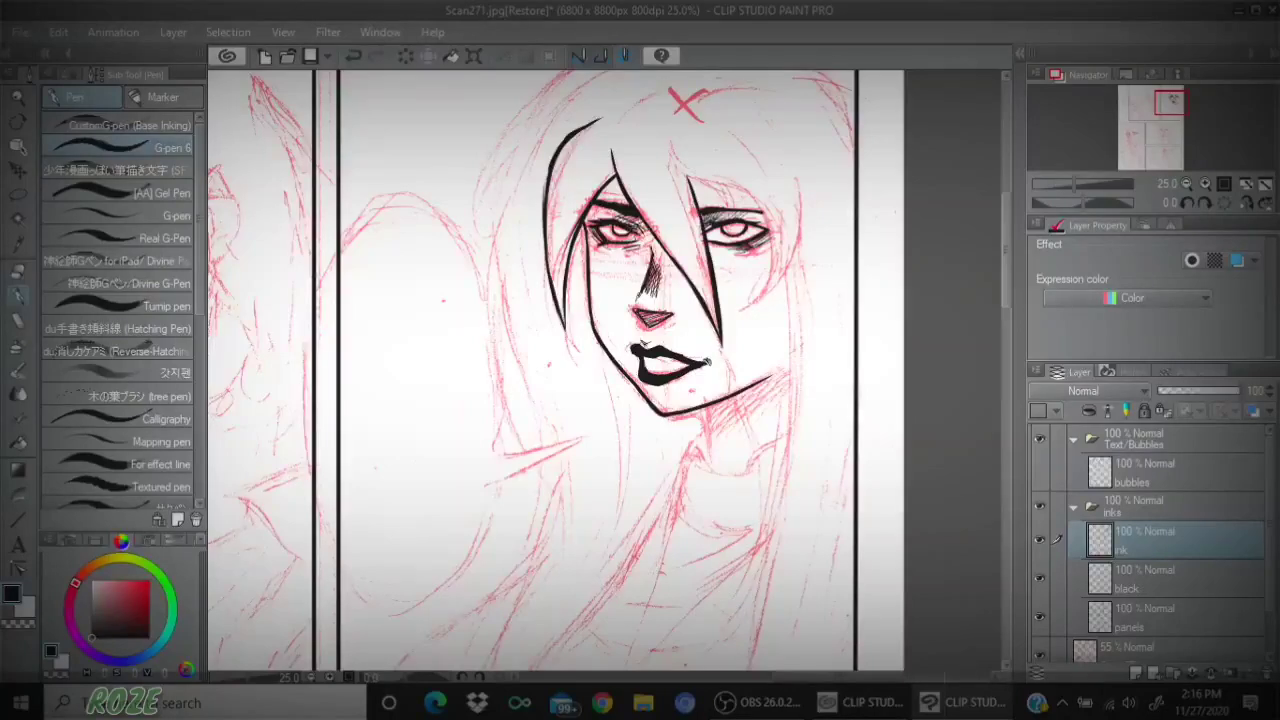
- Hatch the shadow from the inner corner of the left-hand eye down along the bridge of the nose
drag(654, 235, 642, 251)
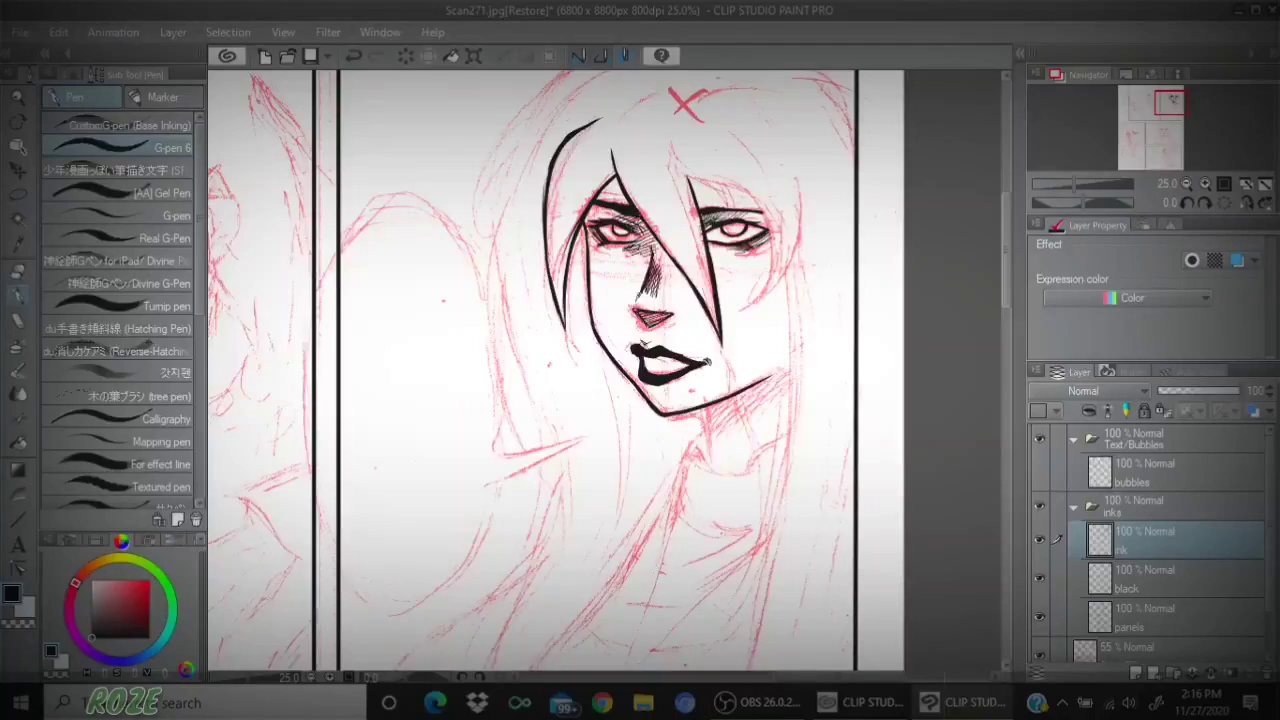
drag(642, 236, 656, 254)
drag(644, 242, 654, 284)
drag(634, 272, 646, 290)
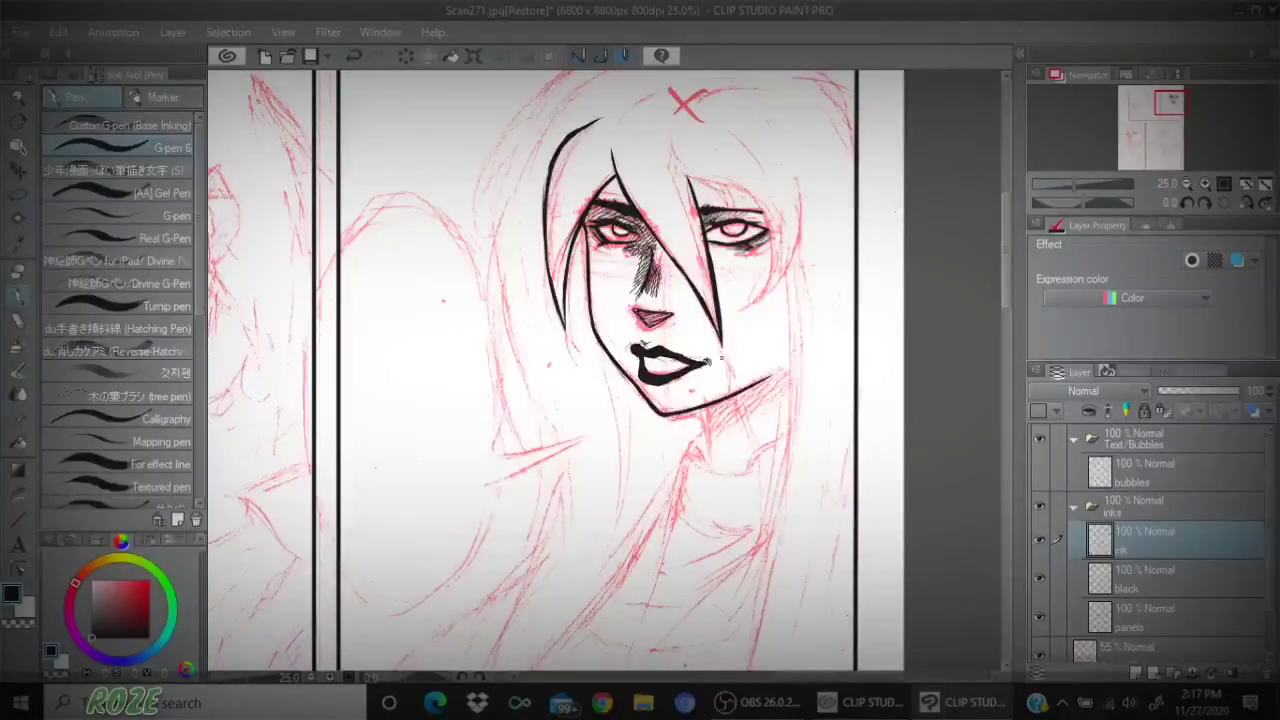
- Extend the jawline to the right and ink a short hair tip crossing the jaw, checking it against the whole panel
mouse_move(721, 358)
mouse_down()
mouse_move(727, 394)
mouse_move(738, 388)
mouse_move(728, 397)
mouse_move(787, 368)
mouse_up()
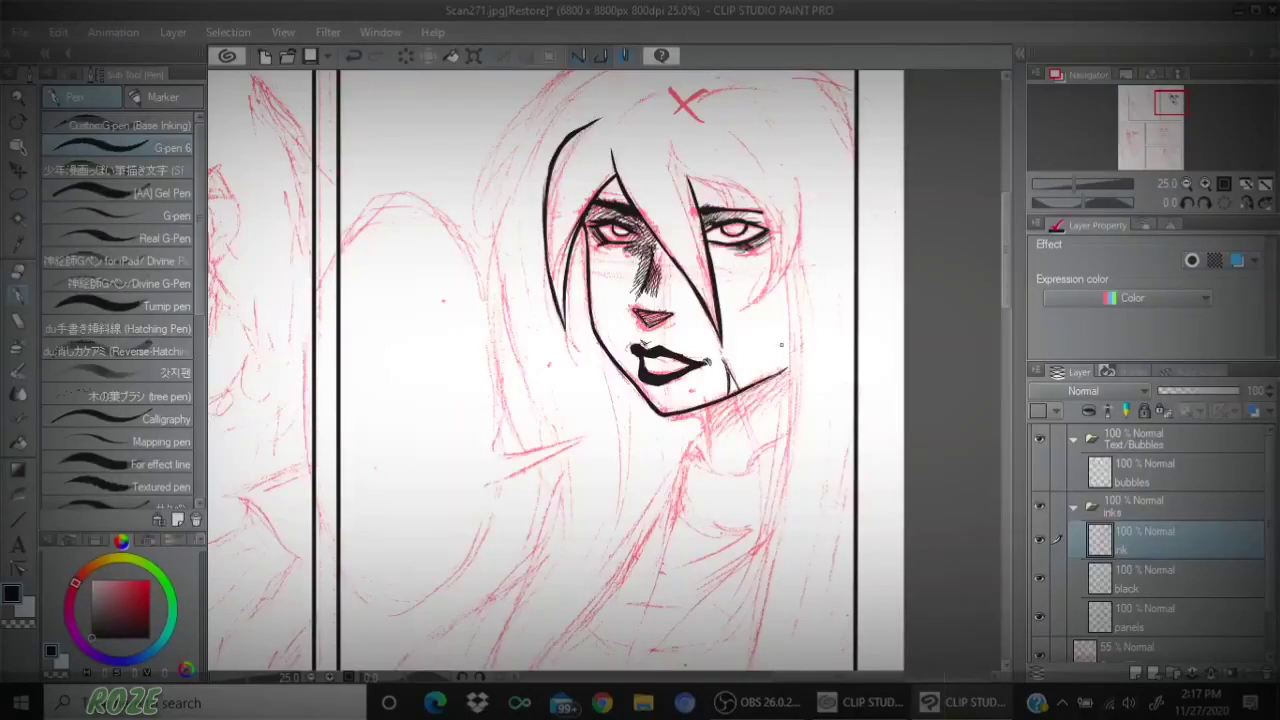
click(1184, 185)
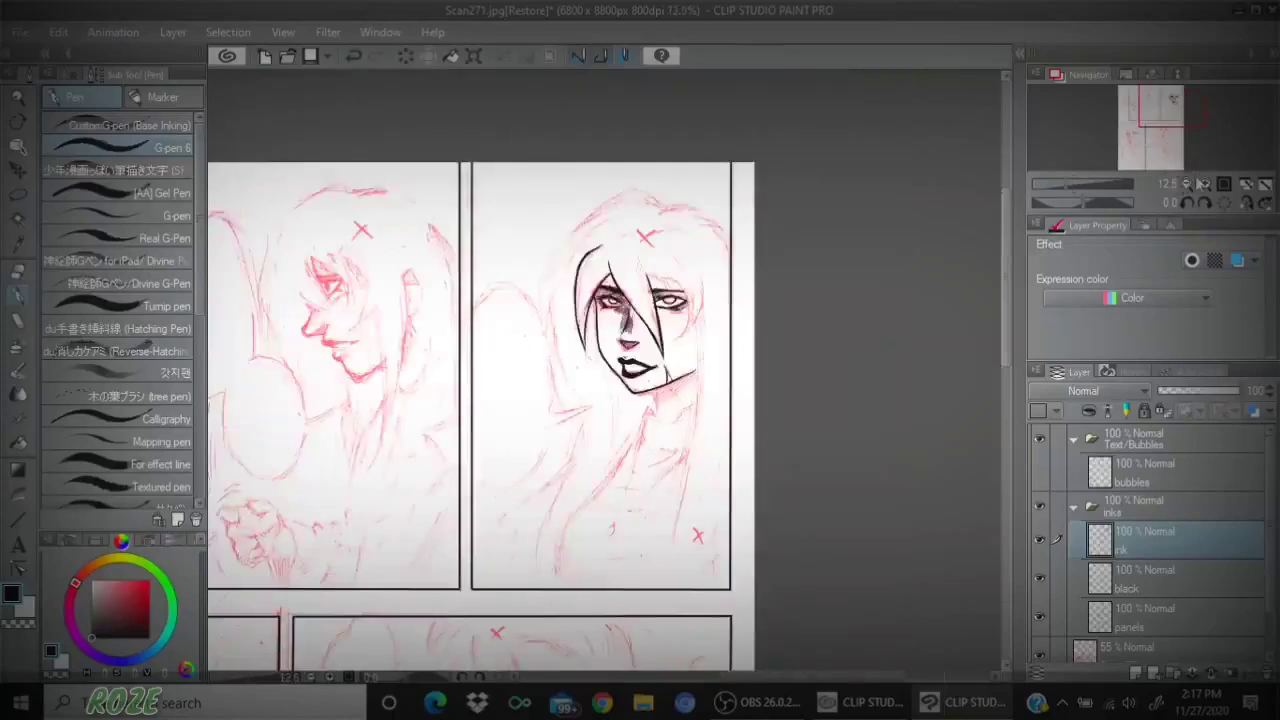
click(1205, 185)
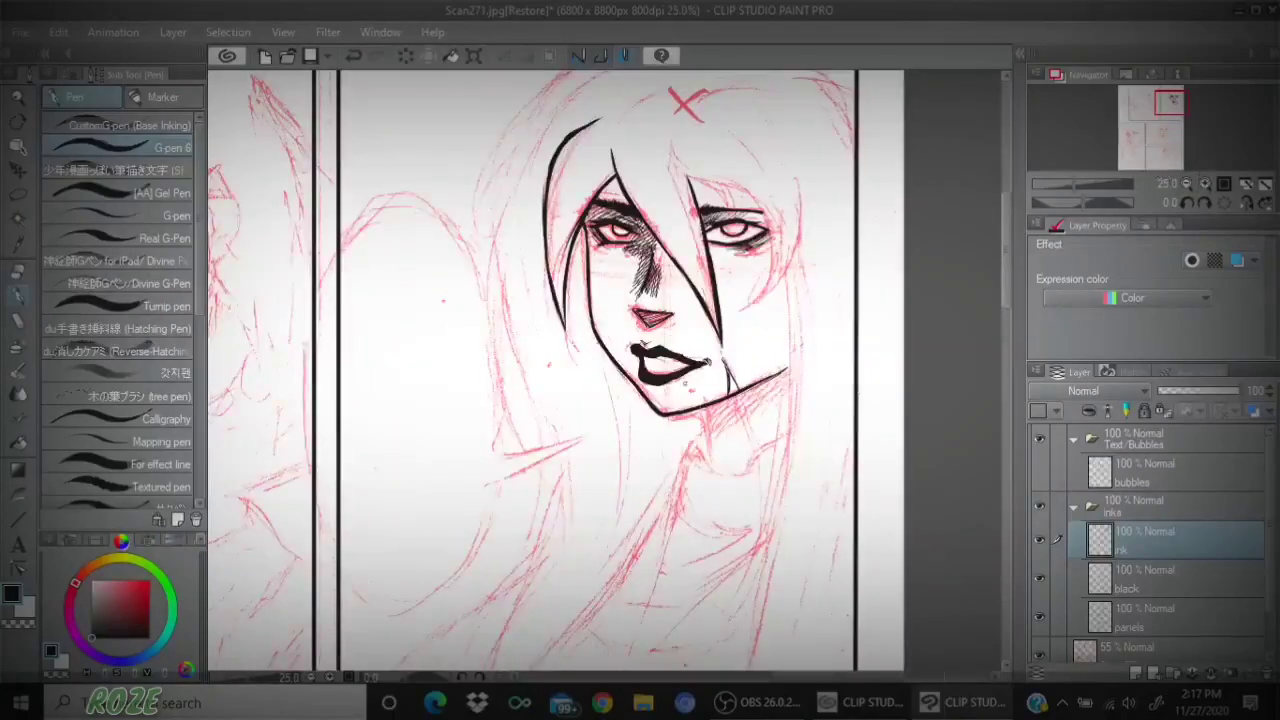
- Ink the front line of the neck and the narrow pointed collar edge running diagonally down from it
click(185, 172)
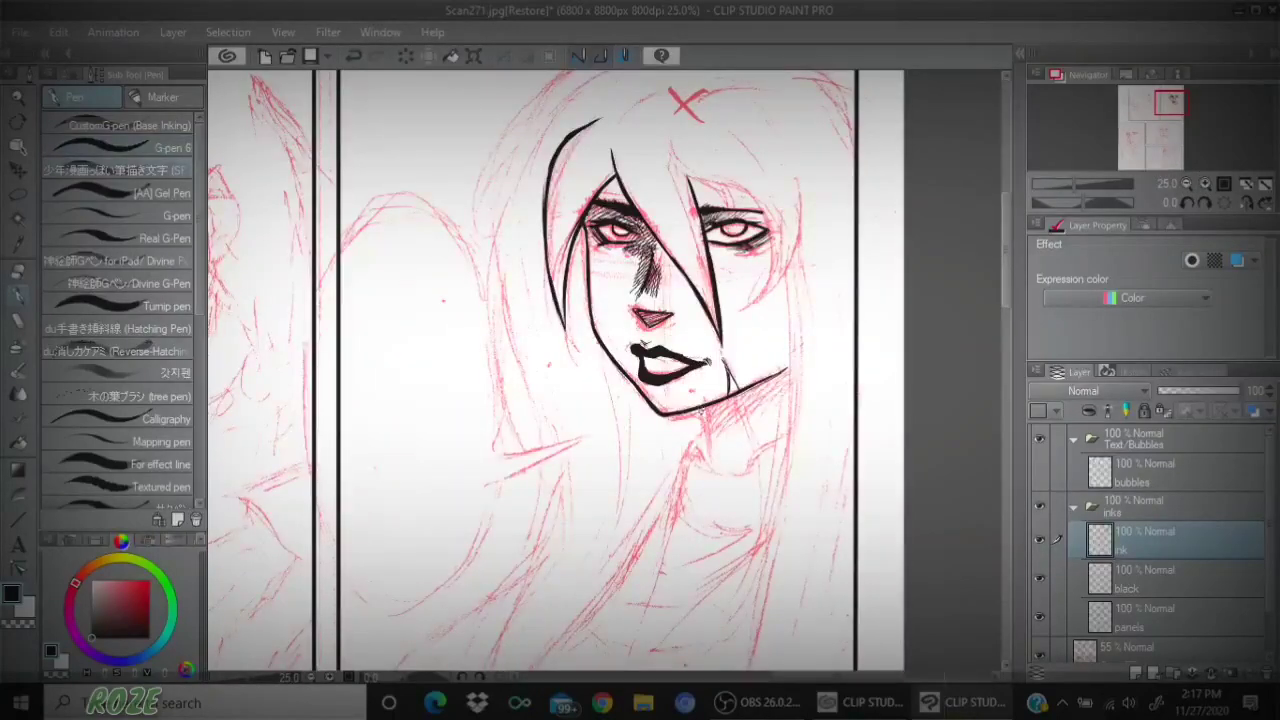
drag(698, 405, 710, 464)
mouse_move(699, 408)
mouse_down()
mouse_move(709, 462)
mouse_move(698, 448)
mouse_move(660, 538)
mouse_up()
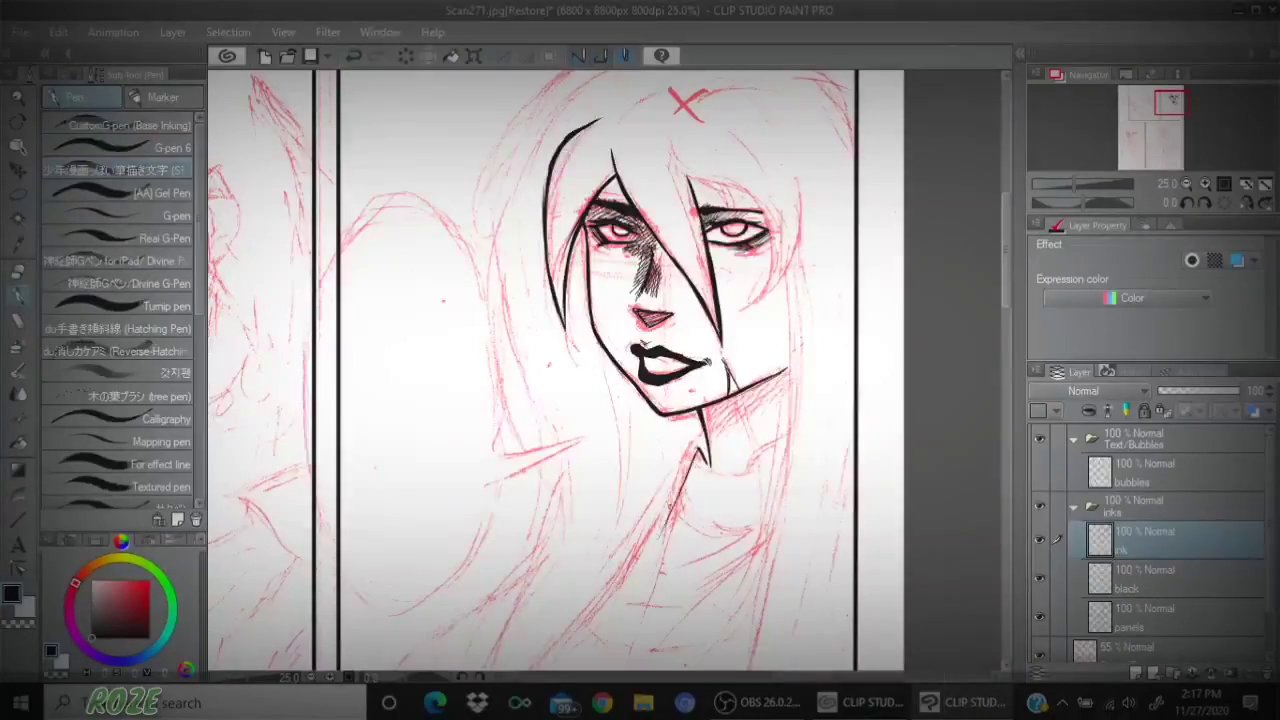
drag(678, 492, 654, 542)
drag(702, 442, 650, 542)
drag(676, 496, 646, 546)
drag(704, 418, 652, 520)
drag(672, 478, 650, 546)
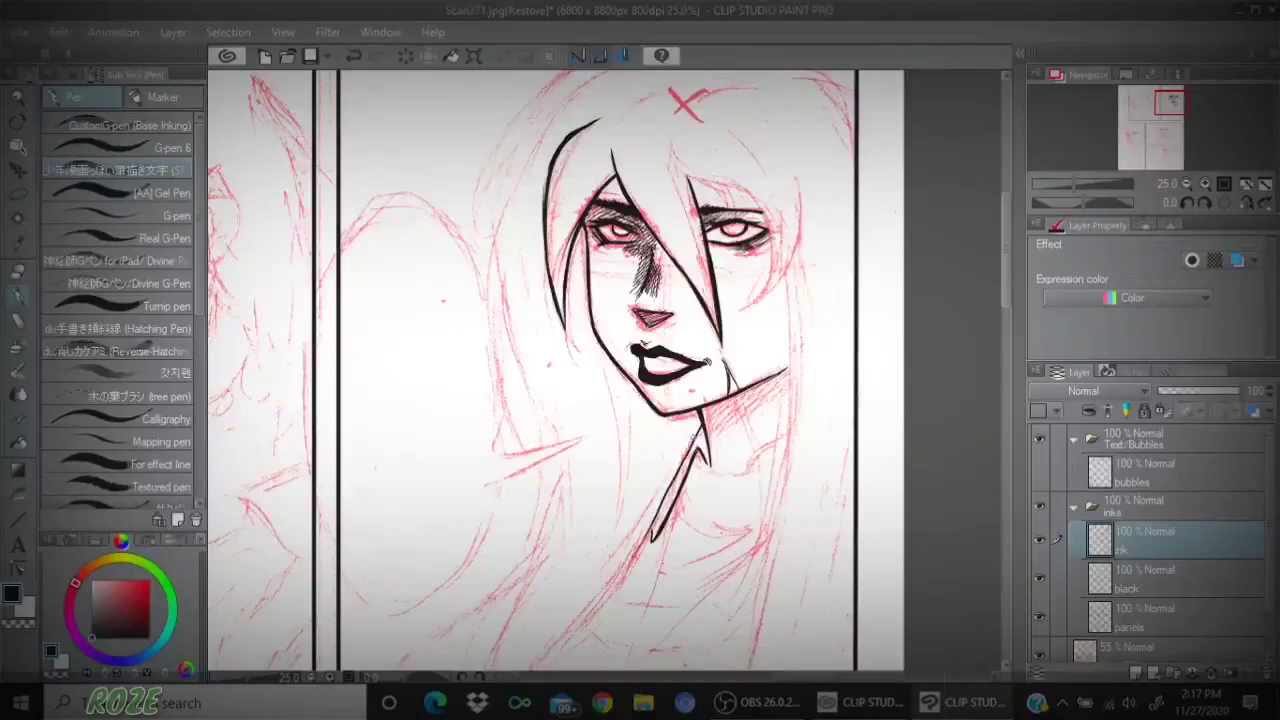
drag(702, 426, 656, 516)
drag(682, 466, 650, 534)
drag(672, 480, 656, 518)
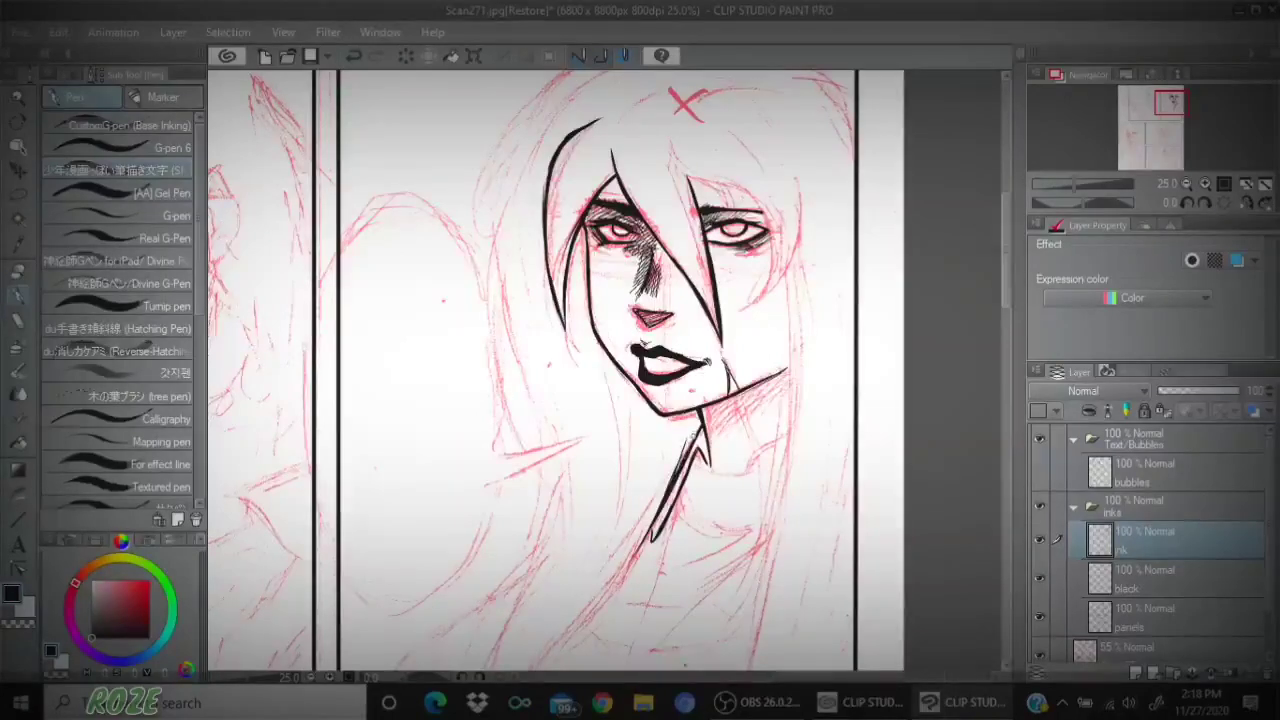
- Erase the stray strokes beside the collar edge below the chin and redraw its upper line with the pen
click(17, 271)
drag(687, 443, 670, 488)
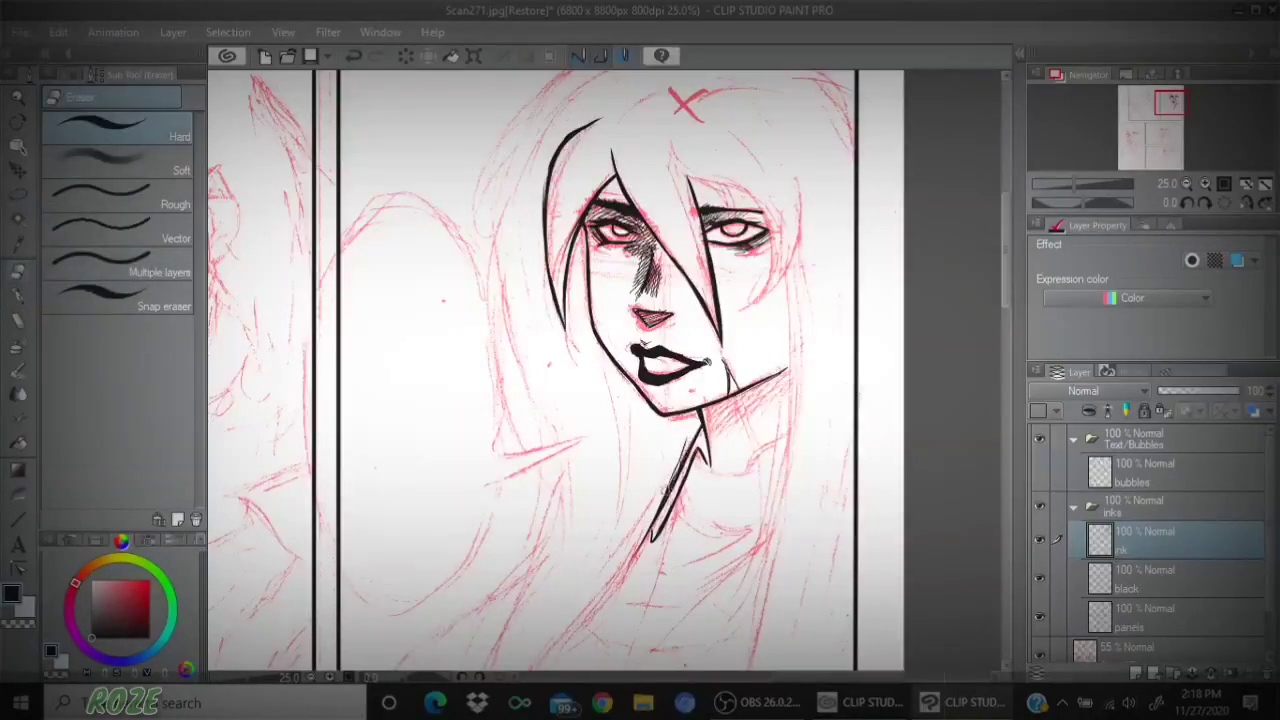
mouse_move(690, 431)
mouse_down()
mouse_move(660, 505)
mouse_move(670, 476)
mouse_up()
click(19, 296)
drag(701, 424, 681, 467)
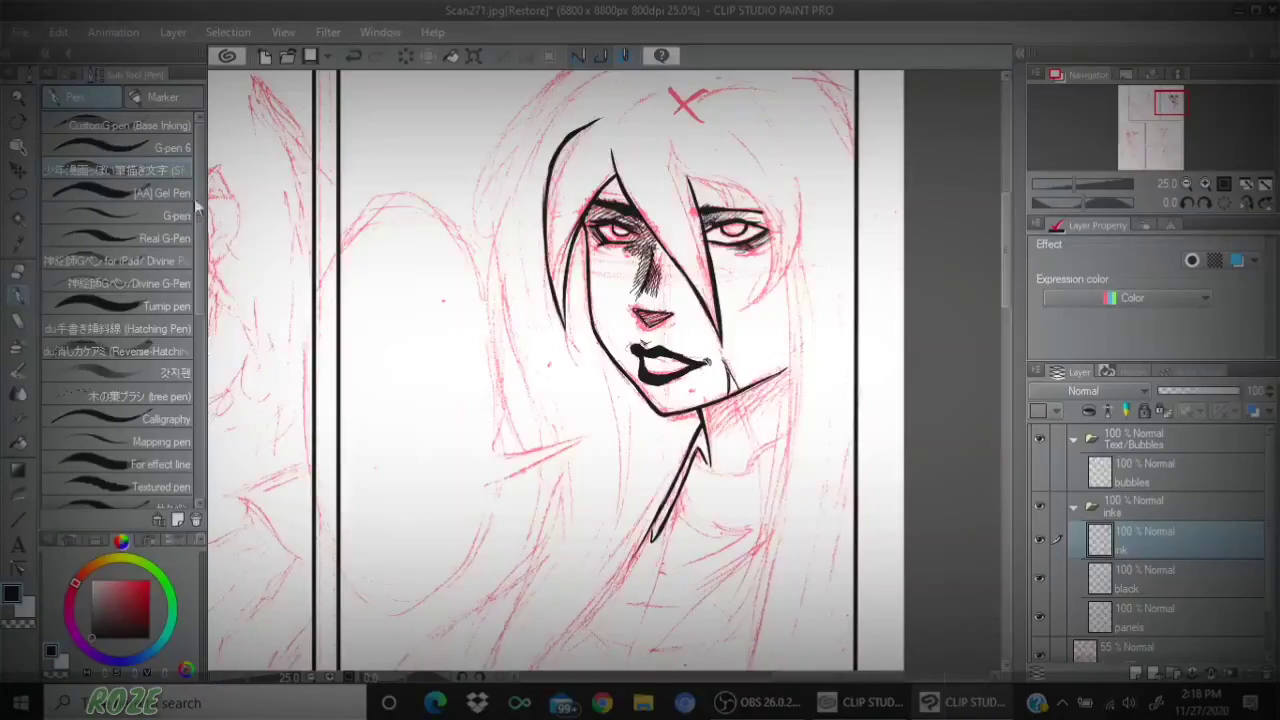
- Hatch the shadow on the neck under the jaw with the G-pen 6, adding the thin neck lines
click(165, 147)
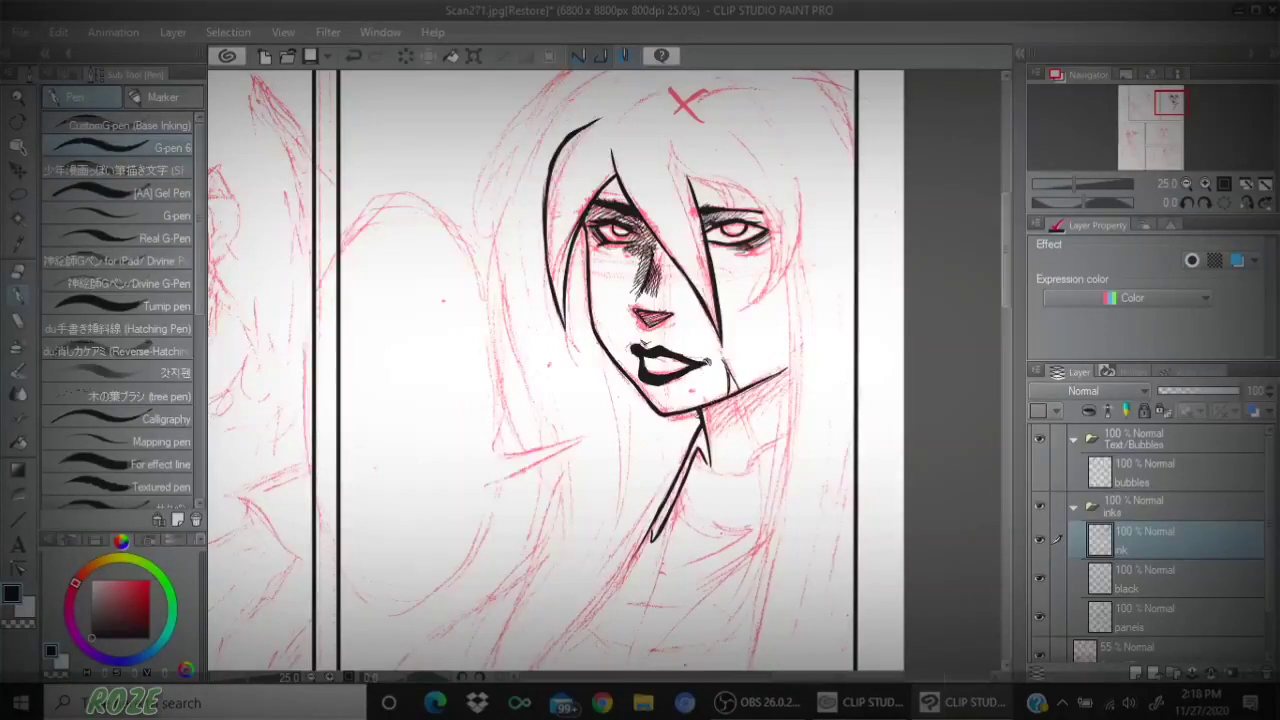
drag(762, 382, 712, 440)
drag(784, 382, 740, 418)
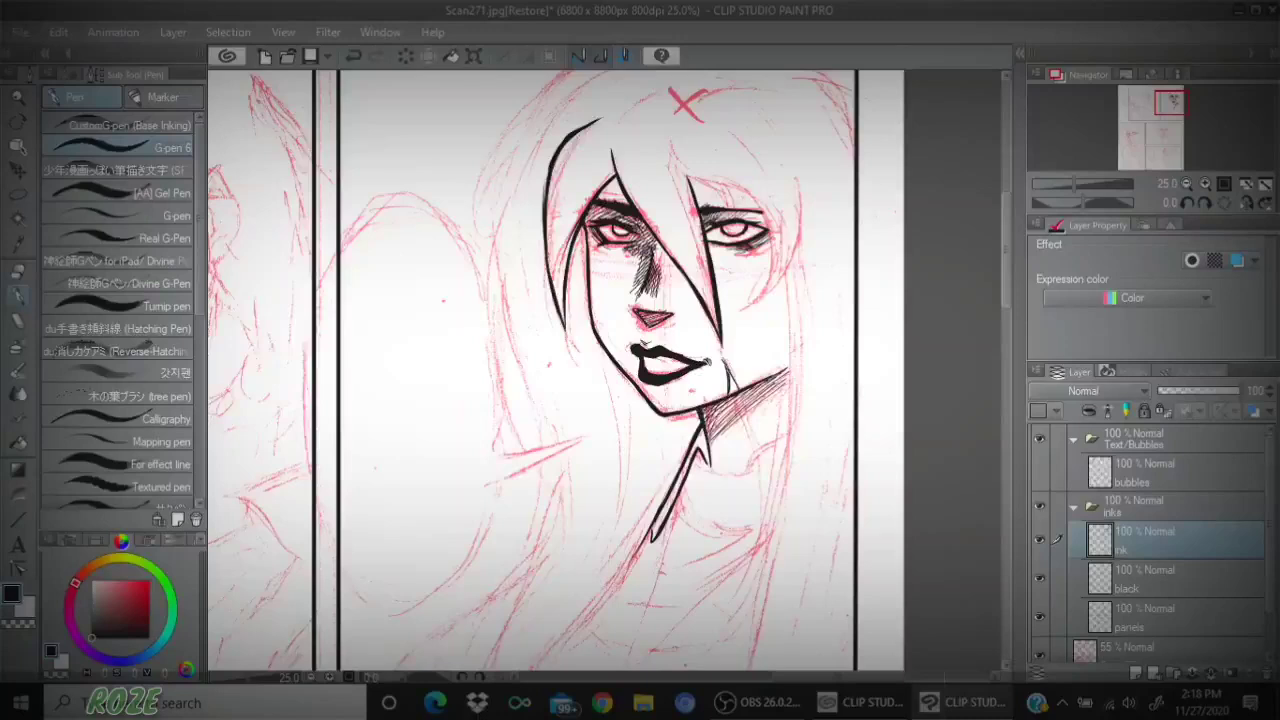
mouse_move(744, 394)
mouse_down()
mouse_move(706, 454)
mouse_move(726, 436)
mouse_up()
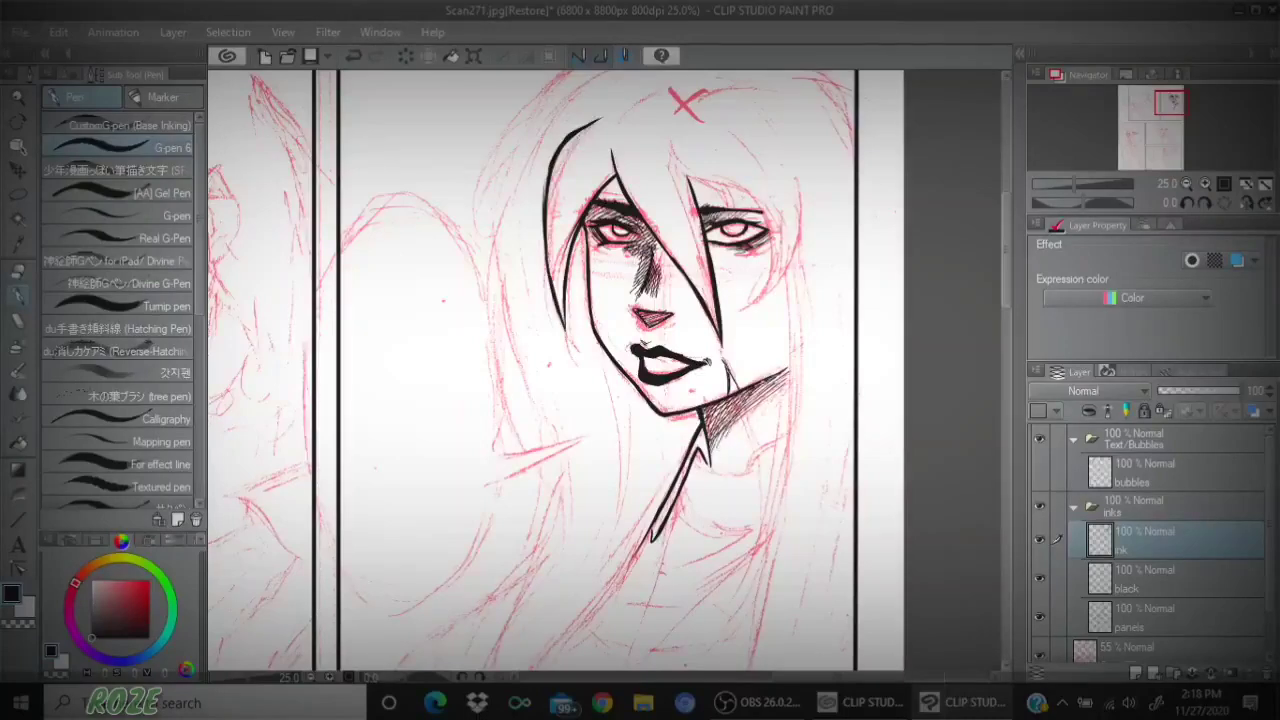
mouse_move(784, 370)
mouse_down()
mouse_move(732, 432)
mouse_move(748, 418)
mouse_up()
drag(790, 368, 766, 402)
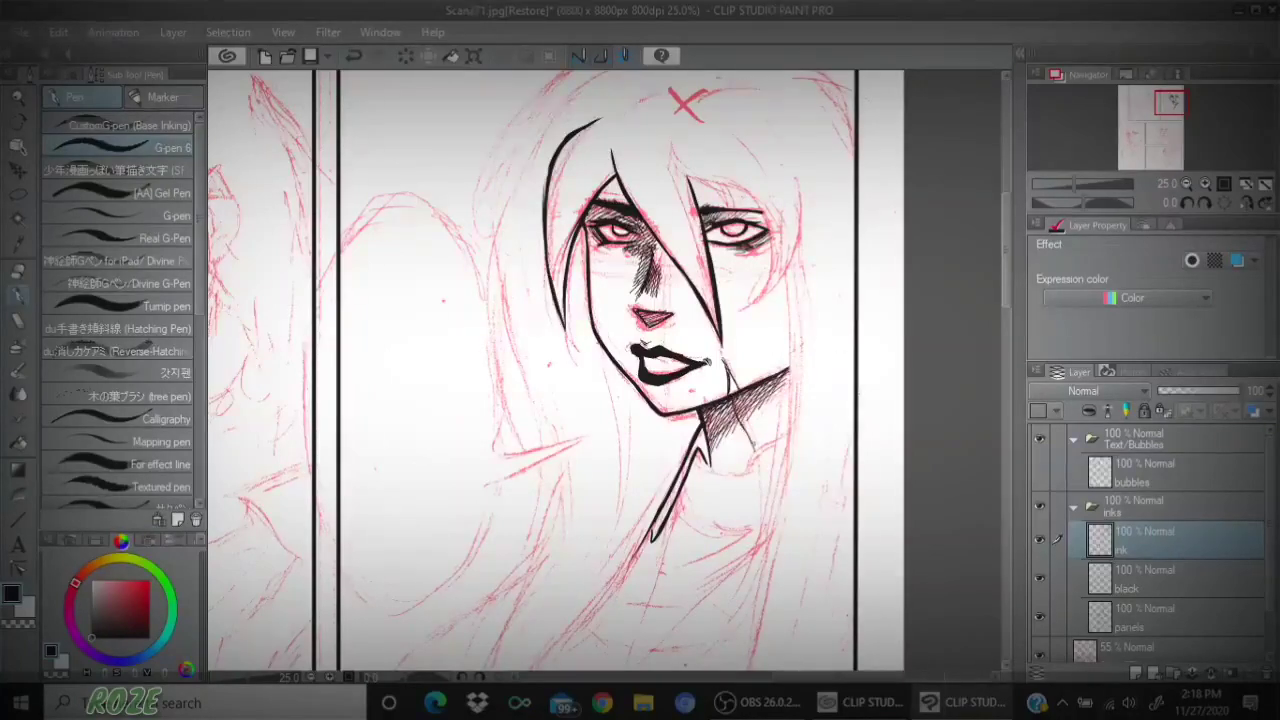
drag(754, 406, 736, 432)
- Ink the curved collar opening at the base of the neck and the right-hand collar flap with the custom G-pen (Base Inking)
mouse_move(764, 424)
mouse_down()
mouse_move(749, 448)
mouse_move(742, 440)
mouse_move(736, 470)
mouse_move(754, 470)
mouse_up()
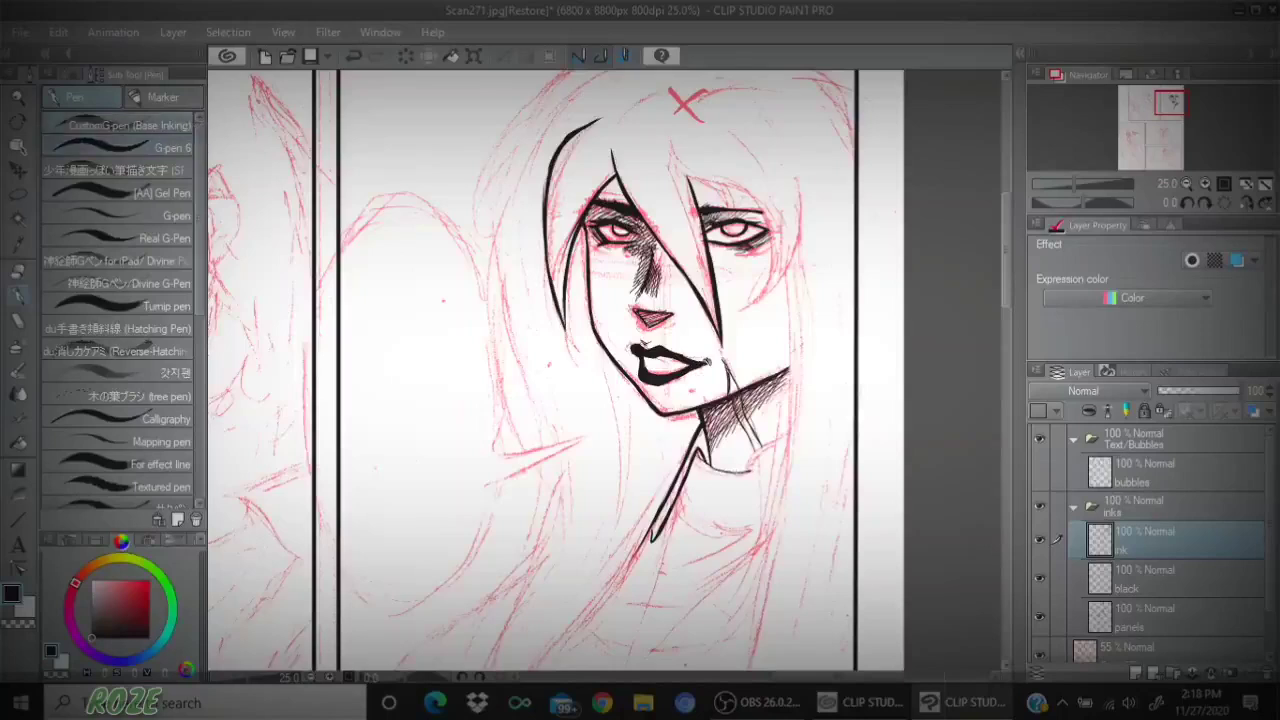
key(ctrl+z)
mouse_move(697, 452)
mouse_down()
mouse_move(754, 471)
mouse_move(779, 438)
mouse_up()
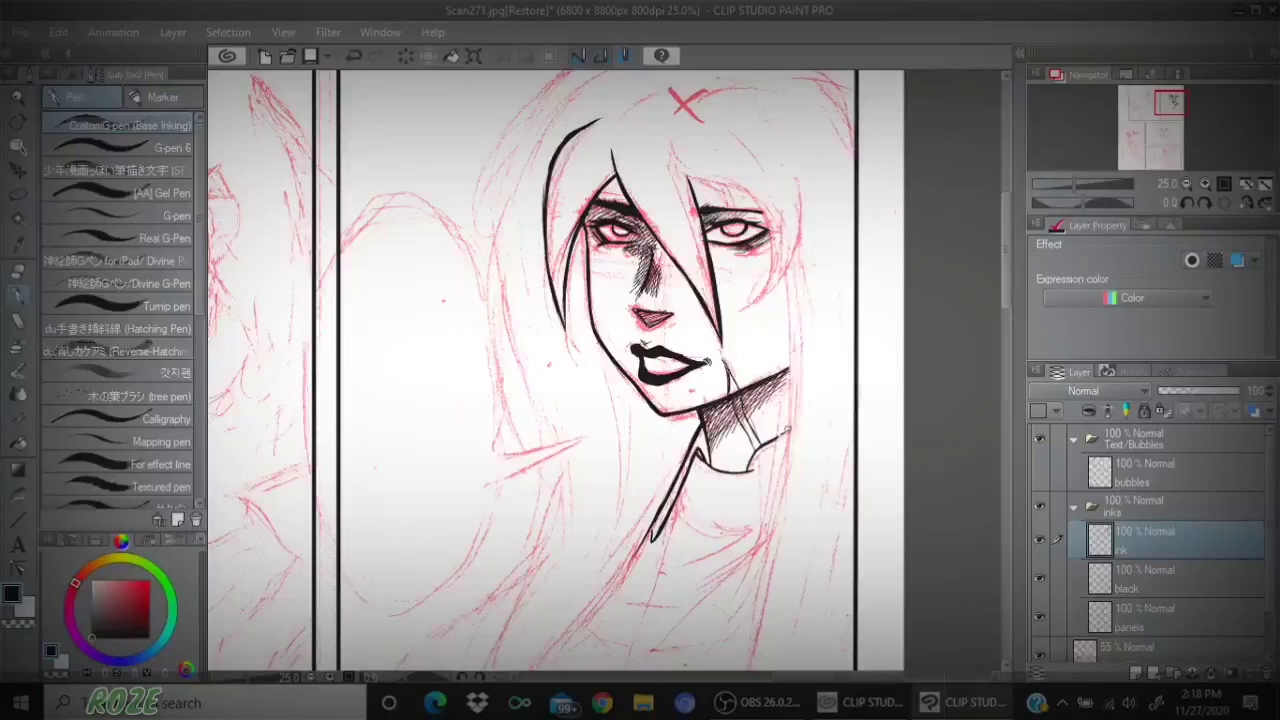
mouse_move(788, 430)
mouse_down()
mouse_move(748, 468)
mouse_move(759, 525)
mouse_up()
drag(761, 479, 758, 550)
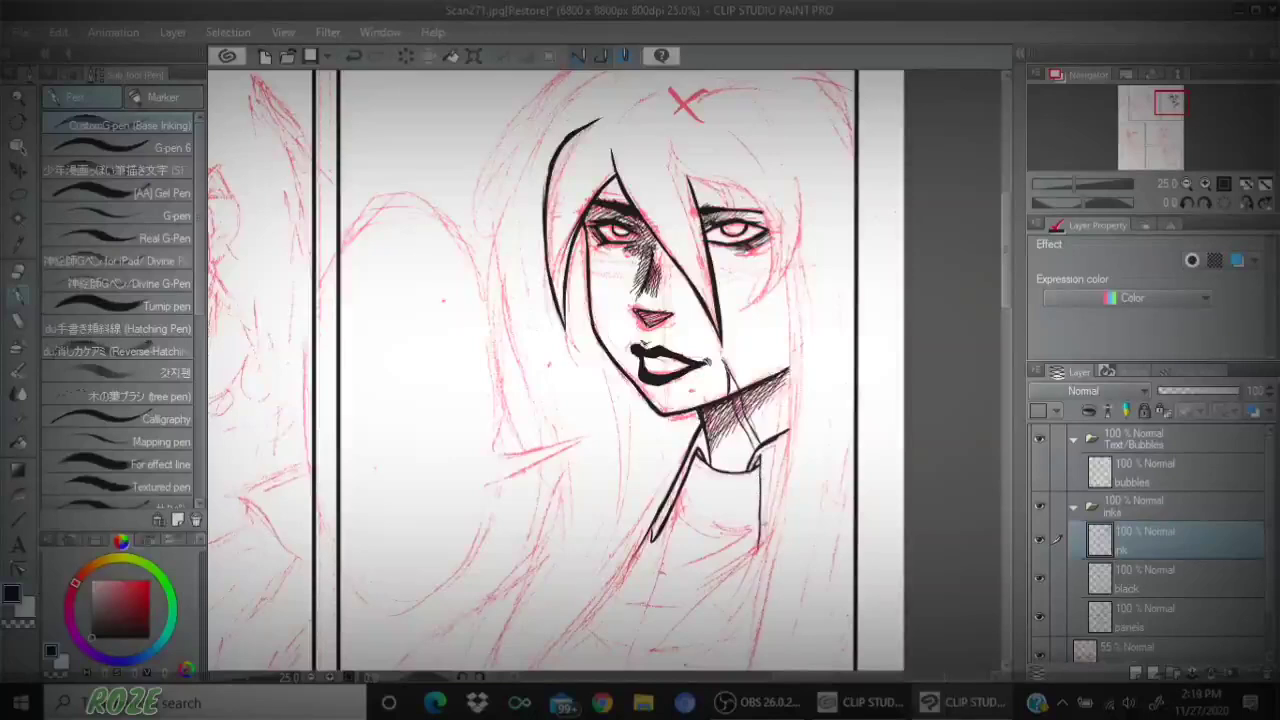
drag(662, 518, 650, 540)
- Ink the outer contour of the hair from the crown down the left-hand side of the head
drag(1168, 104, 1166, 96)
mouse_move(802, 188)
mouse_down()
mouse_move(689, 260)
mouse_move(636, 336)
mouse_up()
drag(695, 250, 630, 352)
mouse_move(670, 280)
mouse_down()
mouse_move(638, 326)
mouse_move(610, 415)
mouse_up()
click(1041, 470)
click(1043, 465)
drag(632, 347, 604, 446)
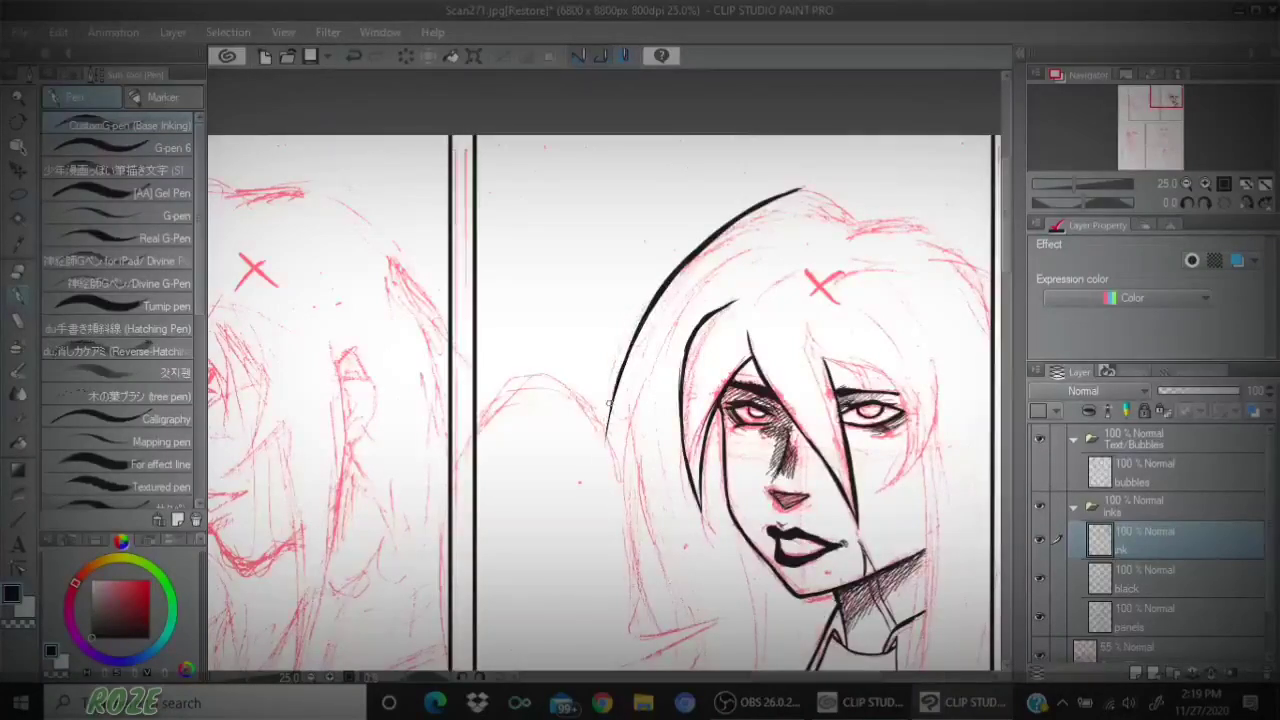
- Ink the top contour of the hair from the crown across to the right-hand panel border and thicken it
mouse_move(786, 192)
mouse_down()
mouse_move(902, 242)
mouse_move(856, 218)
mouse_move(938, 226)
mouse_up()
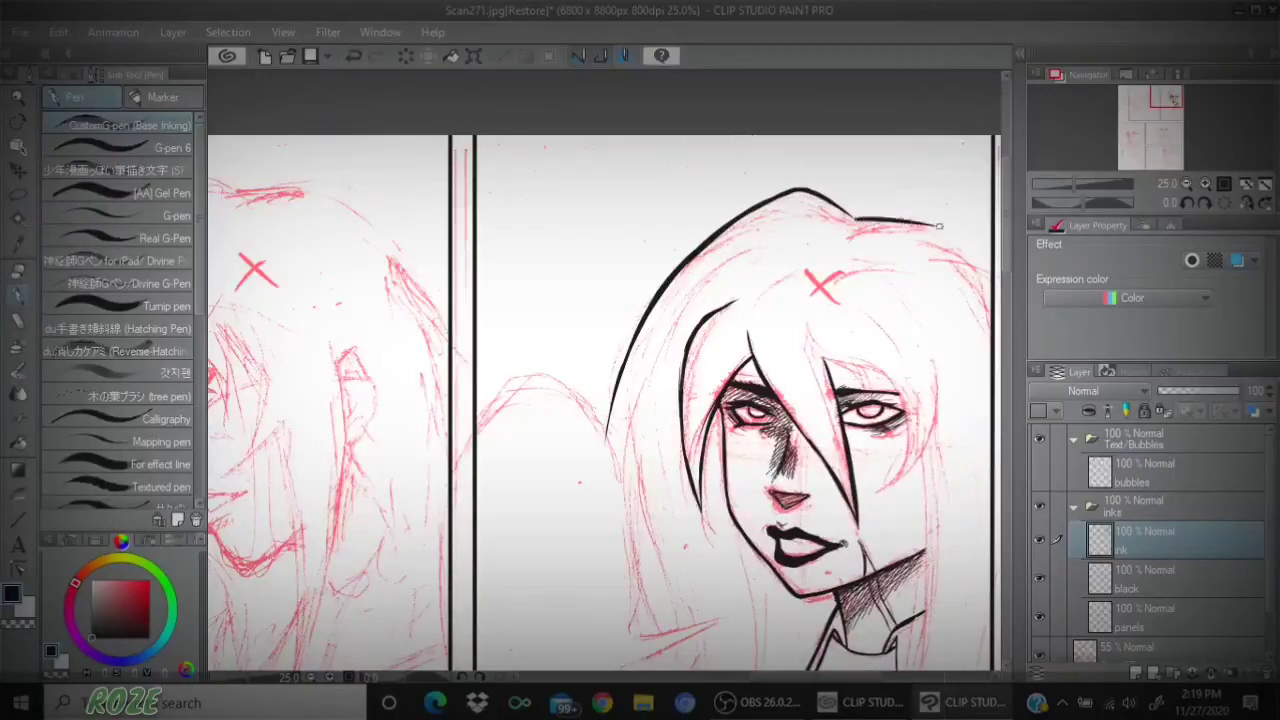
drag(838, 209, 860, 221)
drag(1169, 107, 1181, 99)
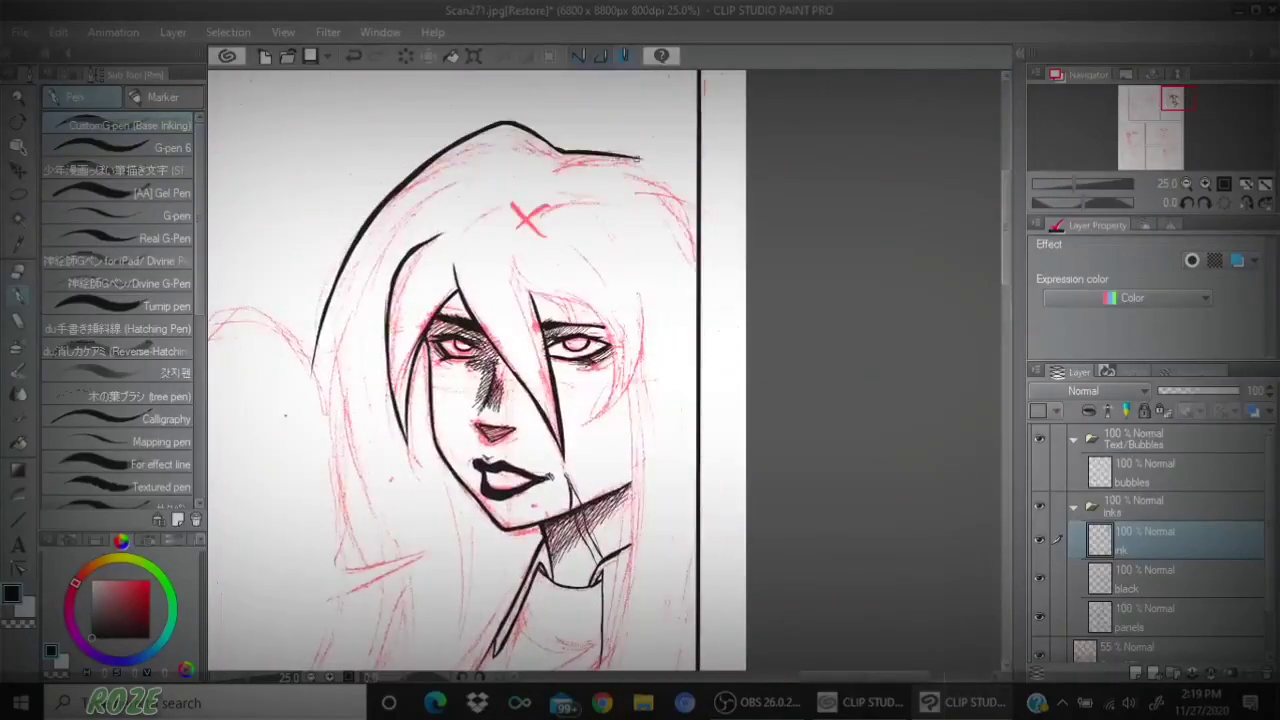
drag(644, 158, 697, 240)
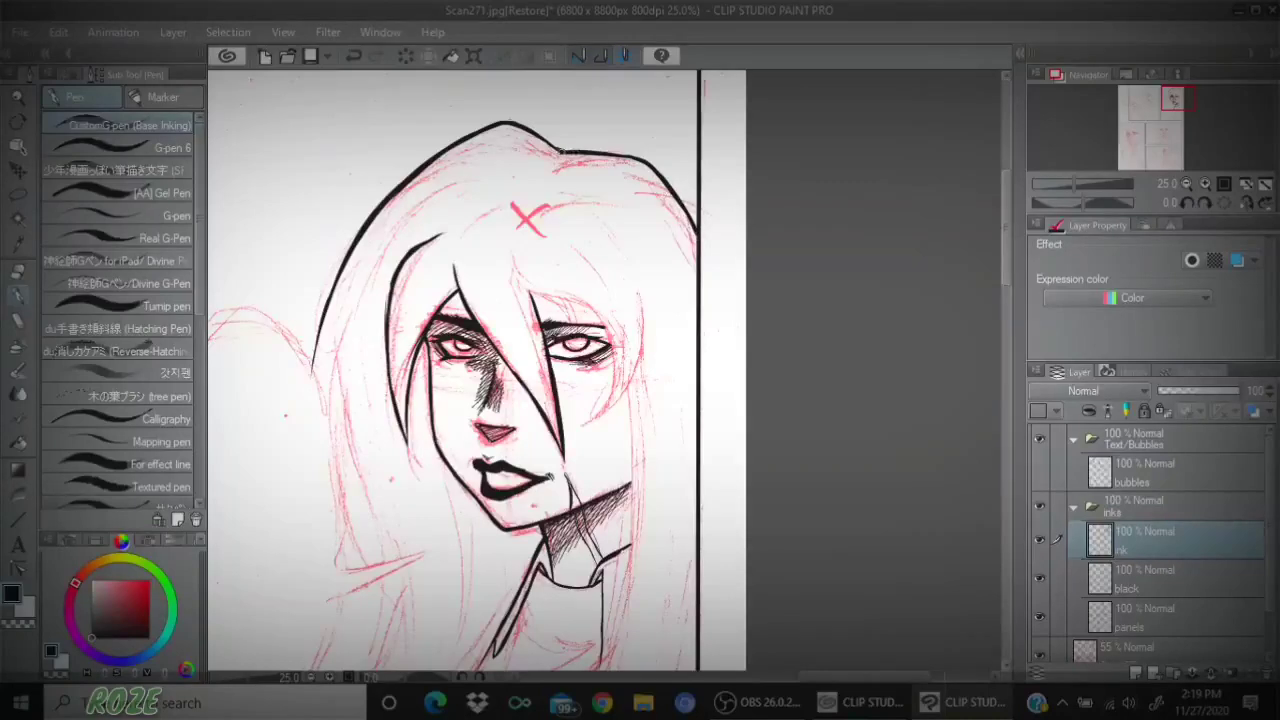
drag(560, 151, 648, 161)
drag(394, 197, 467, 160)
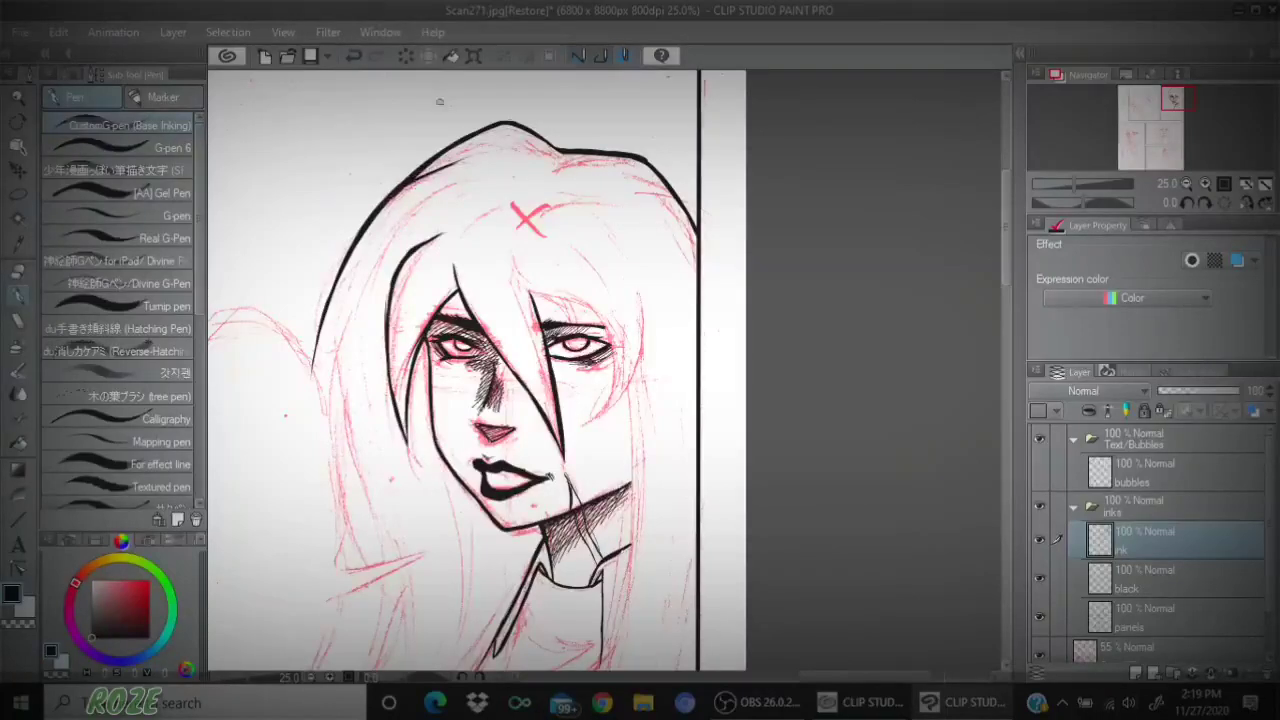
click(354, 56)
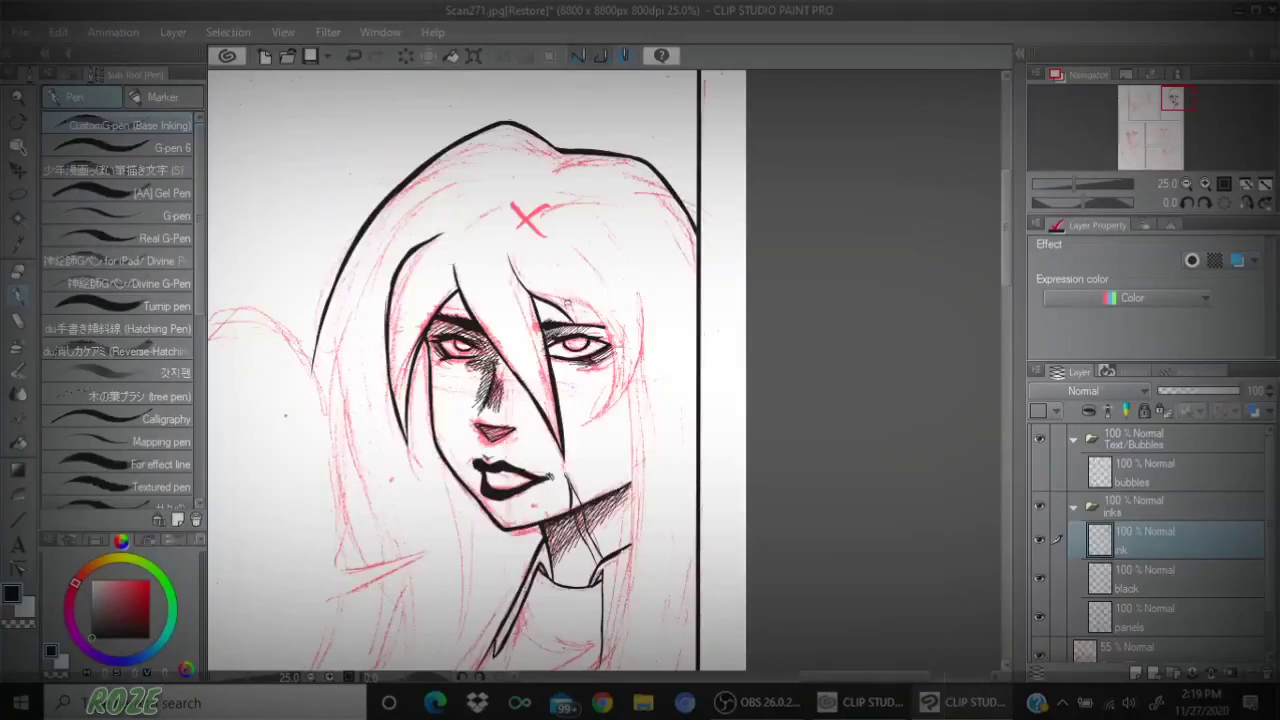
- Ink the fringe strands over the right-hand eye and the curved lock beside it, flipping the canvas horizontally while drawing
mouse_move(565, 302)
mouse_down()
mouse_move(576, 330)
mouse_move(590, 306)
mouse_move(574, 318)
mouse_up()
click(1246, 204)
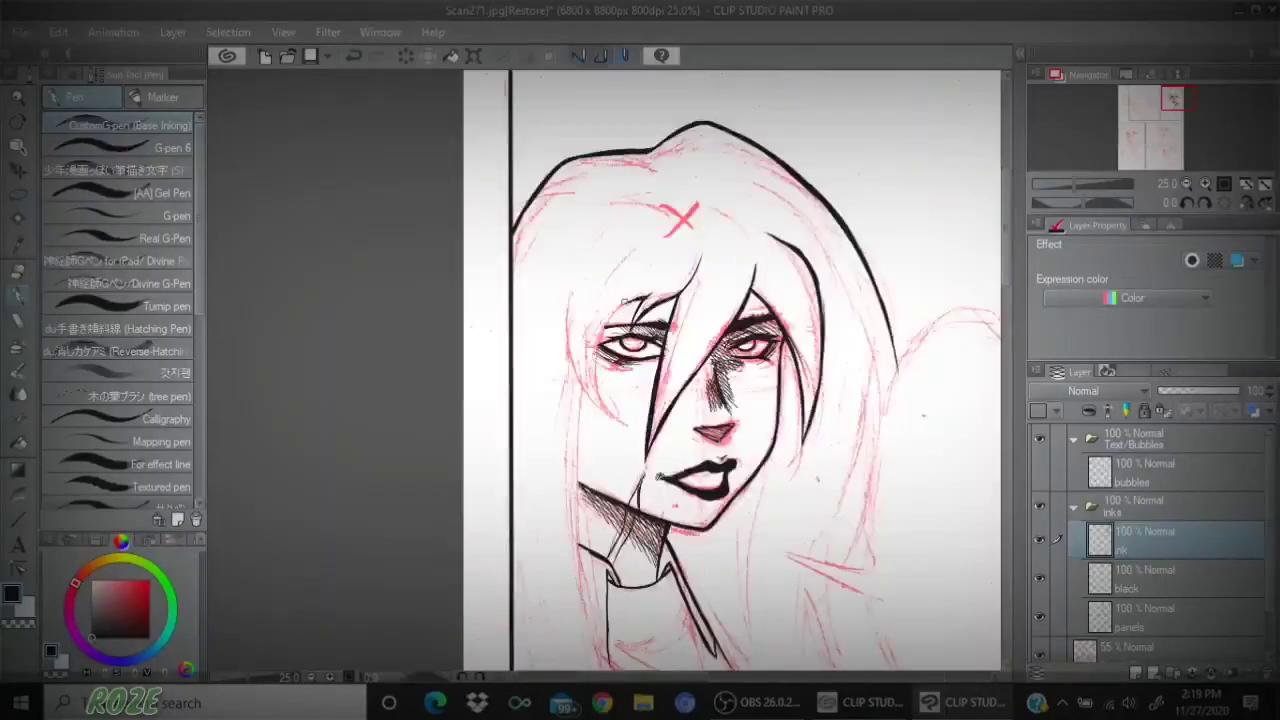
drag(641, 298, 613, 314)
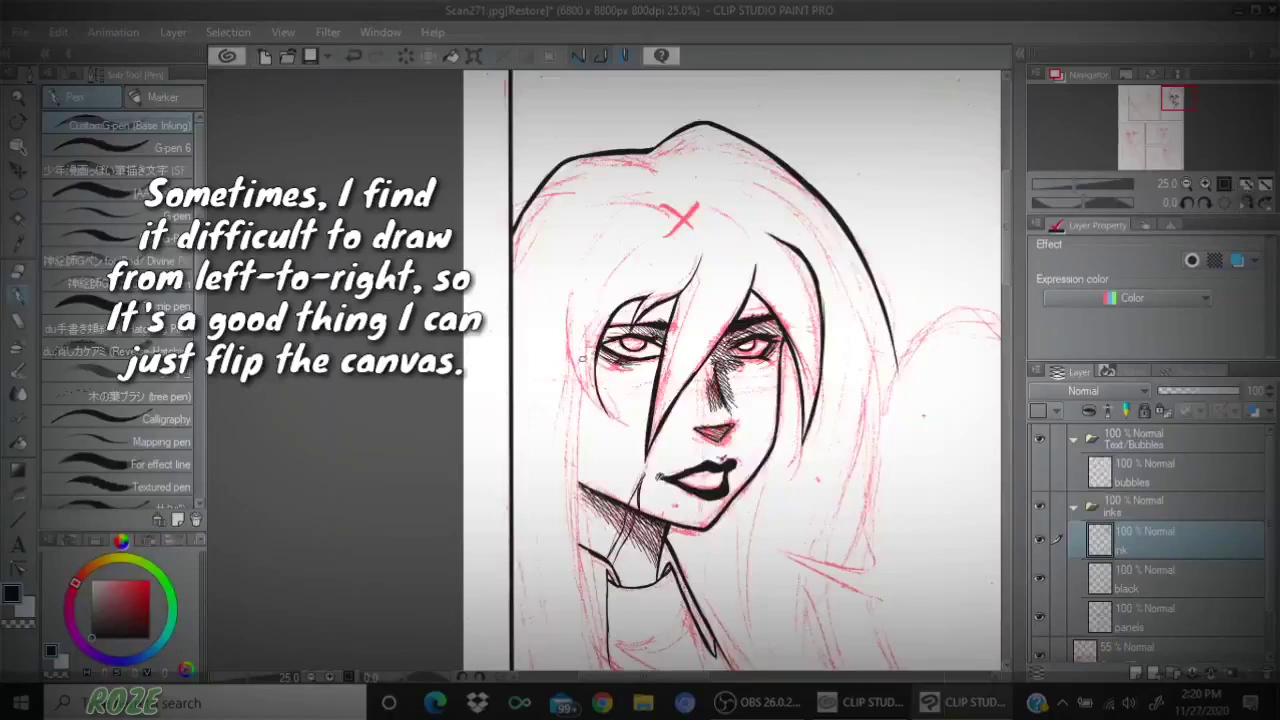
mouse_move(574, 291)
mouse_down()
mouse_move(570, 366)
mouse_move(591, 397)
mouse_up()
drag(566, 343, 608, 413)
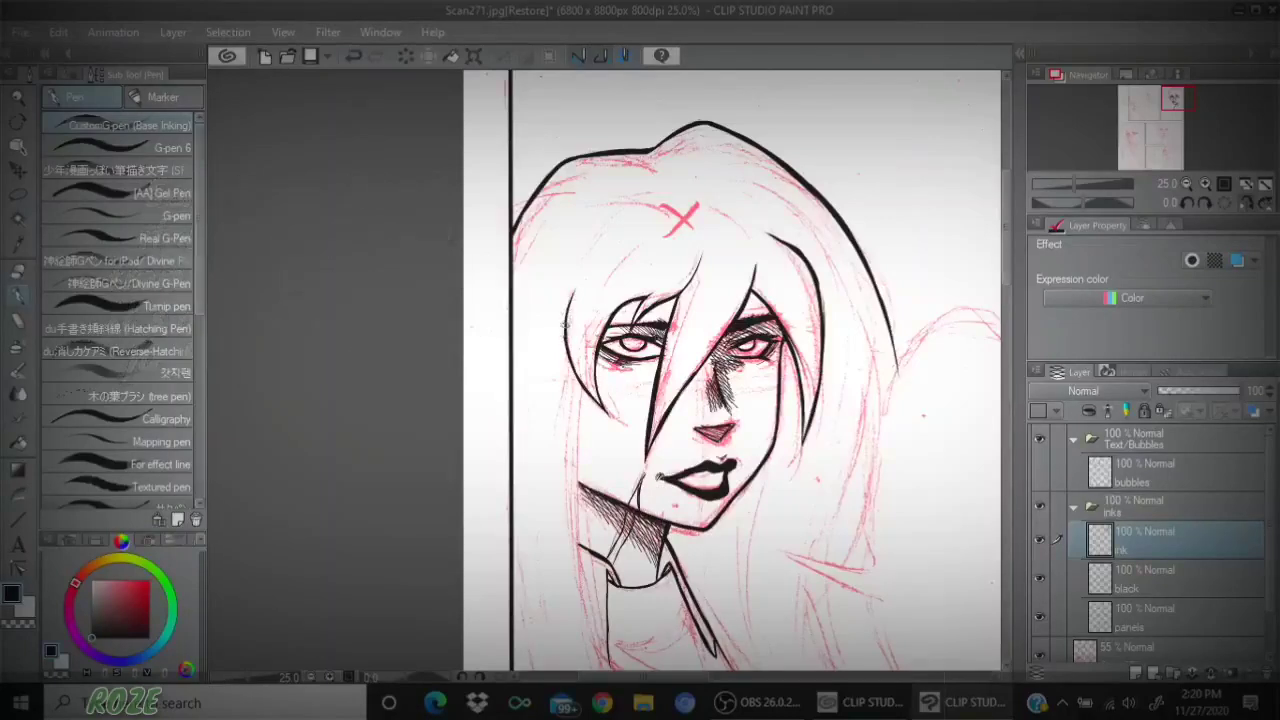
click(1247, 203)
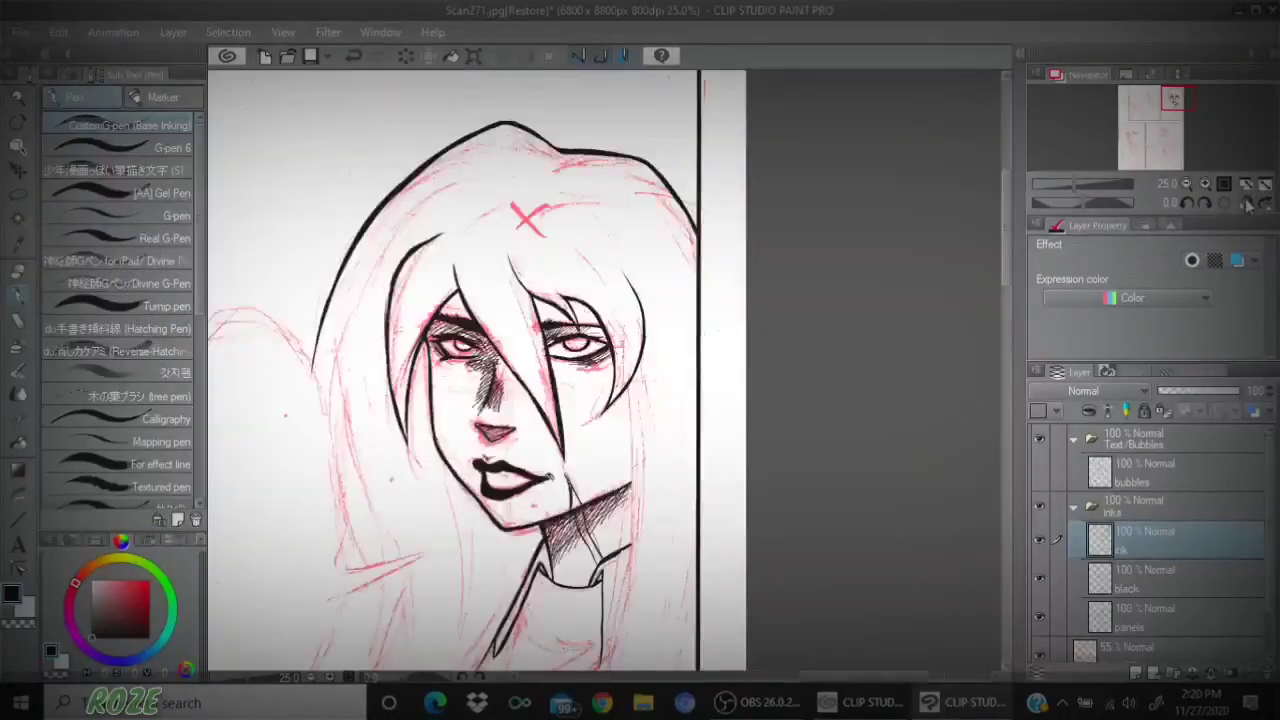
- Ink the inner hair edge from beside the right-hand cheek down to the collar and touch up the collar flap's edge
drag(628, 388, 631, 478)
drag(630, 426, 631, 498)
drag(631, 452, 631, 543)
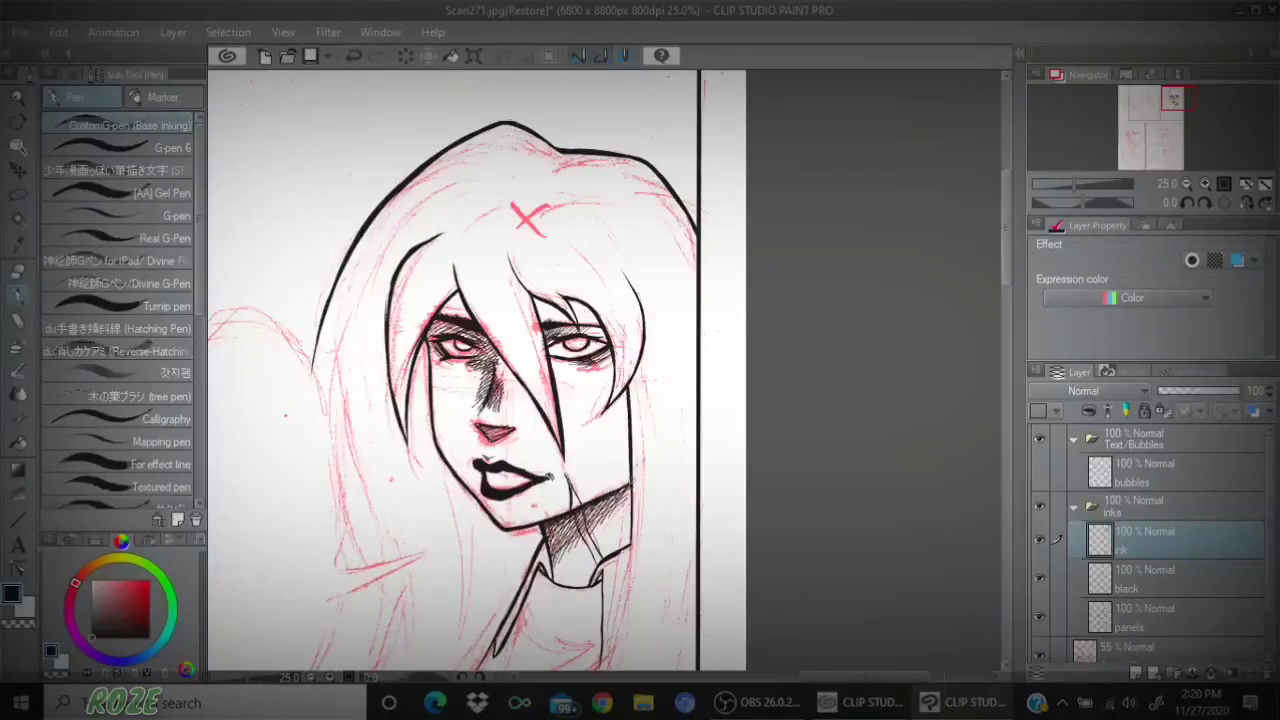
drag(631, 488, 629, 578)
drag(1178, 98, 1177, 110)
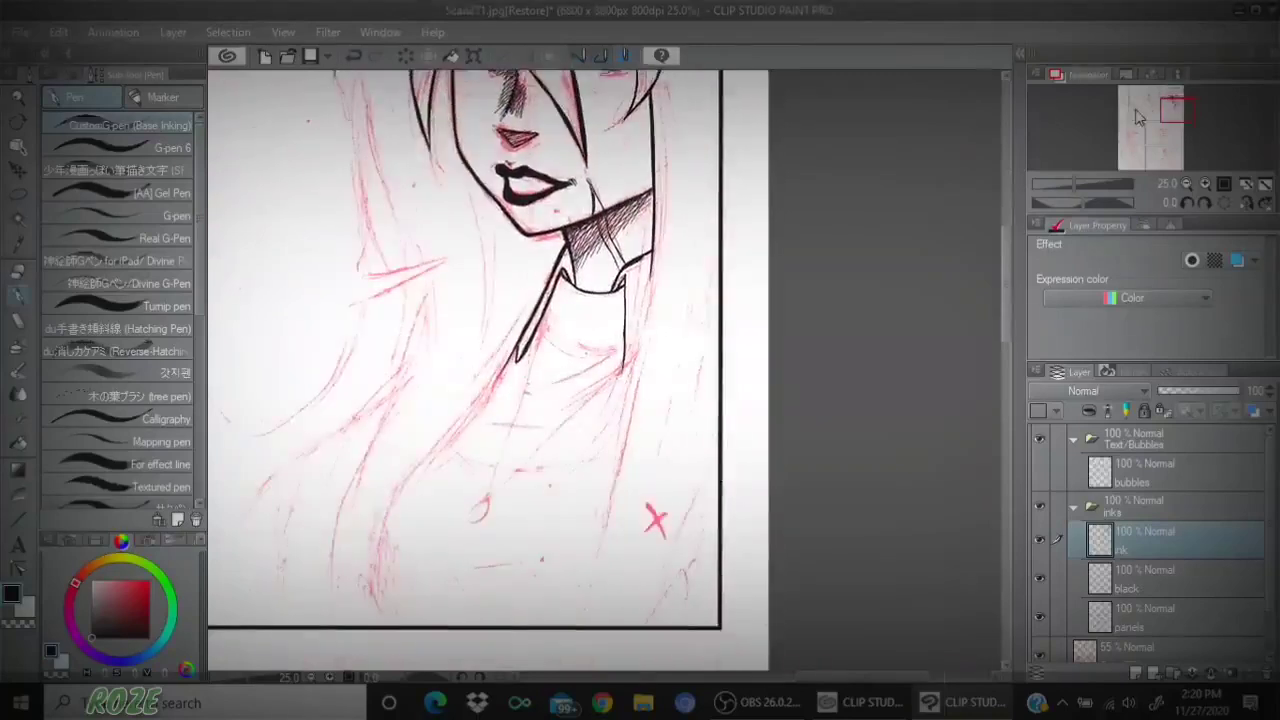
mouse_move(625, 280)
mouse_down()
mouse_move(624, 370)
mouse_move(634, 354)
mouse_up()
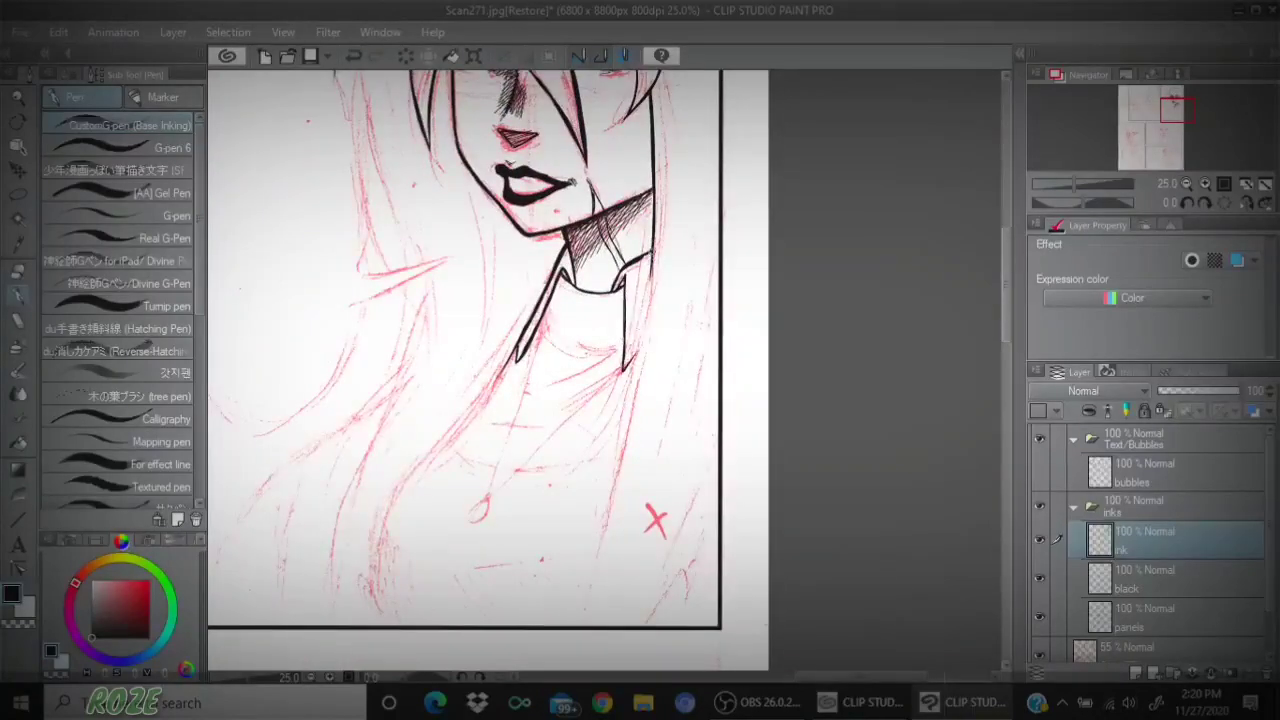
- Extend the right-hand hair line past the collar to the panel's bottom border and ink the short diagonal line in the lower-right corner
drag(653, 254, 642, 346)
drag(649, 288, 631, 394)
drag(652, 260, 626, 436)
drag(638, 368, 602, 522)
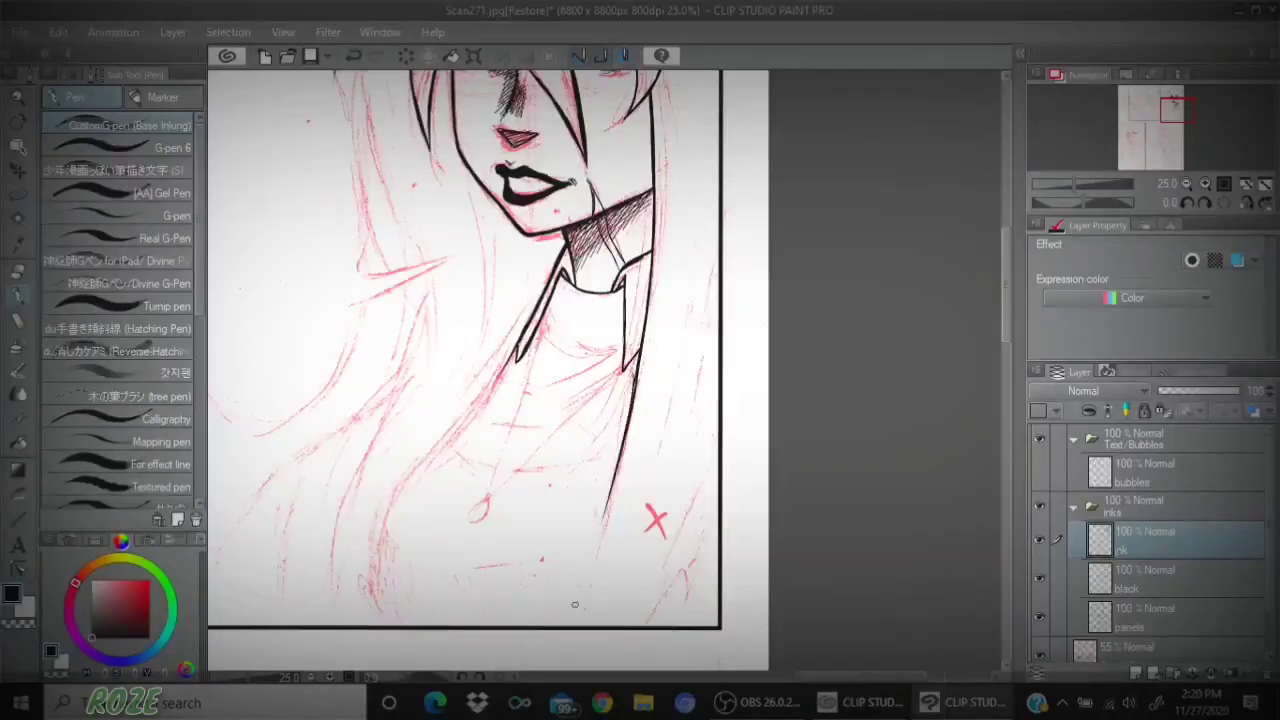
drag(625, 421, 580, 612)
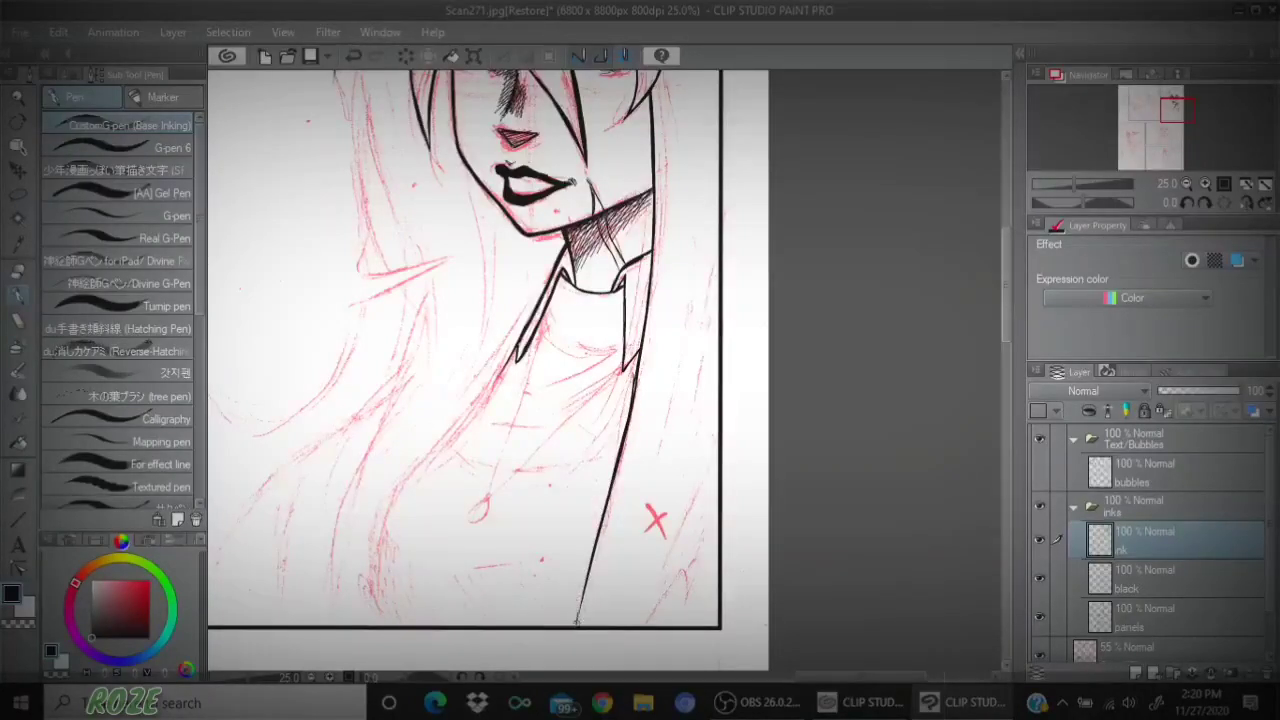
drag(591, 562, 577, 624)
drag(718, 518, 649, 625)
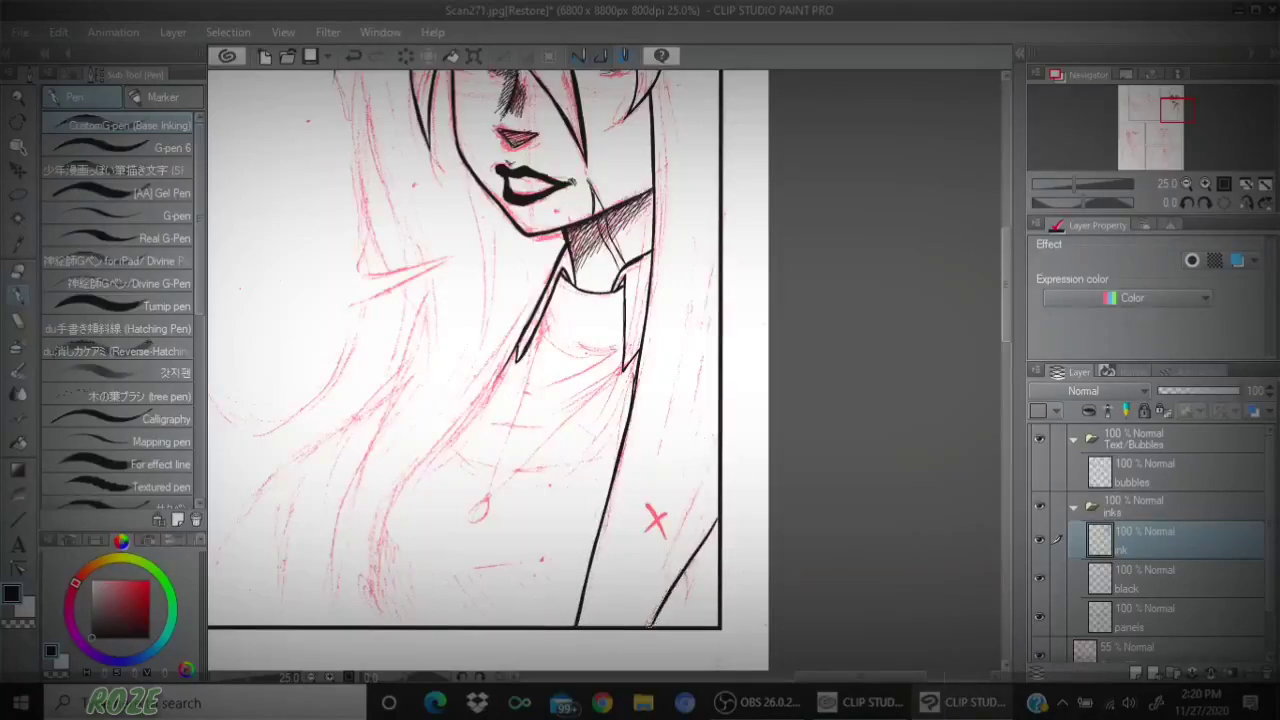
drag(718, 515, 676, 580)
- Ink the curved neckline between the collar flaps and the long contour from the left-hand collar tip to the panel's bottom border
mouse_move(541, 325)
mouse_down()
mouse_move(556, 345)
mouse_move(615, 344)
mouse_up()
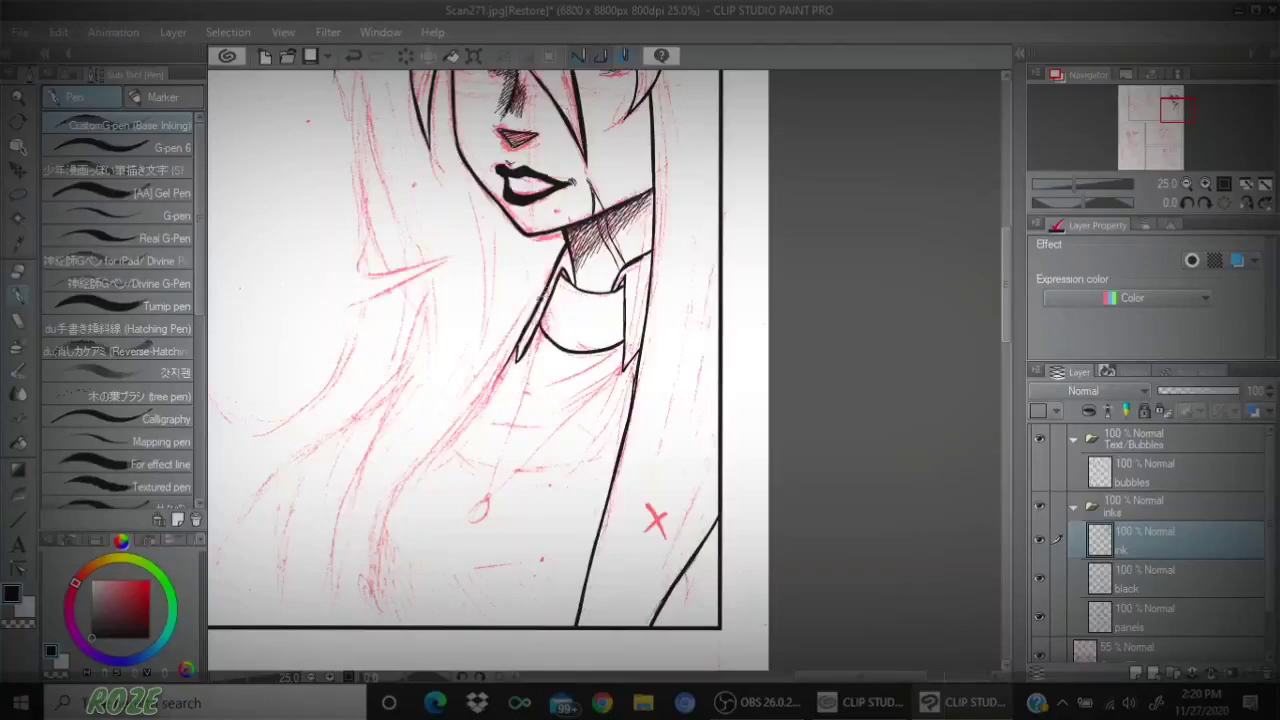
mouse_move(519, 344)
mouse_down()
mouse_move(400, 494)
mouse_move(372, 565)
mouse_up()
drag(408, 482, 363, 630)
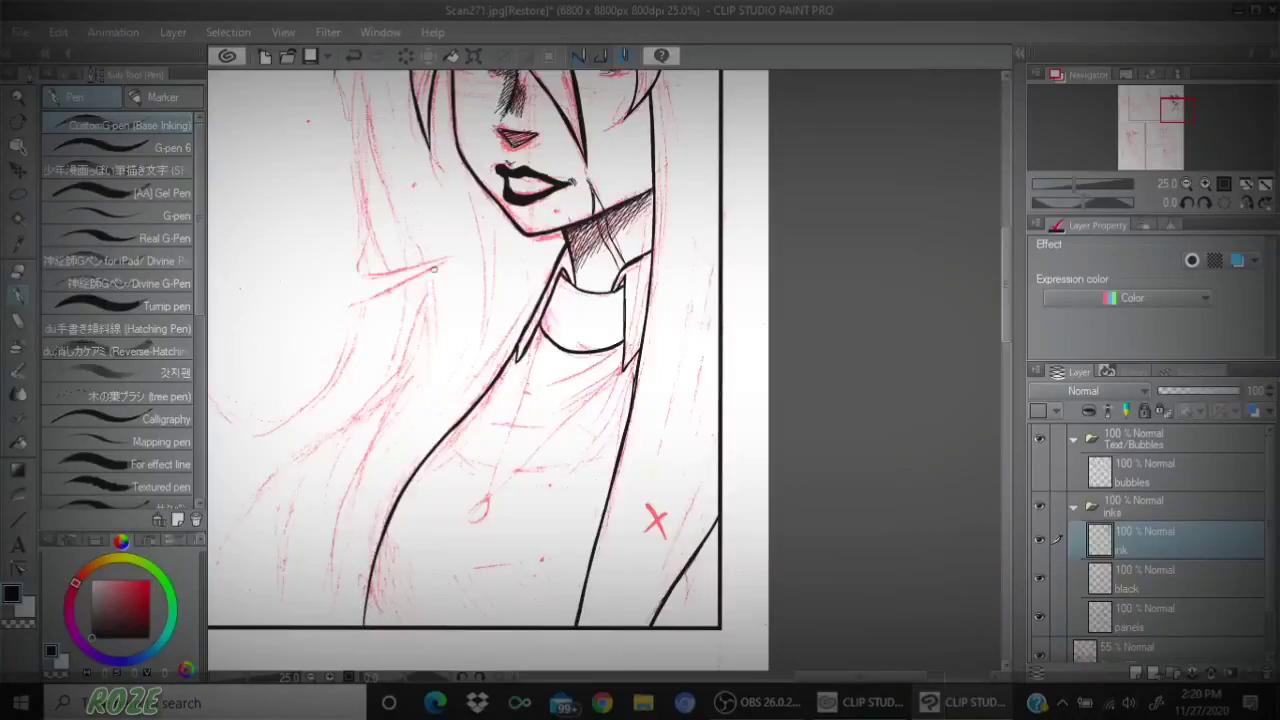
- Ink the long hair strand left of the body down to the bottom border and thicken its lower part
mouse_move(407, 280)
mouse_down()
mouse_move(410, 350)
mouse_move(406, 322)
mouse_move(376, 428)
mouse_move(404, 318)
mouse_move(390, 376)
mouse_up()
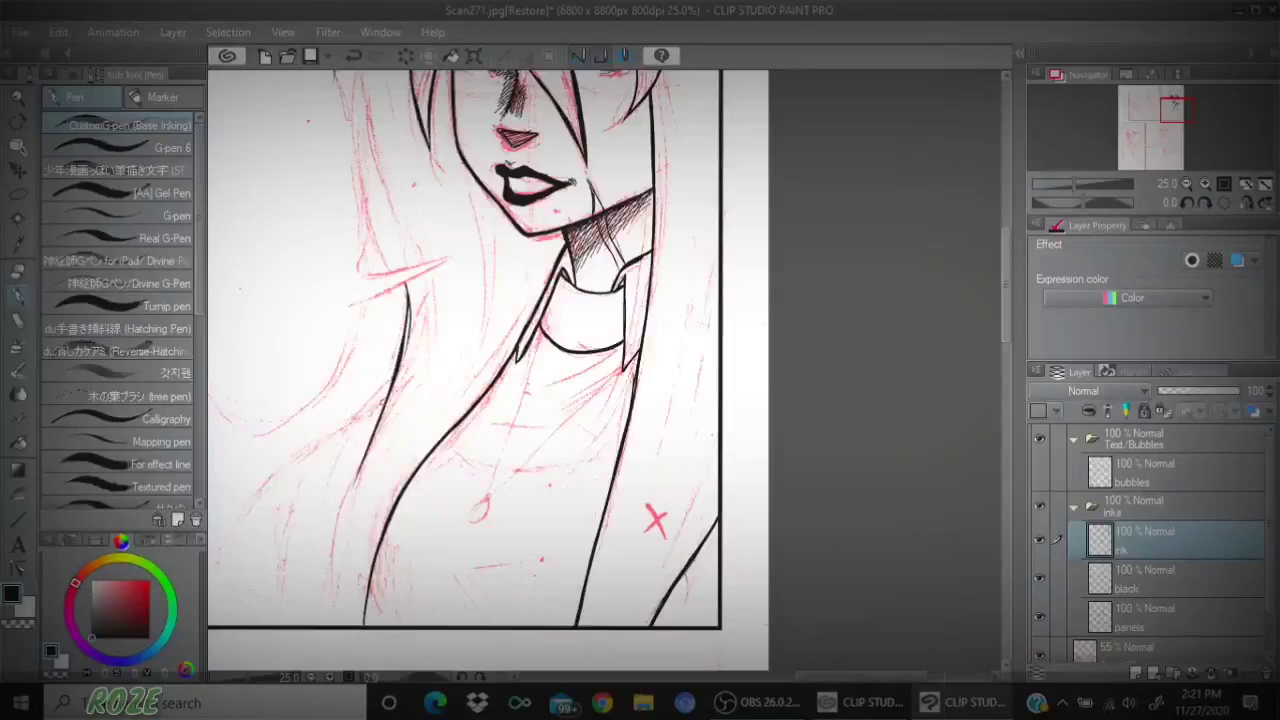
drag(384, 403, 338, 555)
drag(363, 460, 332, 620)
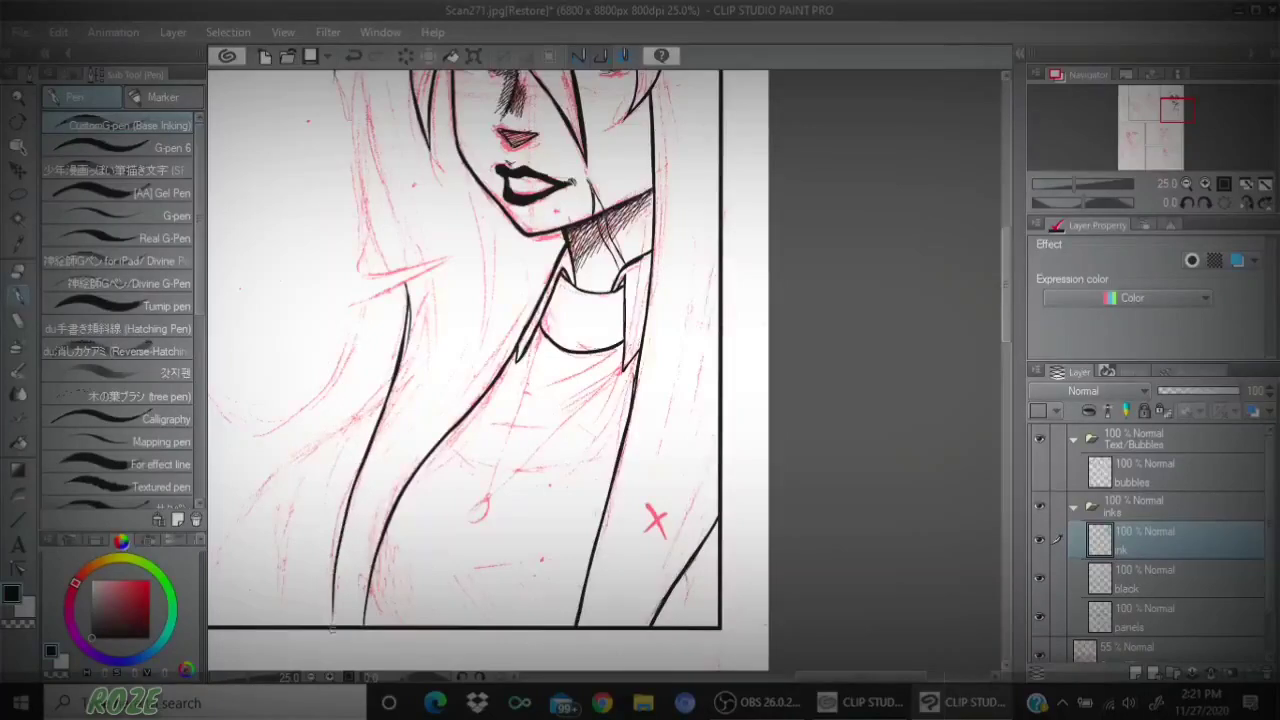
mouse_move(333, 574)
mouse_down()
mouse_move(333, 624)
mouse_move(332, 604)
mouse_up()
drag(335, 542, 332, 578)
mouse_move(346, 502)
mouse_down()
mouse_move(333, 588)
mouse_move(334, 568)
mouse_up()
mouse_move(352, 480)
mouse_down()
mouse_move(332, 560)
mouse_move(364, 626)
mouse_up()
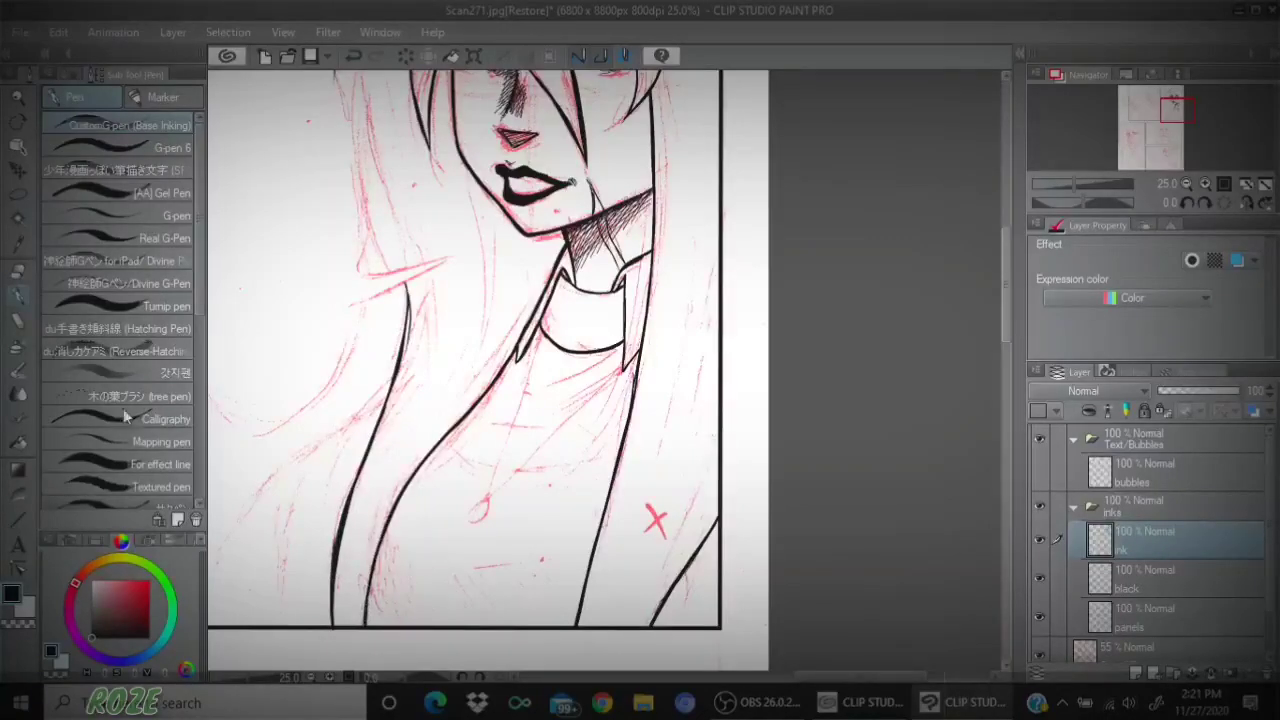
- Ink the two necklace cords hanging from the collar and the small oval pendant with the G-pen 6
key(e)
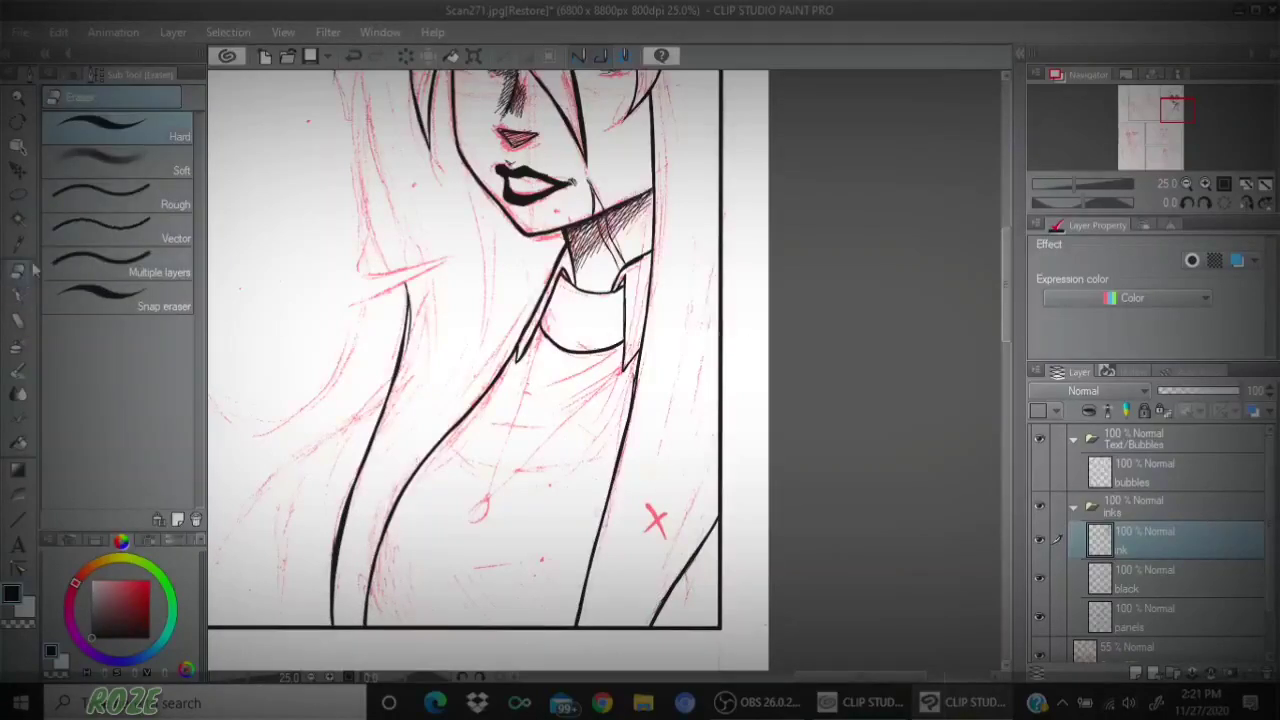
click(20, 292)
drag(623, 358, 492, 490)
click(353, 57)
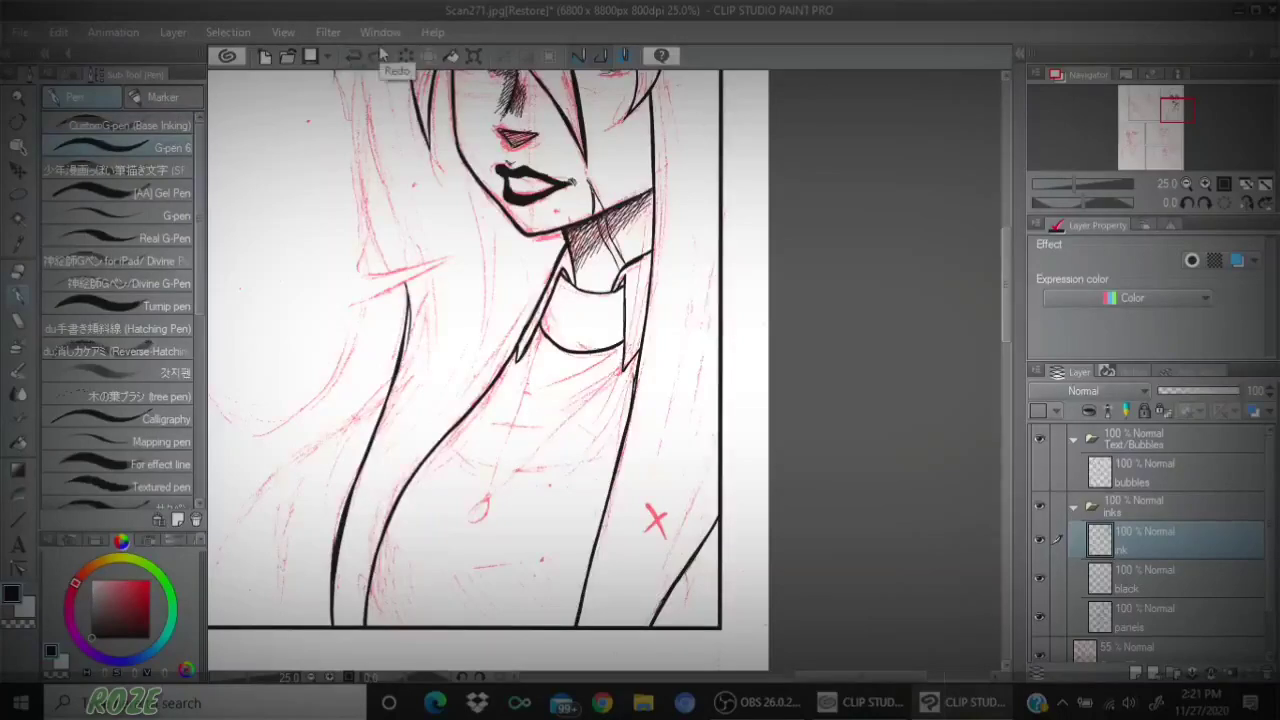
mouse_move(540, 322)
mouse_down()
mouse_move(488, 498)
mouse_move(624, 360)
mouse_up()
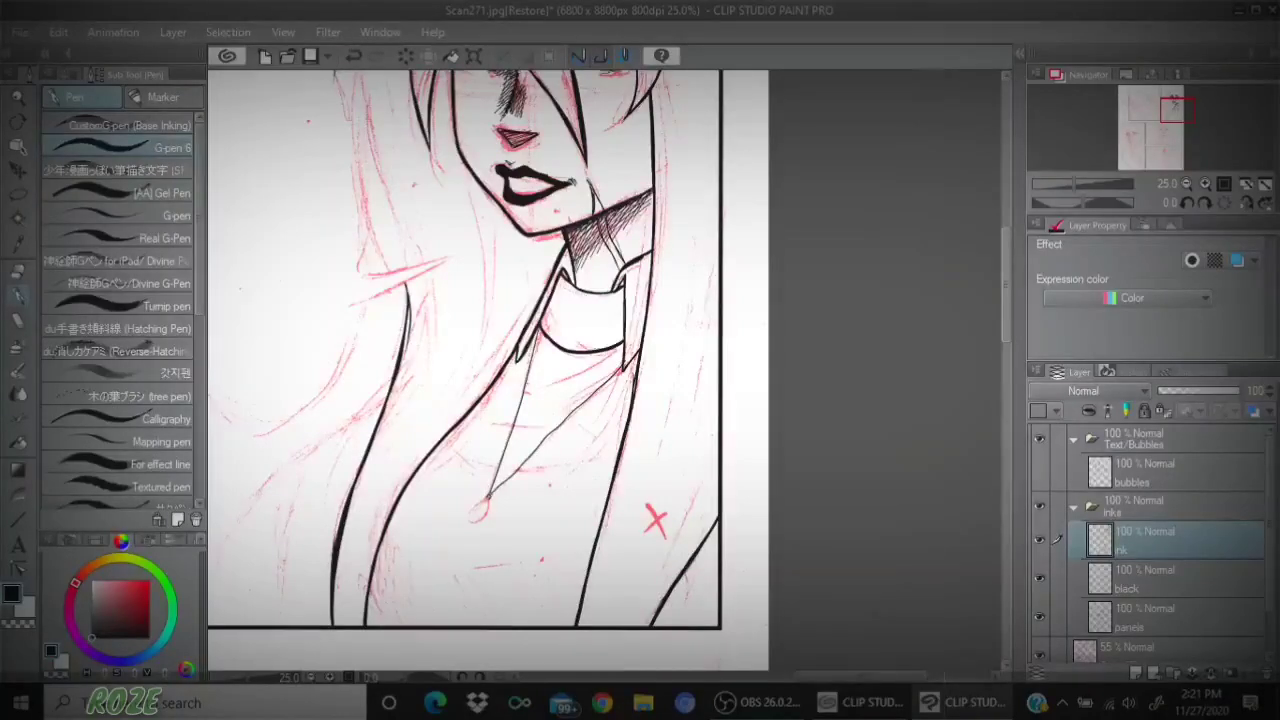
drag(488, 497, 471, 511)
- Ink the fabric folds below the collar and across the chest and waist with the custom G-pen (Base Inking)
click(186, 126)
click(69, 75)
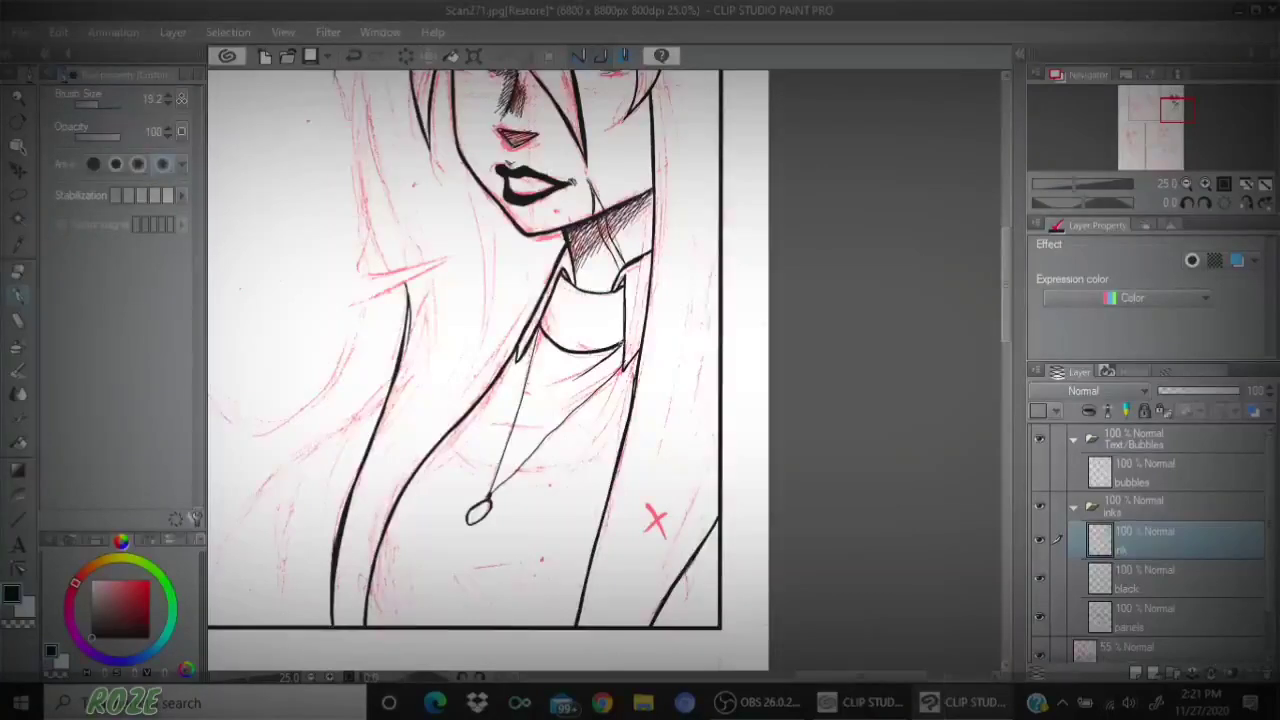
drag(588, 369, 542, 390)
drag(621, 369, 480, 430)
mouse_move(560, 423)
mouse_down()
mouse_move(588, 435)
mouse_move(452, 456)
mouse_up()
mouse_move(576, 454)
mouse_down()
mouse_move(480, 458)
mouse_move(604, 449)
mouse_move(563, 428)
mouse_move(590, 440)
mouse_move(552, 460)
mouse_up()
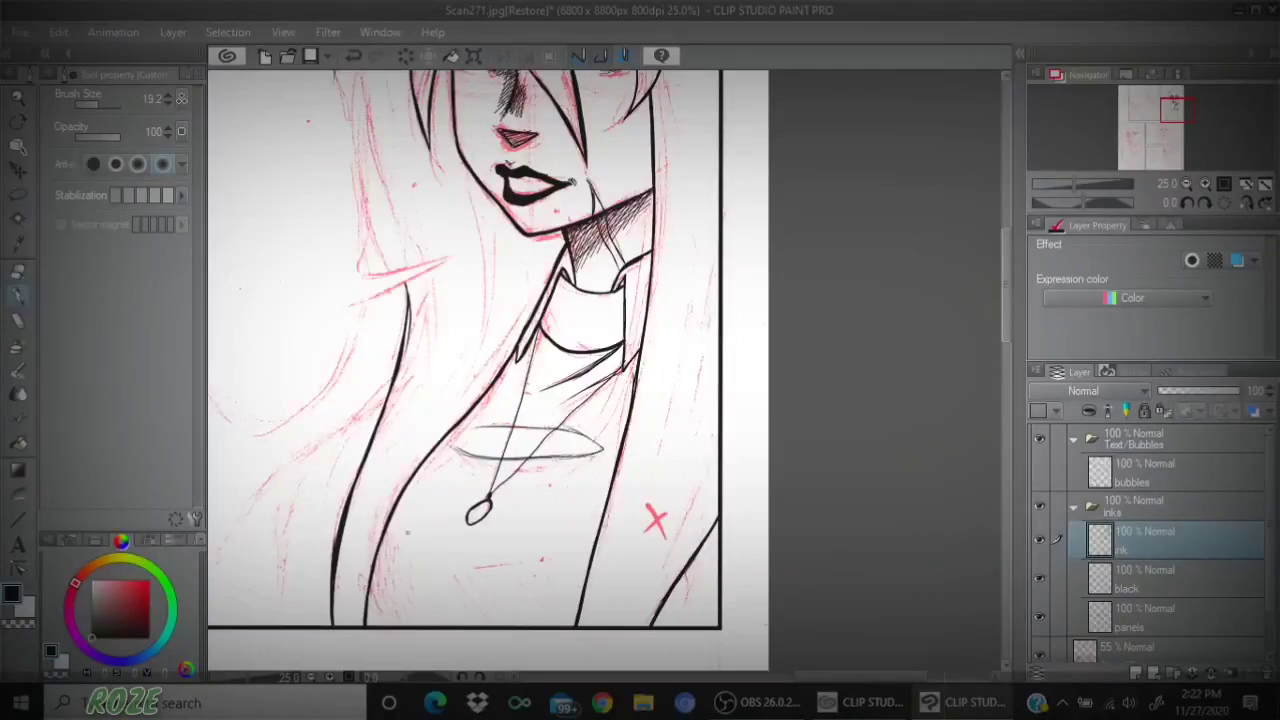
mouse_move(387, 530)
mouse_down()
mouse_move(522, 558)
mouse_move(477, 565)
mouse_move(574, 557)
mouse_up()
- Reinforce the fold lines across the waist with the [AA] Gel Pen at brush size 15.6
key(p)
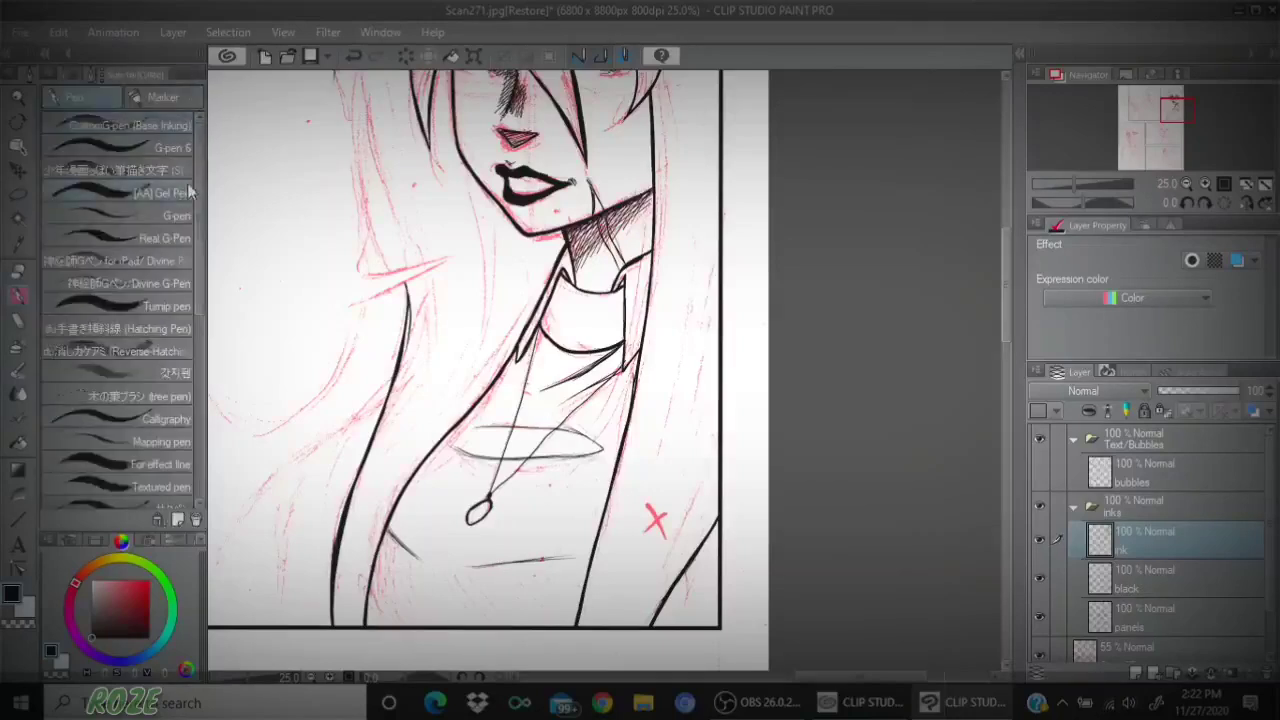
click(72, 74)
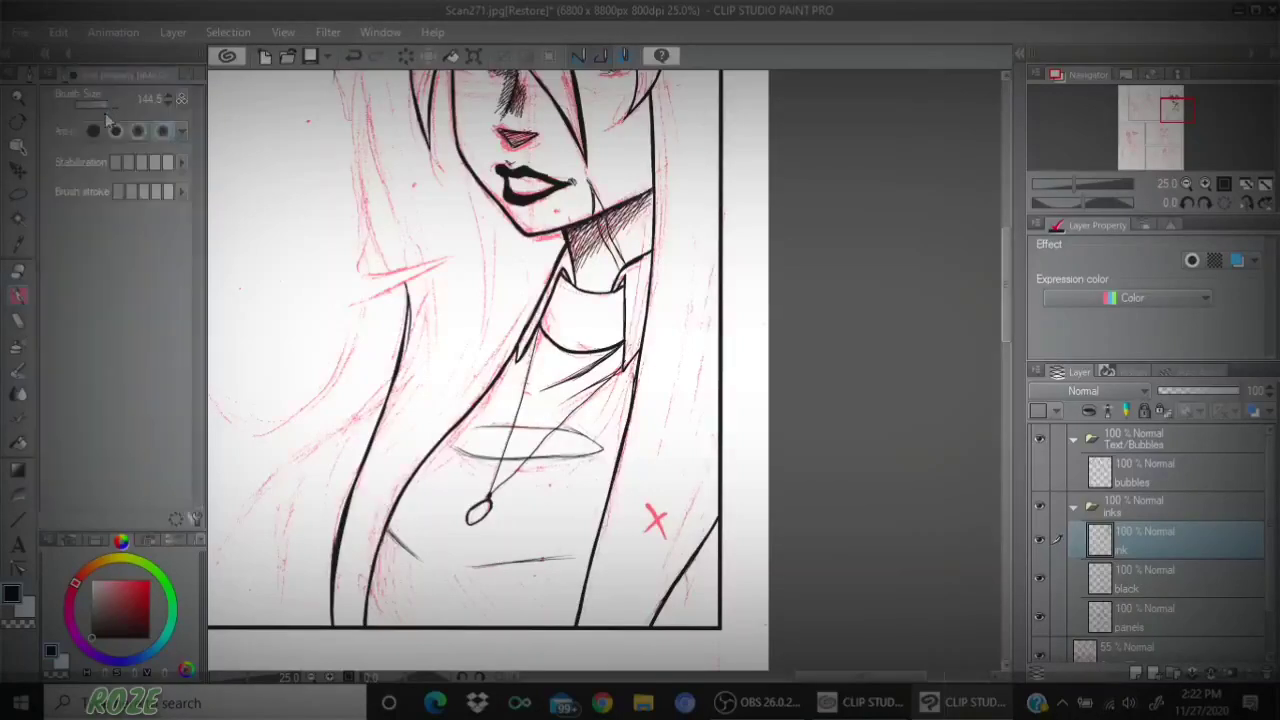
drag(100, 106, 98, 106)
mouse_move(386, 523)
mouse_down()
mouse_move(420, 556)
mouse_move(574, 557)
mouse_up()
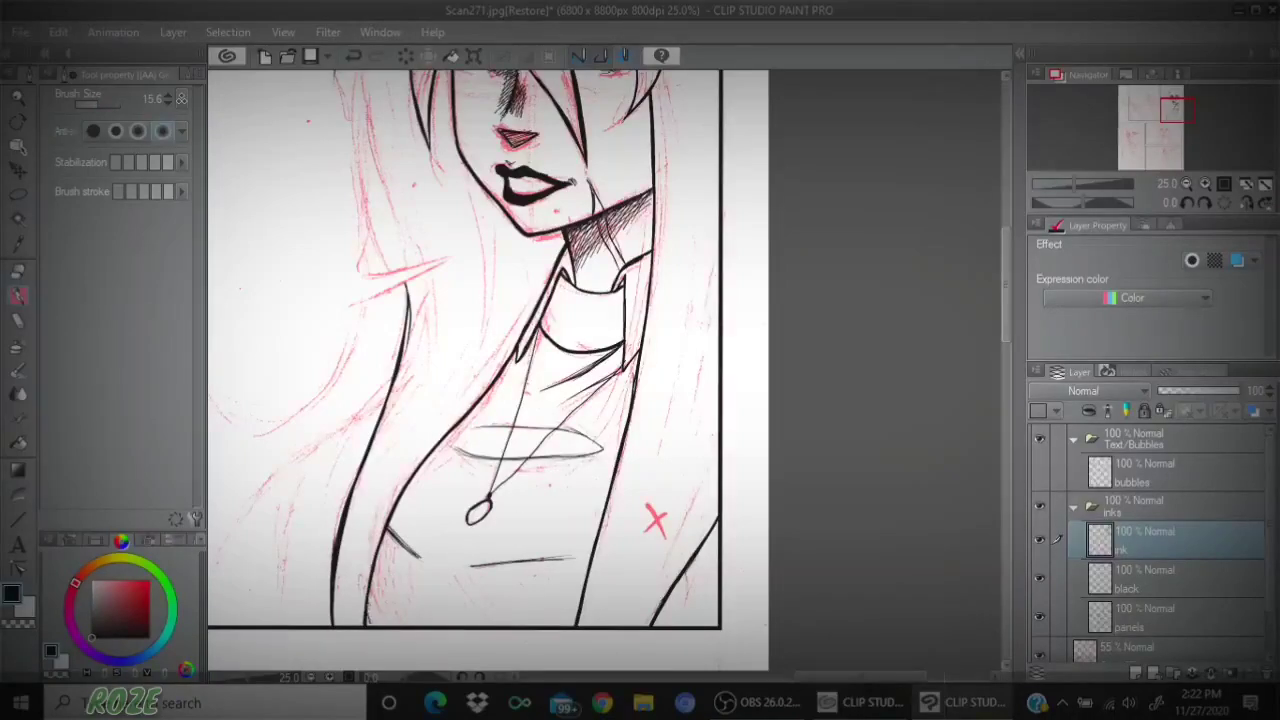
- Fill the shirt area below the waist folds with parallel diagonal hatching down to the panel's bottom border
drag(368, 594, 382, 622)
mouse_move(374, 562)
mouse_down()
mouse_move(388, 620)
mouse_move(404, 622)
mouse_up()
mouse_move(384, 540)
mouse_down()
mouse_move(416, 626)
mouse_move(410, 604)
mouse_move(428, 622)
mouse_up()
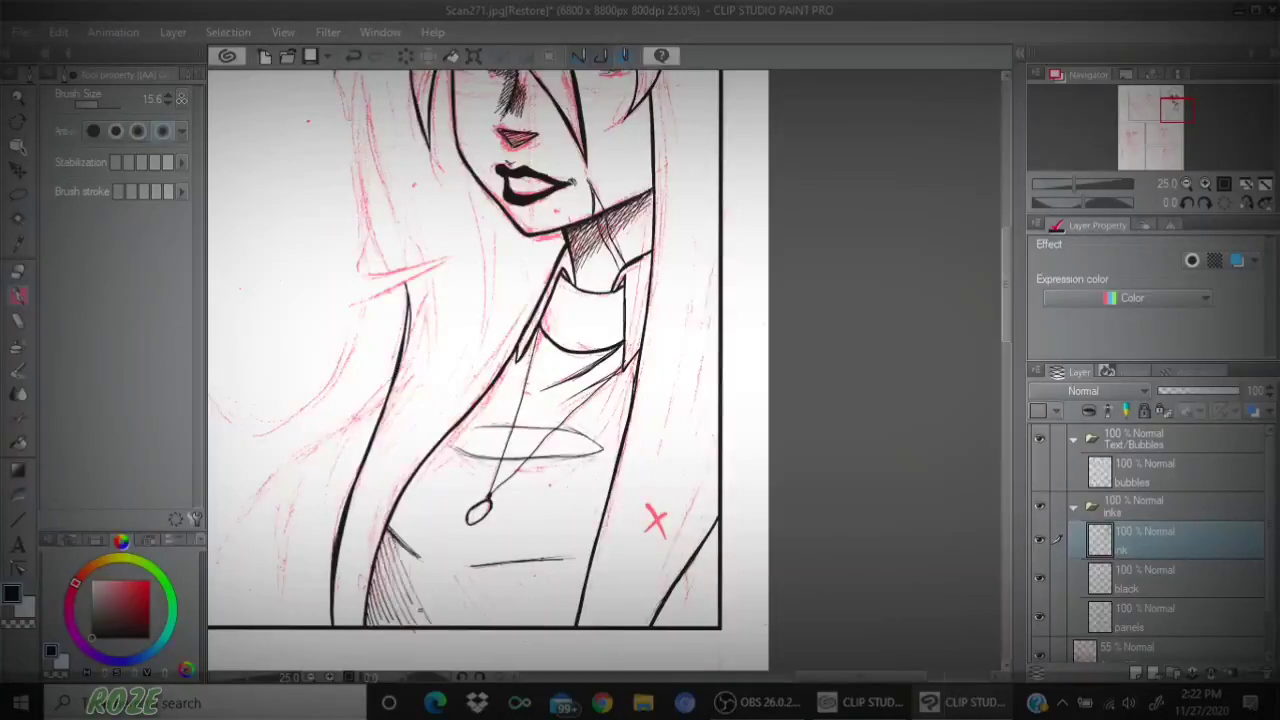
mouse_move(392, 536)
mouse_down()
mouse_move(424, 624)
mouse_move(442, 622)
mouse_up()
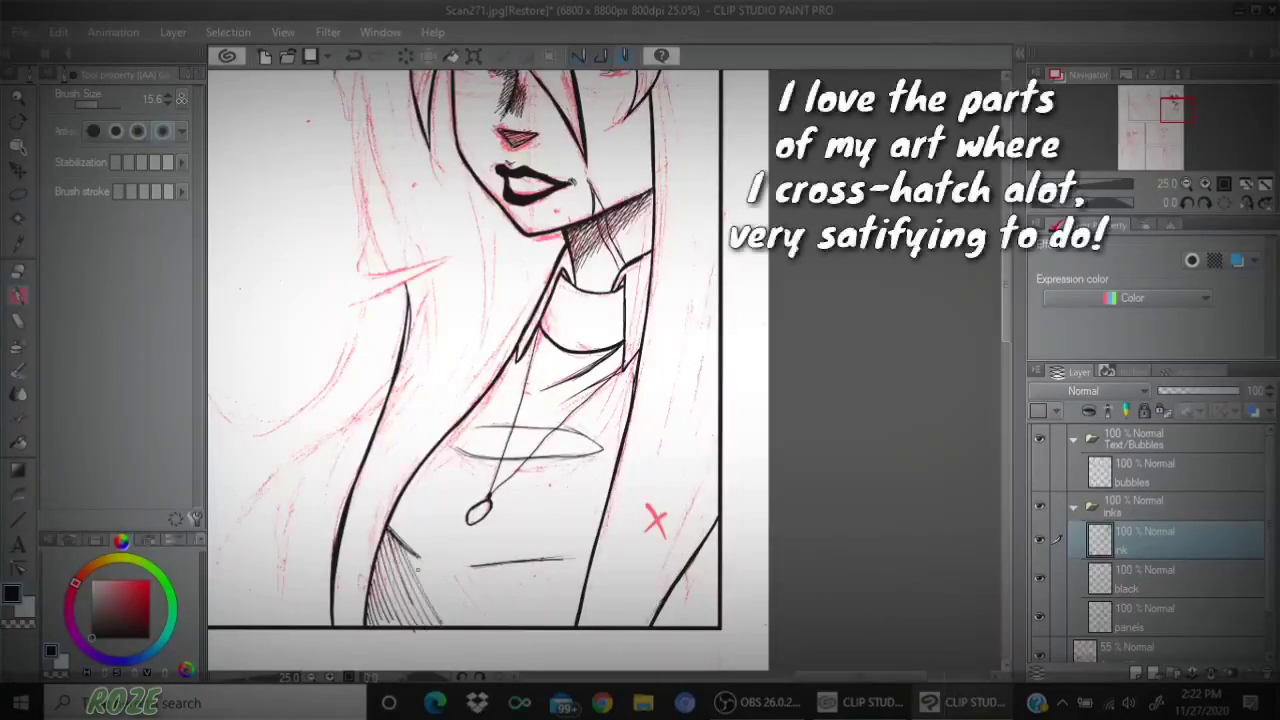
mouse_move(410, 556)
mouse_down()
mouse_move(452, 624)
mouse_move(492, 626)
mouse_up()
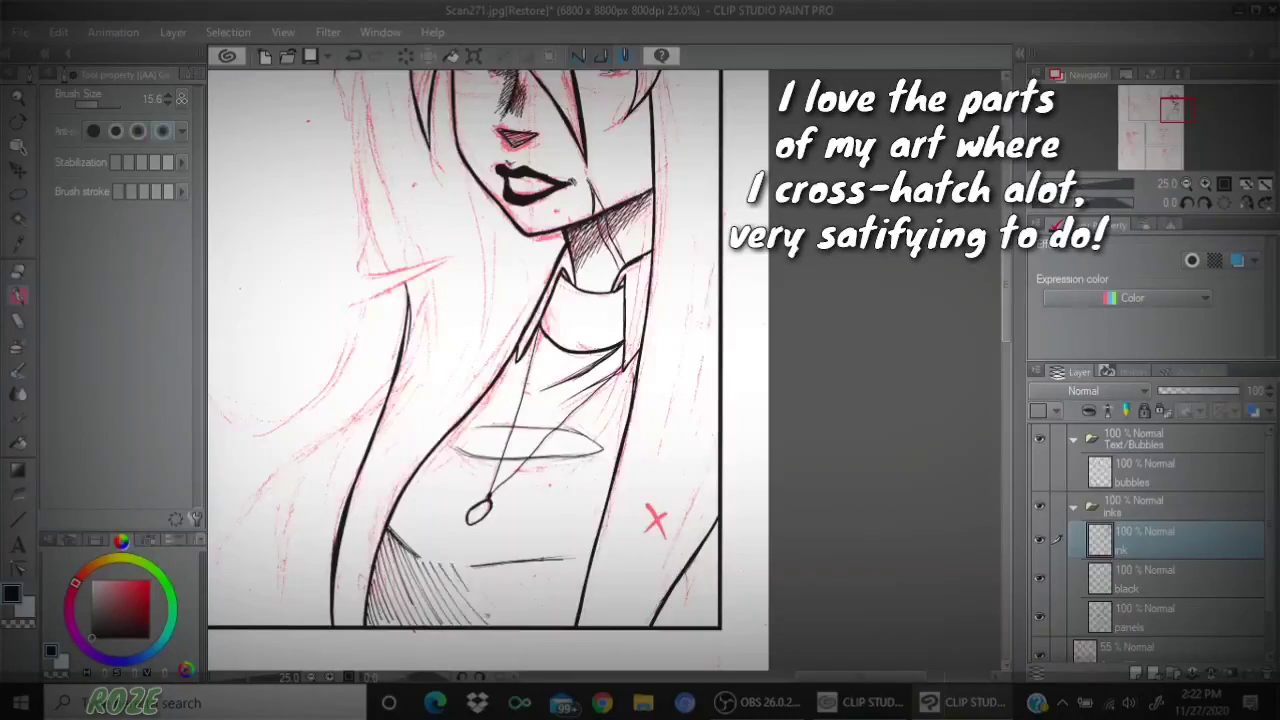
mouse_move(466, 566)
mouse_down()
mouse_move(506, 626)
mouse_move(540, 628)
mouse_up()
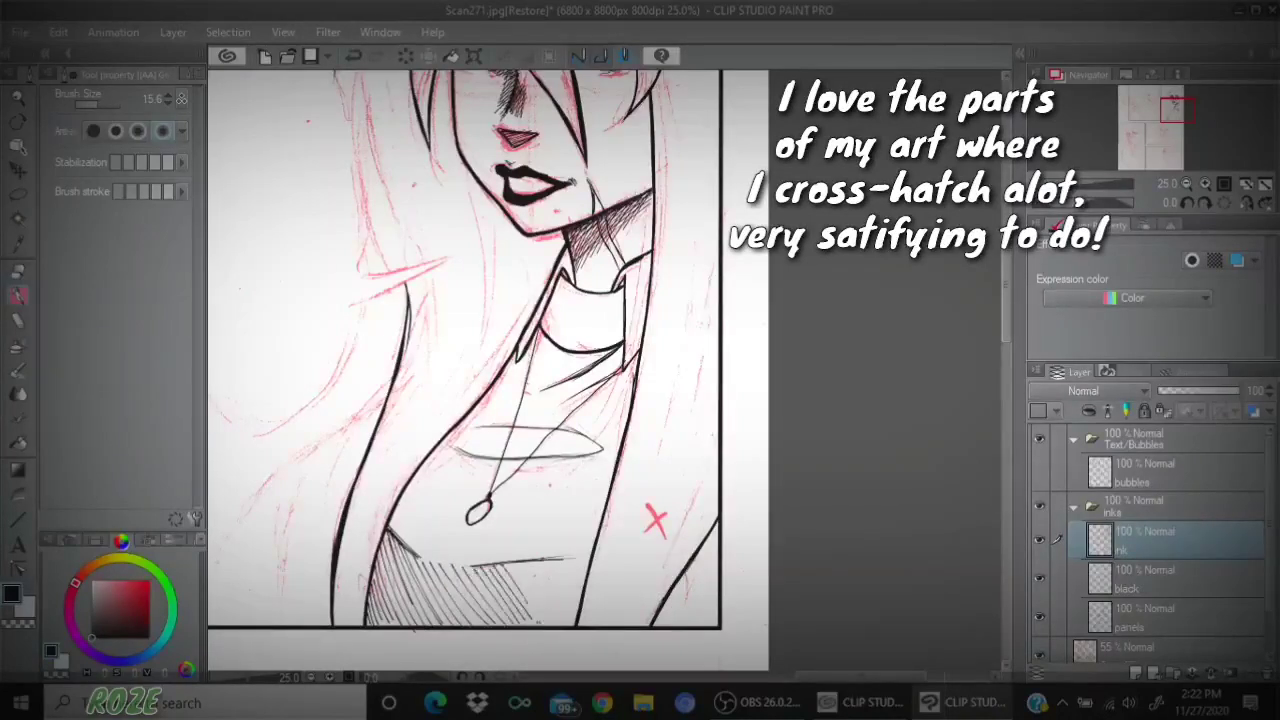
mouse_move(508, 562)
mouse_down()
mouse_move(546, 624)
mouse_move(564, 622)
mouse_up()
drag(546, 566, 570, 612)
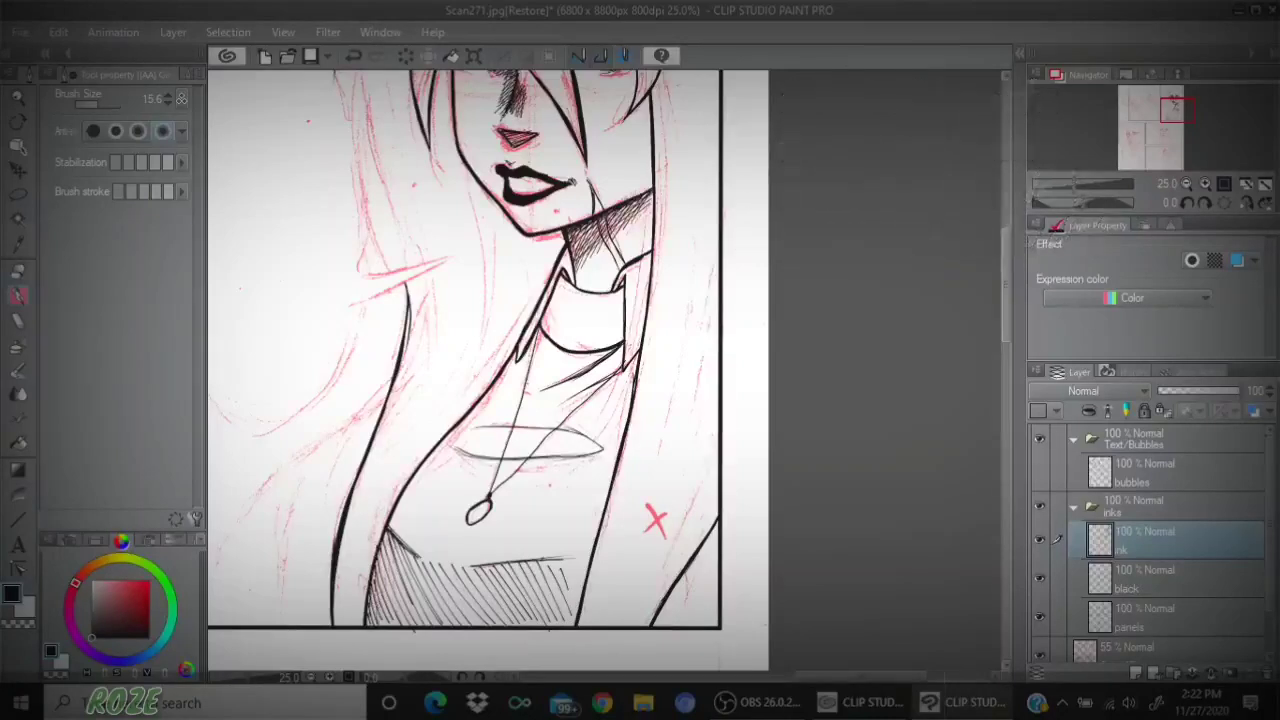
- Densify the waist shading with a second pass of steeper hatch strokes across its full width and along the upper fold line
mouse_move(378, 540)
mouse_down()
mouse_move(394, 622)
mouse_move(414, 626)
mouse_move(416, 600)
mouse_up()
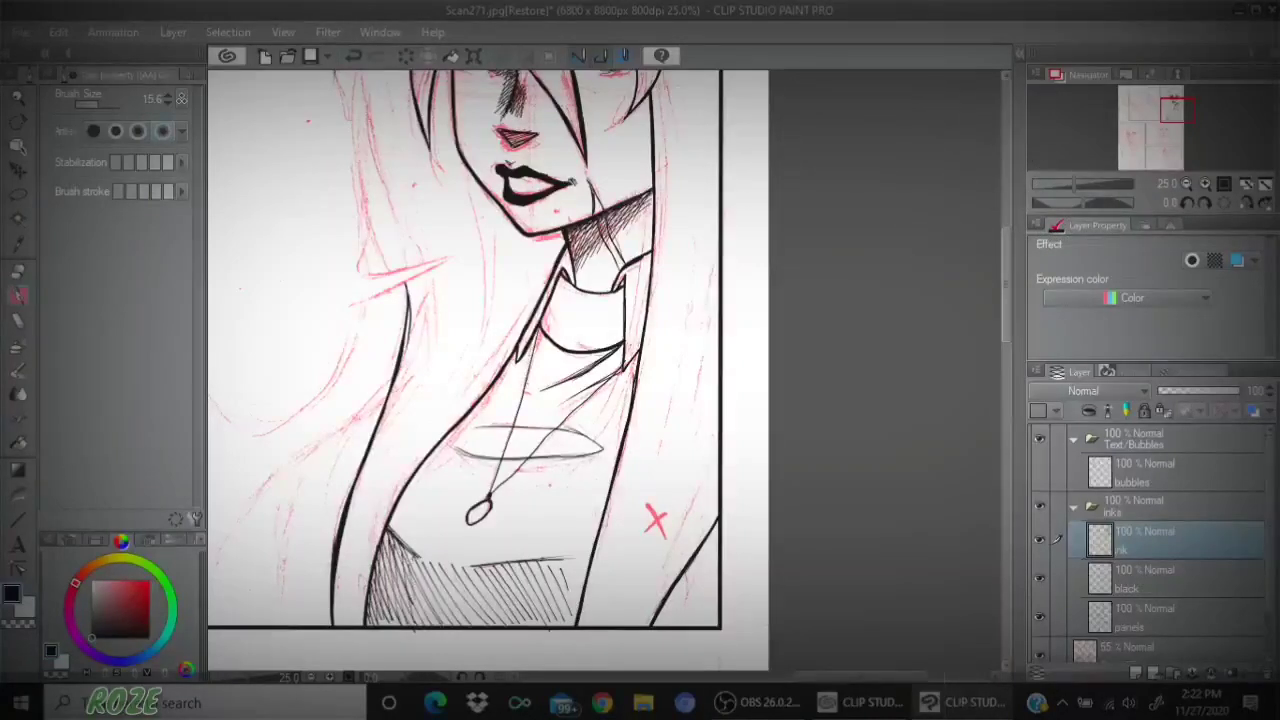
drag(410, 556, 424, 622)
mouse_move(420, 556)
mouse_down()
mouse_move(430, 604)
mouse_move(458, 626)
mouse_up()
mouse_move(450, 570)
mouse_down()
mouse_move(466, 626)
mouse_move(484, 612)
mouse_up()
mouse_move(478, 564)
mouse_down()
mouse_move(492, 626)
mouse_move(512, 626)
mouse_up()
drag(506, 560, 528, 624)
mouse_move(524, 560)
mouse_down()
mouse_move(540, 622)
mouse_move(546, 600)
mouse_up()
drag(542, 554, 558, 618)
drag(556, 554, 572, 622)
drag(570, 550, 584, 610)
drag(526, 560, 588, 552)
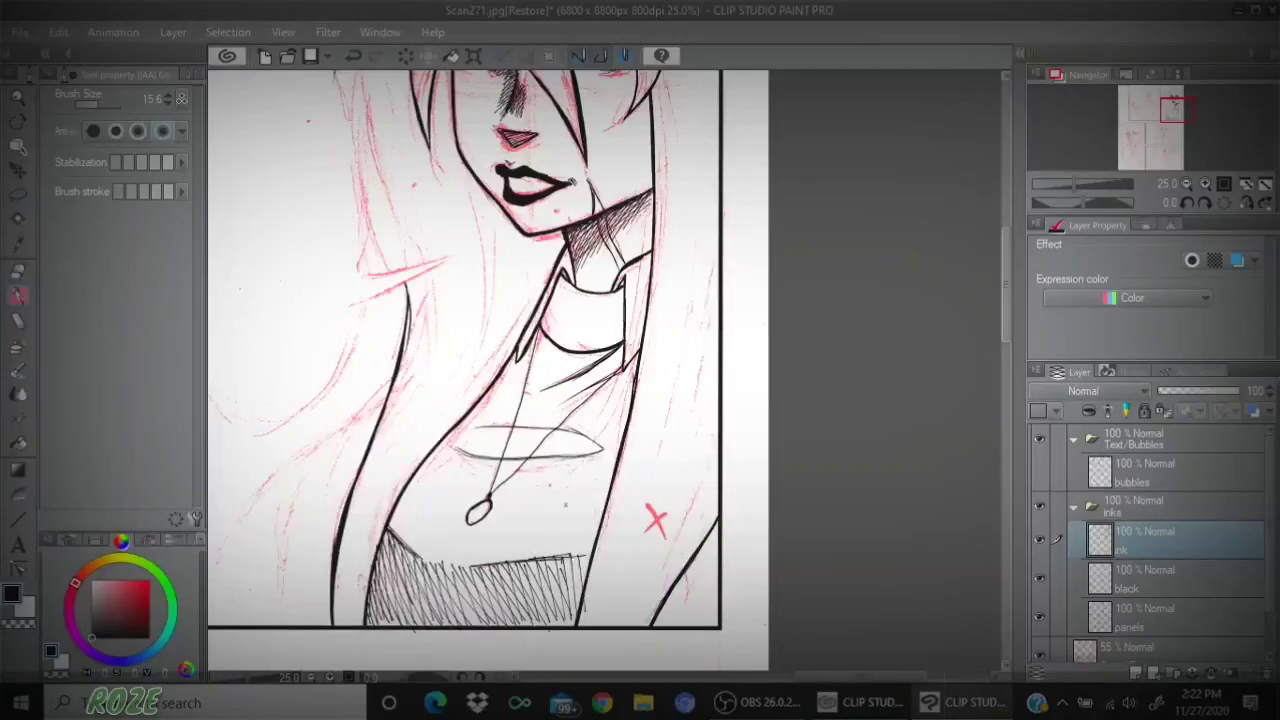
- Hatch the small triangle of clothing in the panel's lower-right corner with the G-pen 6
click(190, 74)
click(188, 147)
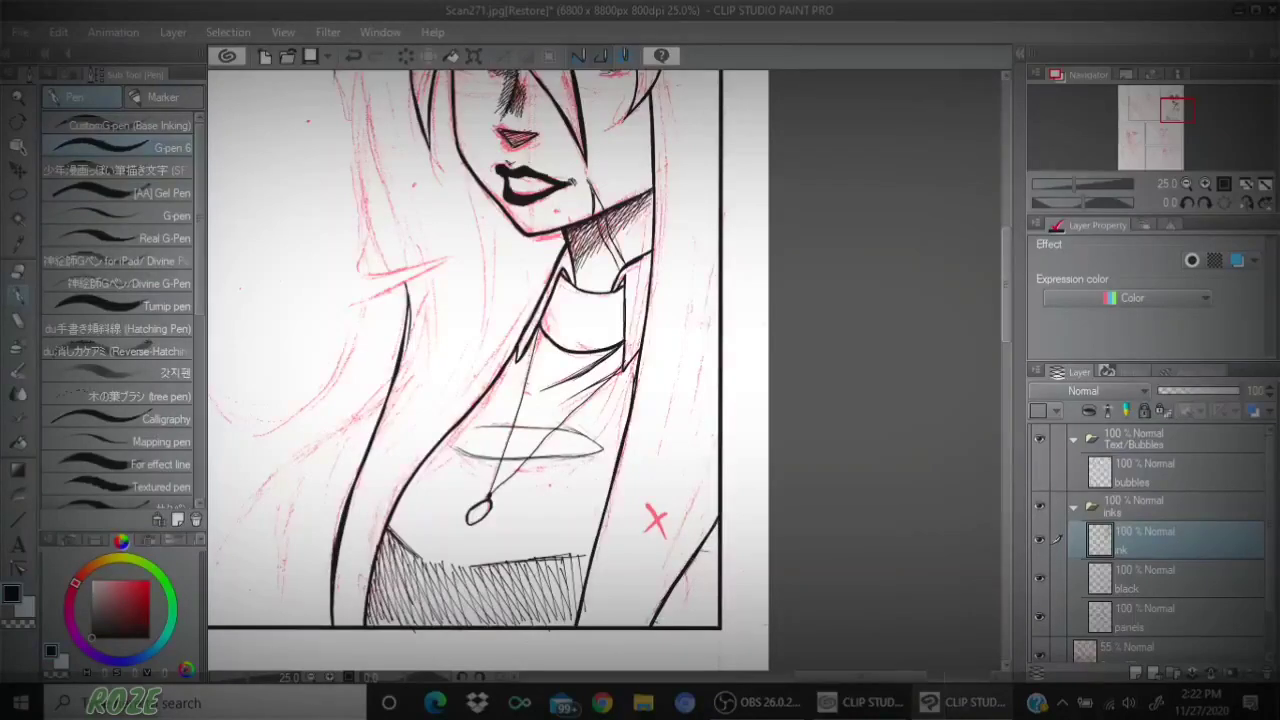
drag(671, 593, 660, 624)
drag(702, 549, 675, 622)
drag(718, 525, 683, 621)
mouse_move(718, 525)
mouse_down()
mouse_move(690, 617)
mouse_move(661, 626)
mouse_up()
mouse_move(675, 598)
mouse_down()
mouse_move(664, 626)
mouse_move(694, 562)
mouse_up()
drag(684, 628, 712, 532)
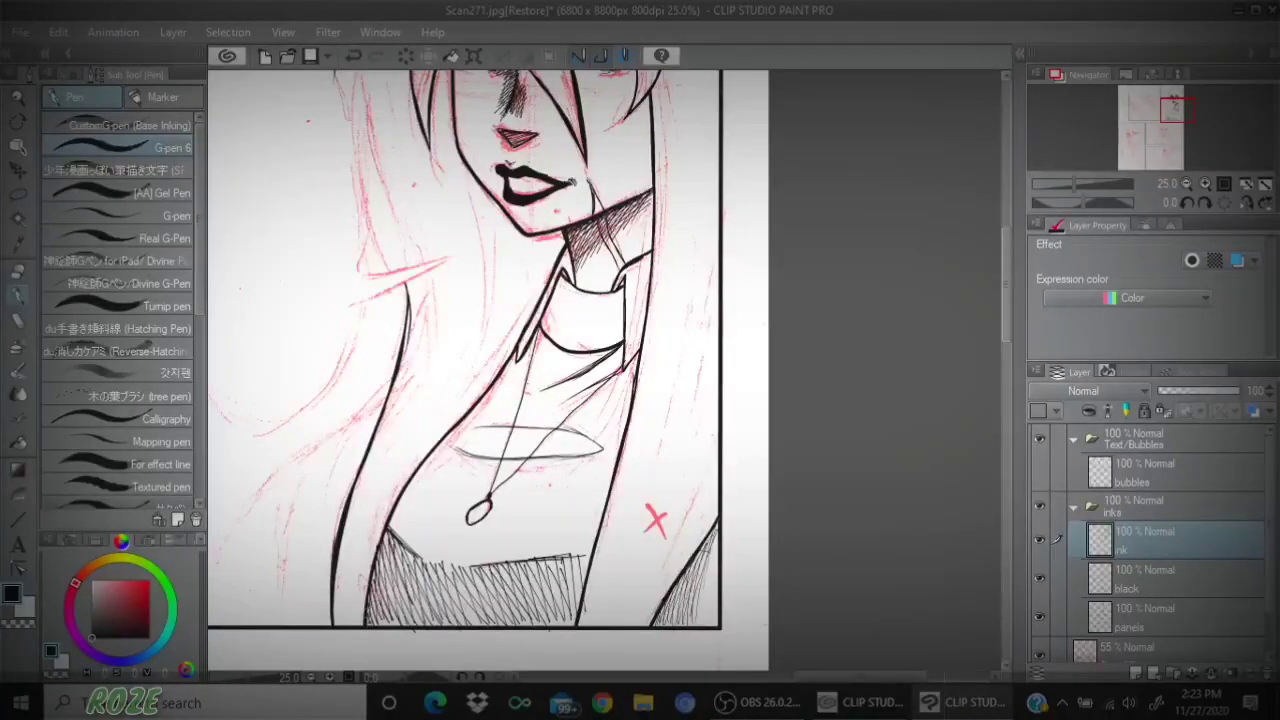
- Cross-hatch the left-hand end of the waist shadow beside the body contour
mouse_move(366, 598)
mouse_down()
mouse_move(379, 627)
mouse_move(397, 619)
mouse_up()
mouse_move(376, 566)
mouse_down()
mouse_move(407, 619)
mouse_move(396, 574)
mouse_up()
mouse_move(388, 618)
mouse_down()
mouse_move(410, 566)
mouse_move(422, 606)
mouse_up()
drag(386, 604, 404, 574)
drag(398, 614, 414, 578)
drag(386, 574, 390, 558)
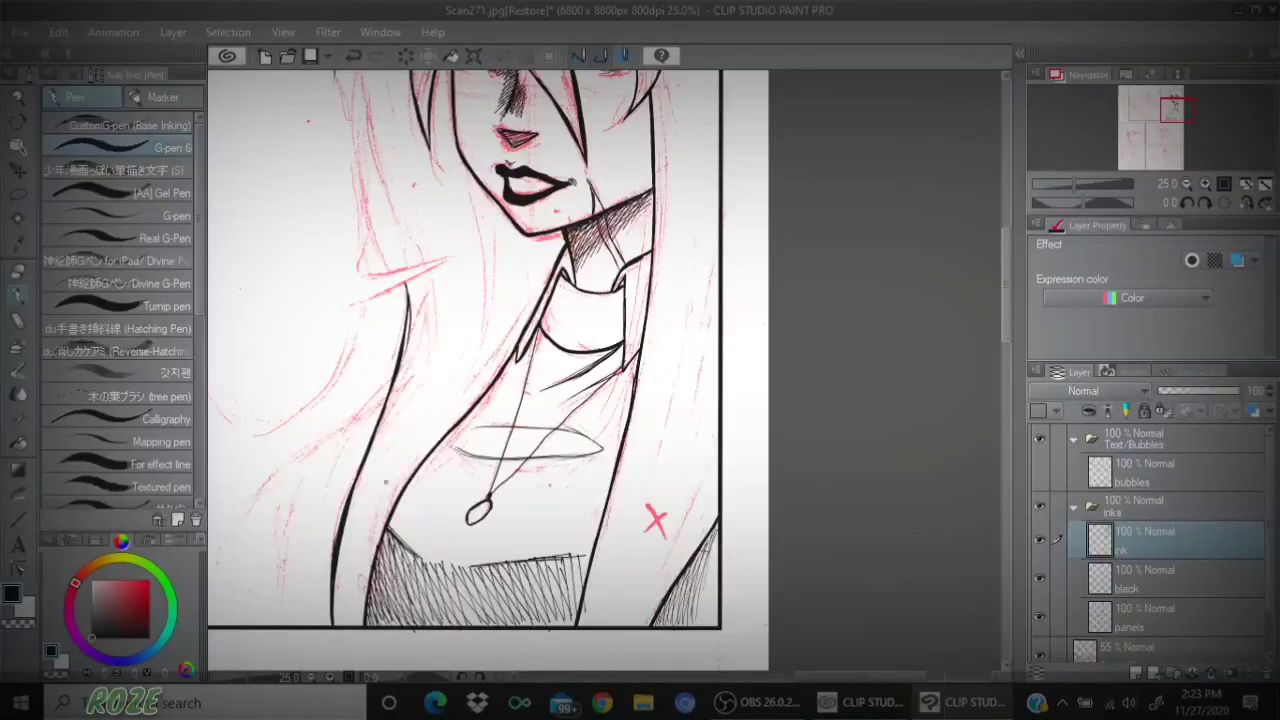
- Cross-hatch the right-hand end of the waist shadow up to the long hair line
drag(538, 612, 566, 554)
drag(556, 612, 576, 540)
drag(570, 604, 594, 534)
drag(566, 622, 590, 552)
drag(582, 590, 586, 574)
drag(520, 626, 574, 578)
drag(526, 628, 576, 589)
drag(544, 627, 579, 603)
drag(556, 629, 577, 617)
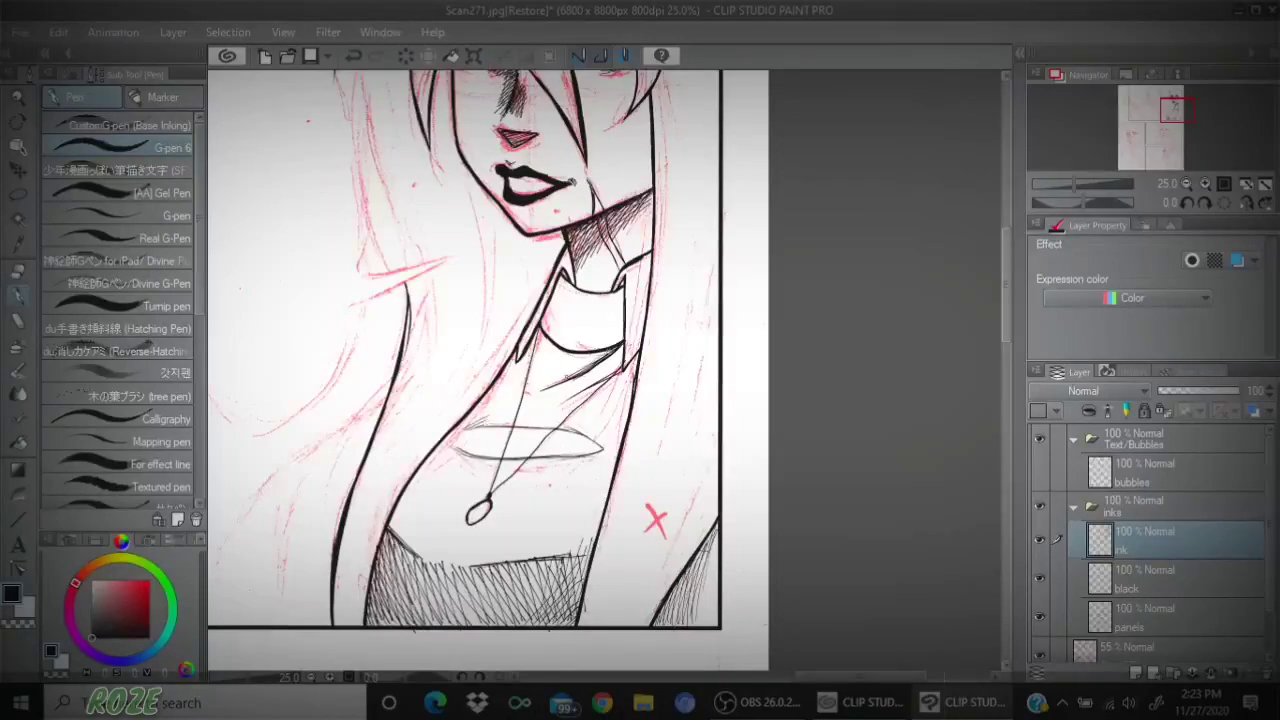
- Hatch the shadow in the fold below the neckline and shade the right-hand collar flap with diagonal strokes
mouse_move(563, 351)
mouse_down()
mouse_move(580, 355)
mouse_move(572, 363)
mouse_up()
drag(602, 350, 566, 373)
mouse_move(598, 358)
mouse_down()
mouse_move(562, 382)
mouse_move(587, 371)
mouse_up()
click(1188, 203)
click(1188, 203)
click(1188, 203)
drag(594, 352, 574, 383)
drag(592, 353, 575, 382)
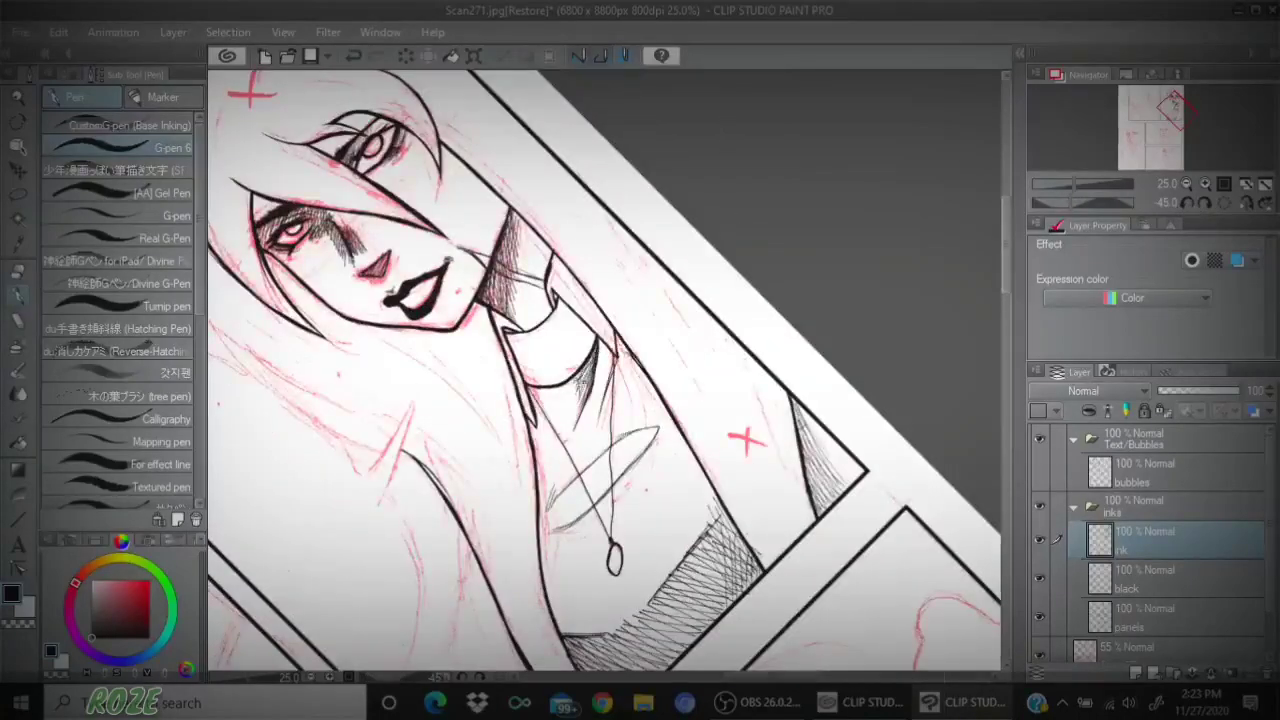
click(1233, 203)
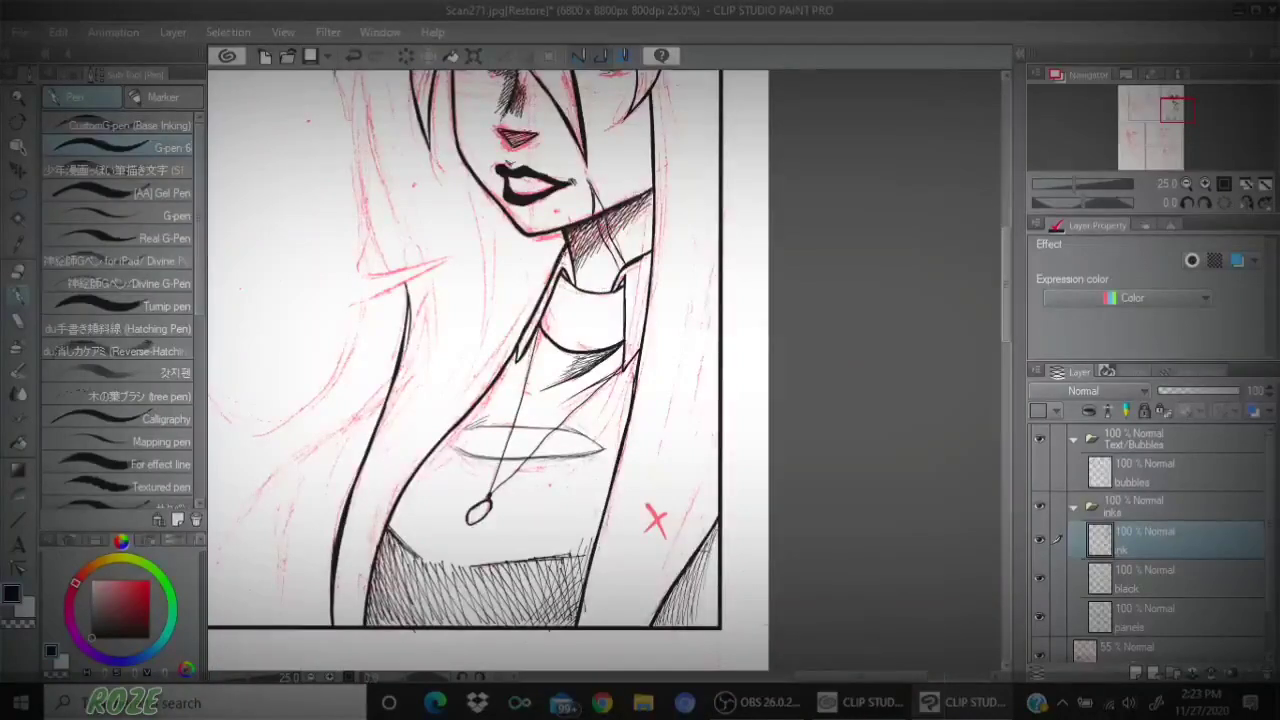
drag(631, 264, 626, 326)
mouse_move(646, 254)
mouse_down()
mouse_move(625, 300)
mouse_move(630, 338)
mouse_up()
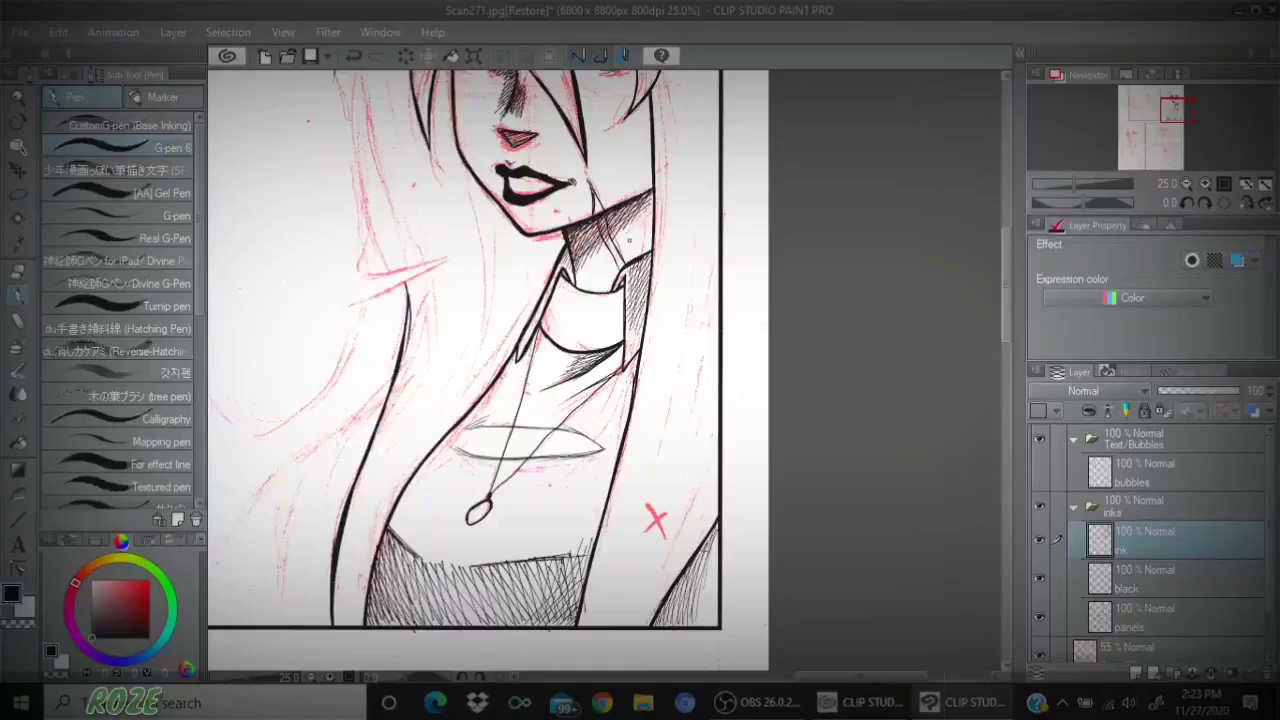
- Ink the outer hair contour from beside the face down to the lower hair strand with the custom G-pen (Base Inking)
drag(1188, 117, 1182, 108)
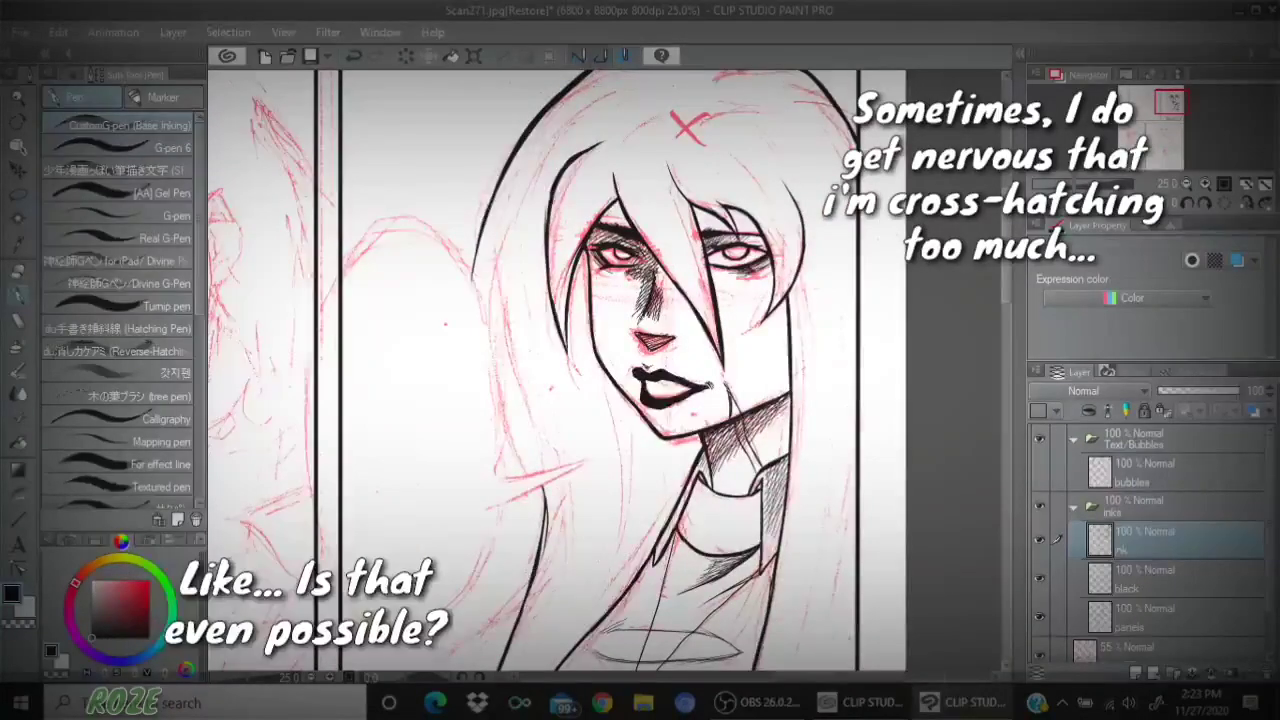
drag(484, 224, 478, 340)
drag(474, 284, 494, 406)
drag(482, 342, 511, 466)
mouse_move(492, 386)
mouse_down()
mouse_move(531, 556)
mouse_move(519, 613)
mouse_up()
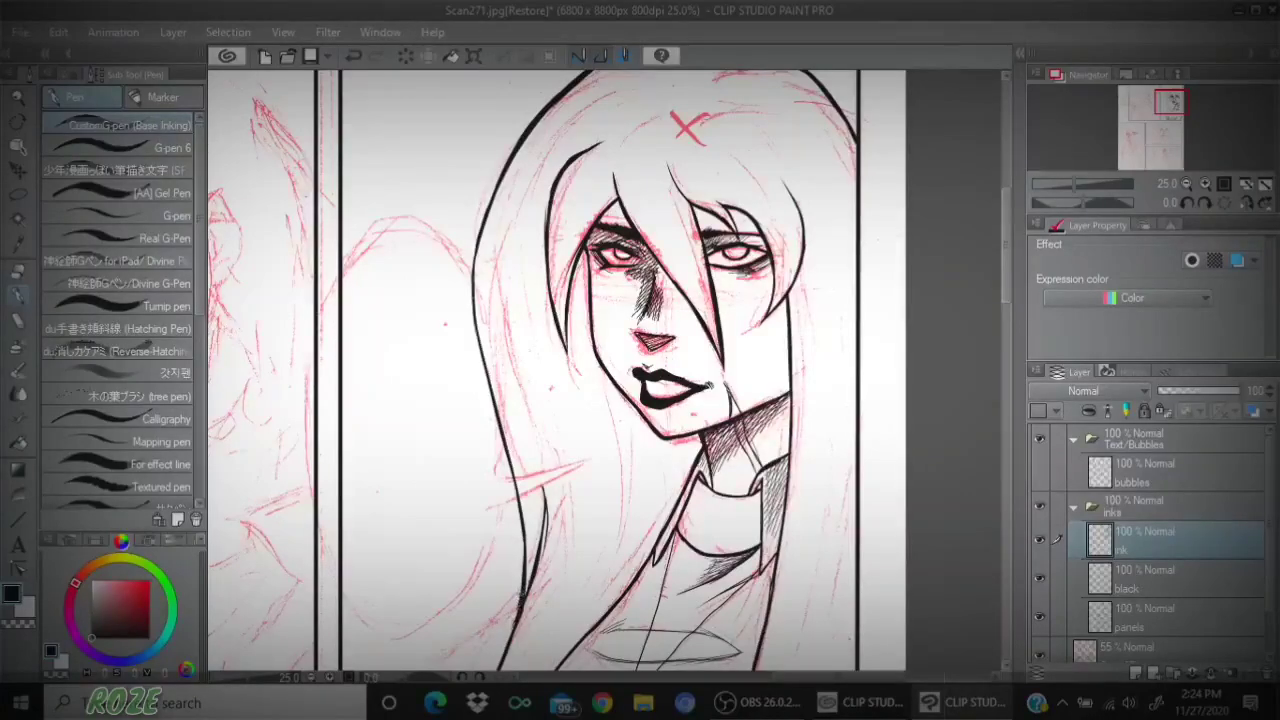
- Ink the shoulder line from the hair to the panel's left border and thicken it with the [AA] Gel Pen
drag(1170, 104, 1165, 116)
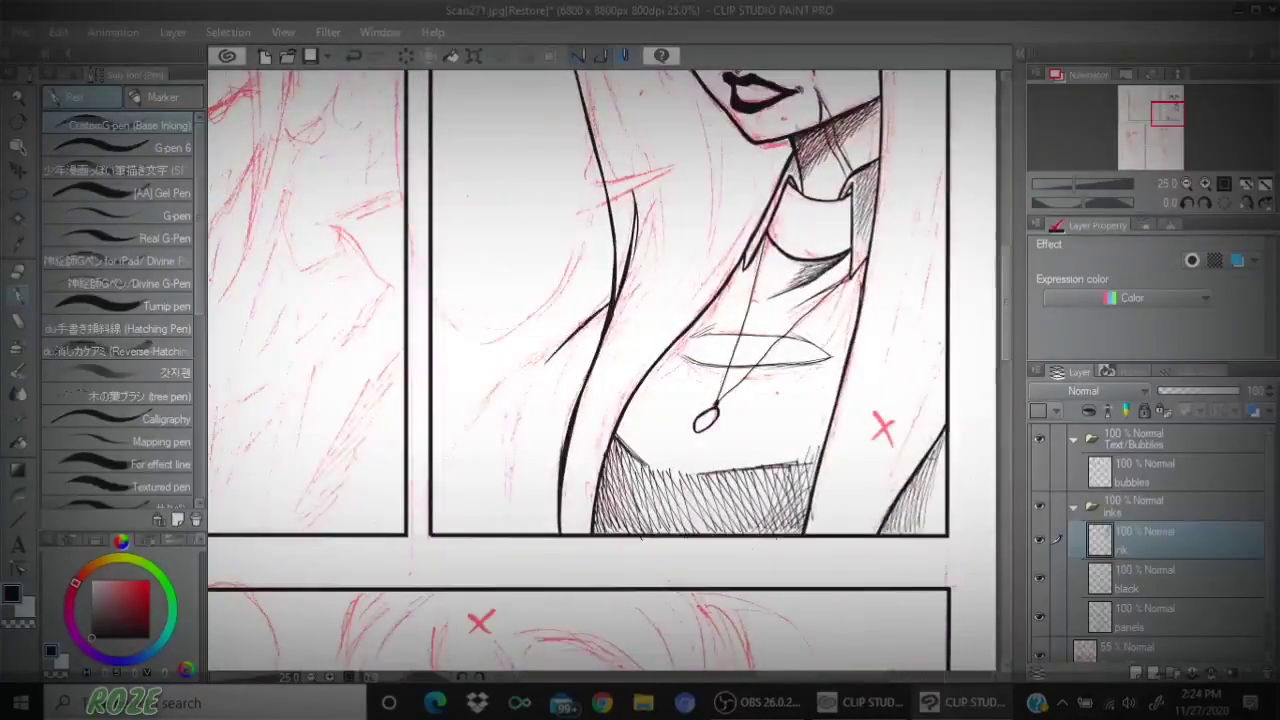
mouse_move(583, 322)
mouse_down()
mouse_move(433, 453)
mouse_move(468, 400)
mouse_up()
click(180, 193)
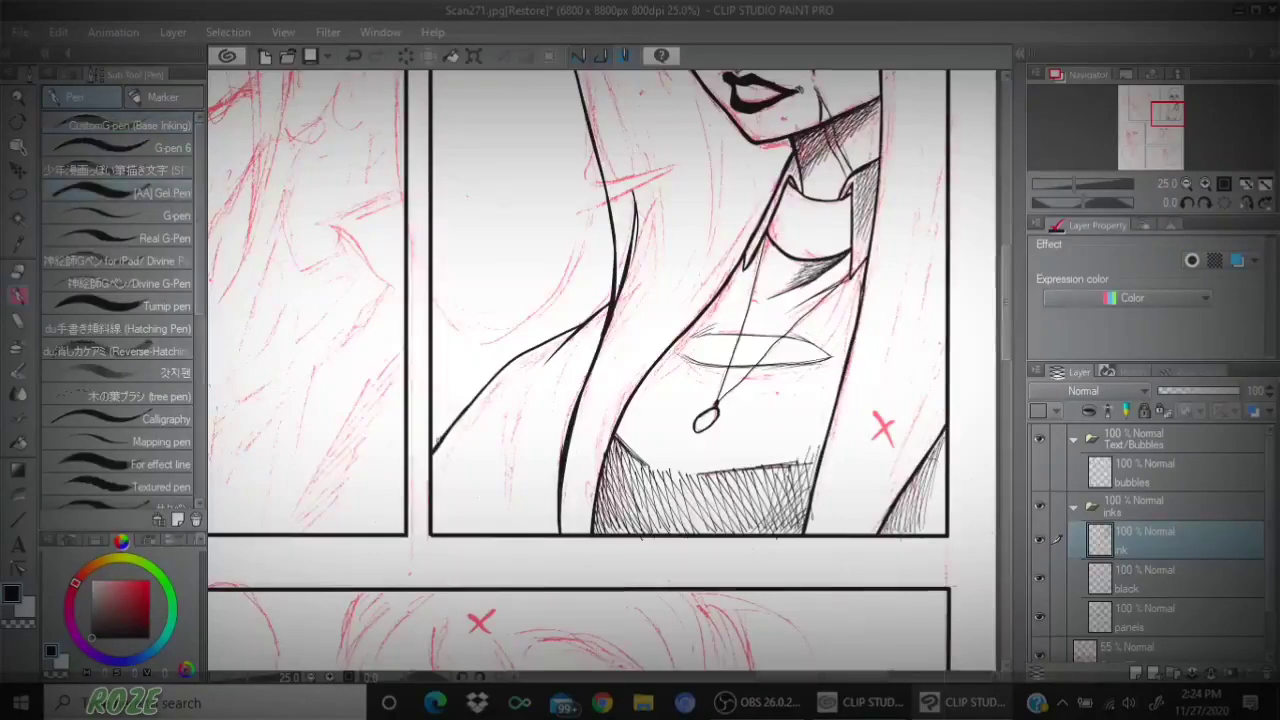
drag(434, 447, 495, 373)
mouse_move(590, 317)
mouse_down()
mouse_move(611, 301)
mouse_move(486, 382)
mouse_up()
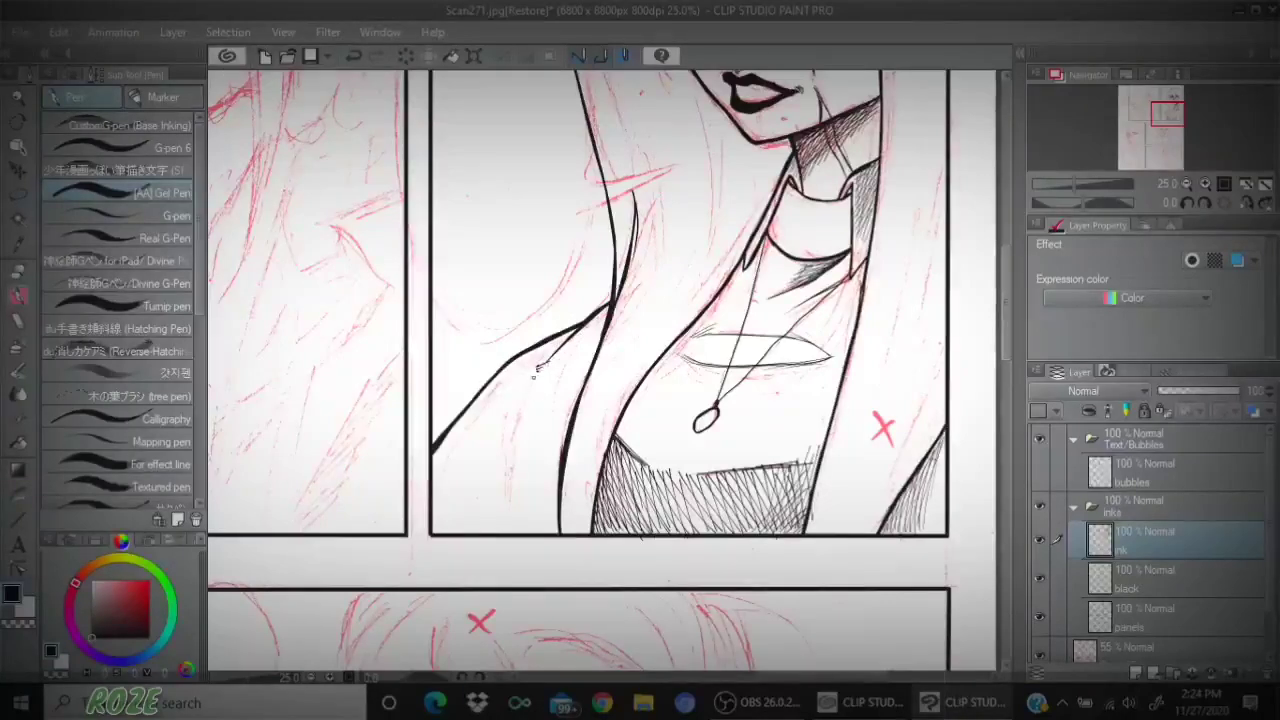
- Ink the narrow sleeve fold and darken the line beneath the shoulder with the [AA] Gel Pen at brush size 12.8
click(72, 76)
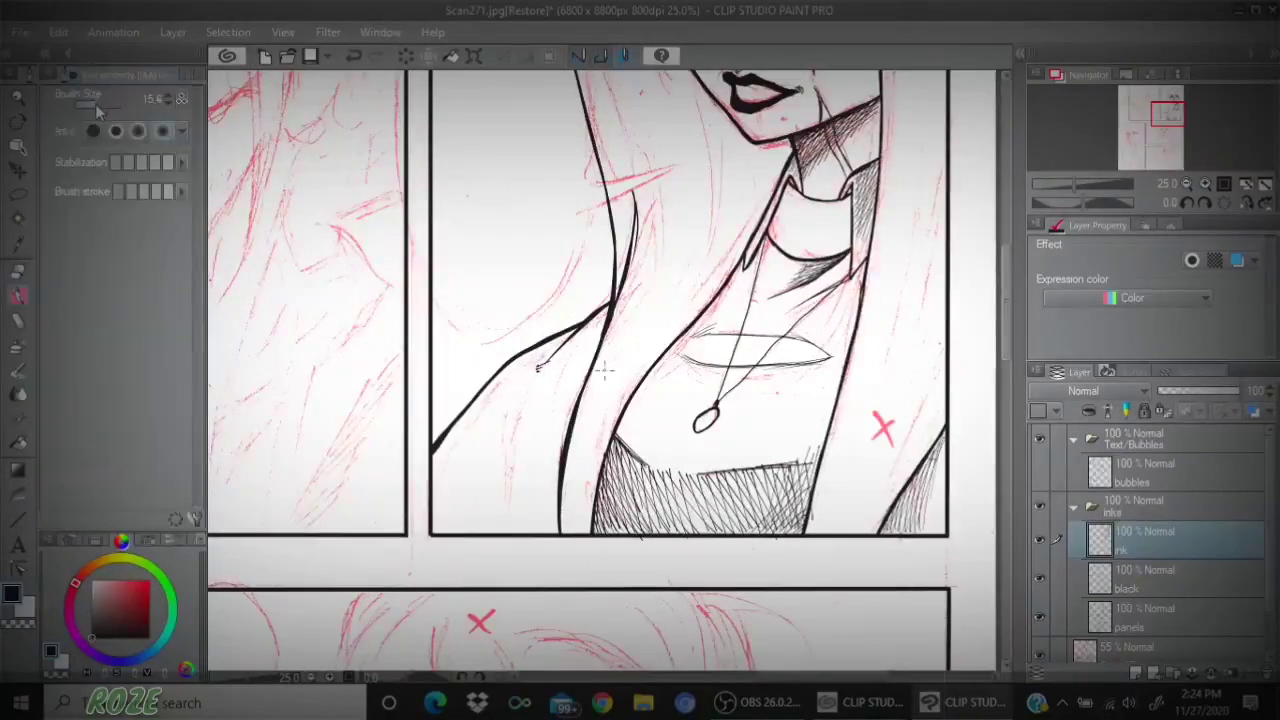
drag(86, 106, 100, 112)
drag(535, 383, 509, 478)
drag(521, 408, 506, 524)
mouse_move(515, 434)
mouse_down()
mouse_move(506, 528)
mouse_move(510, 470)
mouse_up()
drag(532, 386, 504, 492)
drag(506, 402, 506, 524)
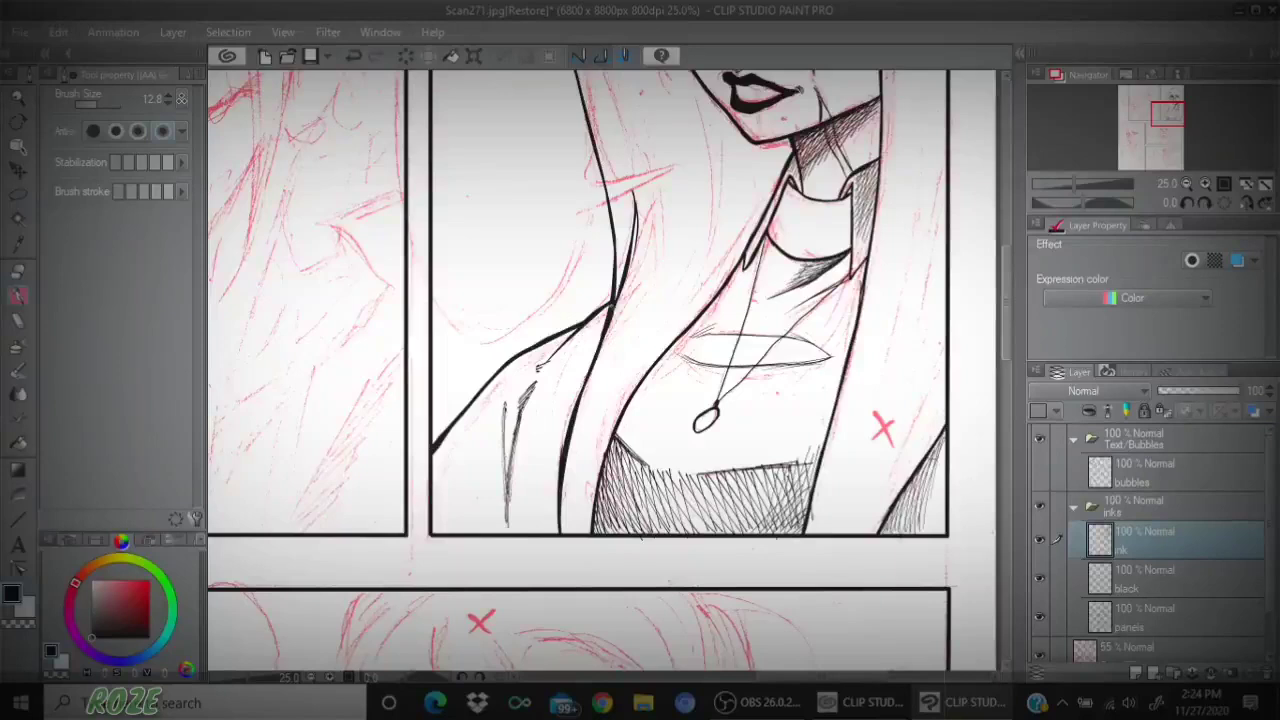
mouse_move(611, 306)
mouse_down()
mouse_move(556, 356)
mouse_move(507, 366)
mouse_up()
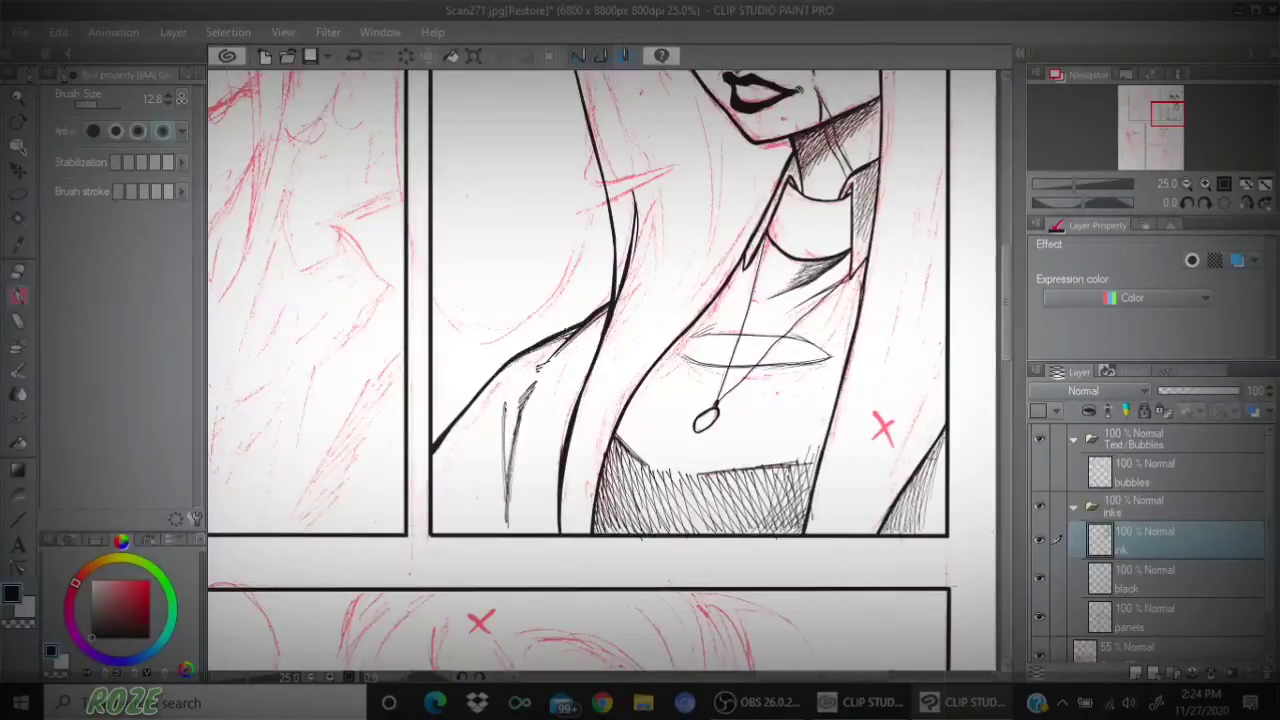
- Fill the narrow sleeve fold with short diagonal hatching using the G-pen 6
click(190, 76)
click(188, 149)
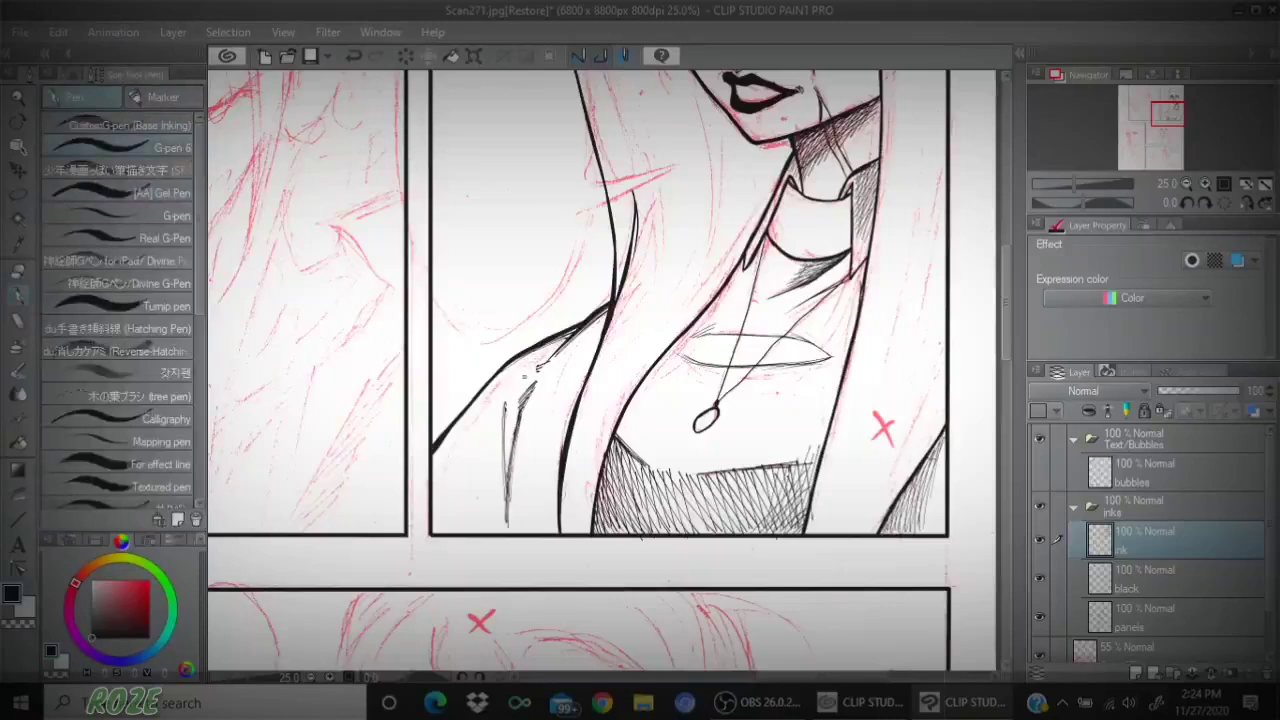
drag(536, 370, 500, 402)
drag(527, 391, 502, 410)
drag(524, 401, 503, 424)
drag(519, 413, 504, 432)
drag(517, 424, 504, 449)
drag(514, 442, 505, 461)
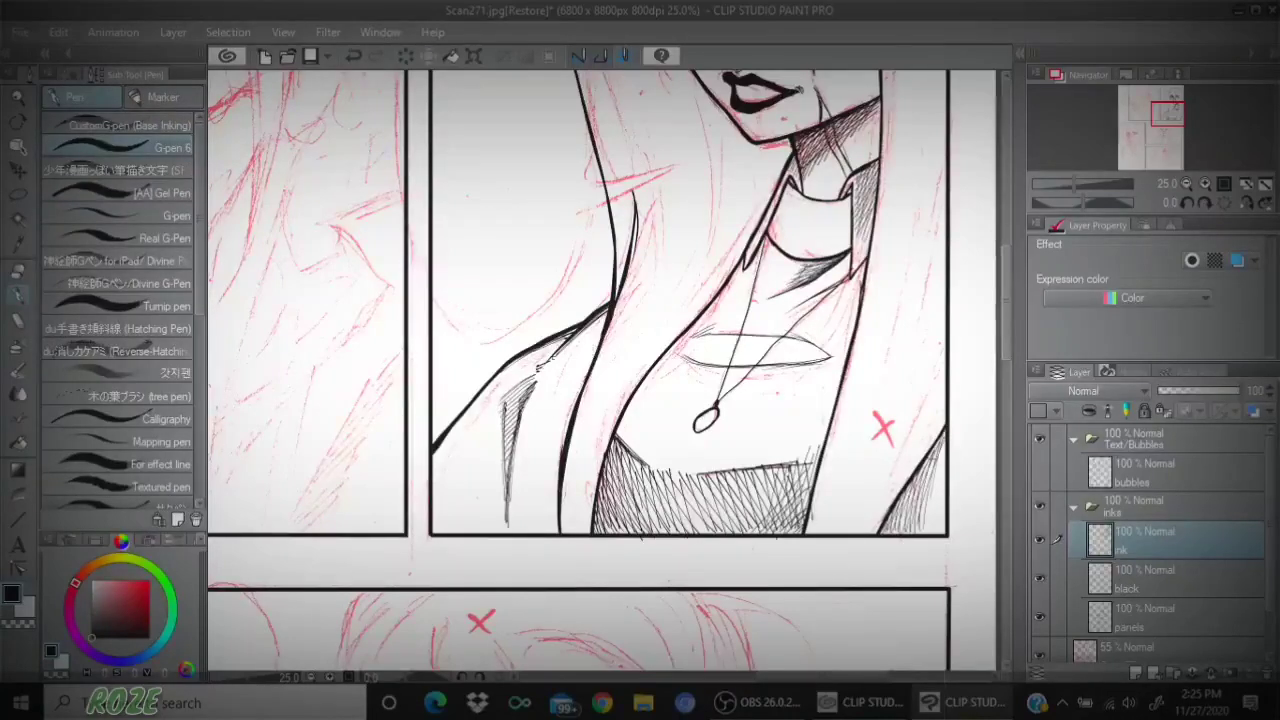
- Hatch the shadow under the shoulder line and darken the sleeve fold with a second layer of strokes
drag(541, 348, 508, 384)
mouse_move(536, 364)
mouse_down()
mouse_move(505, 398)
mouse_move(512, 380)
mouse_up()
drag(556, 340, 526, 368)
drag(562, 337, 543, 361)
mouse_move(534, 372)
mouse_down()
mouse_move(502, 414)
mouse_move(504, 470)
mouse_up()
- Hatch the outer side of the sleeve along the panel's left border down to the bottom border
mouse_move(492, 385)
mouse_down()
mouse_move(441, 446)
mouse_move(456, 478)
mouse_move(434, 460)
mouse_up()
mouse_move(476, 406)
mouse_down()
mouse_move(432, 478)
mouse_move(454, 442)
mouse_up()
drag(466, 438, 430, 506)
drag(458, 472, 436, 530)
mouse_move(458, 498)
mouse_down()
mouse_move(484, 478)
mouse_move(468, 516)
mouse_move(436, 518)
mouse_up()
drag(464, 458, 432, 504)
drag(466, 466, 438, 490)
drag(468, 442, 436, 480)
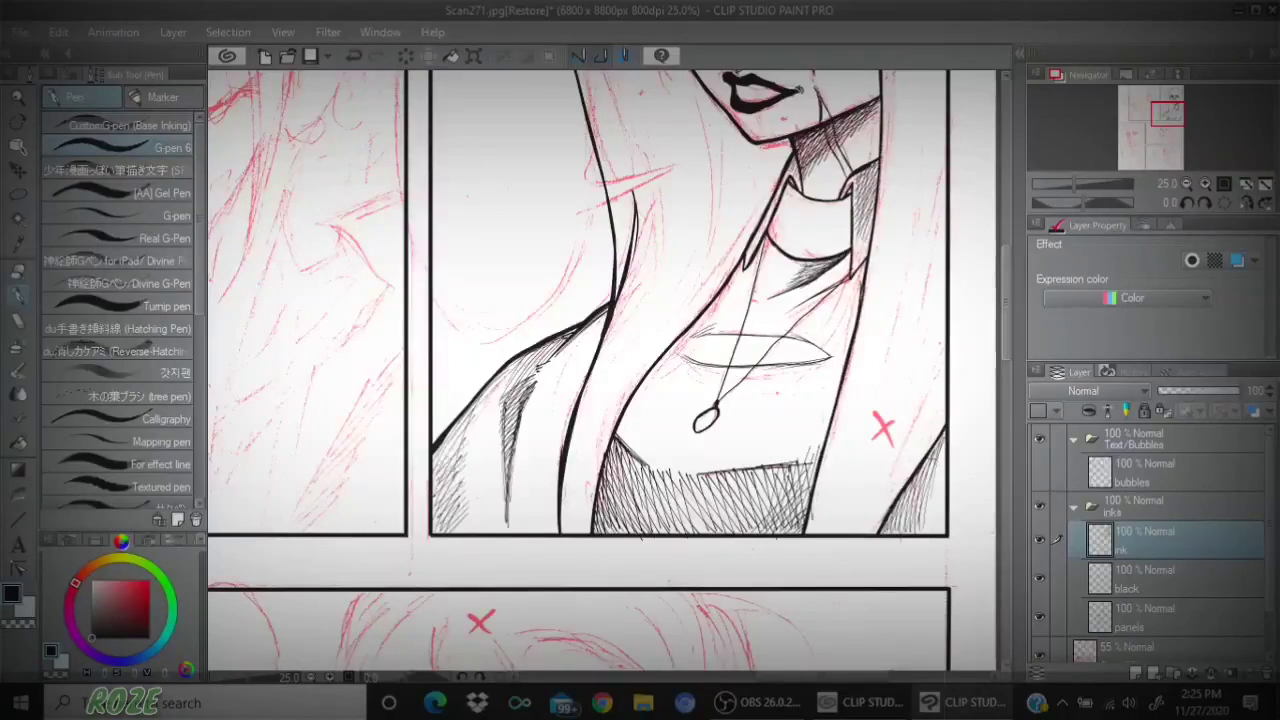
drag(472, 420, 436, 454)
drag(470, 514, 450, 532)
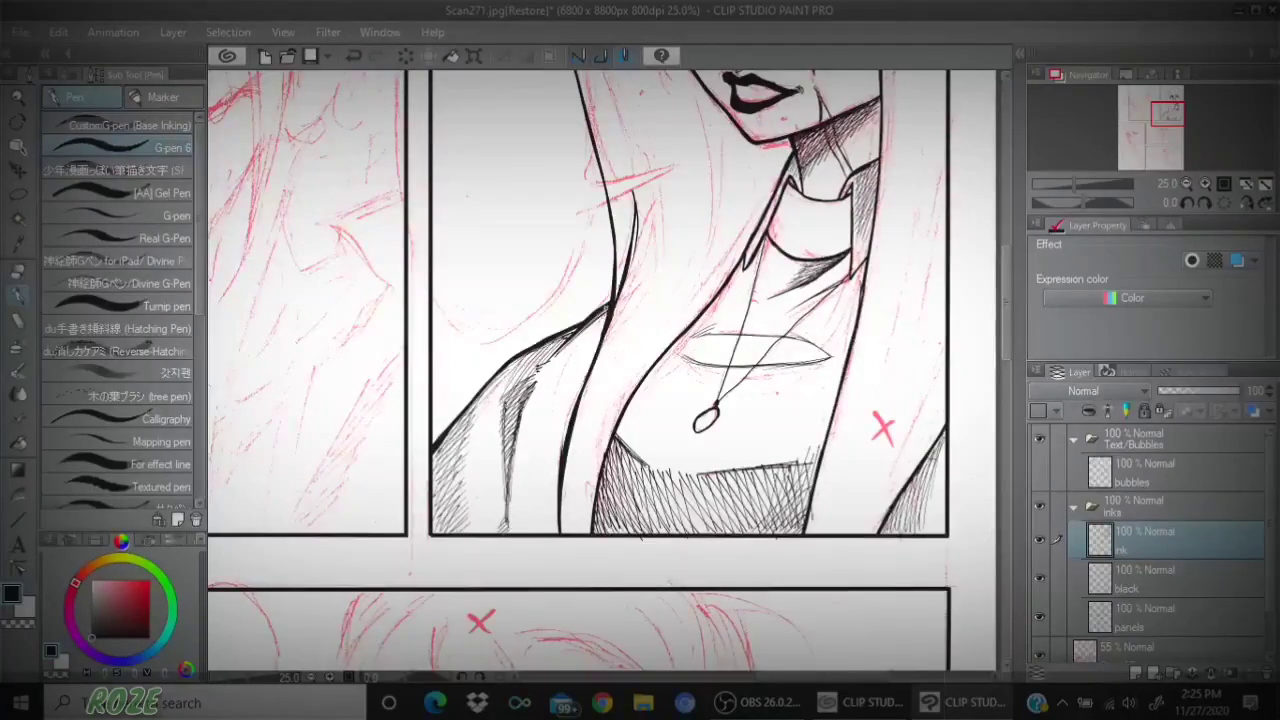
- Deepen the hatching on the shoulder where it meets the long hair strand
mouse_move(605, 310)
mouse_down()
mouse_move(571, 343)
mouse_move(587, 342)
mouse_up()
drag(607, 319, 520, 384)
drag(552, 342, 532, 374)
mouse_move(560, 336)
mouse_down()
mouse_move(542, 362)
mouse_move(550, 354)
mouse_up()
drag(576, 324, 558, 346)
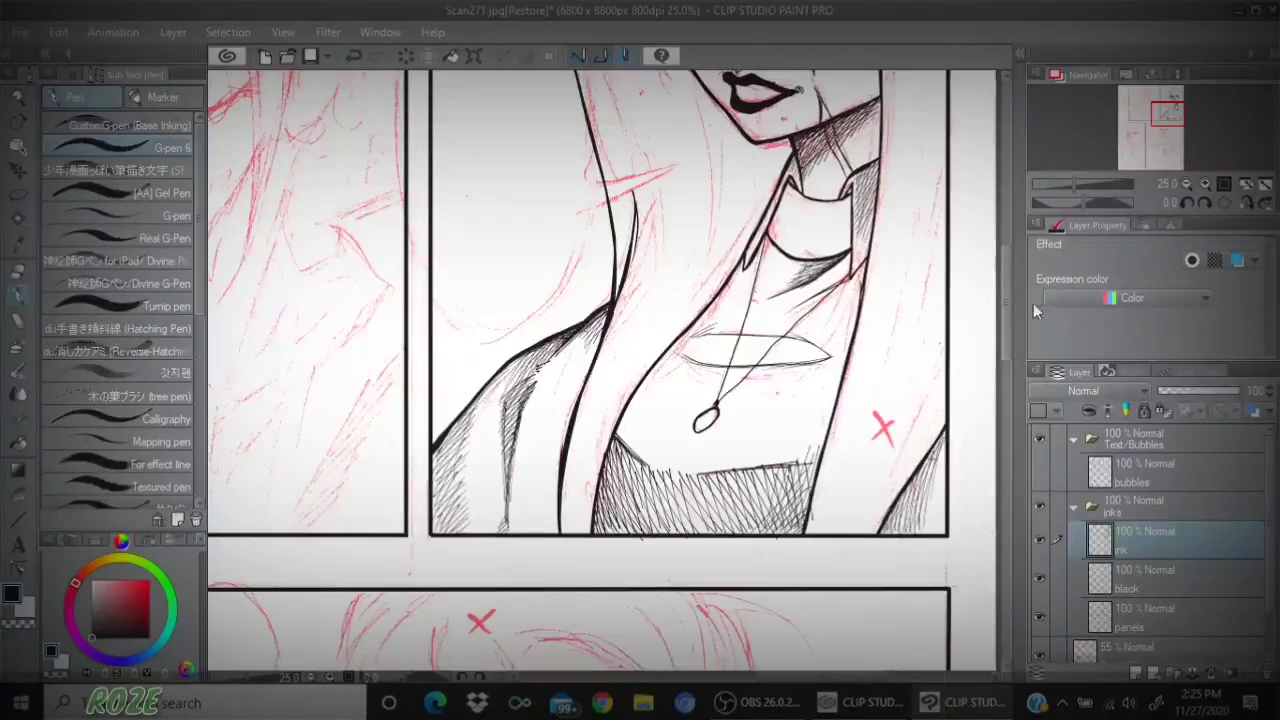
- Hide the 55% red sketch layer and add light hatching along the left-hand contour of the chest
drag(1175, 137, 1172, 108)
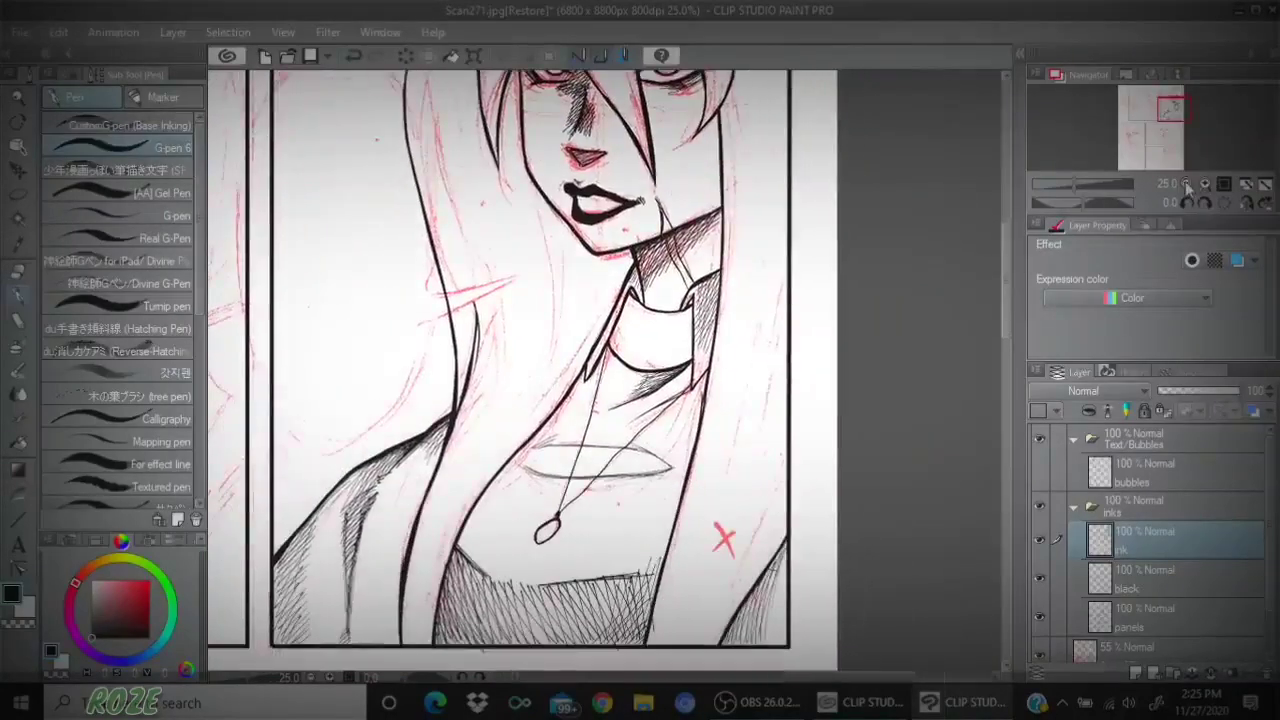
click(1040, 648)
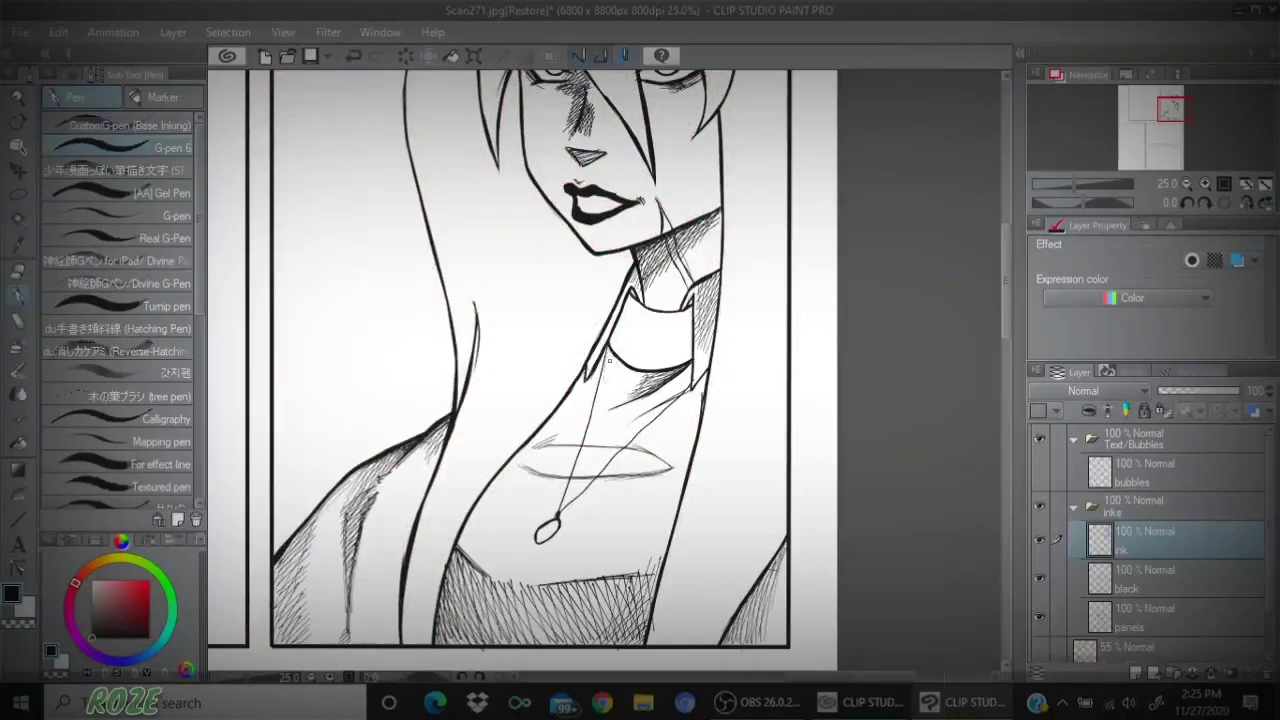
drag(508, 465, 464, 543)
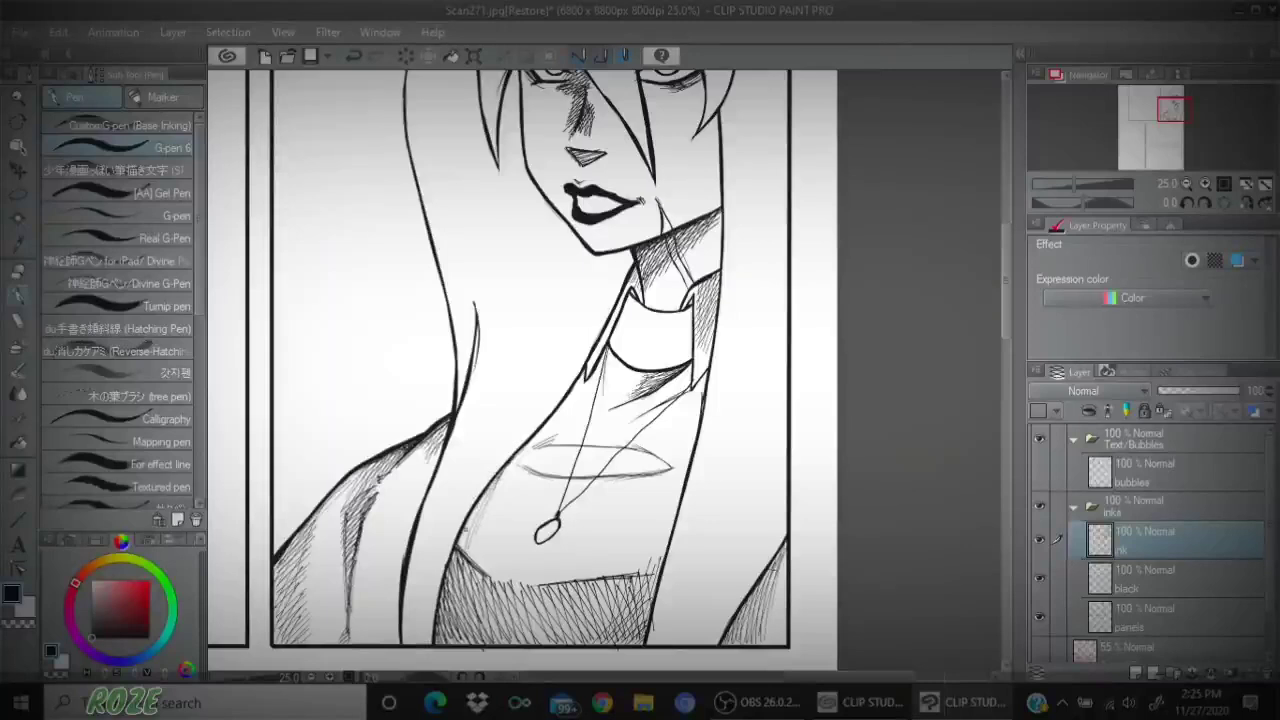
drag(494, 486, 472, 512)
key(e)
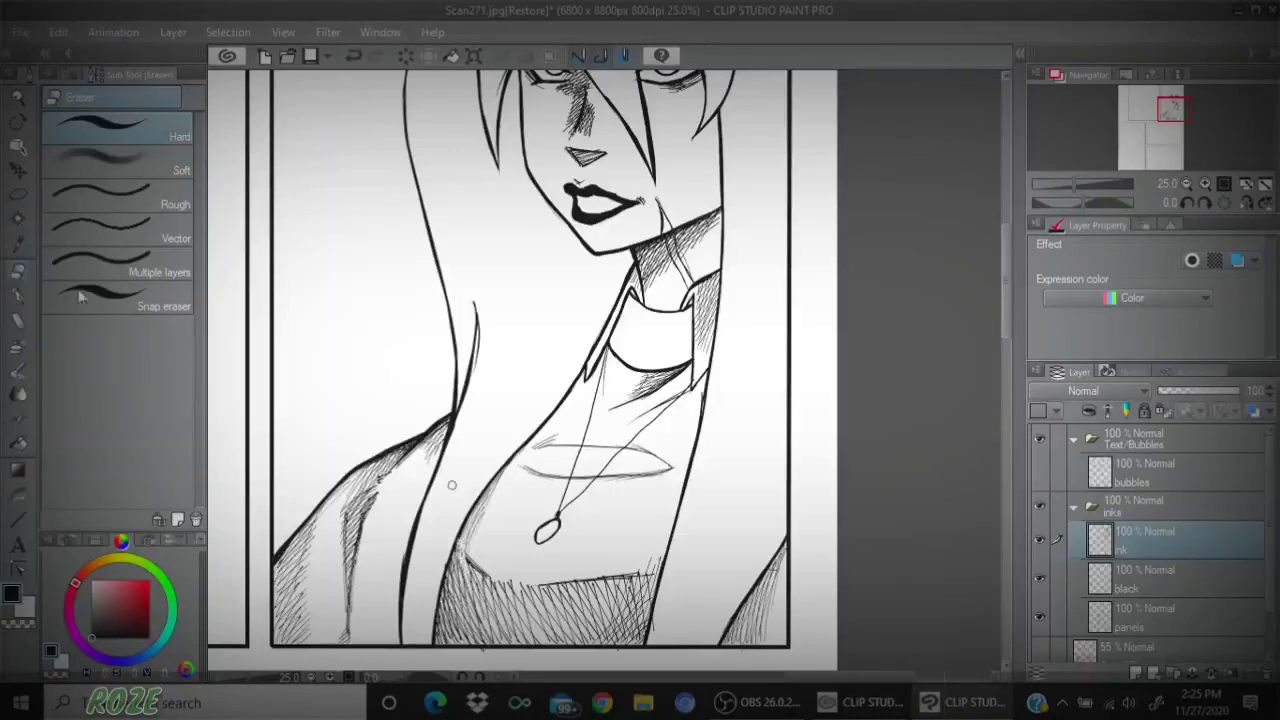
key(p)
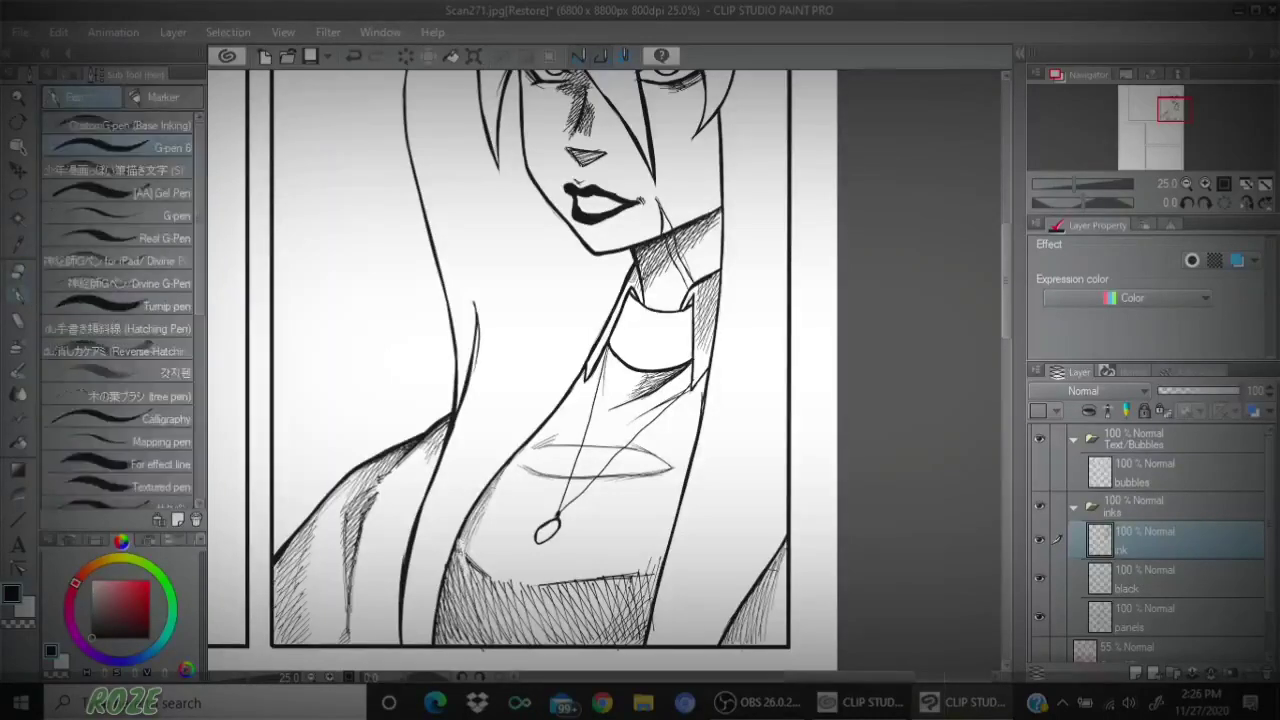
- Add fine hatching along the left-hand contour of the chest, from the shirt's dark lower area up toward the collar
drag(462, 544, 462, 592)
mouse_move(468, 536)
mouse_down()
mouse_move(441, 582)
mouse_move(450, 551)
mouse_up()
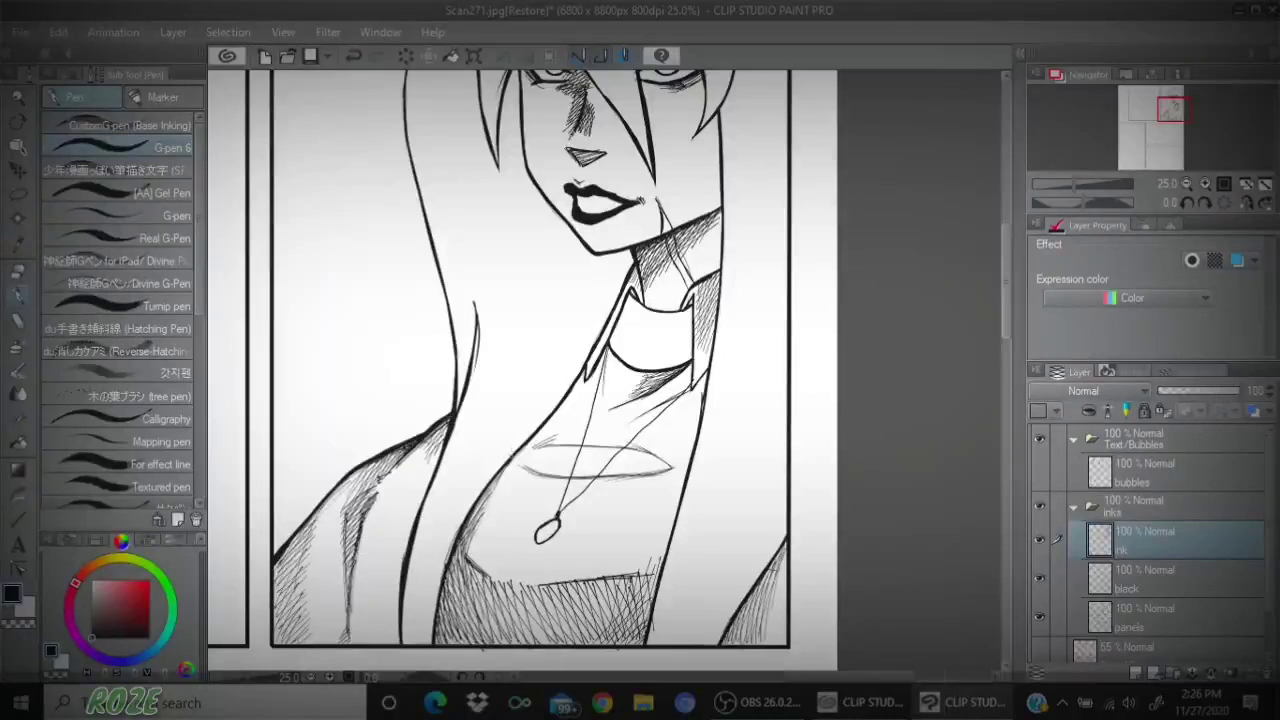
mouse_move(473, 507)
mouse_down()
mouse_move(587, 366)
mouse_move(531, 437)
mouse_up()
drag(575, 389, 506, 465)
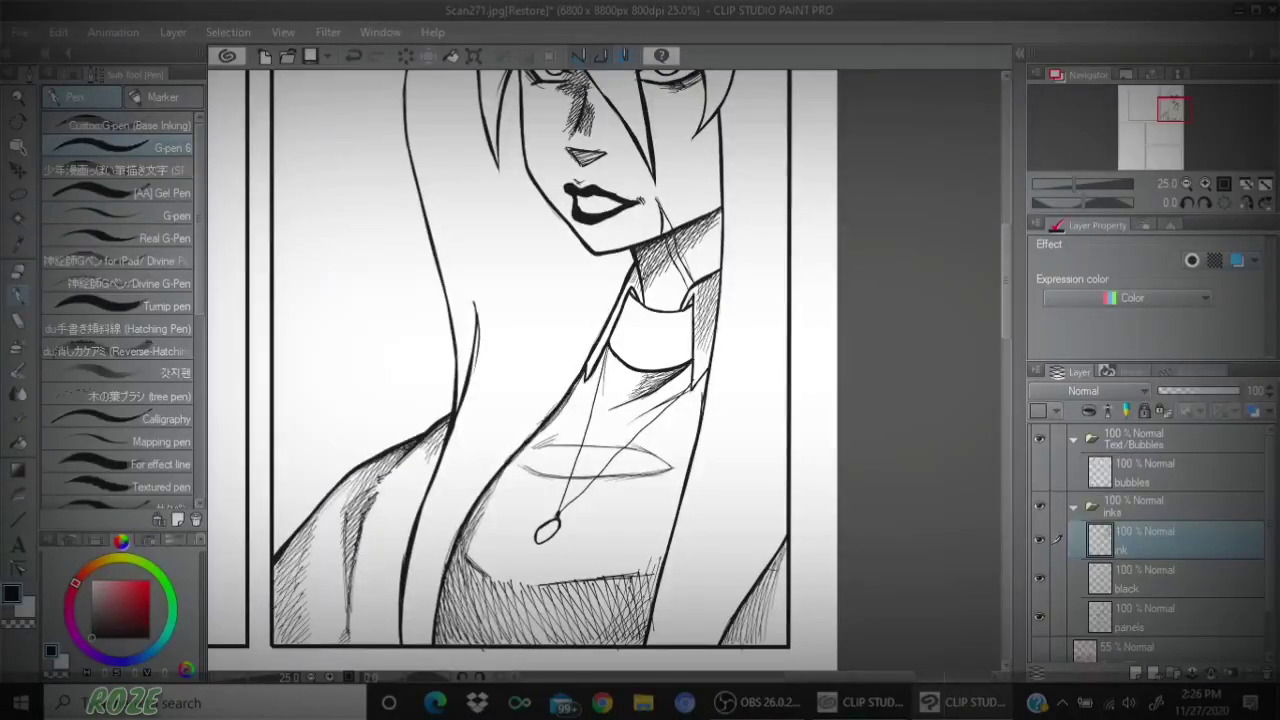
- Thicken and shade the inner edge of the long hair strand over the shoulder, undoing the first stroke
drag(446, 434, 393, 573)
click(363, 56)
drag(447, 428, 404, 558)
mouse_move(440, 456)
mouse_down()
mouse_move(402, 540)
mouse_move(399, 605)
mouse_up()
drag(408, 517, 400, 600)
mouse_move(402, 554)
mouse_down()
mouse_move(399, 608)
mouse_move(445, 429)
mouse_up()
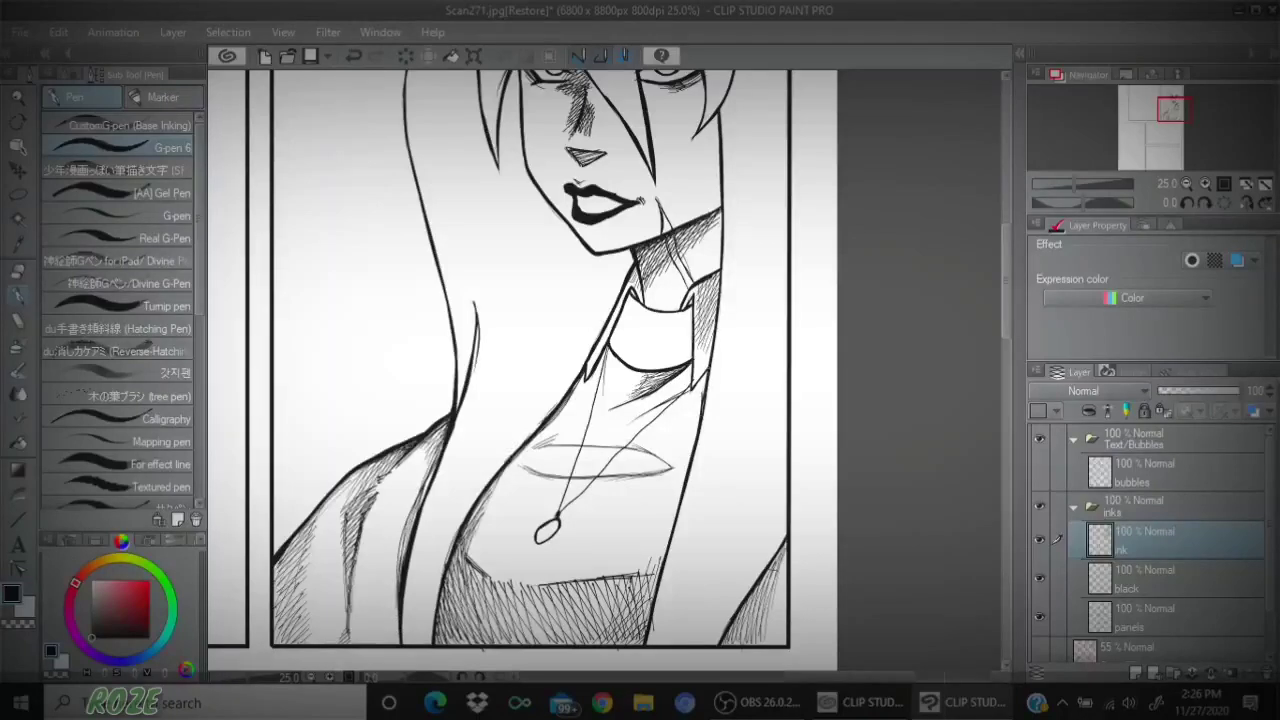
- Hatch the shirt along the edge of the right-hand hair strand from the collar down to the dark lower area
drag(708, 368, 696, 440)
mouse_move(709, 366)
mouse_down()
mouse_move(658, 568)
mouse_move(686, 448)
mouse_up()
drag(690, 450, 671, 508)
drag(697, 410, 685, 444)
drag(675, 504, 664, 548)
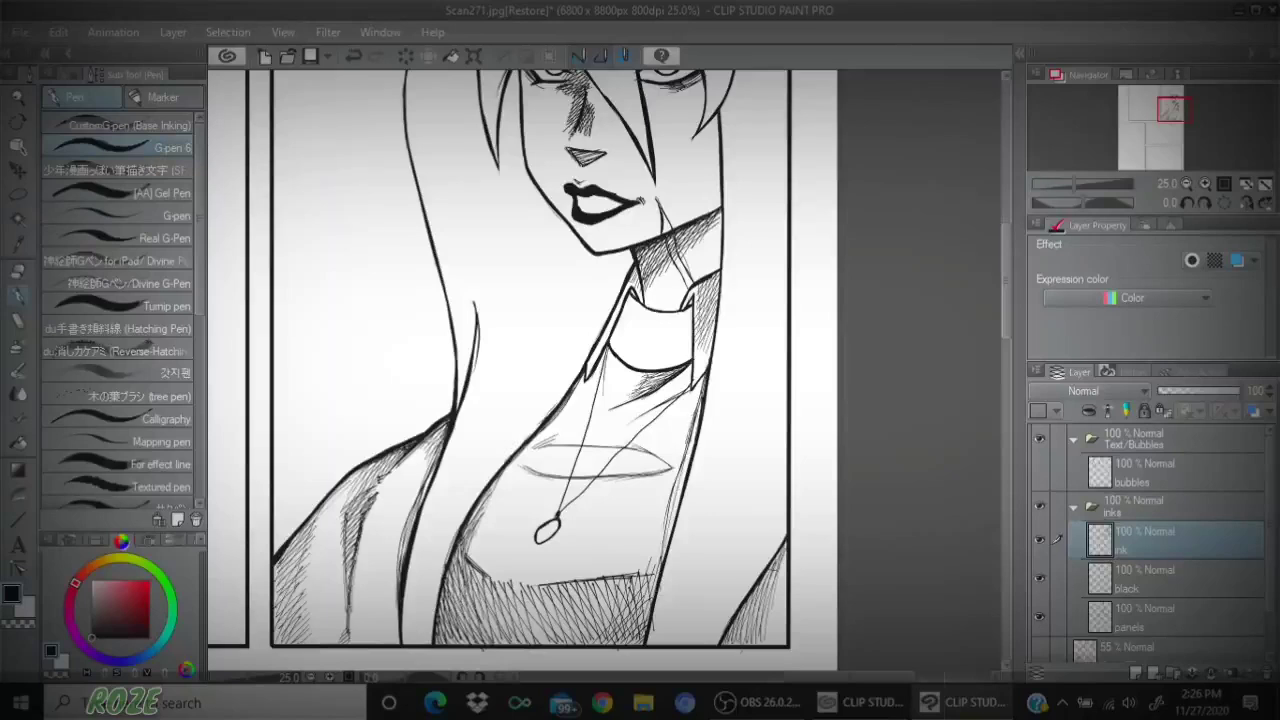
drag(686, 444, 678, 472)
drag(671, 508, 649, 600)
drag(692, 440, 668, 508)
drag(664, 554, 654, 580)
drag(592, 358, 580, 382)
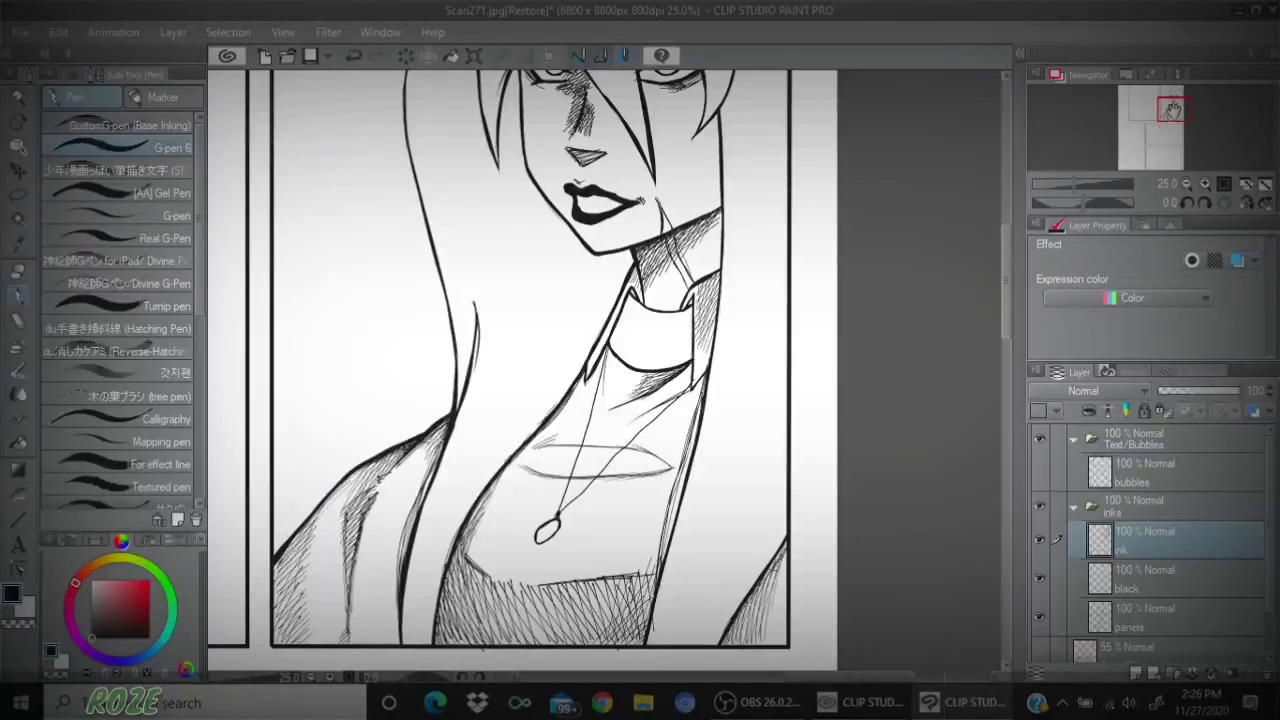
- Hatch the shadows cast by the bangs above both eyes and deepen the shading beside the nose
drag(1173, 110, 1176, 103)
drag(503, 250, 553, 303)
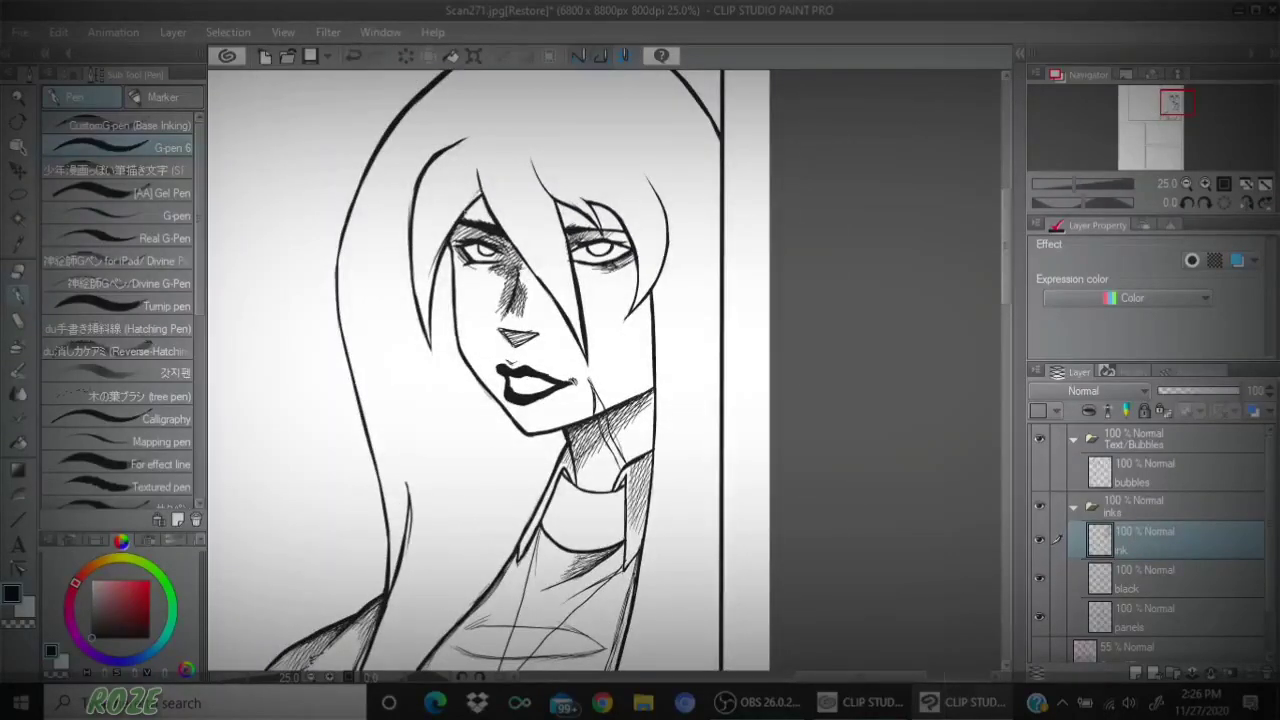
drag(480, 197, 450, 243)
drag(475, 201, 465, 221)
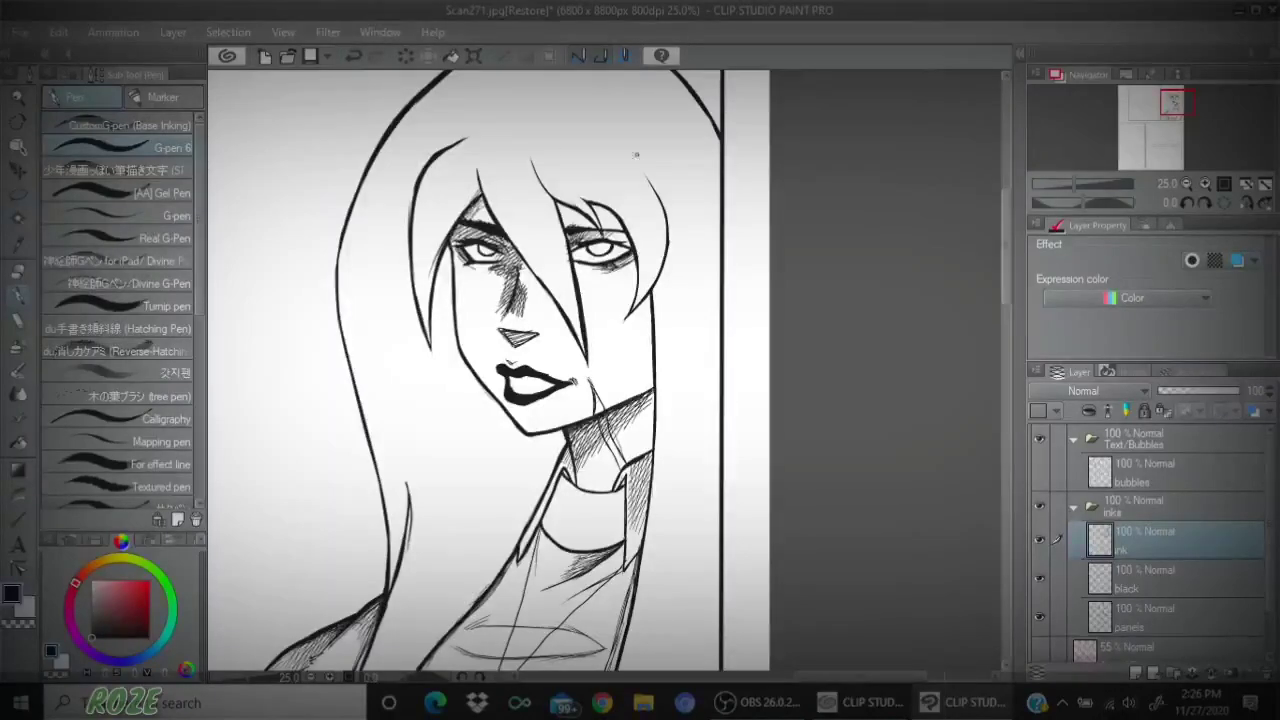
drag(556, 200, 588, 238)
drag(520, 260, 512, 275)
drag(519, 292, 508, 305)
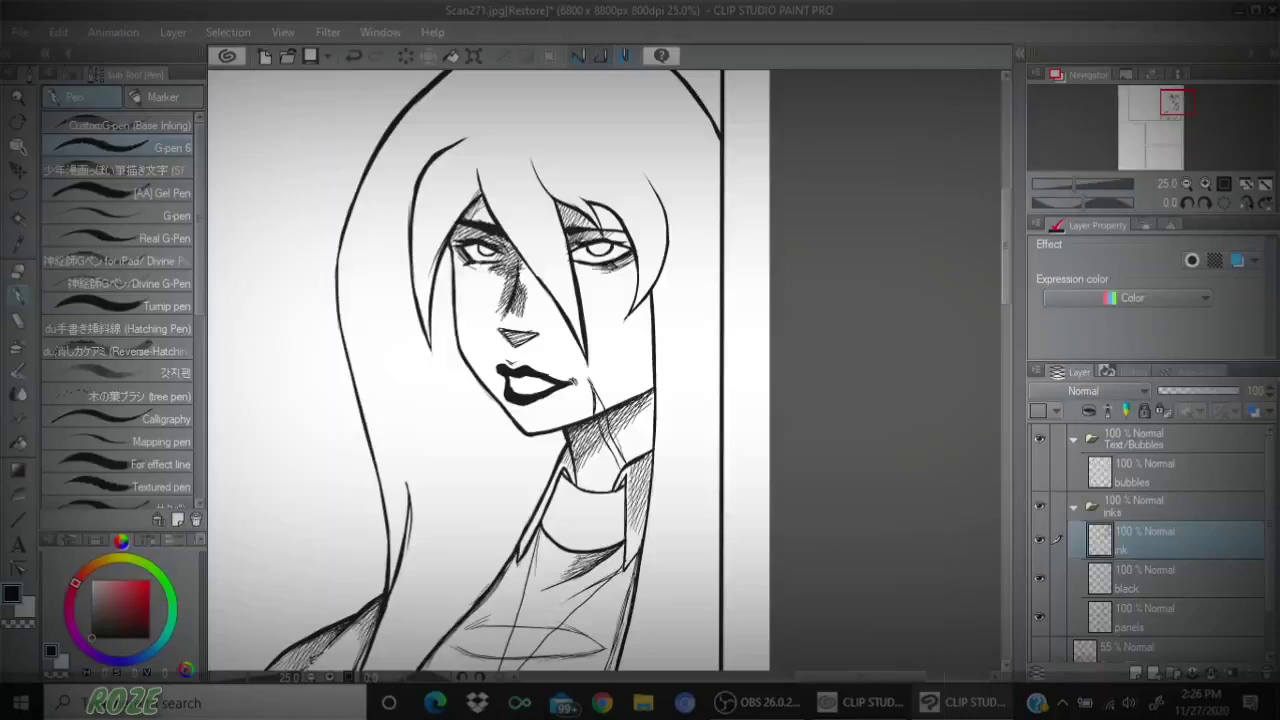
- Darken the shading under both eyes and thicken the face's left-hand contour from the temple to the jaw
drag(462, 257, 473, 266)
drag(604, 267, 576, 263)
drag(451, 238, 460, 342)
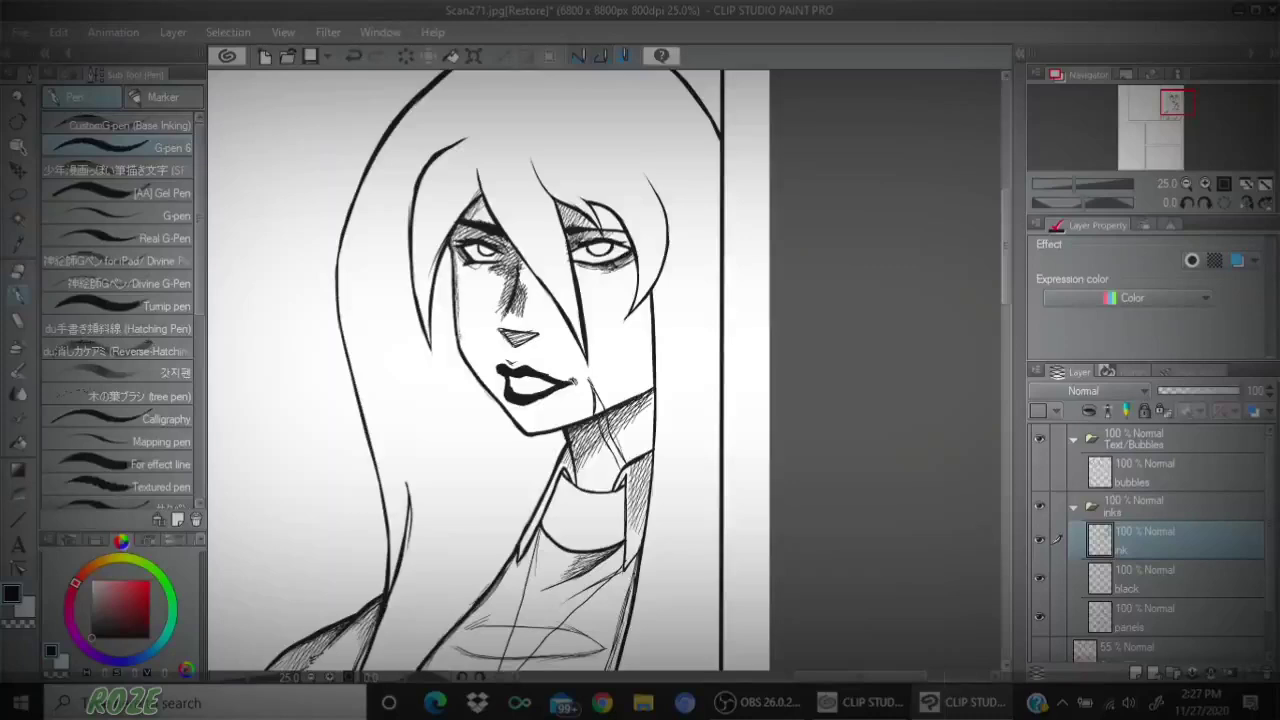
mouse_move(454, 293)
mouse_down()
mouse_move(461, 350)
mouse_move(485, 387)
mouse_up()
- Hatch the shaded cheek with slanted strokes between the bang's tip and the jaw, alongside the right-hand hair
key(e)
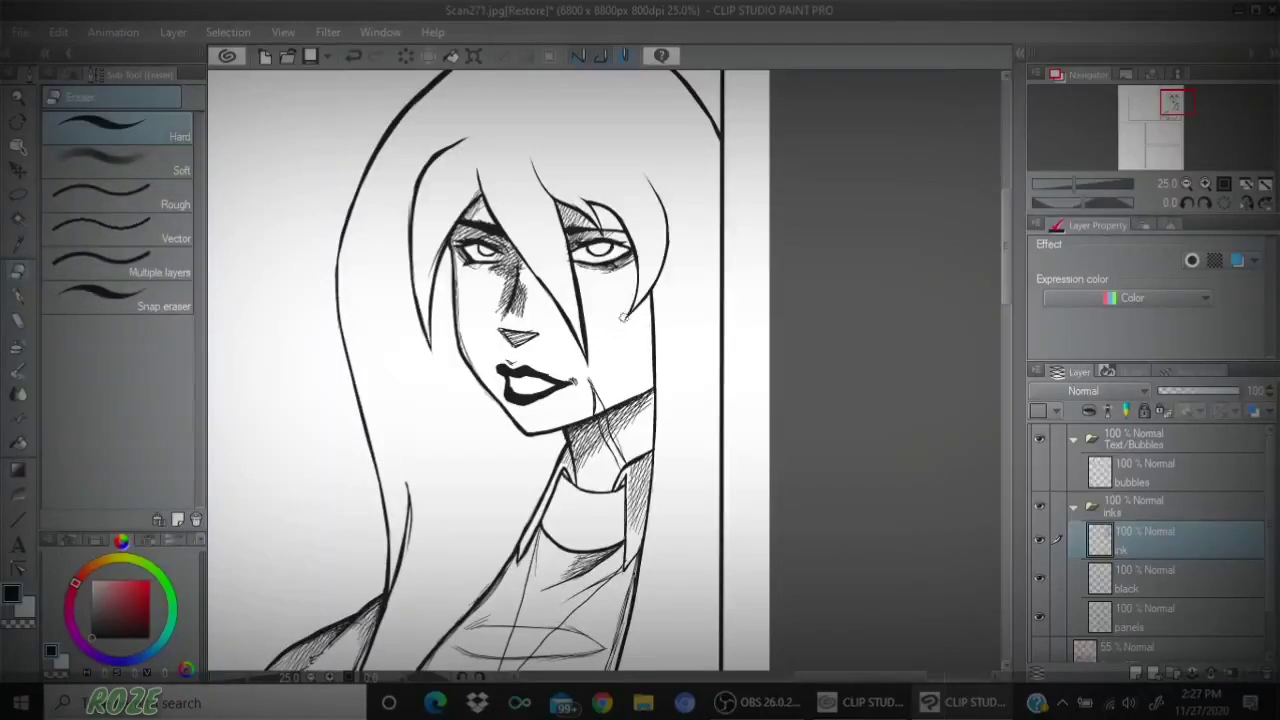
key(p)
drag(627, 306, 628, 358)
drag(654, 320, 629, 372)
drag(654, 334, 621, 394)
drag(654, 350, 630, 389)
mouse_move(654, 363)
mouse_down()
mouse_move(628, 398)
mouse_move(626, 438)
mouse_up()
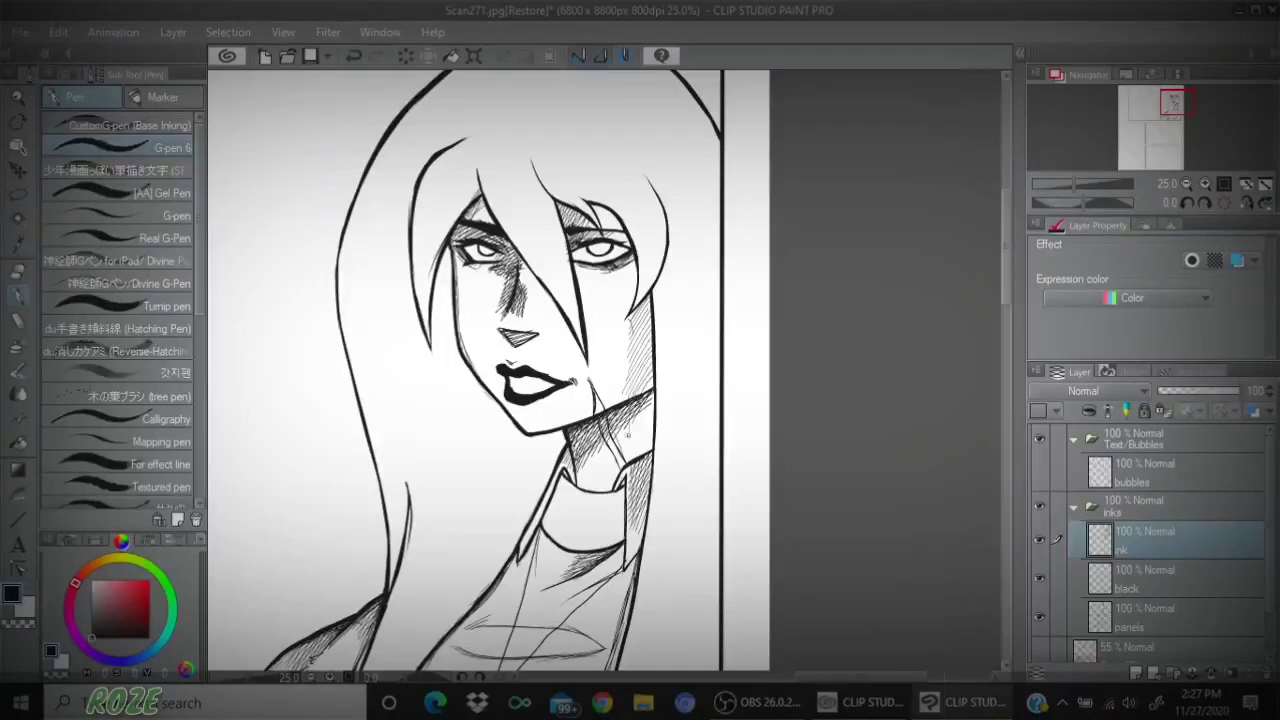
- Darken the neck shadow below the jaw and layer more strokes on the cheek's outer edge
mouse_move(654, 386)
mouse_down()
mouse_move(628, 458)
mouse_move(650, 396)
mouse_up()
drag(646, 412, 634, 454)
mouse_move(654, 418)
mouse_down()
mouse_move(630, 474)
mouse_move(628, 456)
mouse_up()
mouse_move(658, 412)
mouse_down()
mouse_move(630, 444)
mouse_move(636, 424)
mouse_up()
mouse_move(656, 394)
mouse_down()
mouse_move(622, 428)
mouse_move(636, 408)
mouse_move(624, 408)
mouse_up()
mouse_move(656, 348)
mouse_down()
mouse_move(626, 384)
mouse_move(638, 388)
mouse_up()
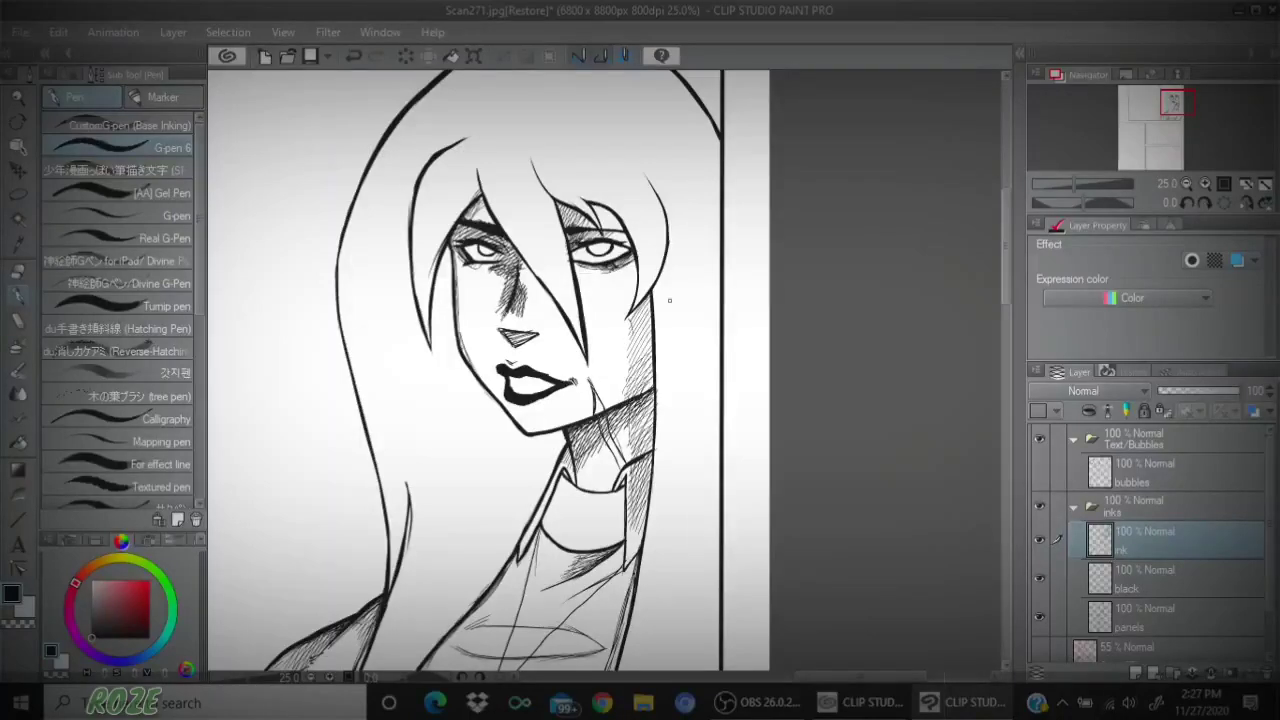
- Draw the inner rings of the irises in both eyes
mouse_move(604, 230)
mouse_down()
mouse_move(582, 243)
mouse_move(612, 242)
mouse_up()
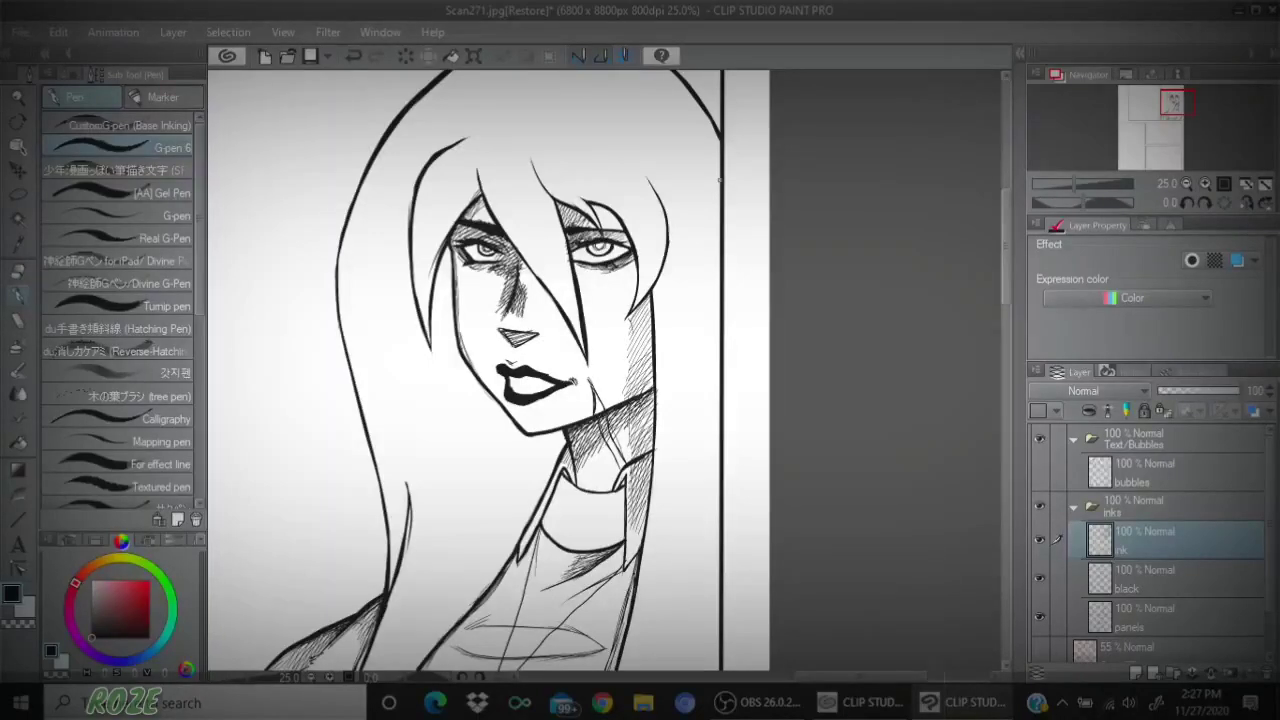
click(17, 272)
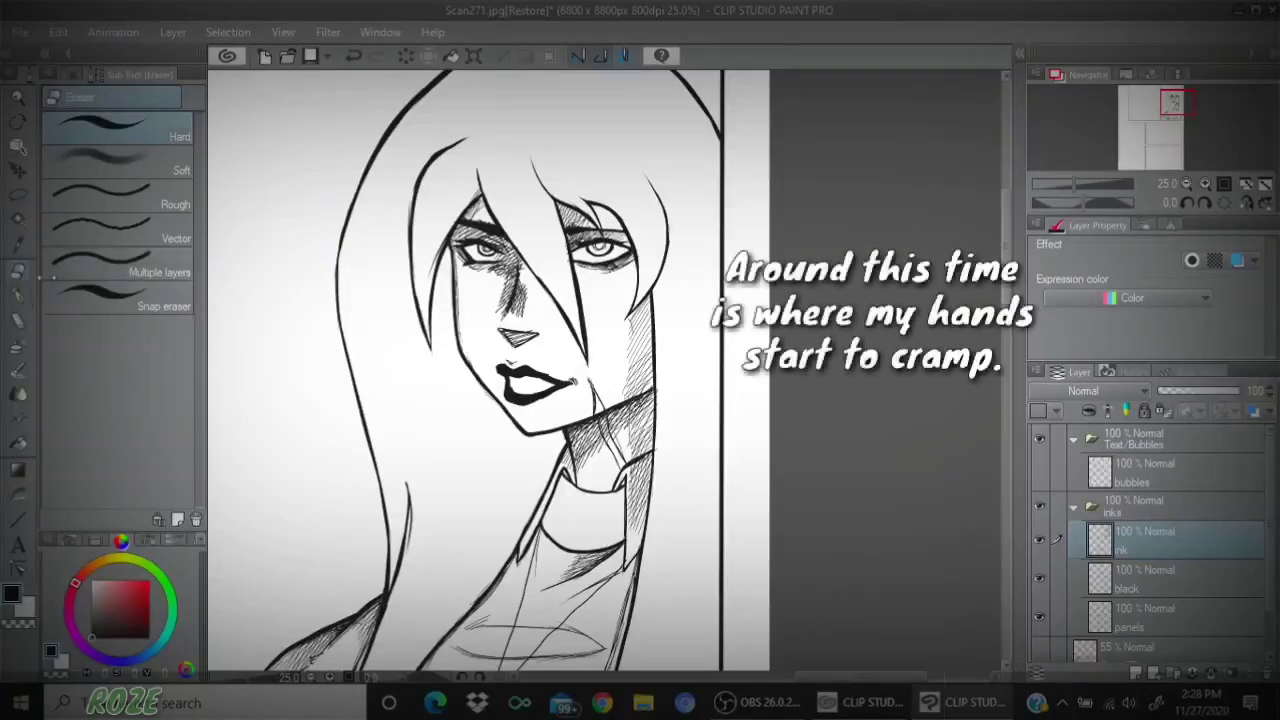
- Thicken the loose hair strand crossing the neck and deepen the shadow directly under the jaw
click(17, 296)
drag(588, 378, 620, 477)
mouse_move(607, 410)
mouse_down()
mouse_move(628, 459)
mouse_move(603, 440)
mouse_move(617, 476)
mouse_up()
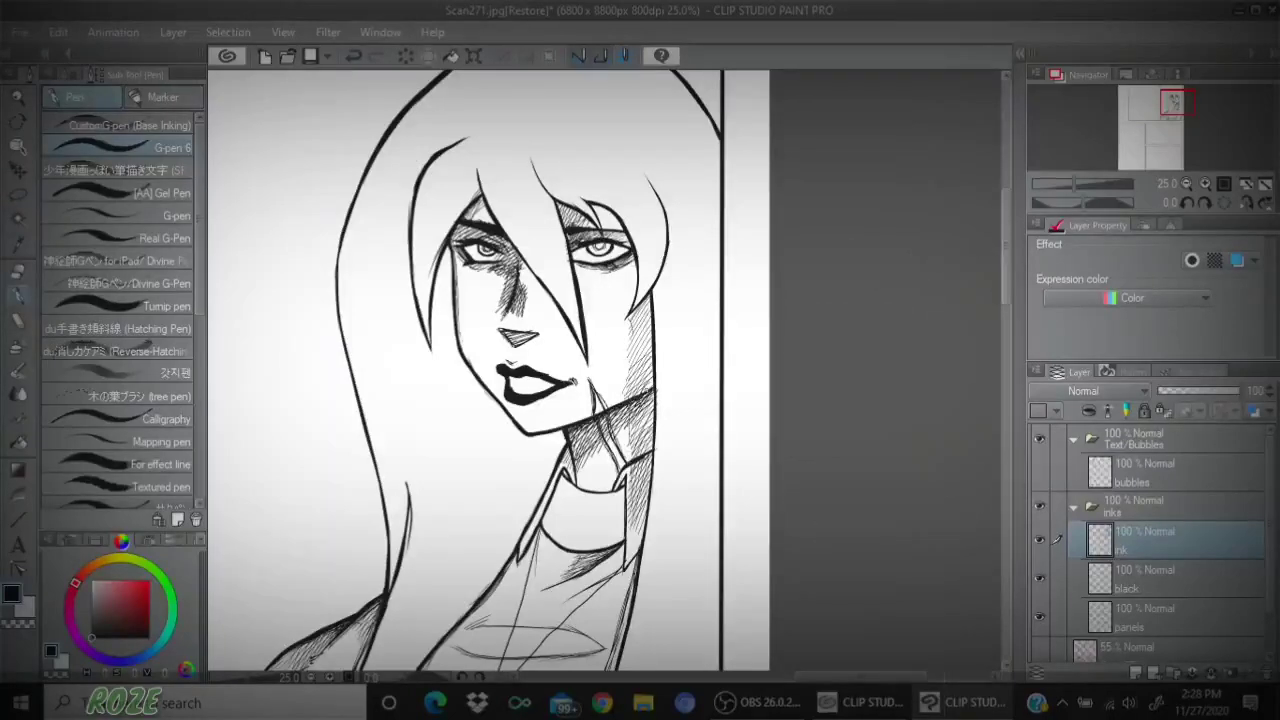
mouse_move(642, 393)
mouse_down()
mouse_move(568, 431)
mouse_move(583, 432)
mouse_up()
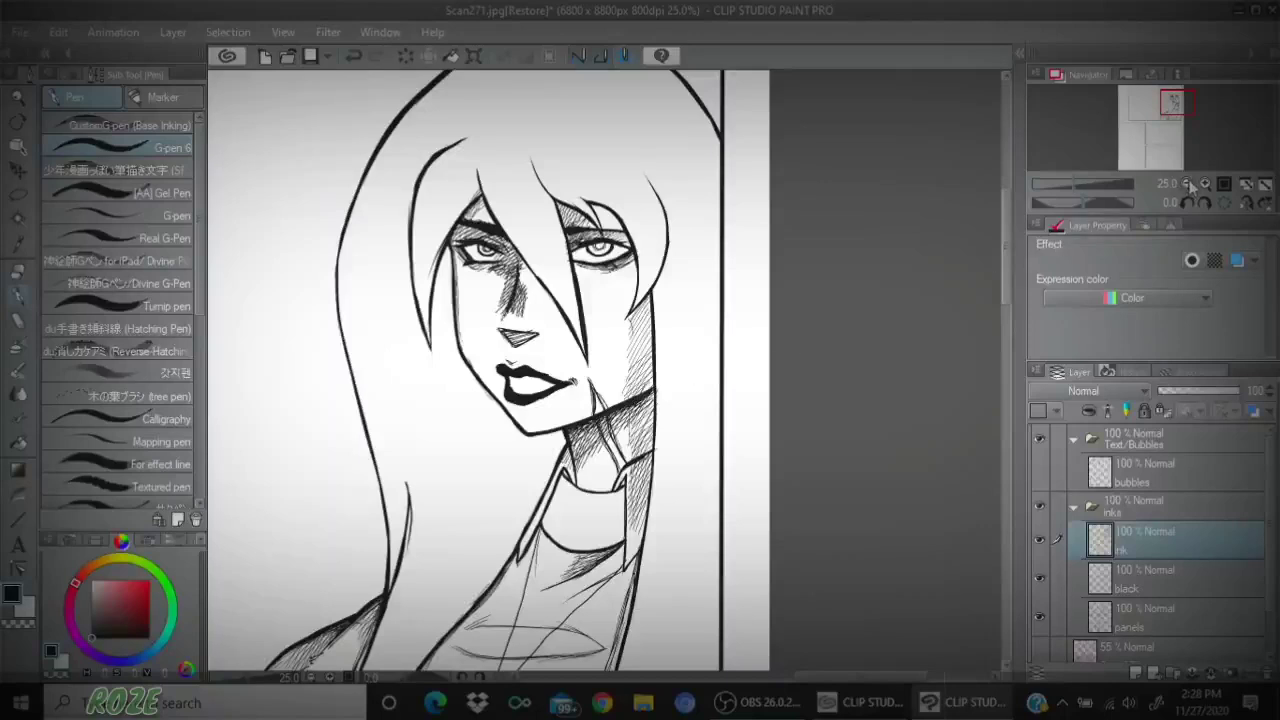
- Show the bubbles layer to check the speech bubble's placement over the panel, and hide it again
click(1187, 183)
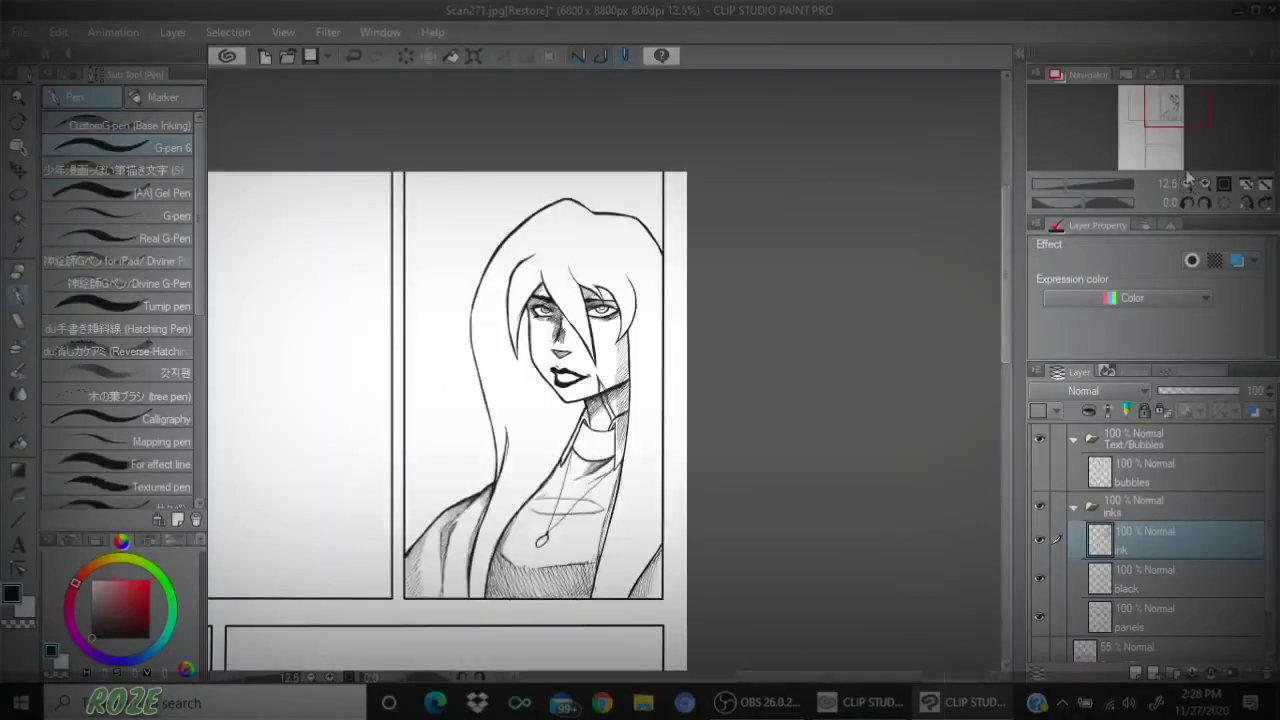
click(1041, 469)
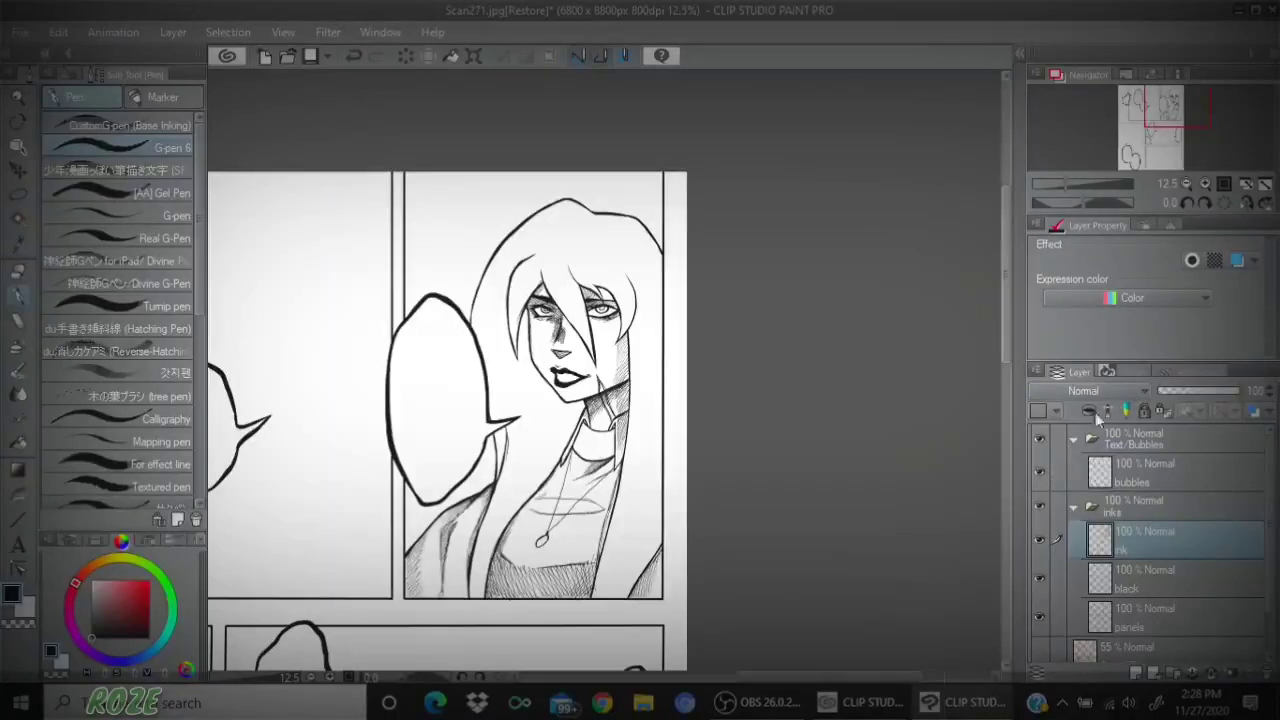
click(1041, 468)
- Erase the lower part of the hair's left outline and redraw it down to the shoulder with the 少年漫画っぽい筆描き文字 pen
key(e)
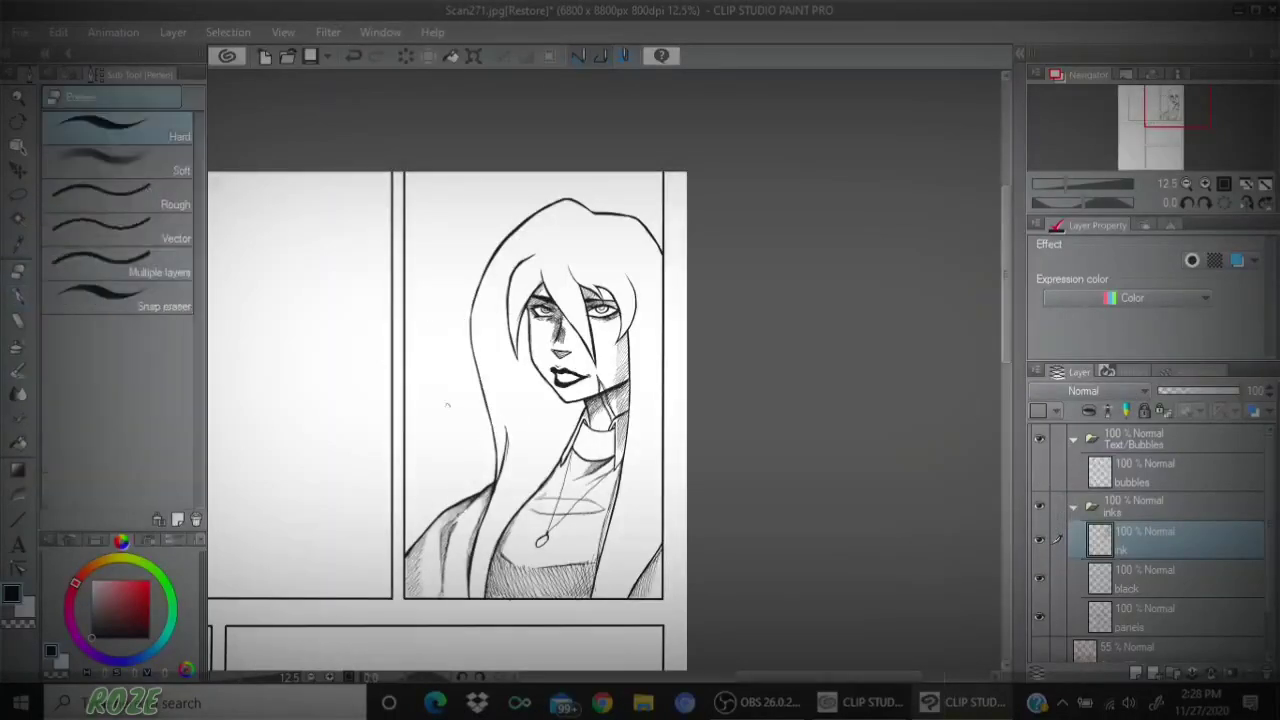
mouse_move(496, 408)
mouse_down()
mouse_move(497, 455)
mouse_move(485, 408)
mouse_up()
click(20, 298)
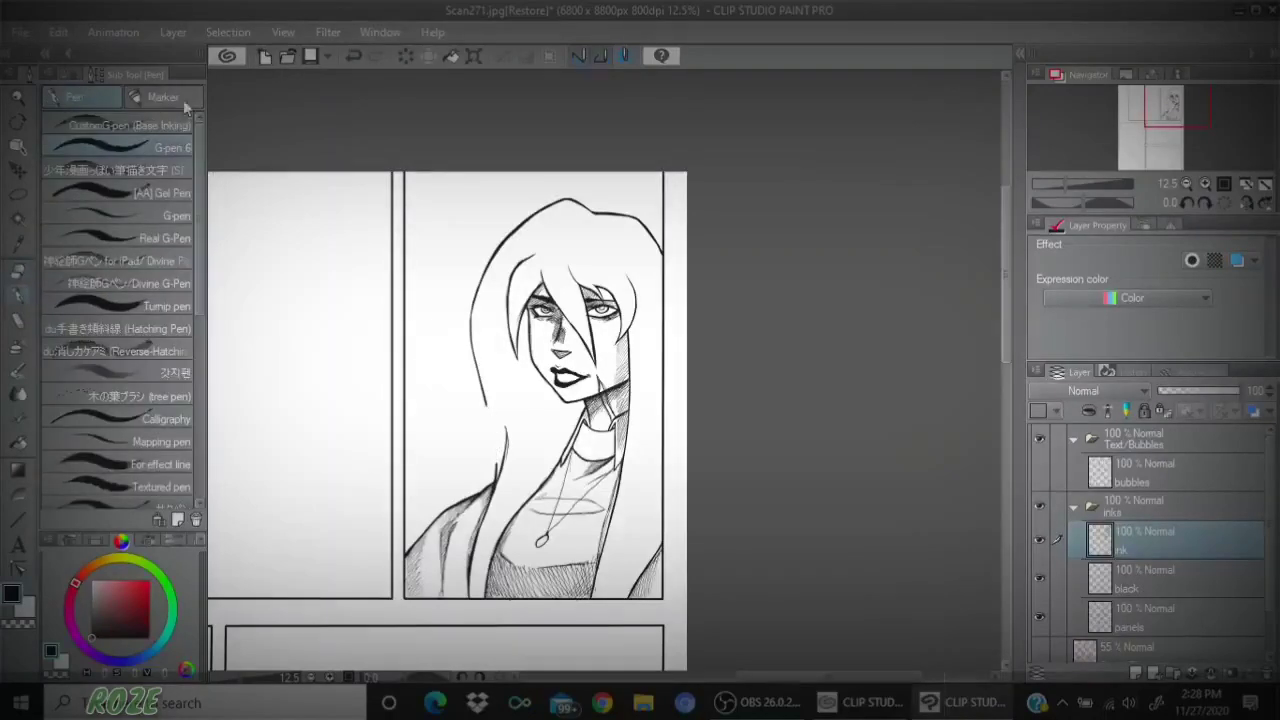
click(184, 170)
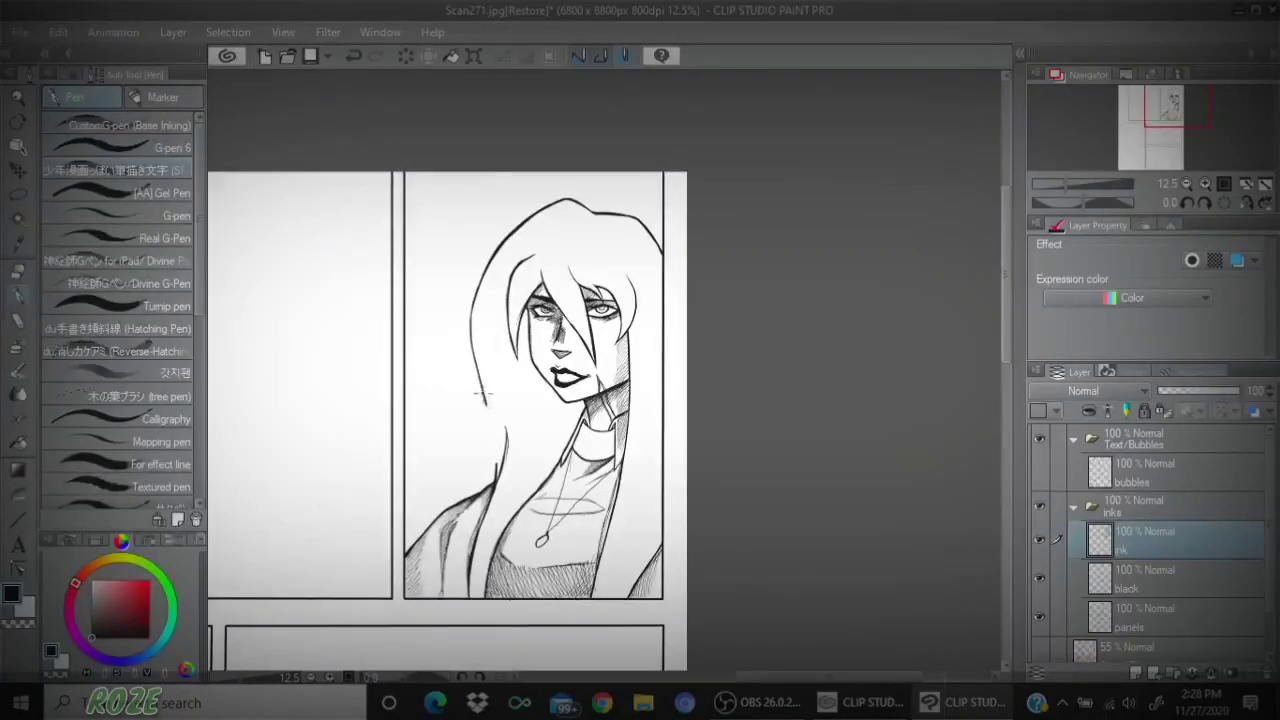
mouse_move(483, 389)
mouse_down()
mouse_move(468, 500)
mouse_move(478, 454)
mouse_up()
drag(484, 400, 468, 494)
- Select the woman's whole hair area on the black layer using Auto select that refers to other layers
click(1074, 505)
click(1074, 505)
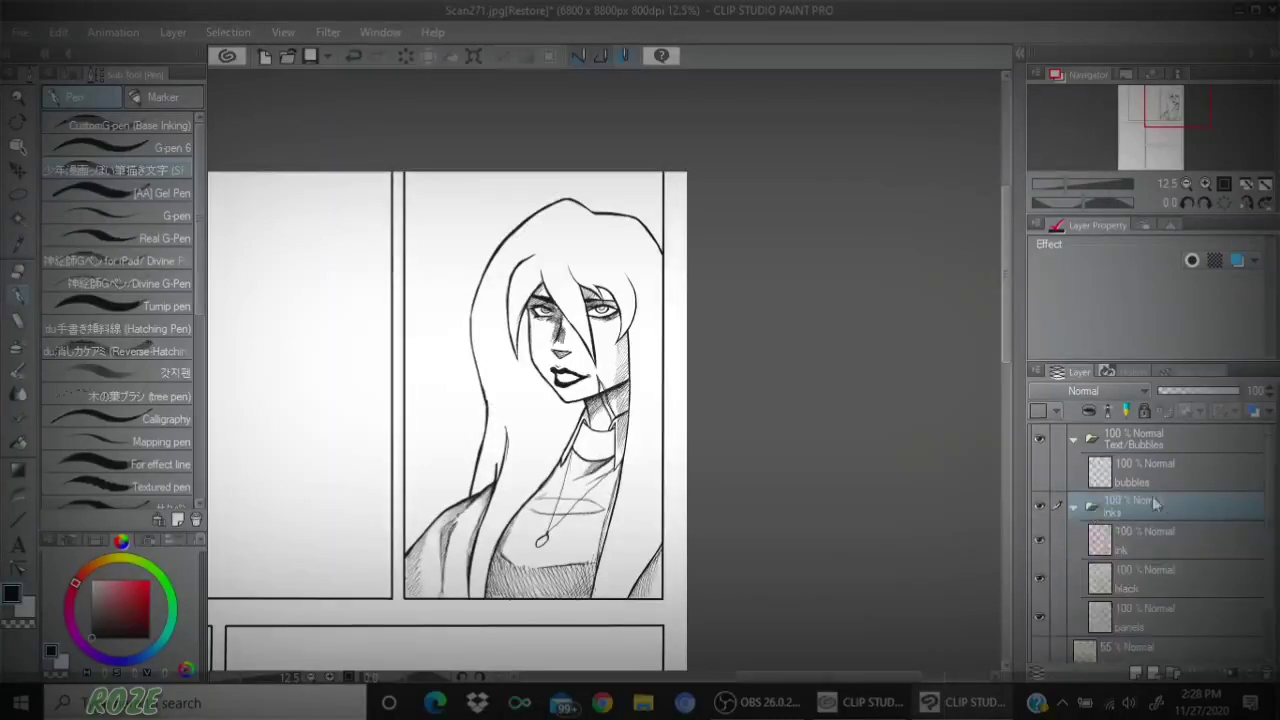
click(1166, 572)
click(18, 218)
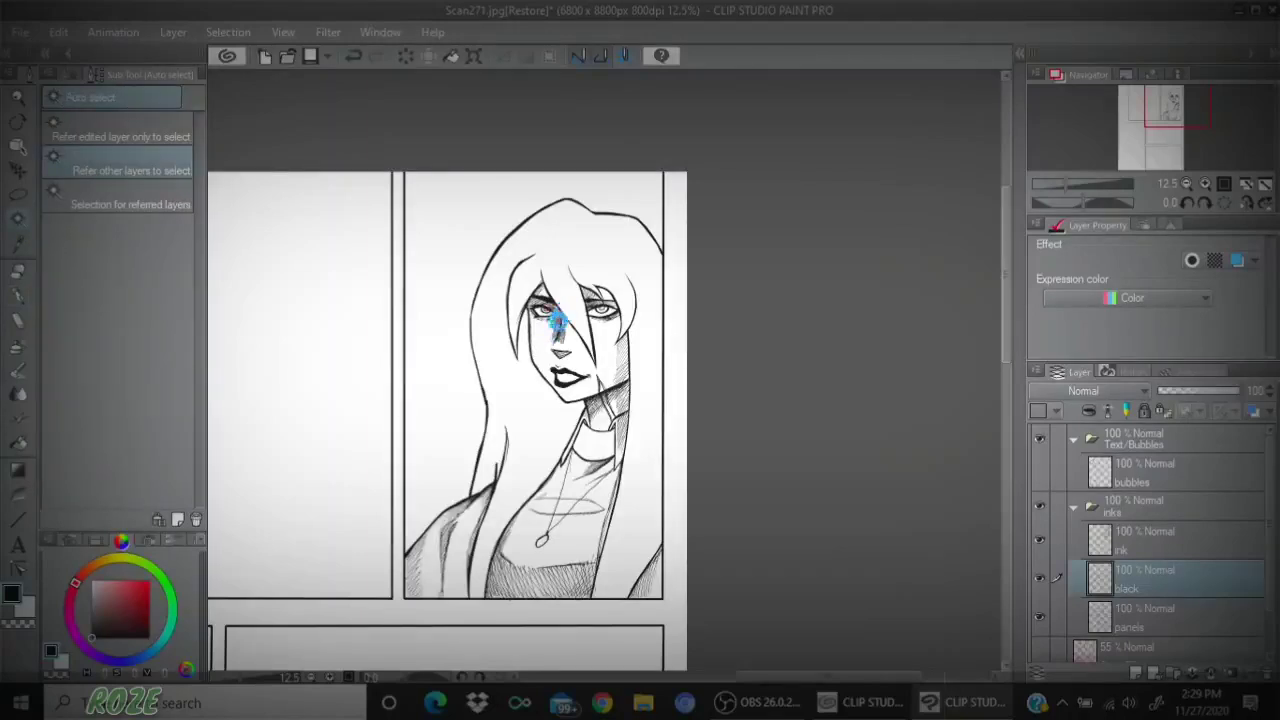
click(558, 318)
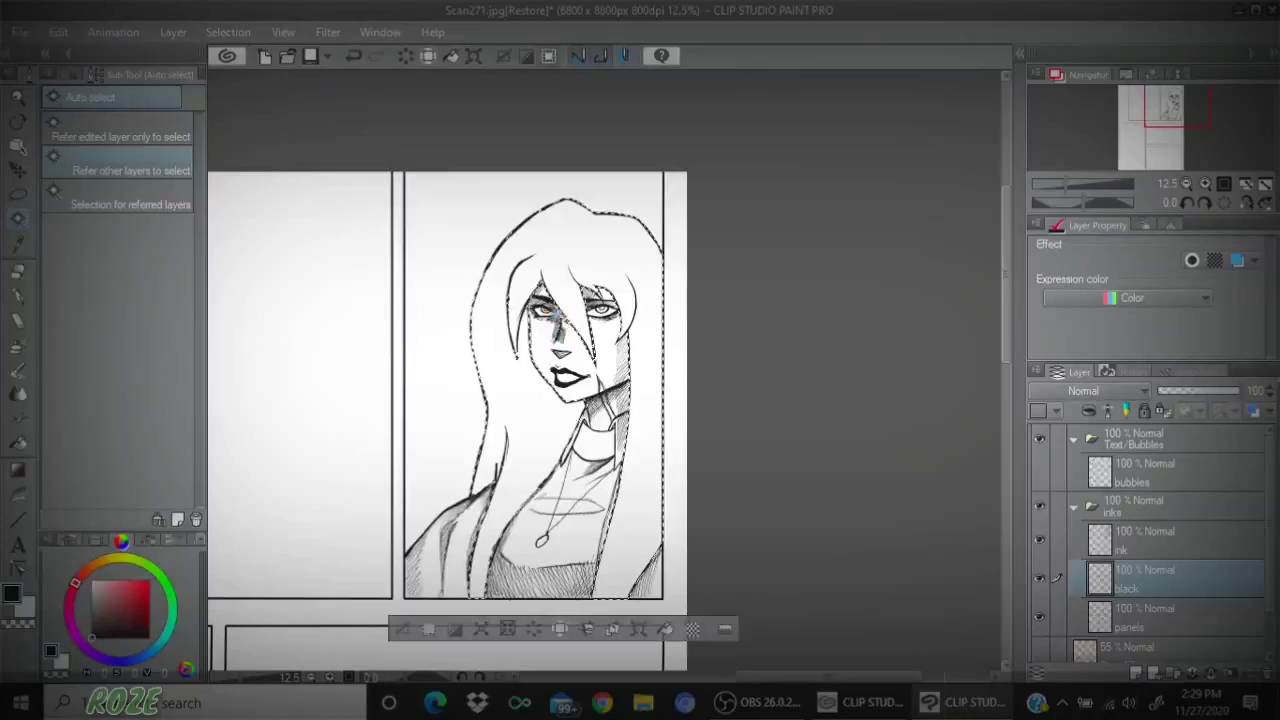
- Add the areas around the inner hair strand lines to the hair selection with the Selection pen
click(18, 194)
click(172, 262)
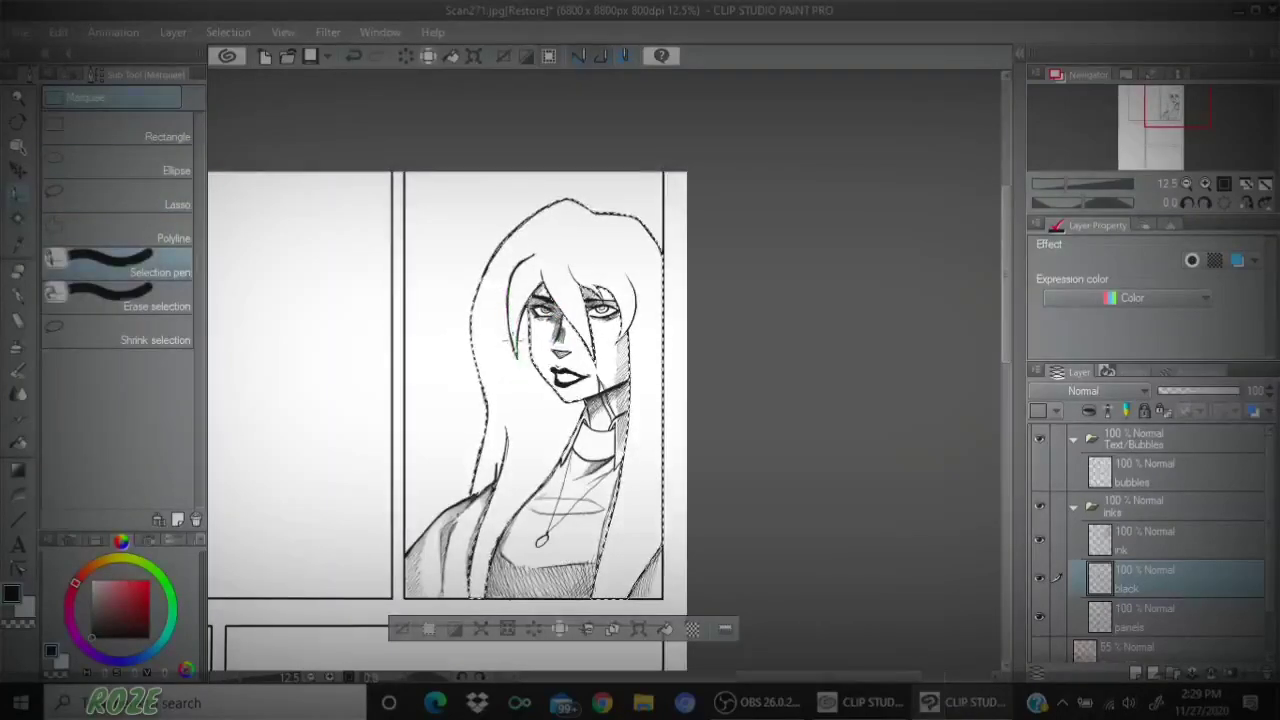
click(68, 76)
click(104, 136)
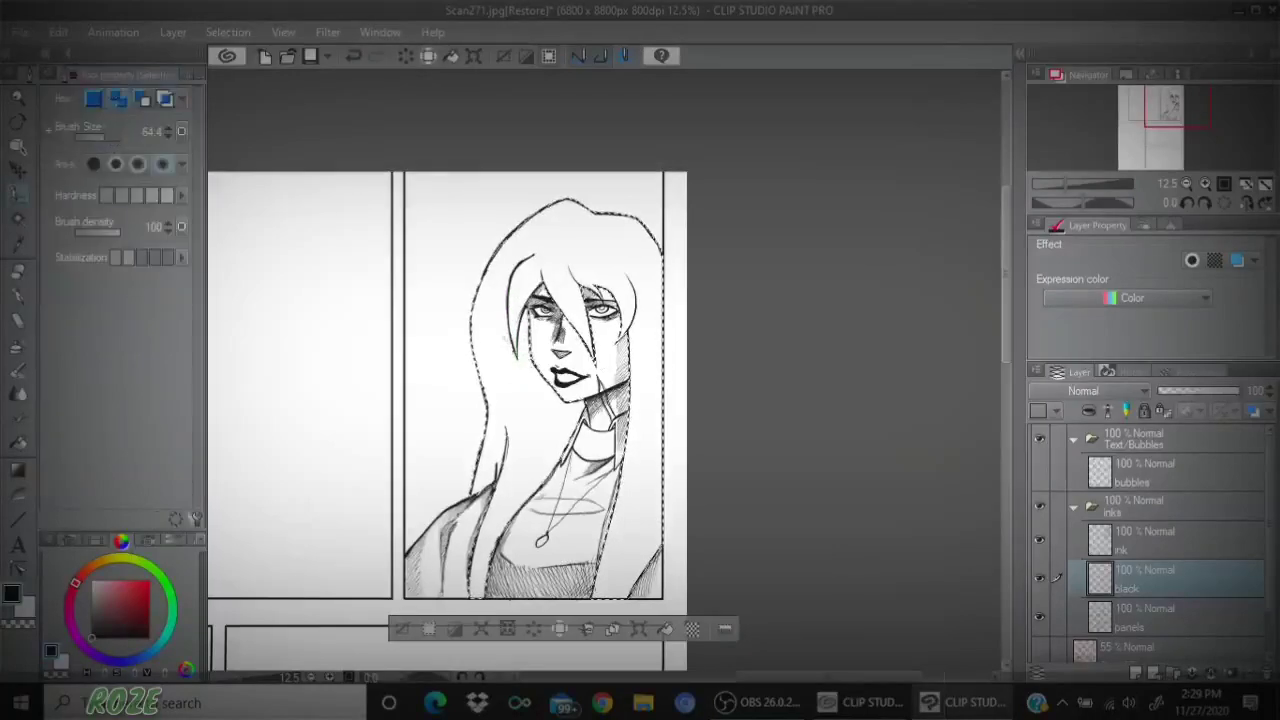
drag(504, 336, 501, 480)
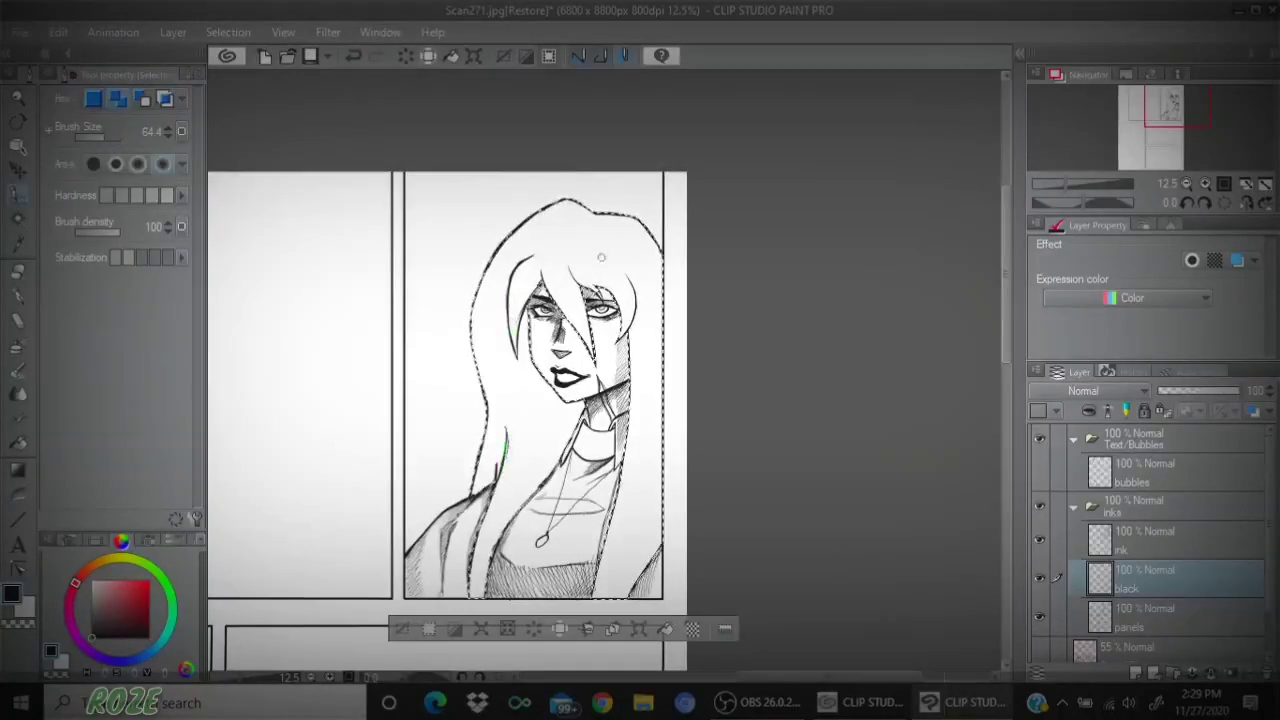
- Fill the selected hair with black and expand the selection by 1 px
click(665, 628)
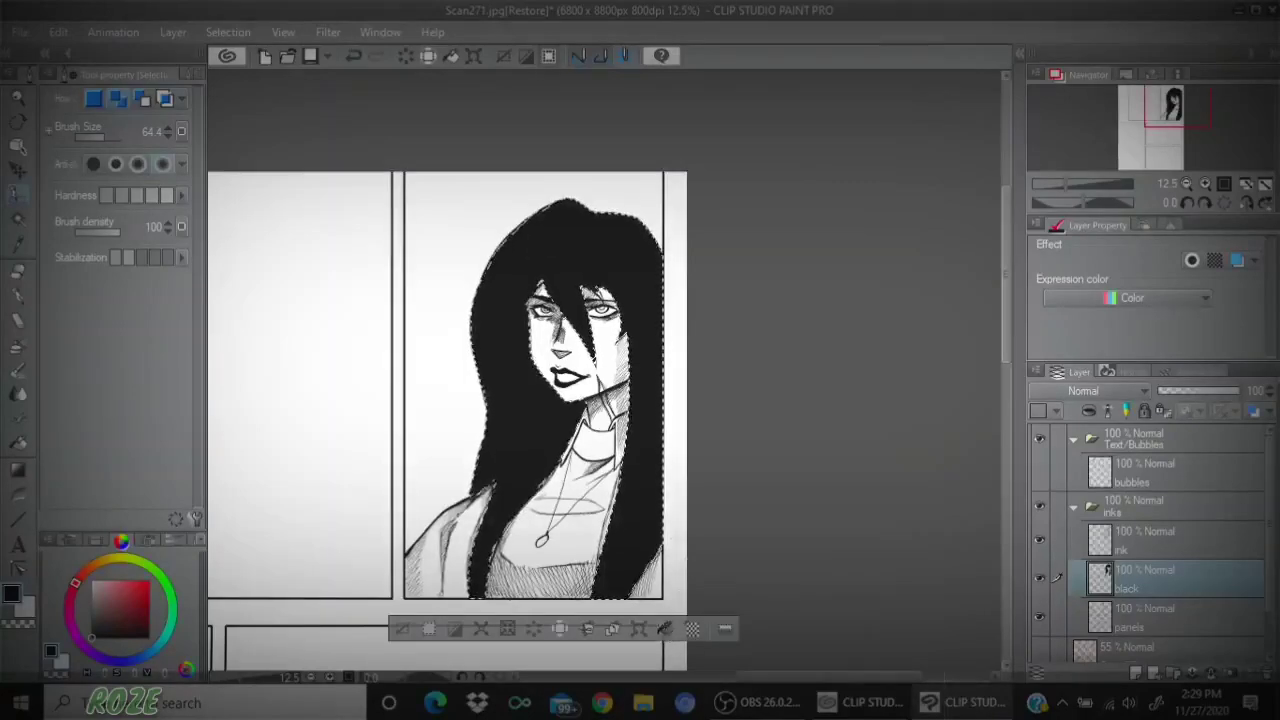
click(482, 629)
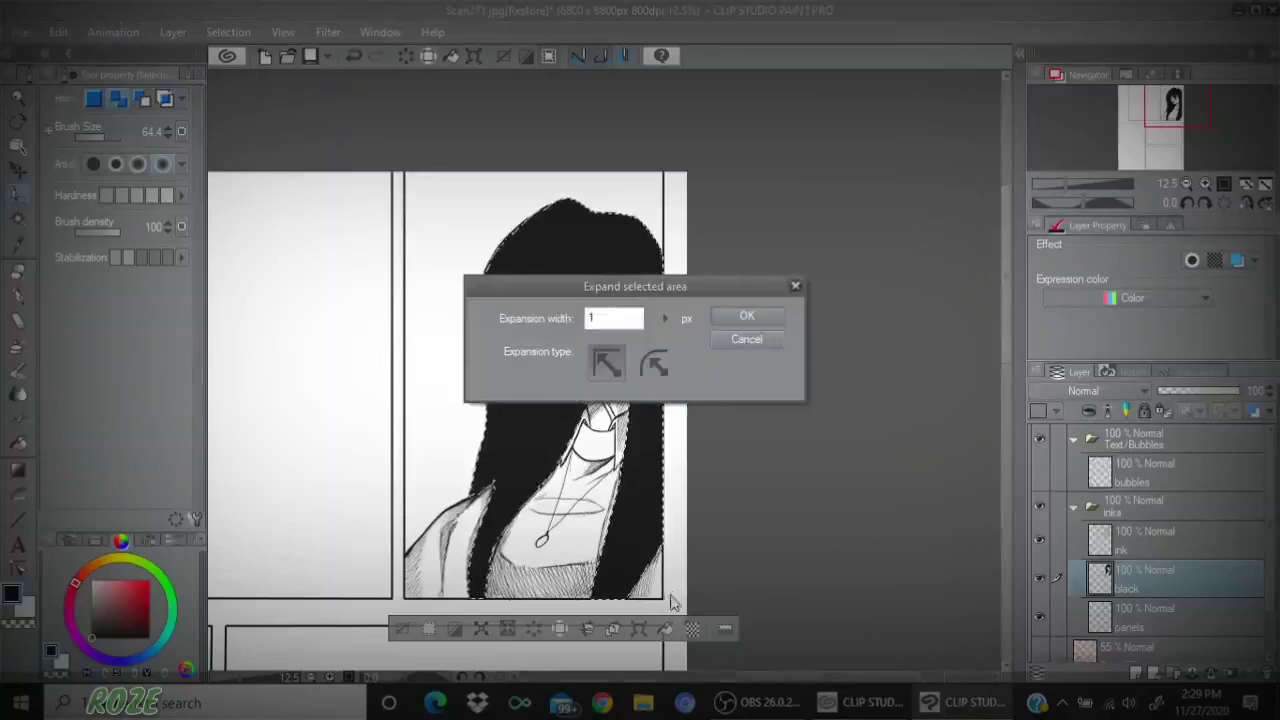
click(745, 316)
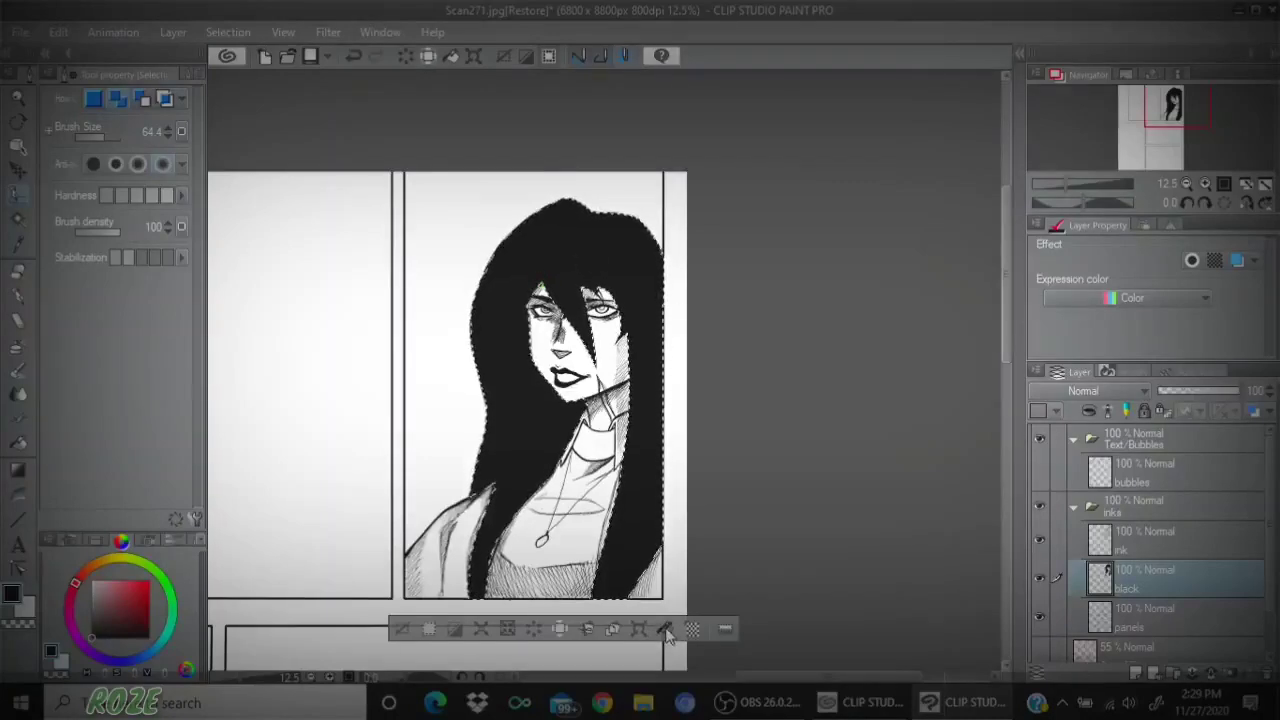
- Lower the black layer's opacity to 69% and ready the Hard eraser for carving hair highlights
key(e)
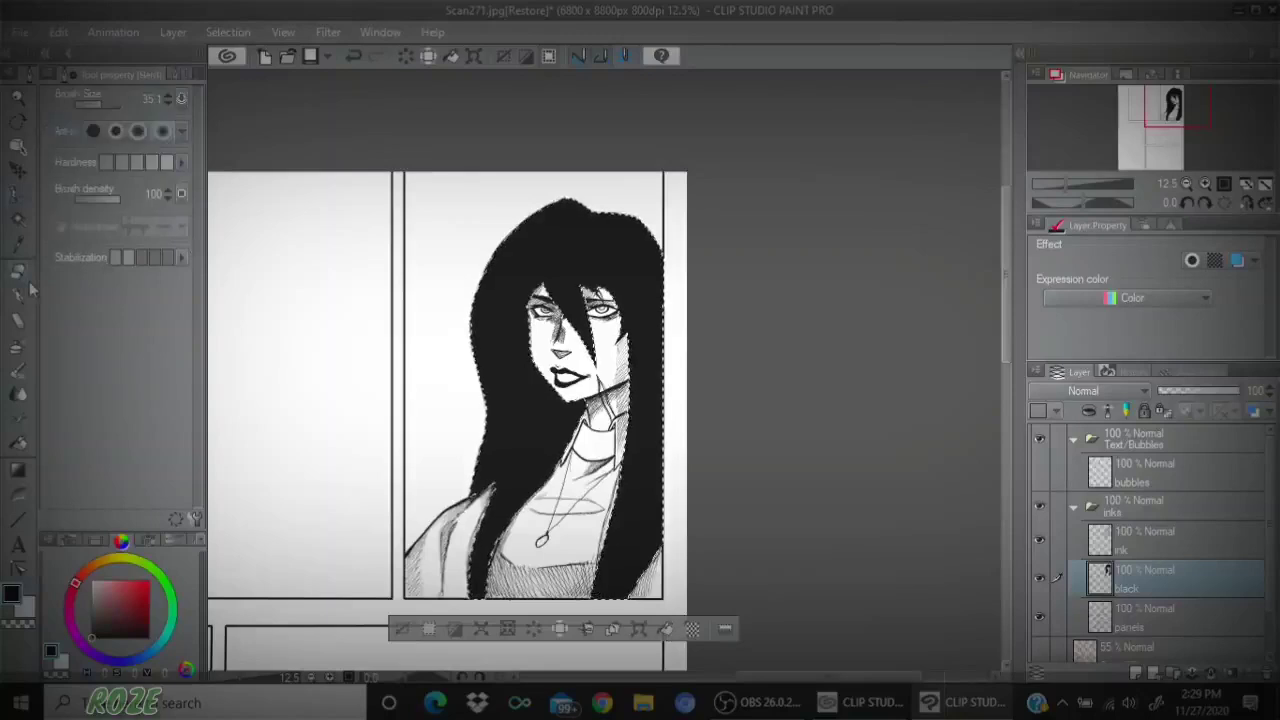
click(1213, 391)
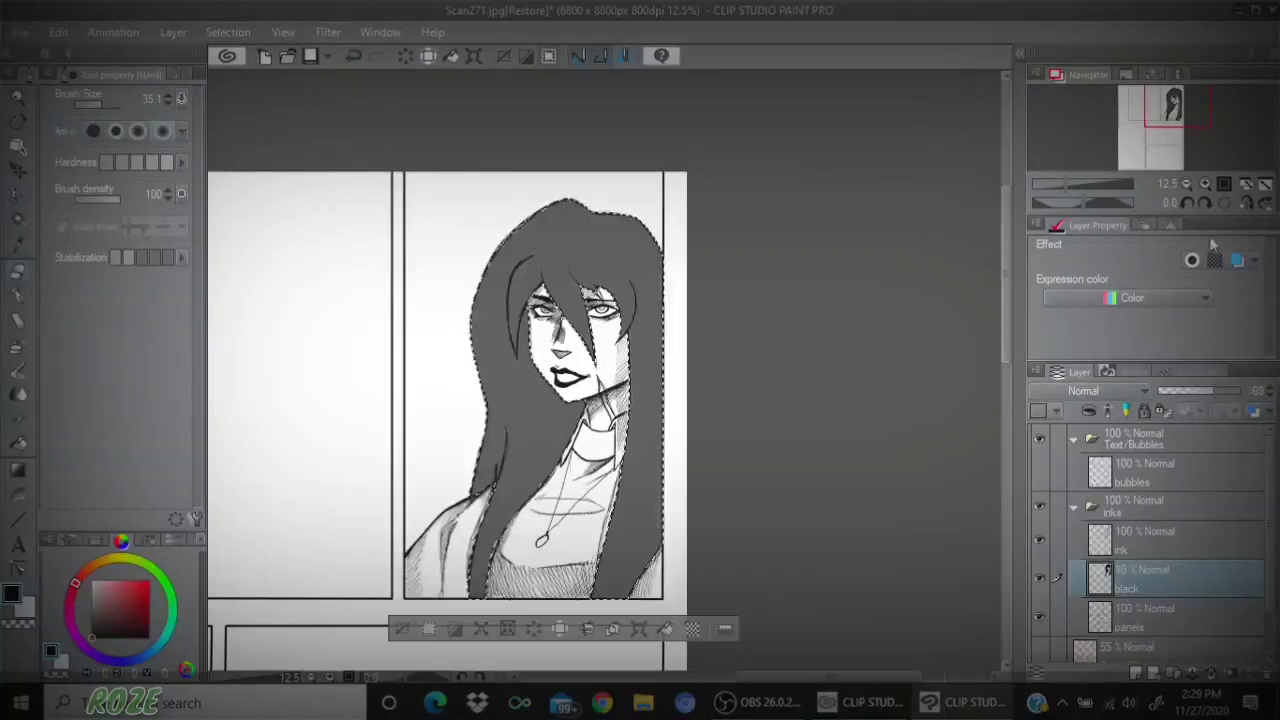
key(ctrl+plus)
key(ctrl+plus)
drag(1171, 113, 1162, 106)
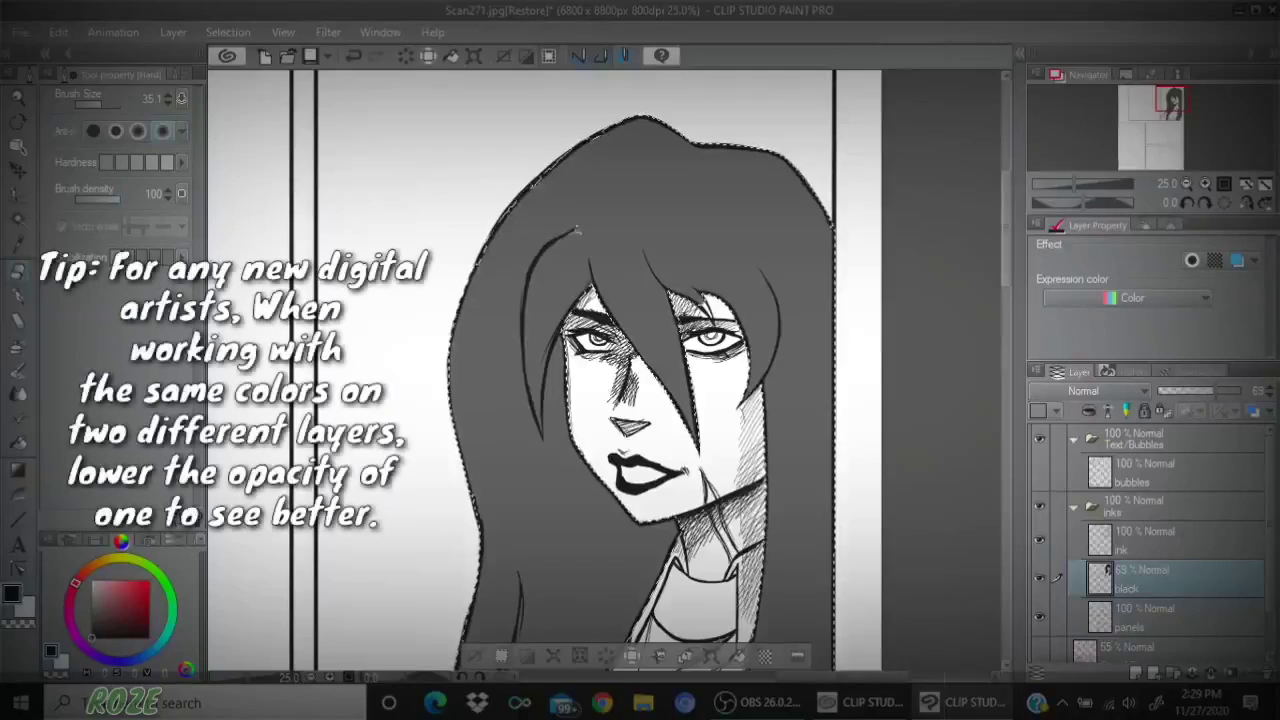
- Carve a tapered highlight of fine strokes into the curved bang strand left of the woman's face with the Hard eraser
drag(538, 263, 532, 293)
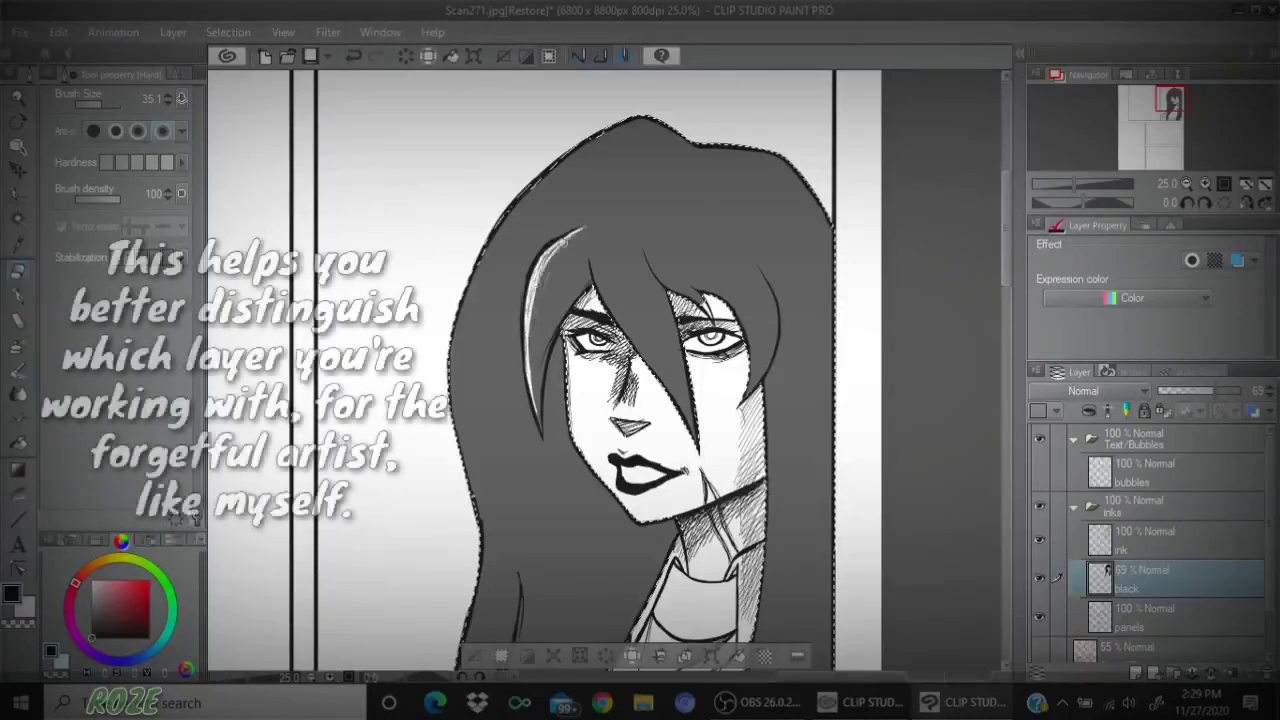
drag(541, 270, 538, 418)
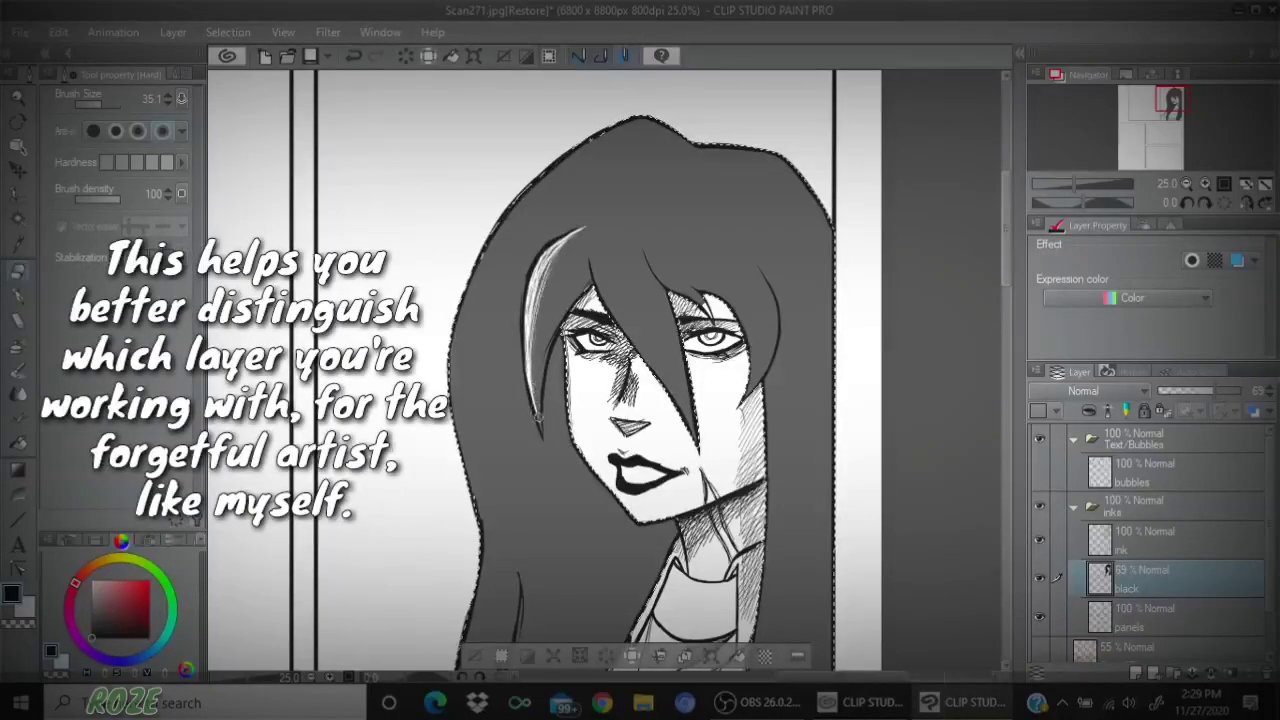
drag(562, 246, 532, 340)
drag(550, 274, 536, 398)
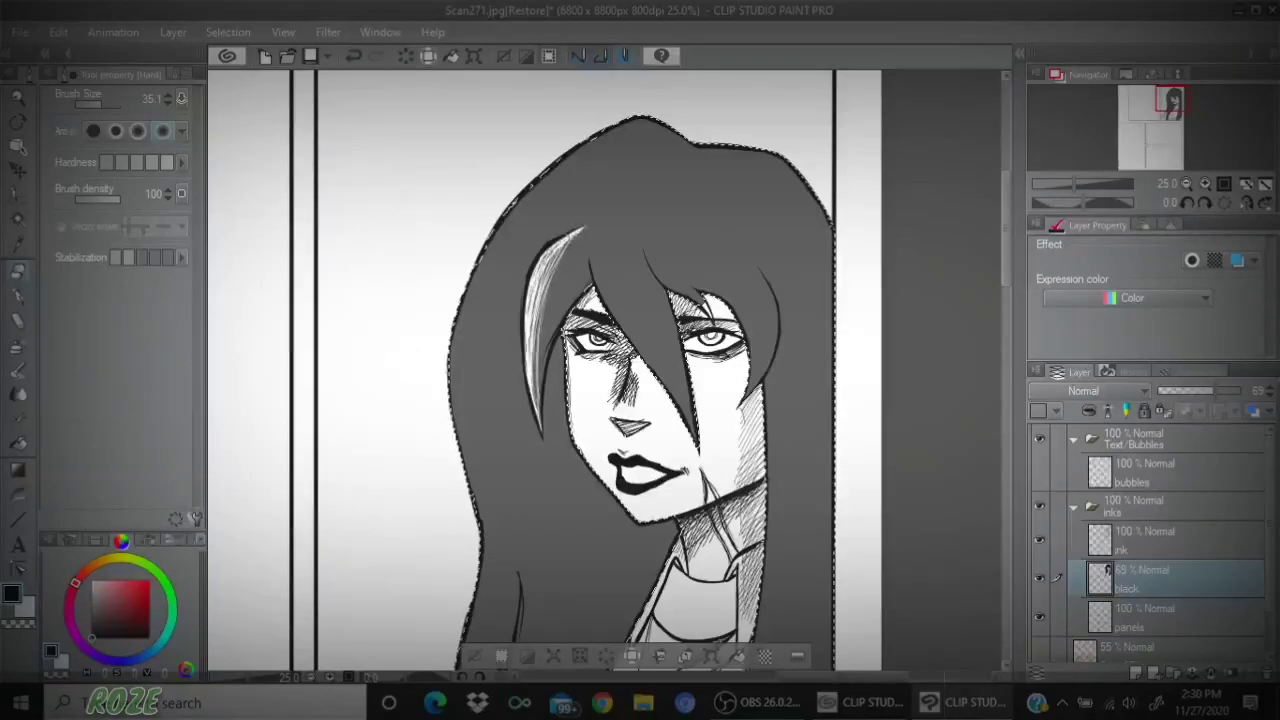
mouse_move(566, 240)
mouse_down()
mouse_move(538, 272)
mouse_move(548, 290)
mouse_up()
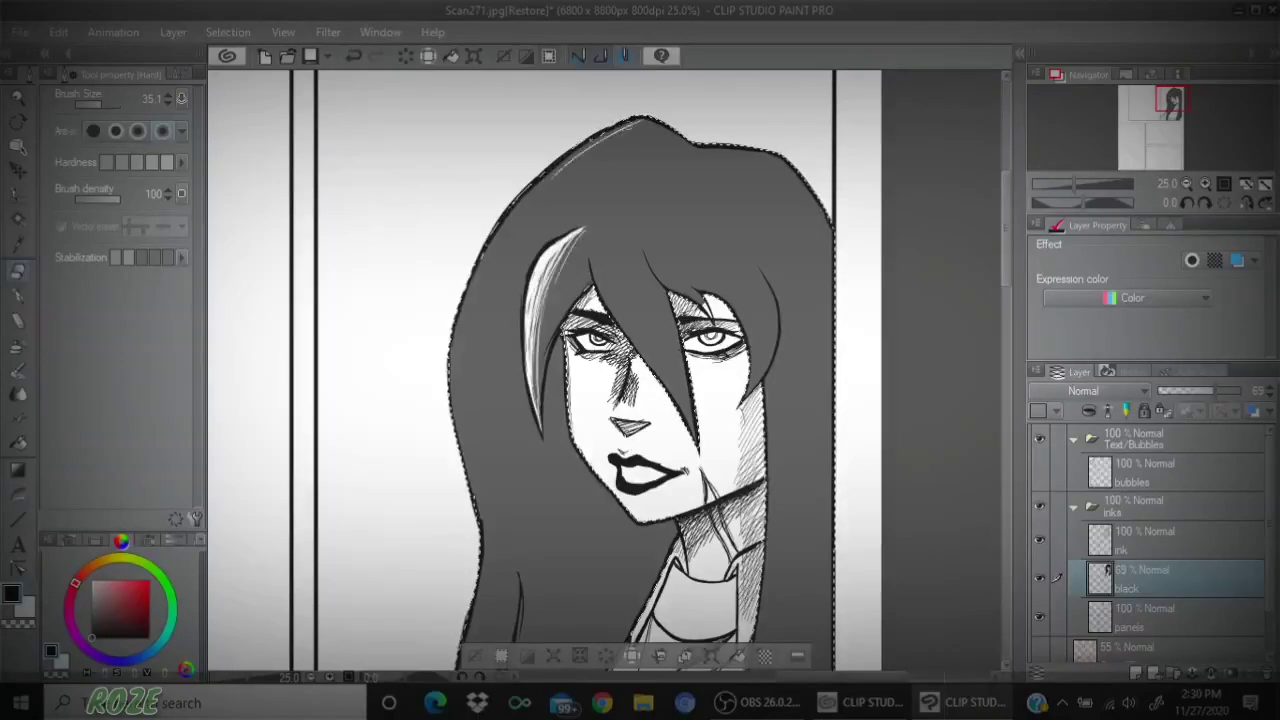
- Erase a thin rim highlight along the hair's upper-left edge, running from the crown down toward the temple
drag(630, 125, 540, 190)
mouse_move(630, 124)
mouse_down()
mouse_move(572, 154)
mouse_move(504, 228)
mouse_up()
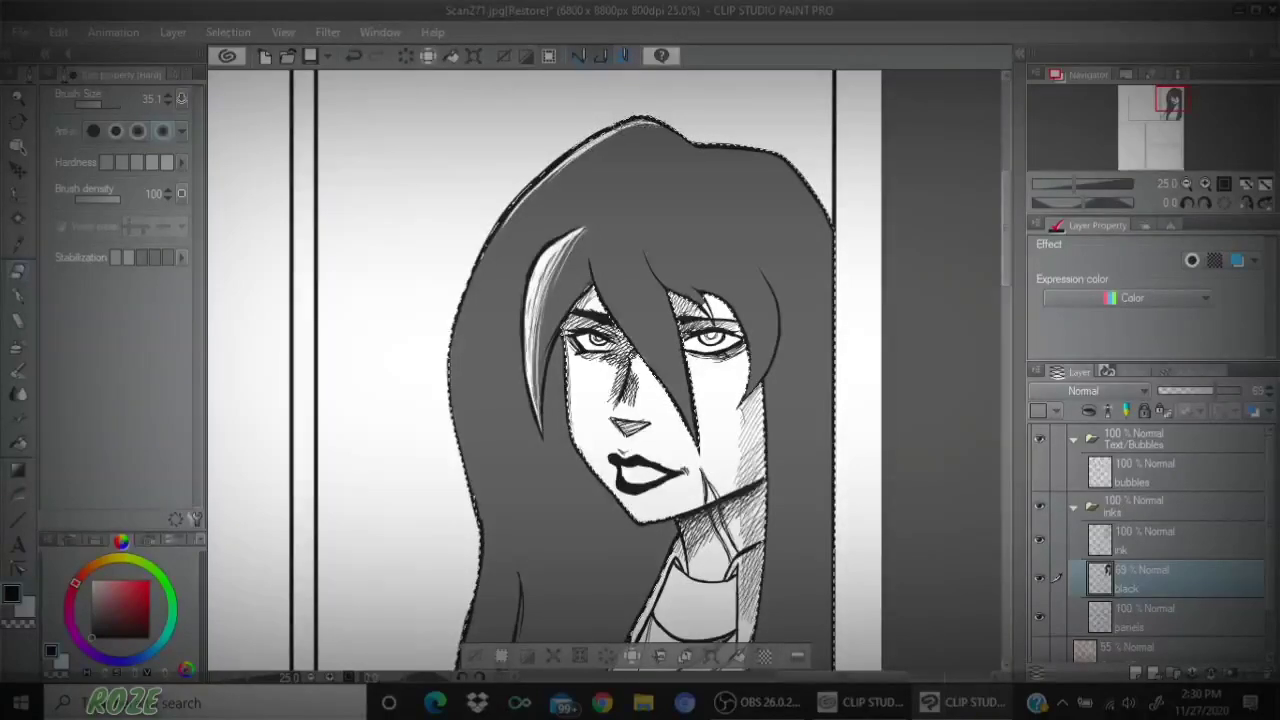
drag(652, 123, 612, 128)
drag(556, 172, 486, 258)
drag(534, 190, 463, 305)
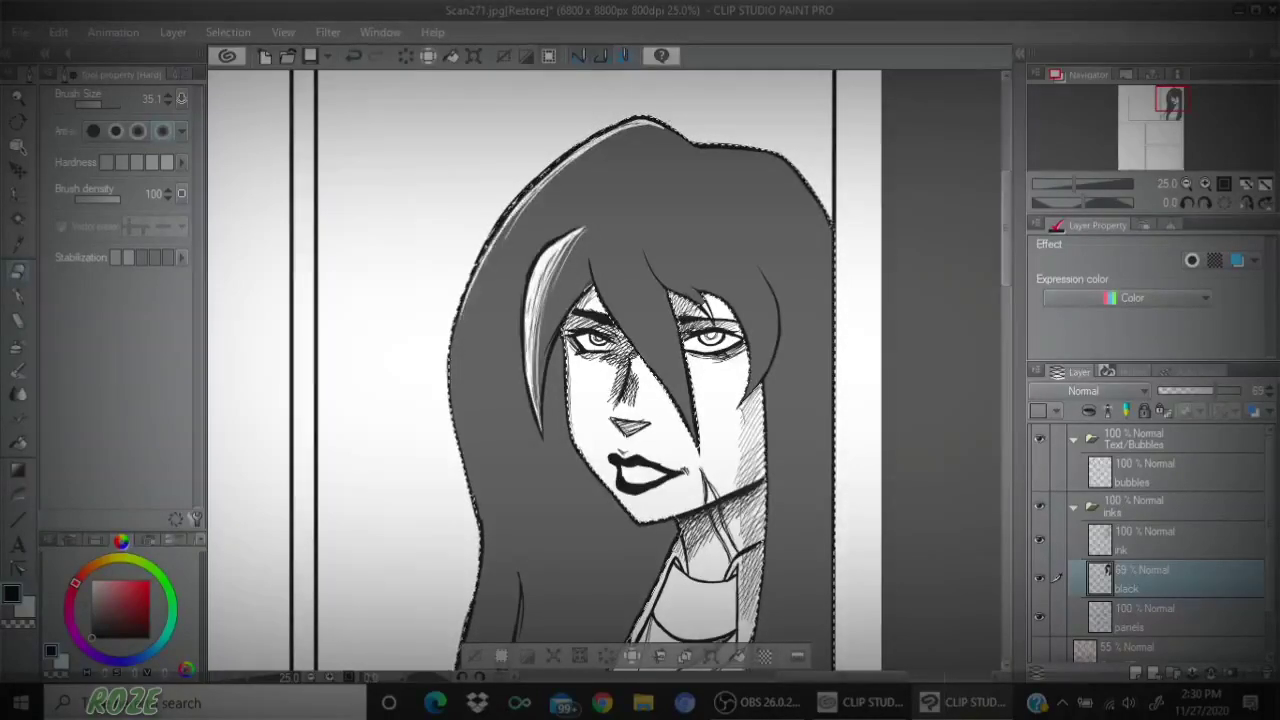
- Carve a broad streaky highlight down the hair's outer left side, ending in tapered strokes around mouth level
mouse_move(508, 215)
mouse_down()
mouse_move(461, 308)
mouse_move(454, 400)
mouse_up()
drag(458, 315, 456, 408)
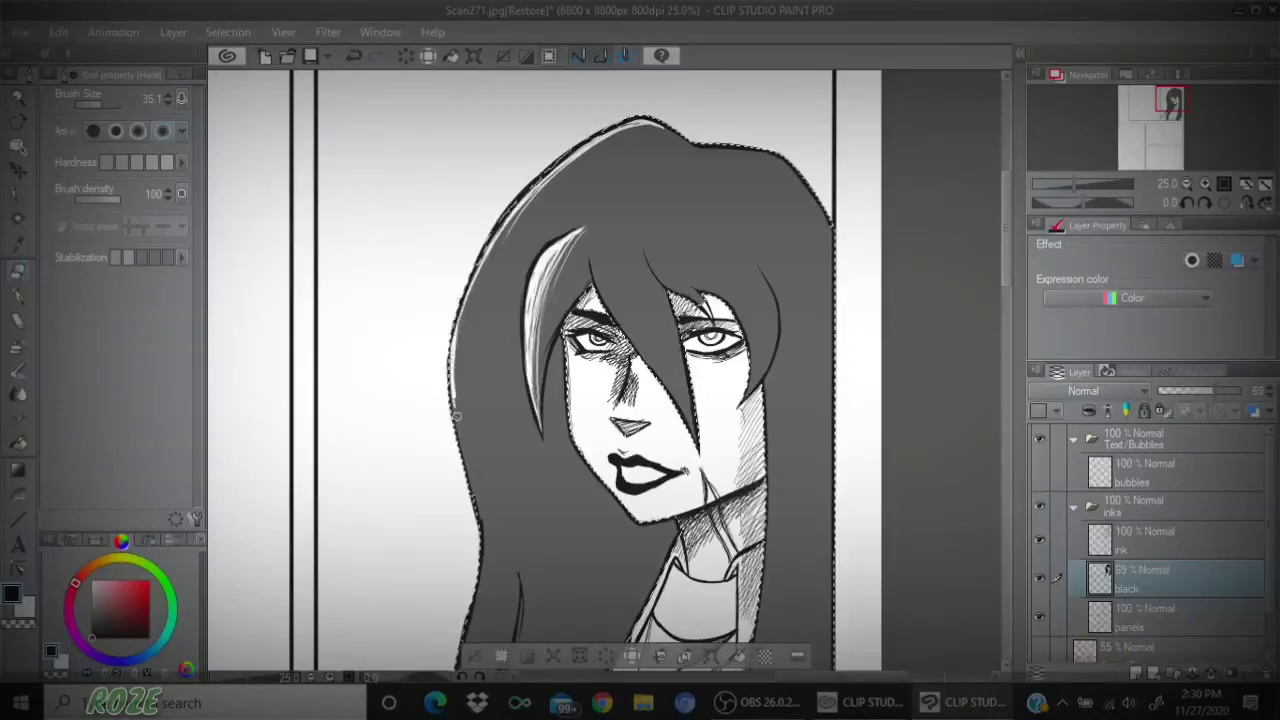
mouse_move(470, 287)
mouse_down()
mouse_move(466, 414)
mouse_move(473, 345)
mouse_up()
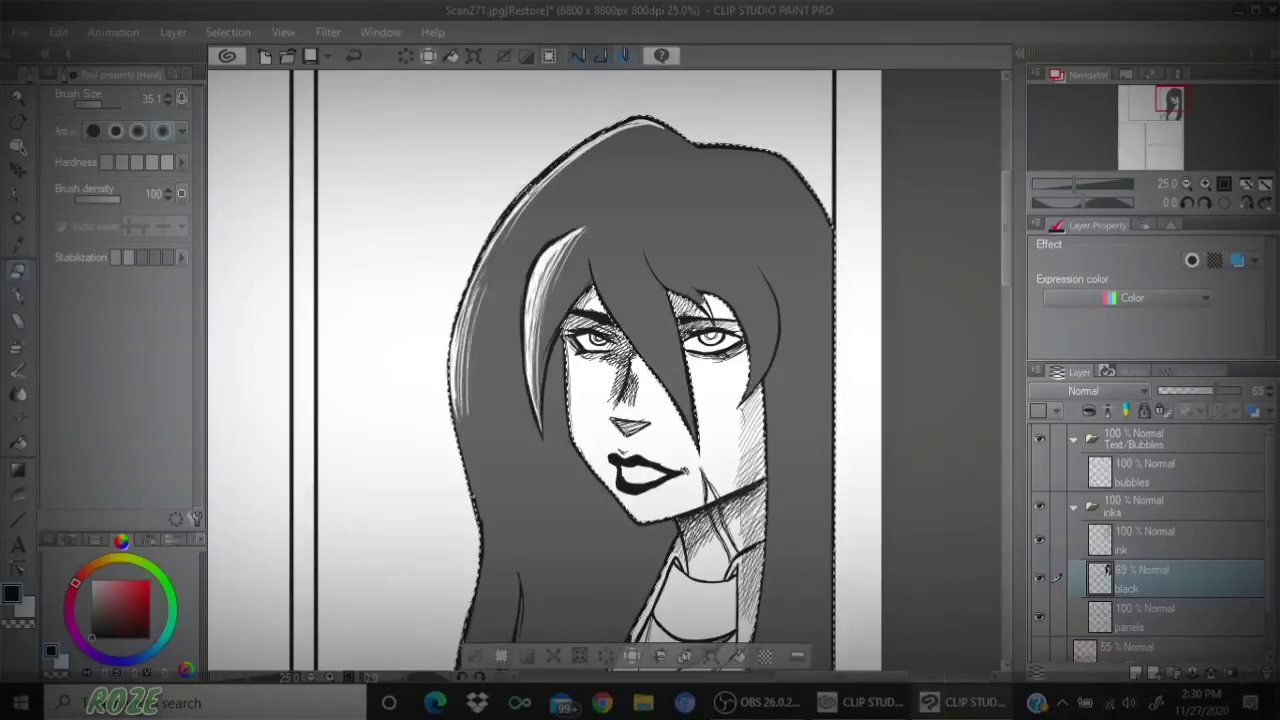
mouse_move(506, 209)
mouse_down()
mouse_move(486, 320)
mouse_move(520, 200)
mouse_move(475, 300)
mouse_move(458, 450)
mouse_up()
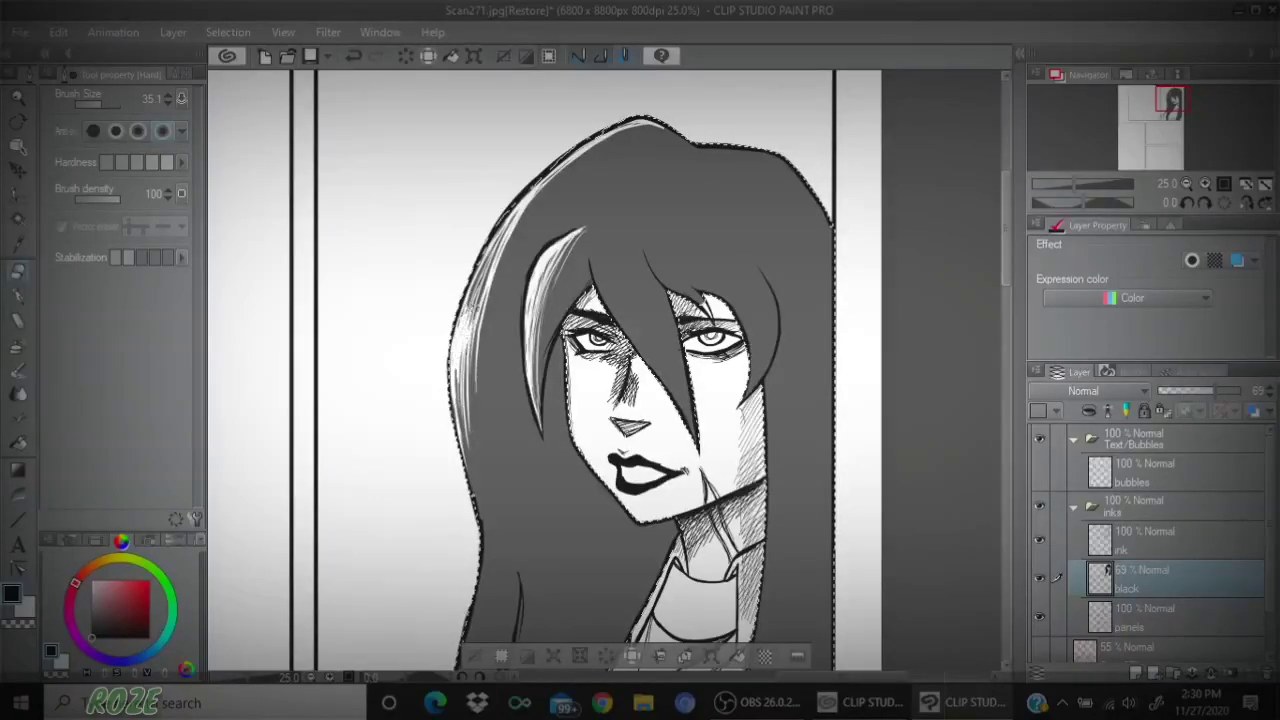
drag(484, 310, 484, 354)
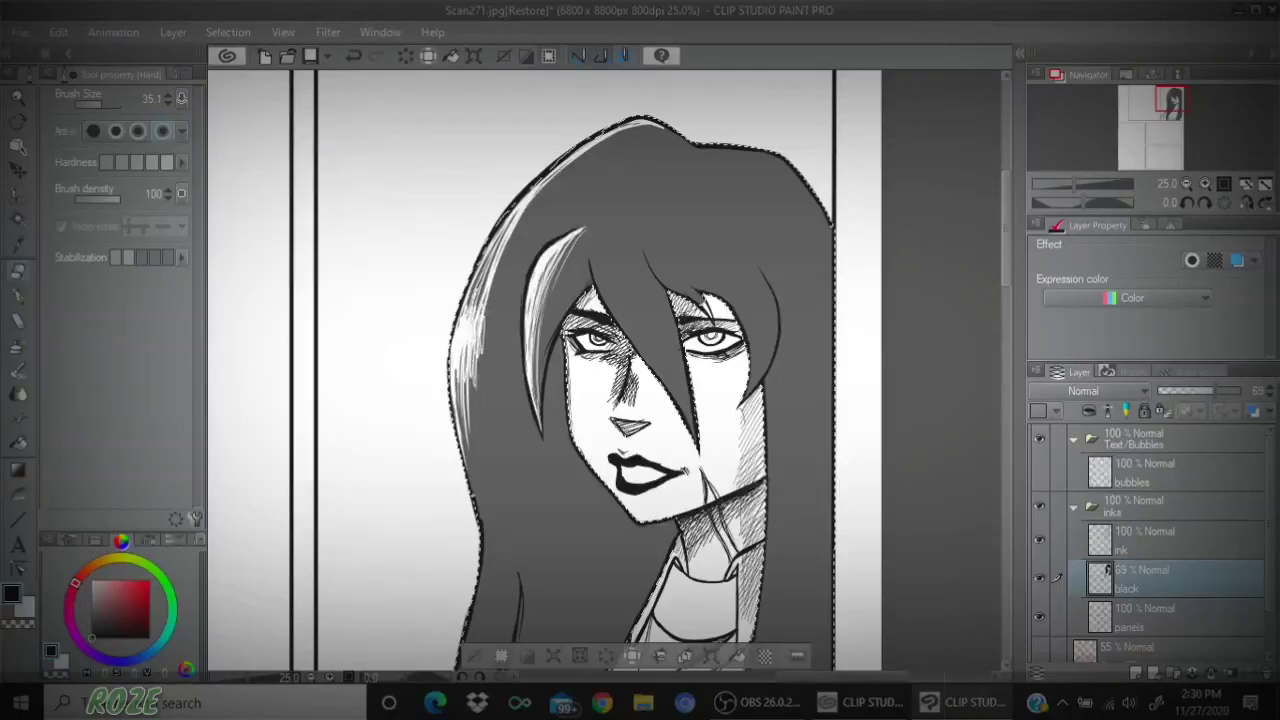
mouse_move(490, 295)
mouse_down()
mouse_move(482, 385)
mouse_move(486, 365)
mouse_up()
drag(494, 285, 484, 370)
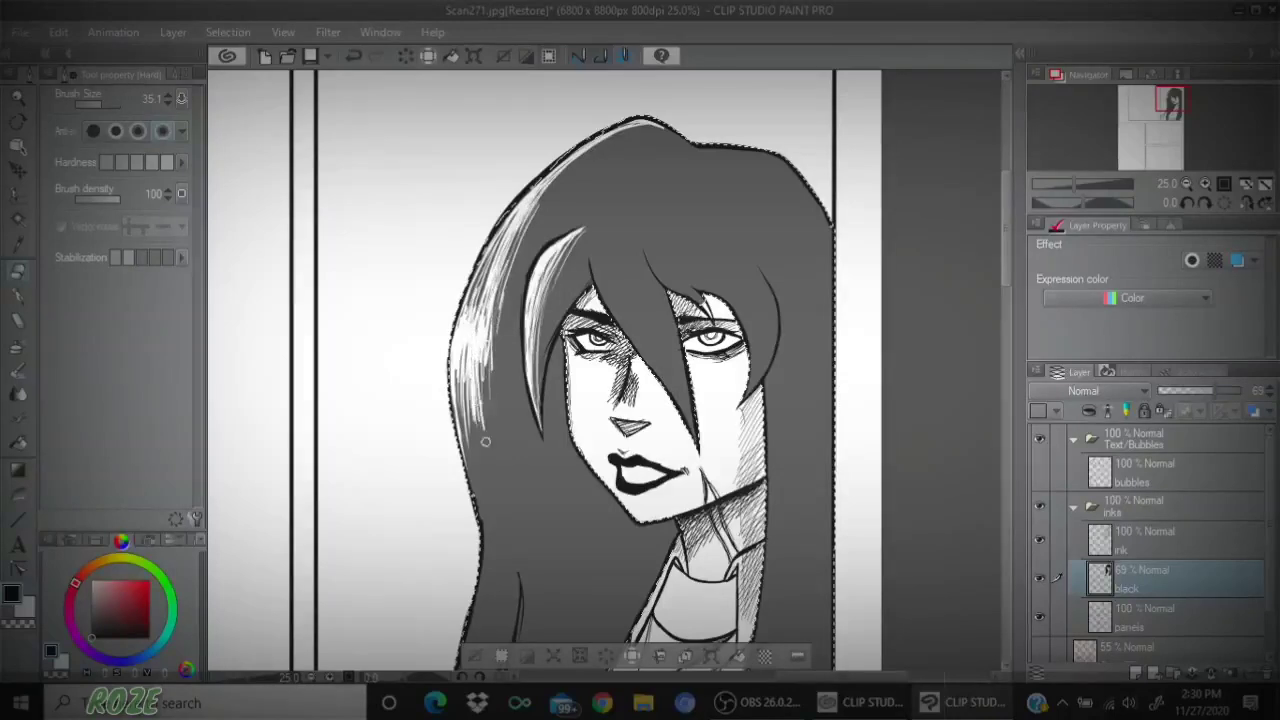
drag(490, 375, 488, 439)
- Break up the left hair highlights with thin black strands using the pen at brush size 12.8
click(18, 296)
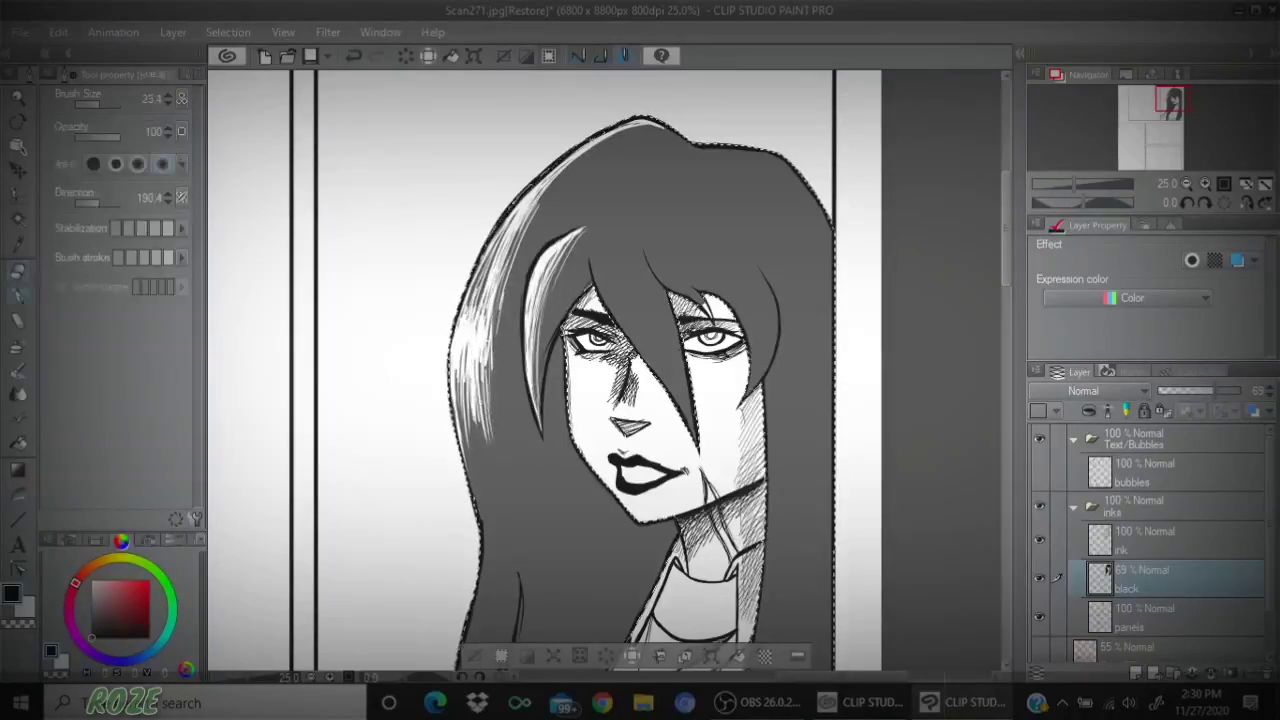
click(190, 75)
click(179, 190)
click(66, 75)
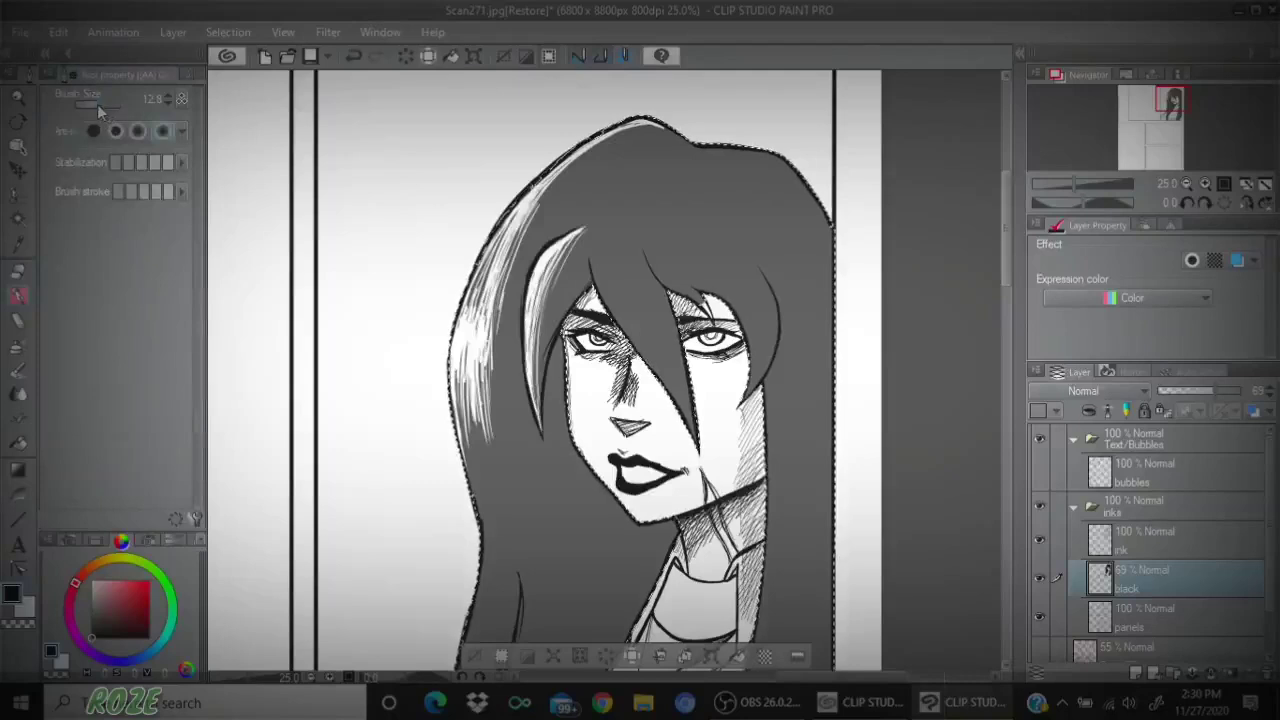
drag(97, 104, 93, 104)
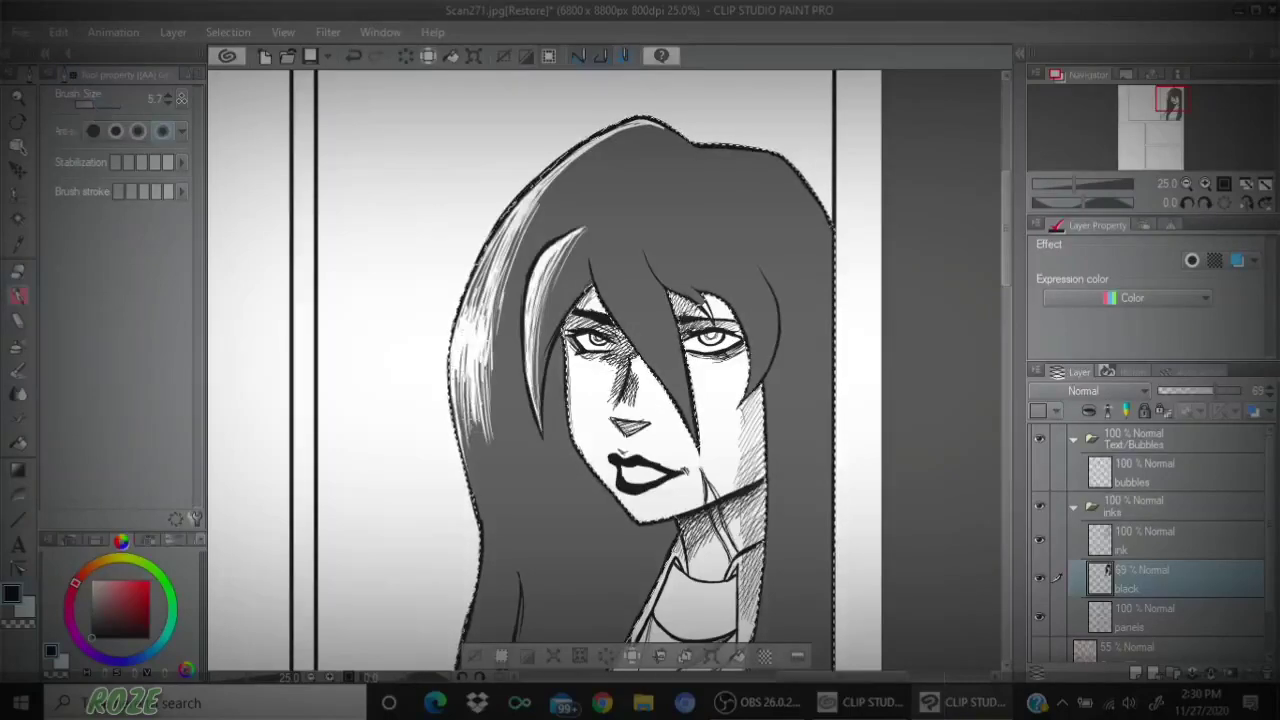
click(97, 104)
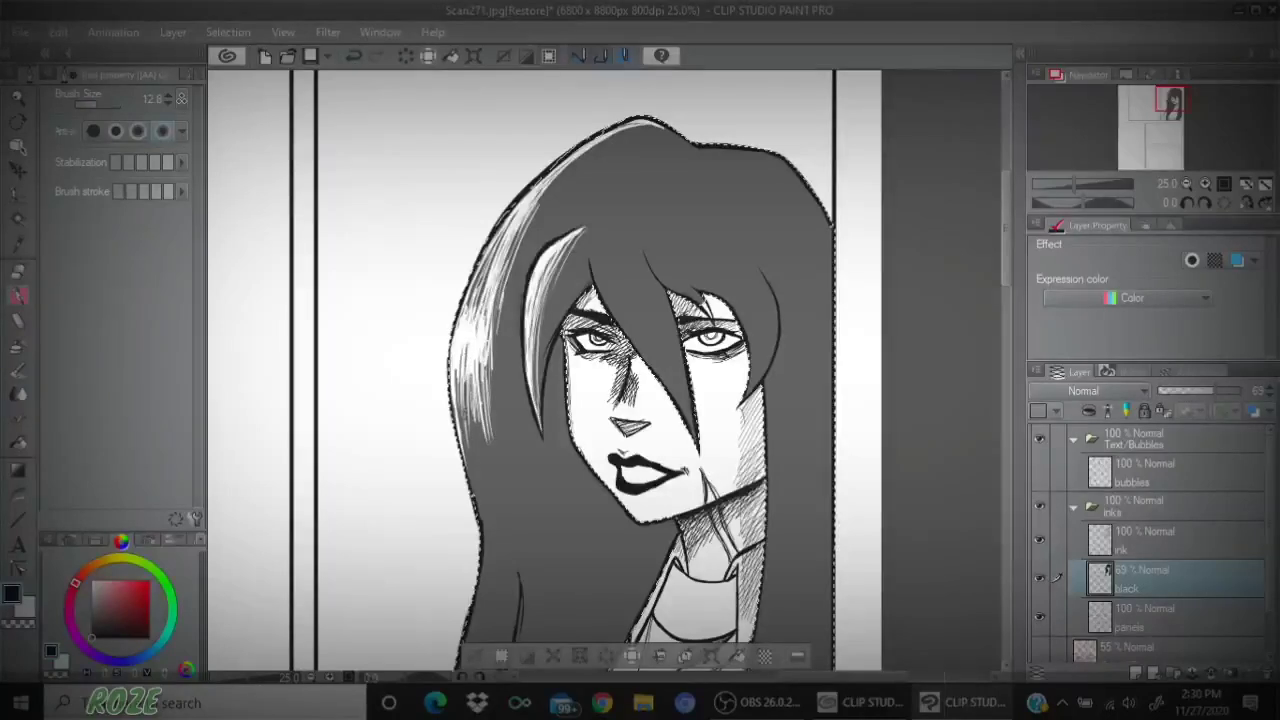
drag(464, 328, 485, 275)
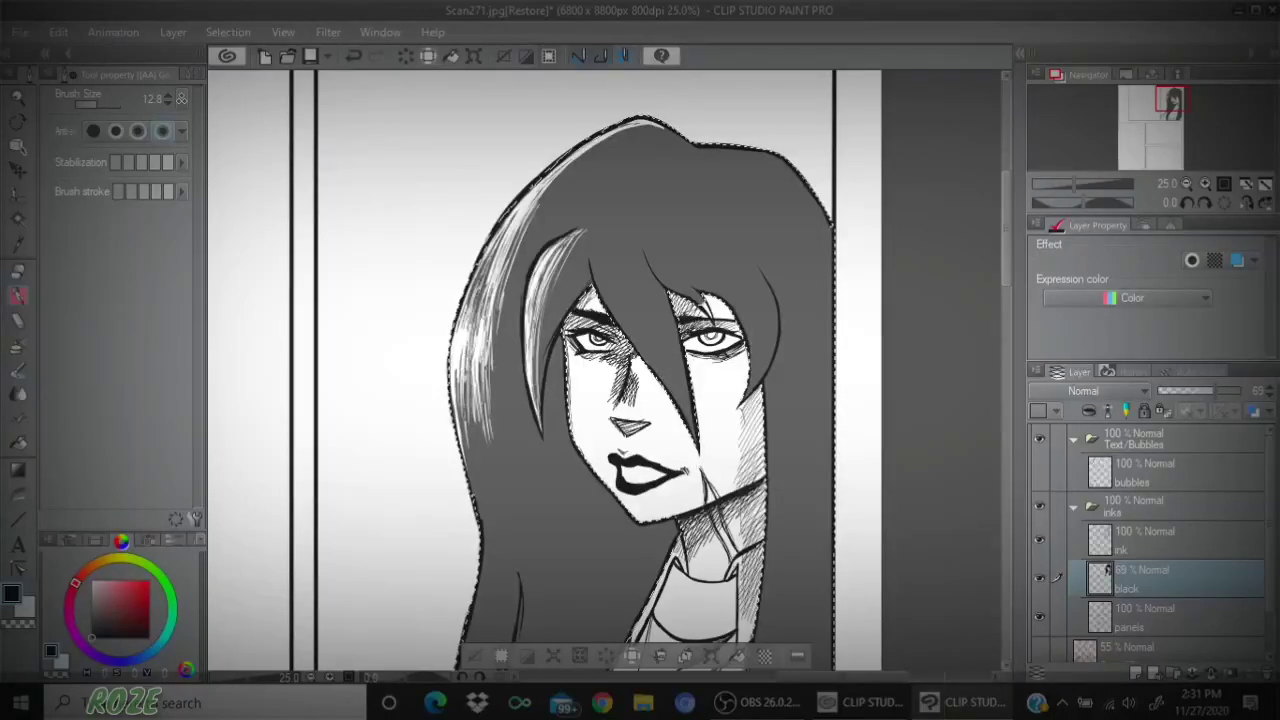
- Erase a rim highlight around the crown's dip and streaks down the hair's upper-right side with the Hard eraser
key(e)
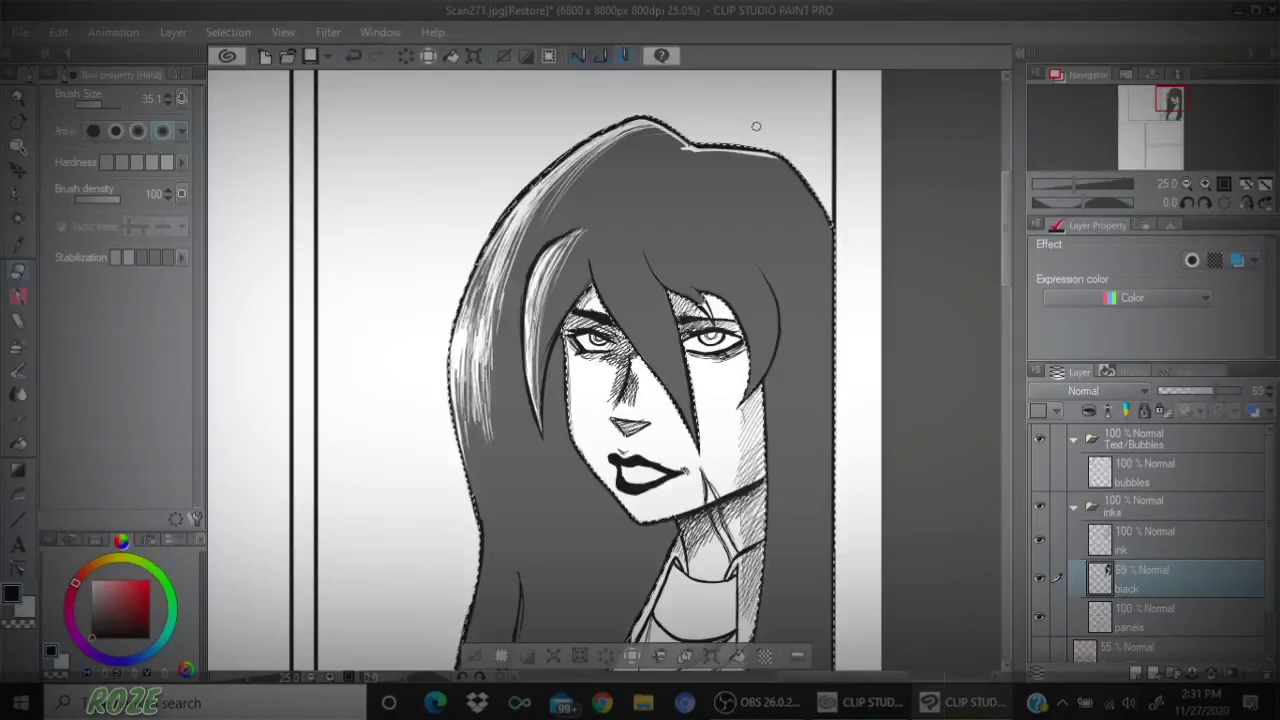
drag(688, 148, 660, 130)
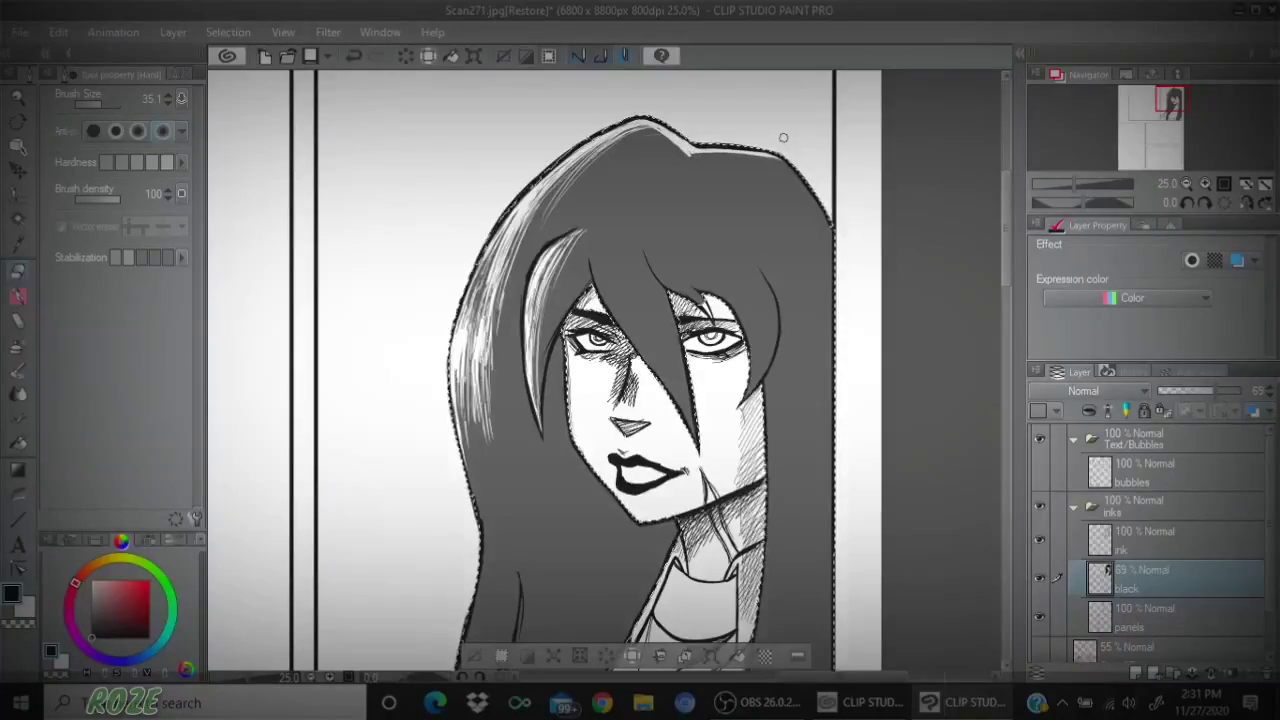
drag(785, 167, 829, 235)
mouse_move(780, 172)
mouse_down()
mouse_move(824, 236)
mouse_move(818, 213)
mouse_move(807, 228)
mouse_move(823, 250)
mouse_move(780, 192)
mouse_move(812, 232)
mouse_move(792, 213)
mouse_move(830, 265)
mouse_up()
drag(779, 211, 822, 276)
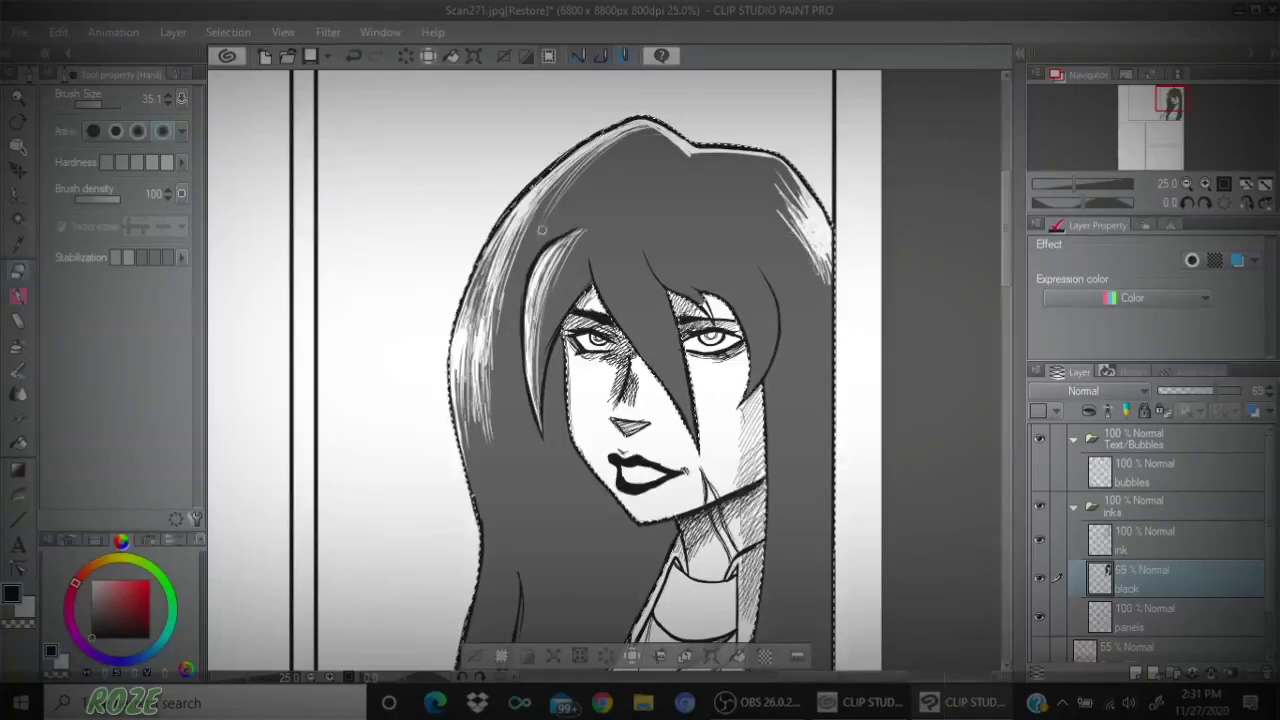
- Carve long thin highlight strands between the left side highlight and the curved bang strand
drag(543, 225, 496, 374)
drag(571, 175, 505, 328)
mouse_move(556, 202)
mouse_down()
mouse_move(506, 390)
mouse_move(512, 285)
mouse_move(514, 470)
mouse_move(512, 318)
mouse_move(538, 222)
mouse_up()
- Ink black strands over the upper-left hair highlights with the size 12.8 pen and restore the black layer's opacity to 100%
click(27, 291)
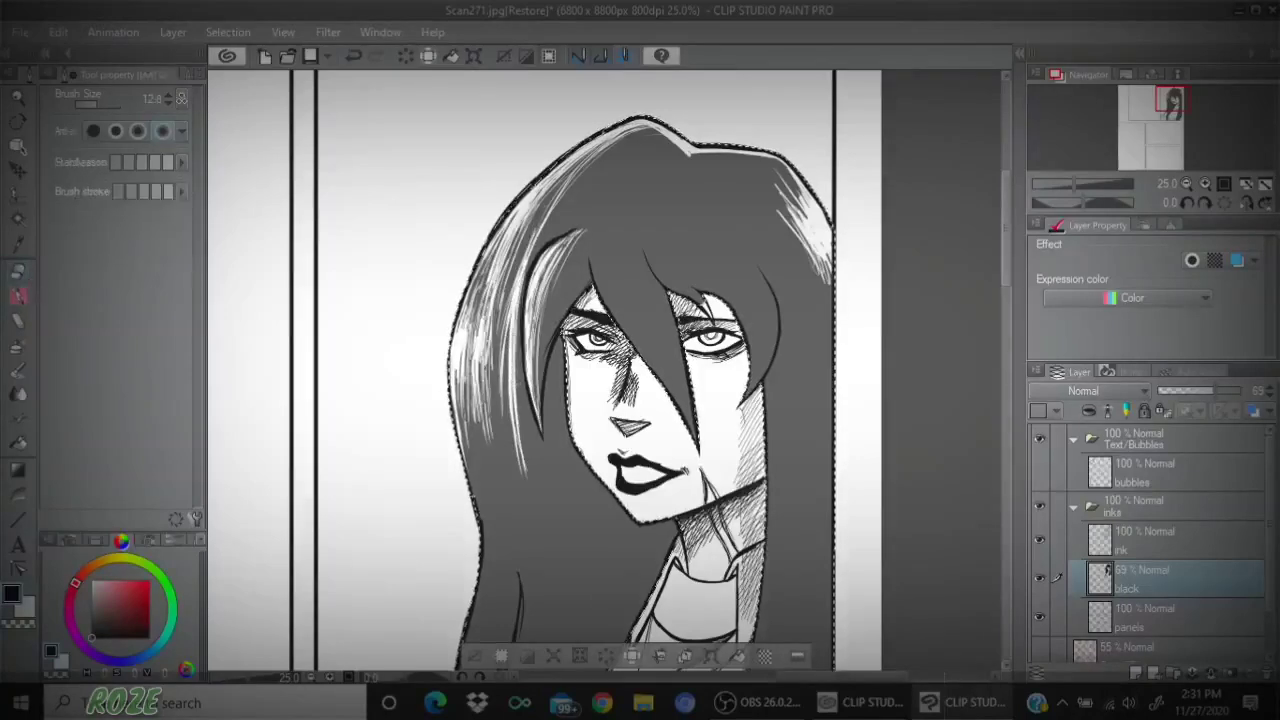
drag(602, 134, 525, 224)
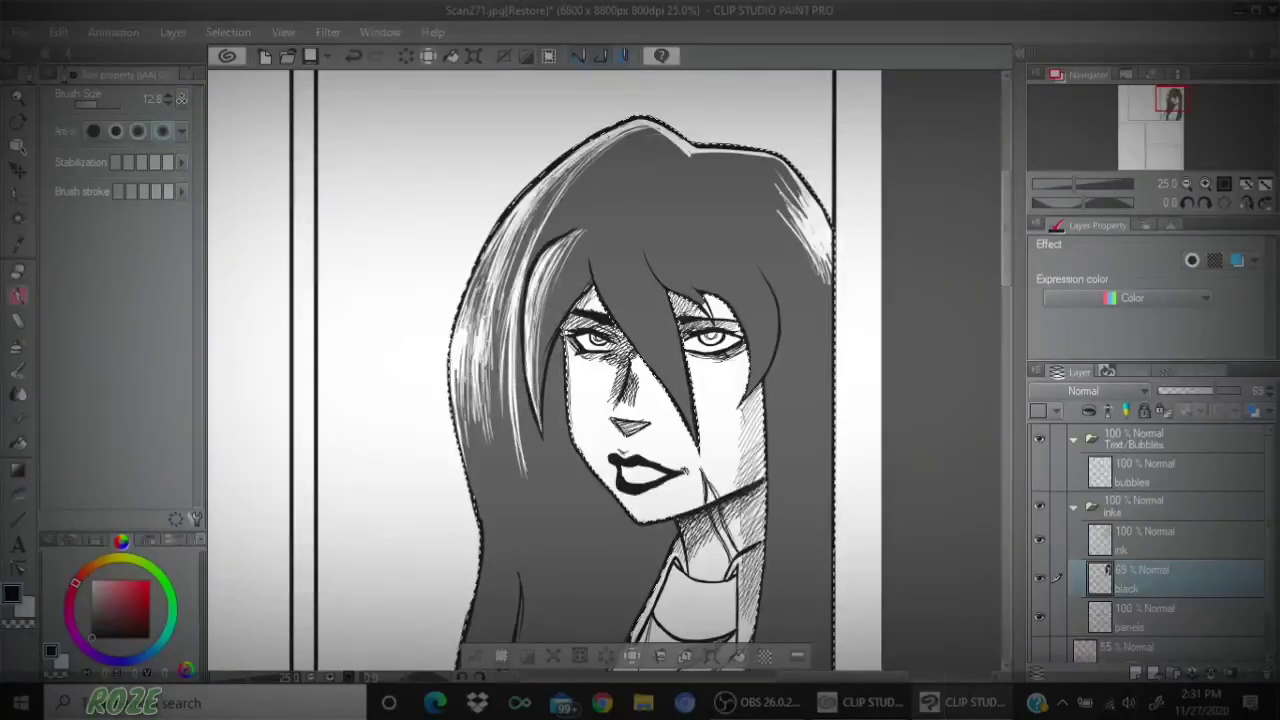
drag(623, 131, 591, 151)
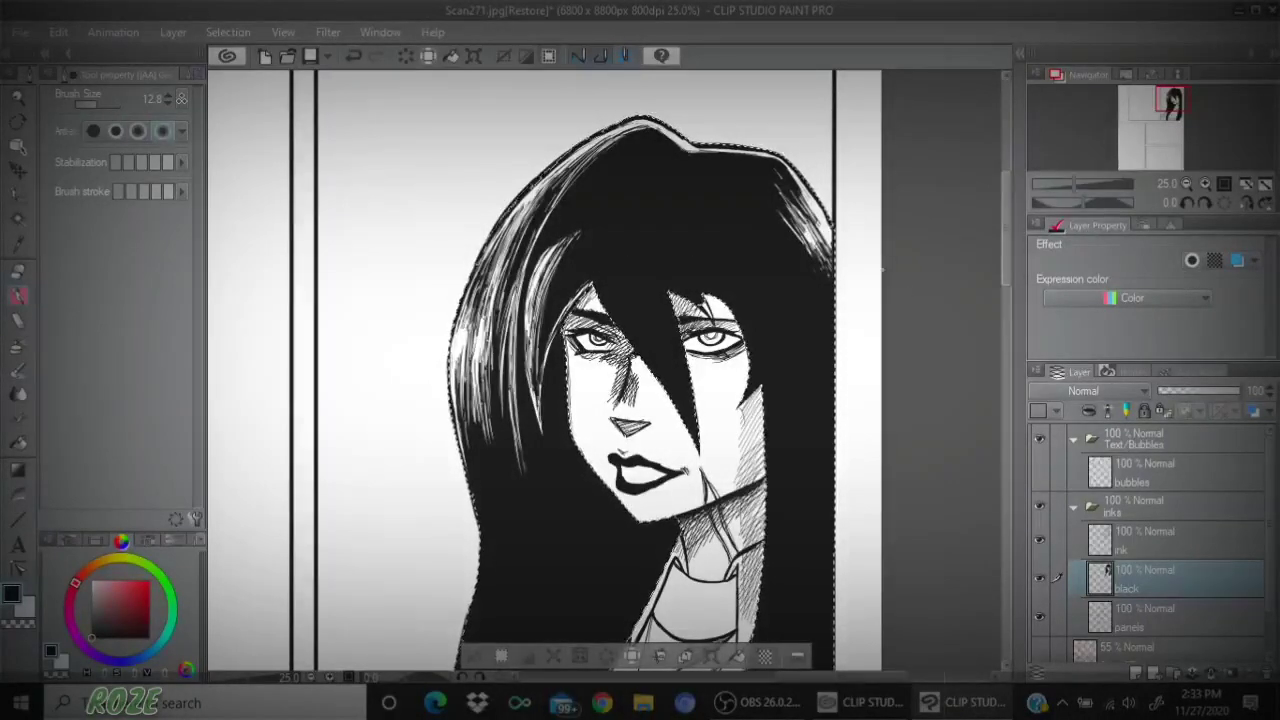
- Check how the speech bubble overlaps the woman's hair by showing the bubbles layer briefly, then hide it again
drag(905, 298, 950, 93)
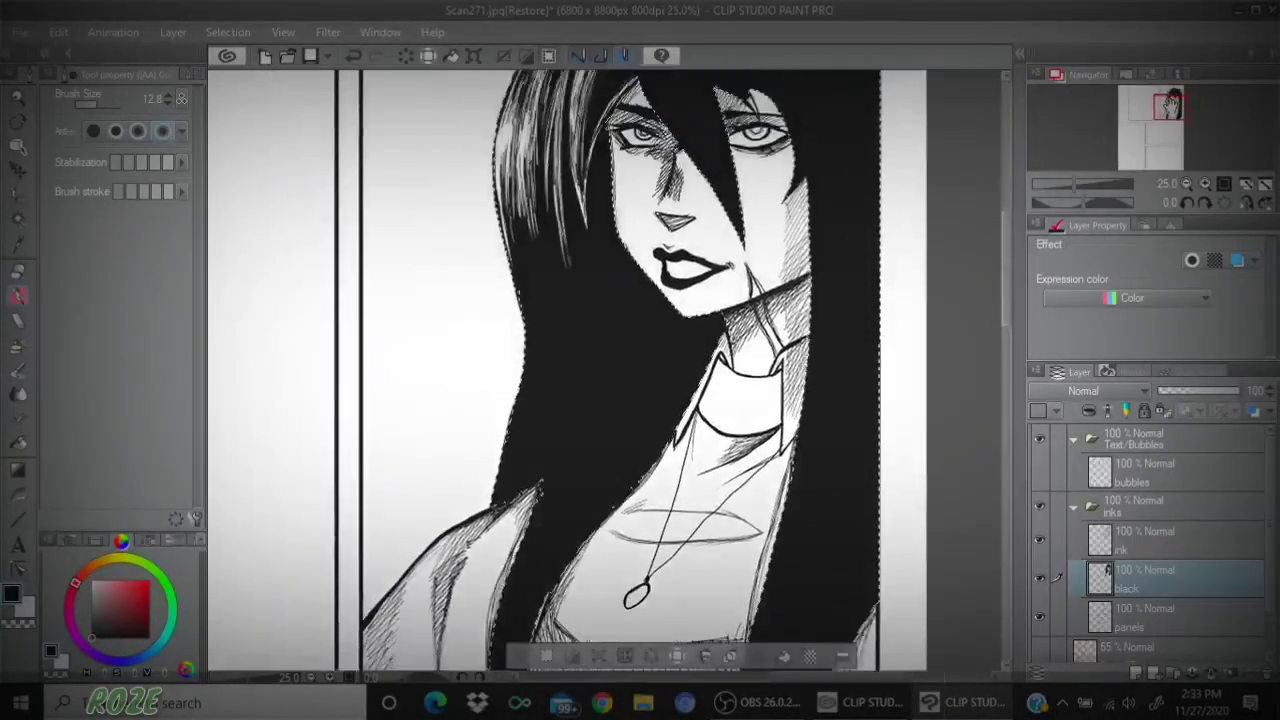
click(1037, 464)
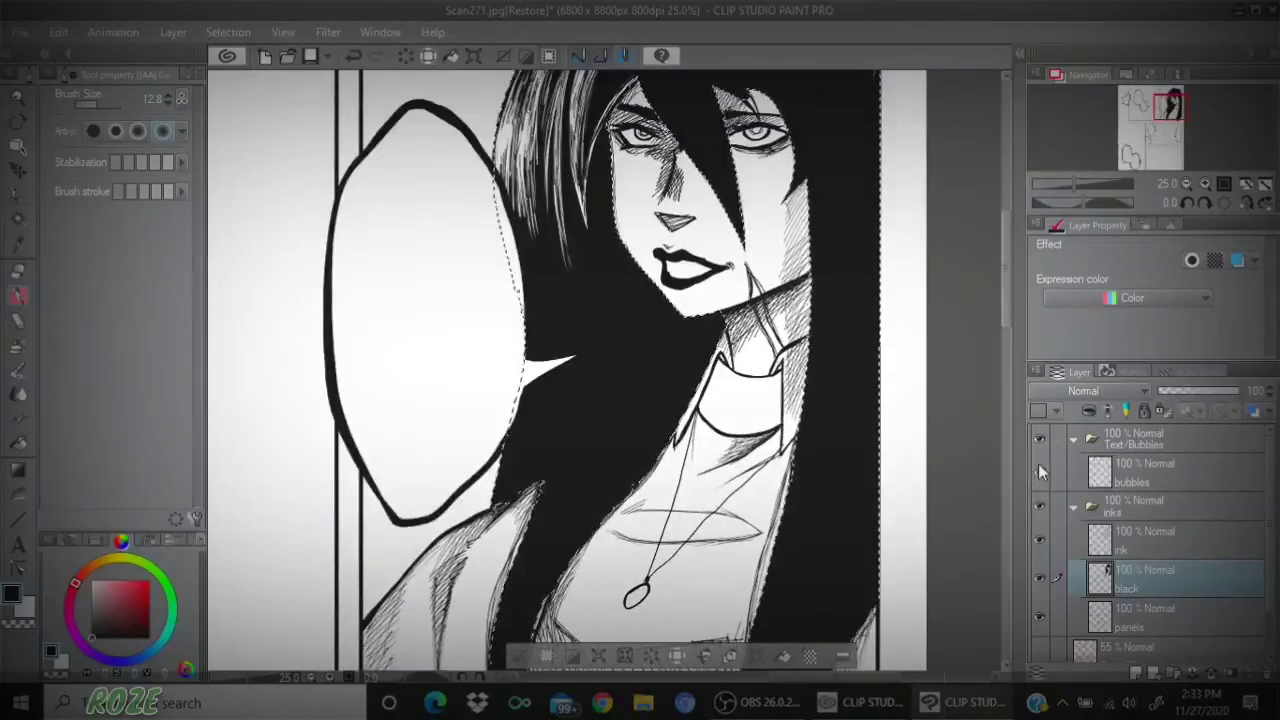
click(1037, 462)
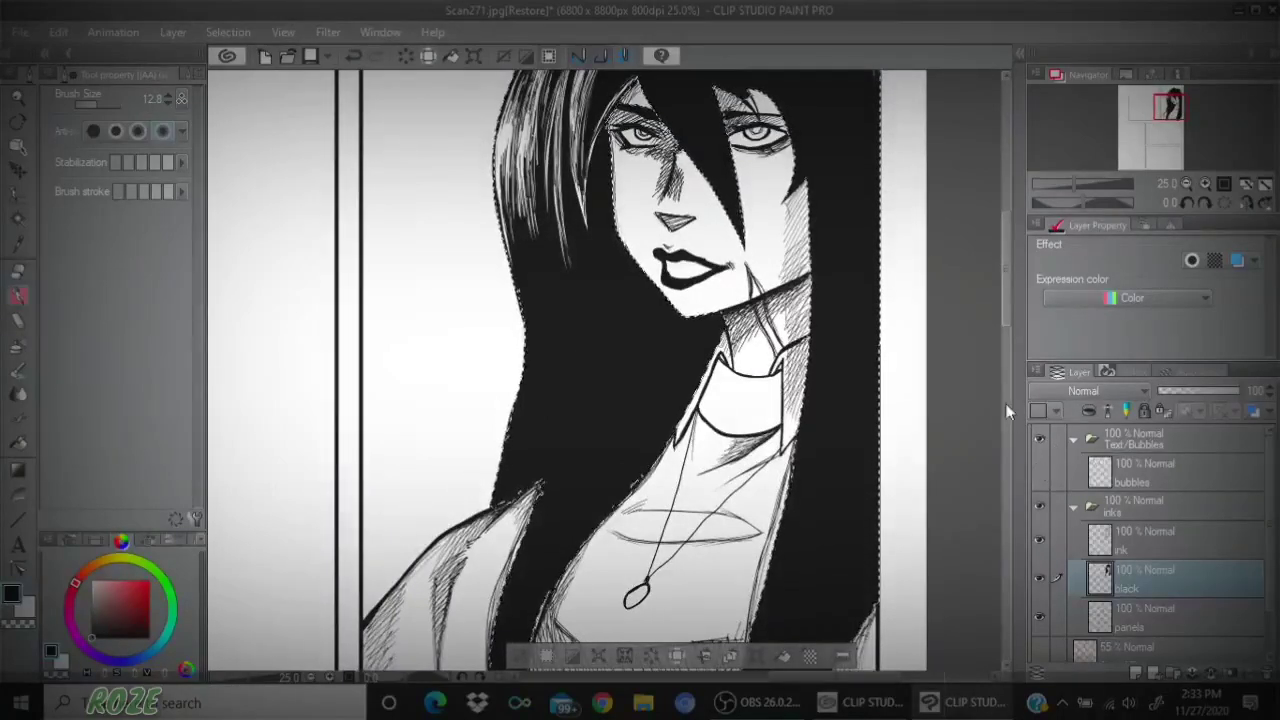
- Carve a thin curved highlight from the woman's jaw down to the shoulder lock with the Hard eraser
key(e)
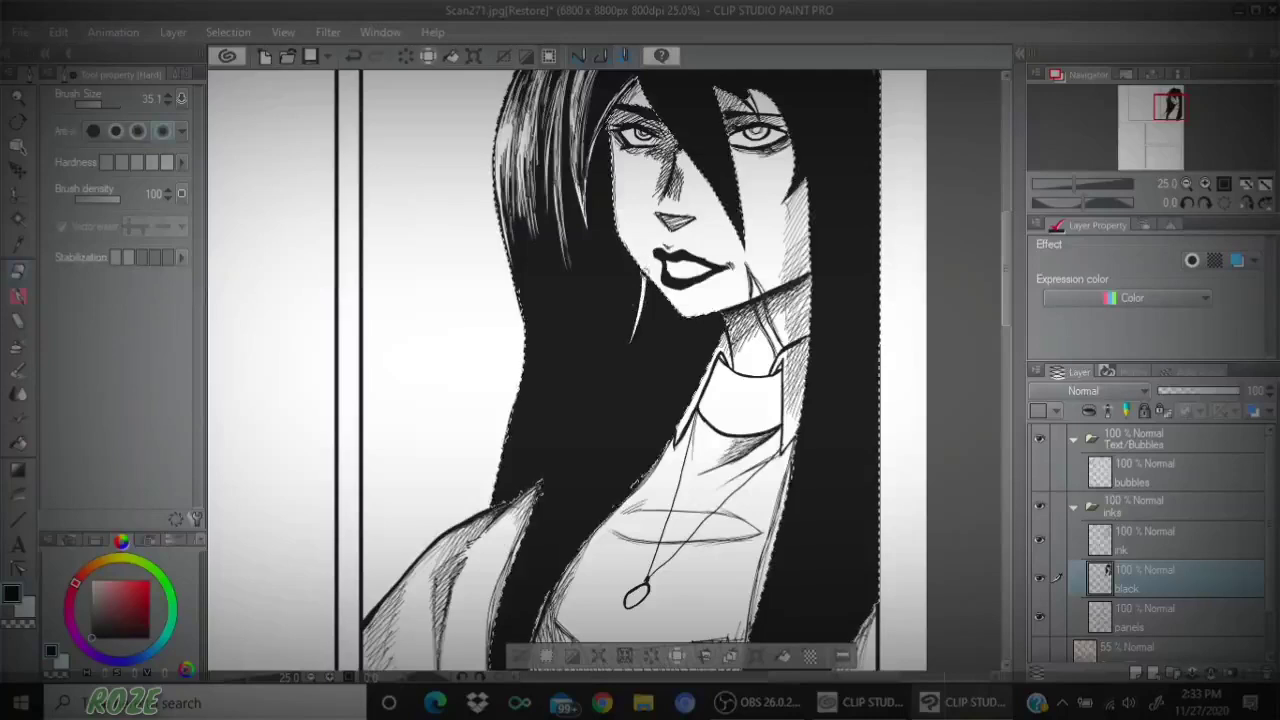
mouse_move(643, 280)
mouse_down()
mouse_move(598, 412)
mouse_move(541, 514)
mouse_up()
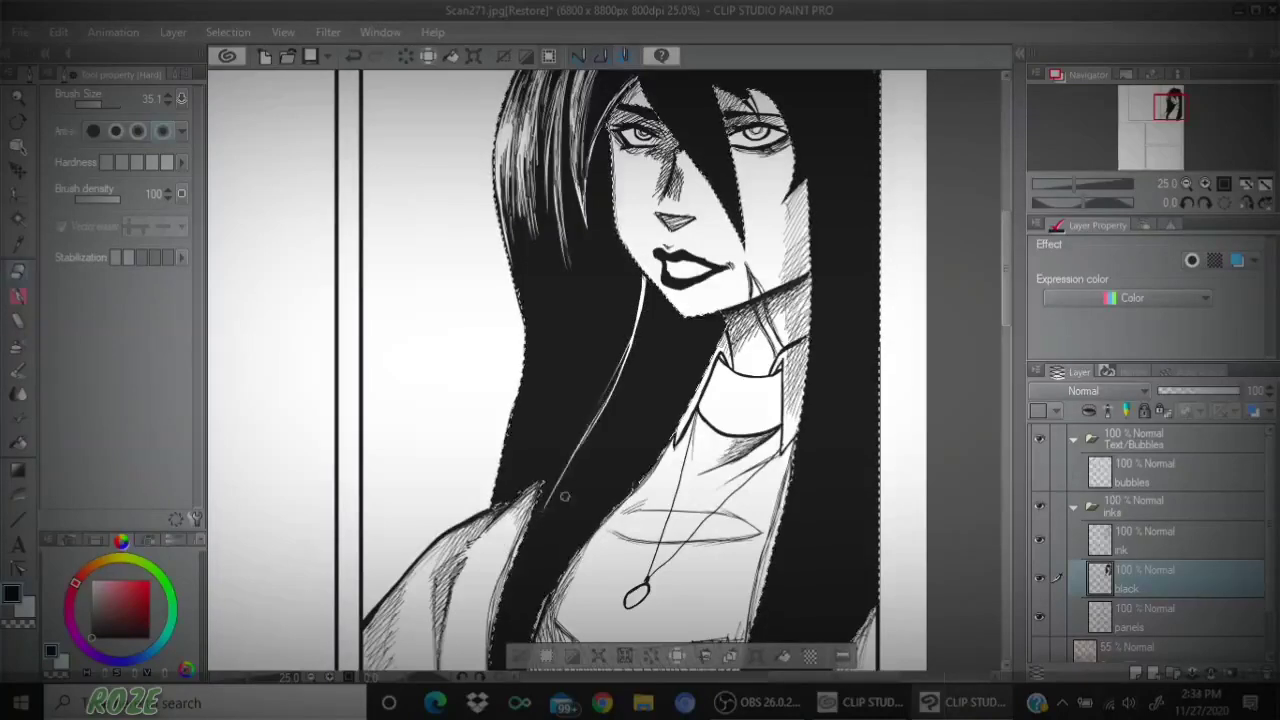
click(1168, 114)
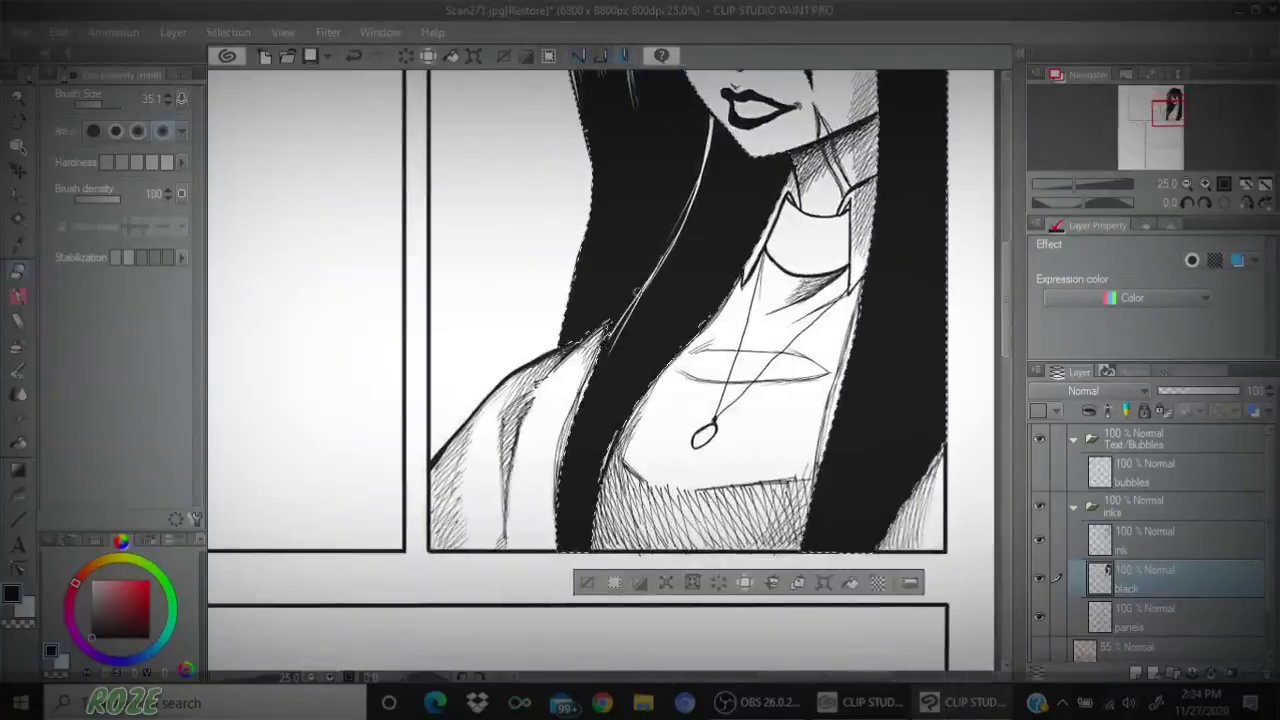
mouse_move(616, 319)
mouse_down()
mouse_move(658, 262)
mouse_move(612, 348)
mouse_up()
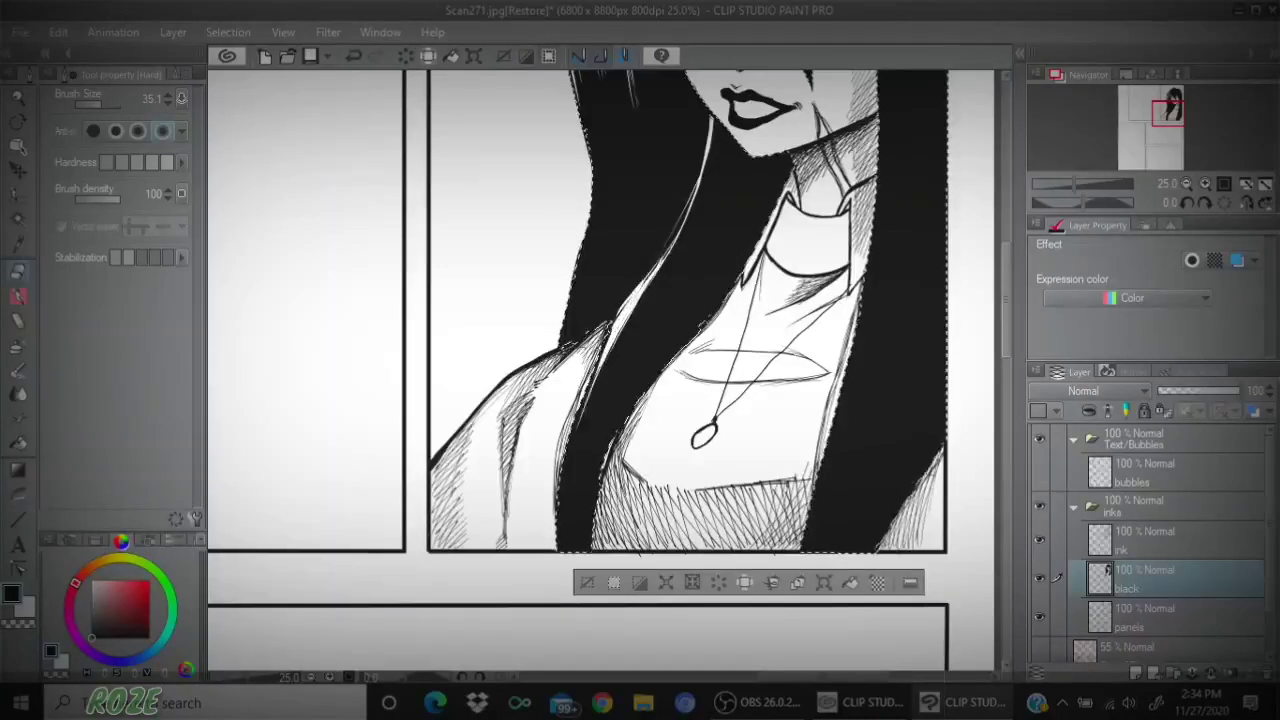
- Carve several thin highlight strands into the lock of hair falling over the woman's shoulder with the Hard eraser
drag(579, 466, 592, 416)
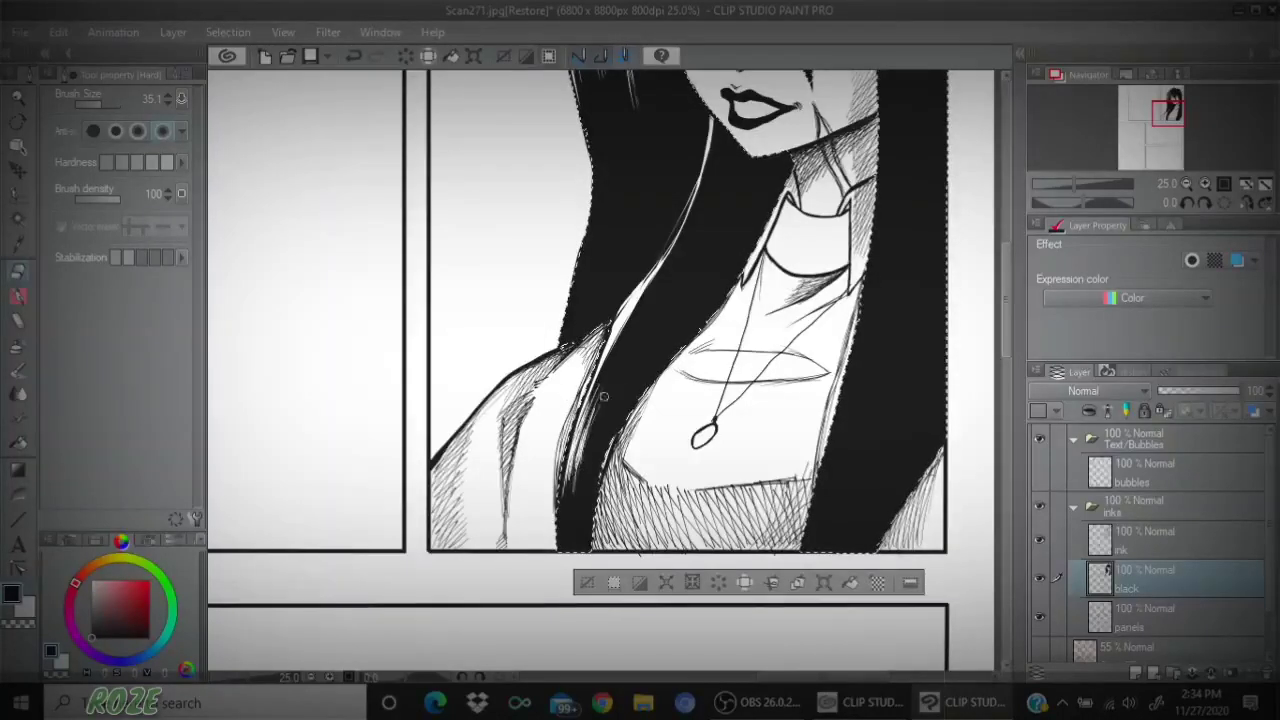
drag(588, 438, 628, 370)
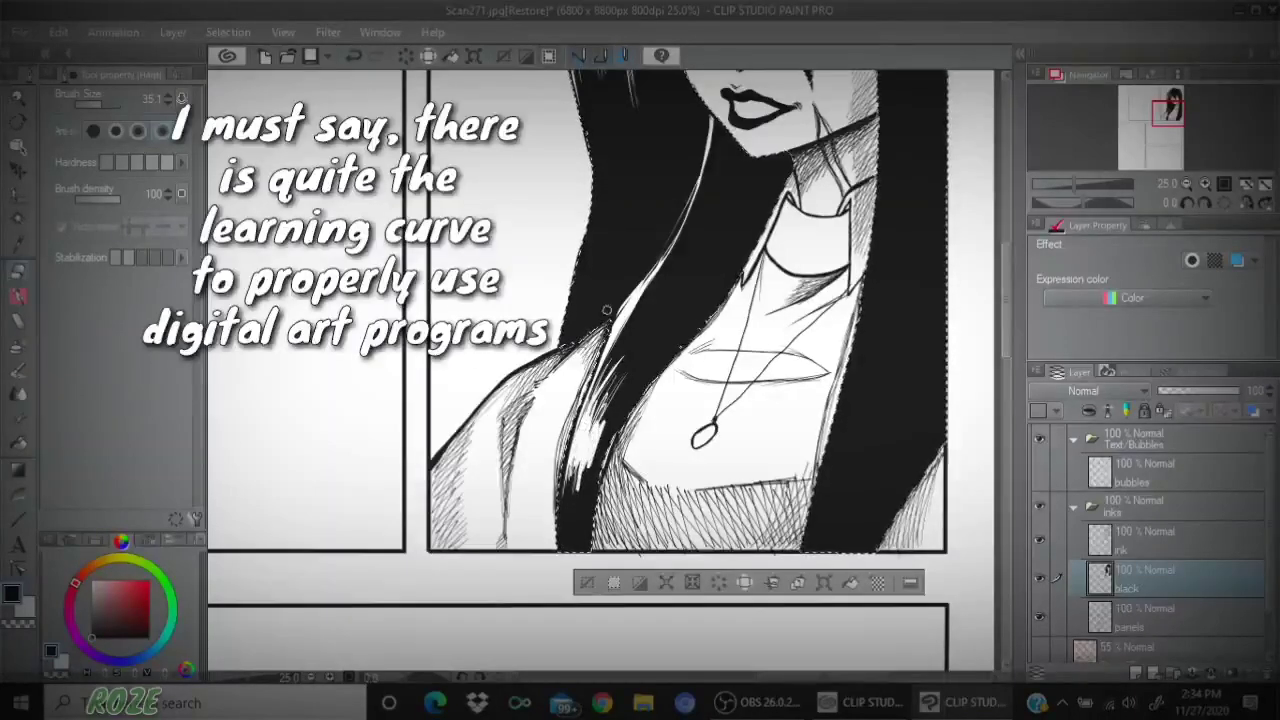
drag(606, 309, 598, 342)
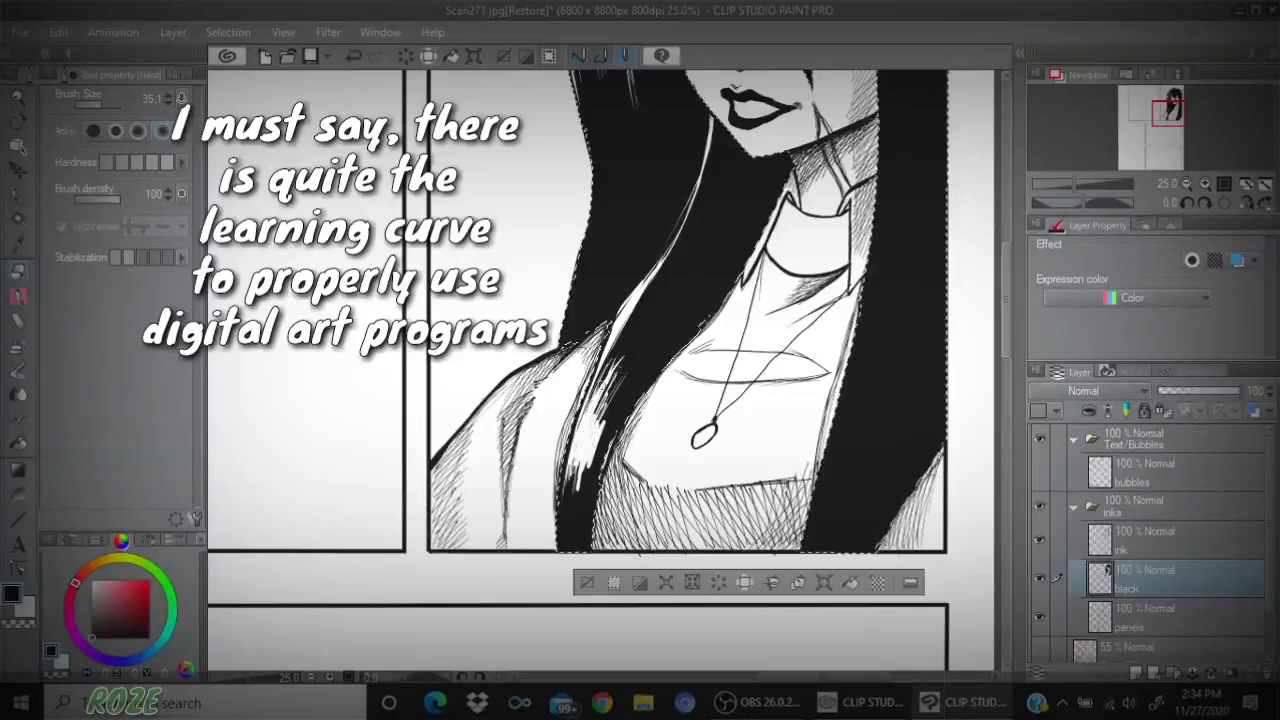
- Carve tapered highlight strands into the black hair on the right side of the head, above and beside the eye
drag(1182, 102, 1179, 107)
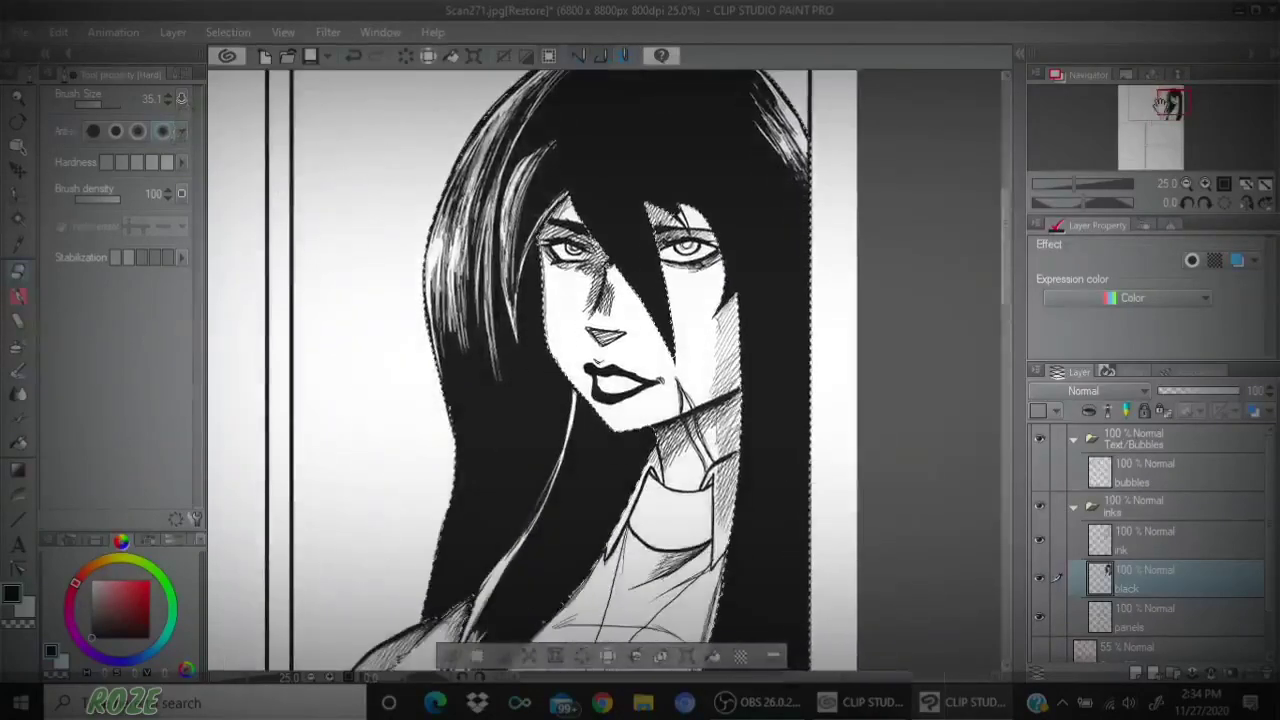
drag(732, 154, 760, 200)
drag(756, 167, 784, 212)
drag(750, 150, 794, 228)
mouse_move(764, 158)
mouse_down()
mouse_move(798, 228)
mouse_move(798, 216)
mouse_up()
drag(773, 163, 806, 210)
drag(786, 179, 809, 207)
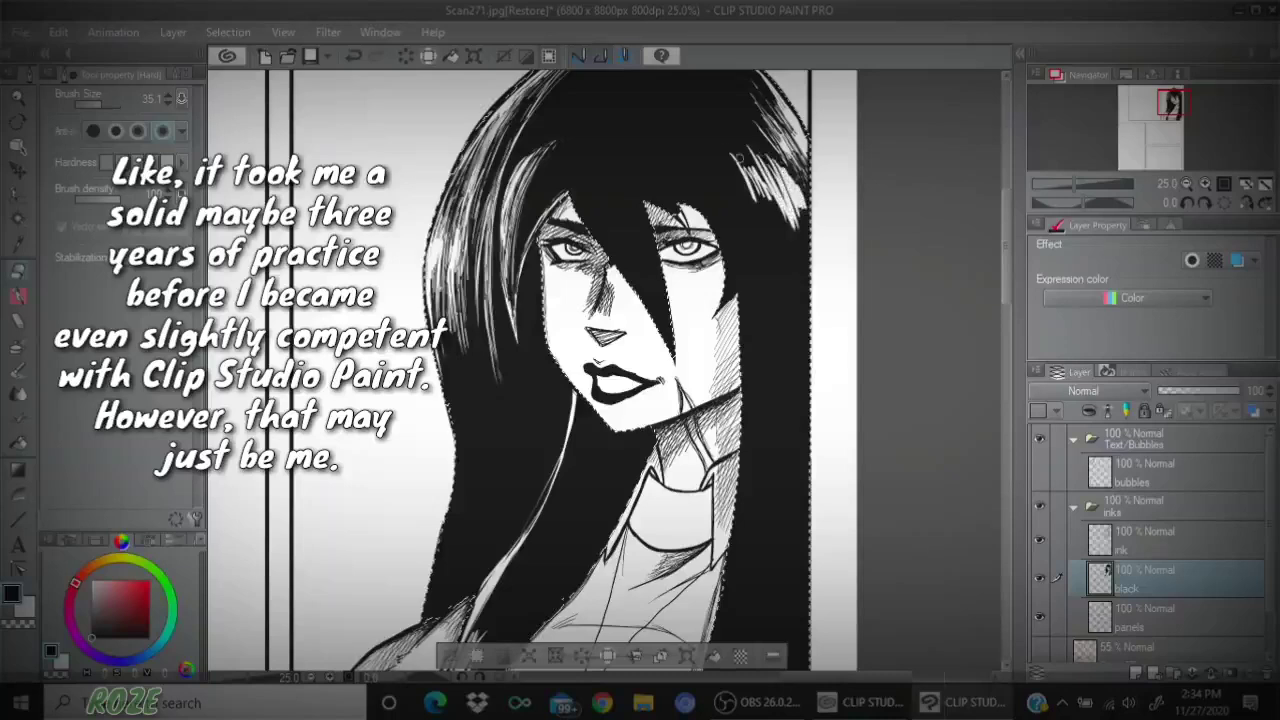
drag(706, 124, 744, 203)
- Carve long curved highlight strands down the central bang that crosses the face between the eyes
mouse_move(576, 118)
mouse_down()
mouse_move(579, 190)
mouse_move(580, 119)
mouse_move(572, 158)
mouse_up()
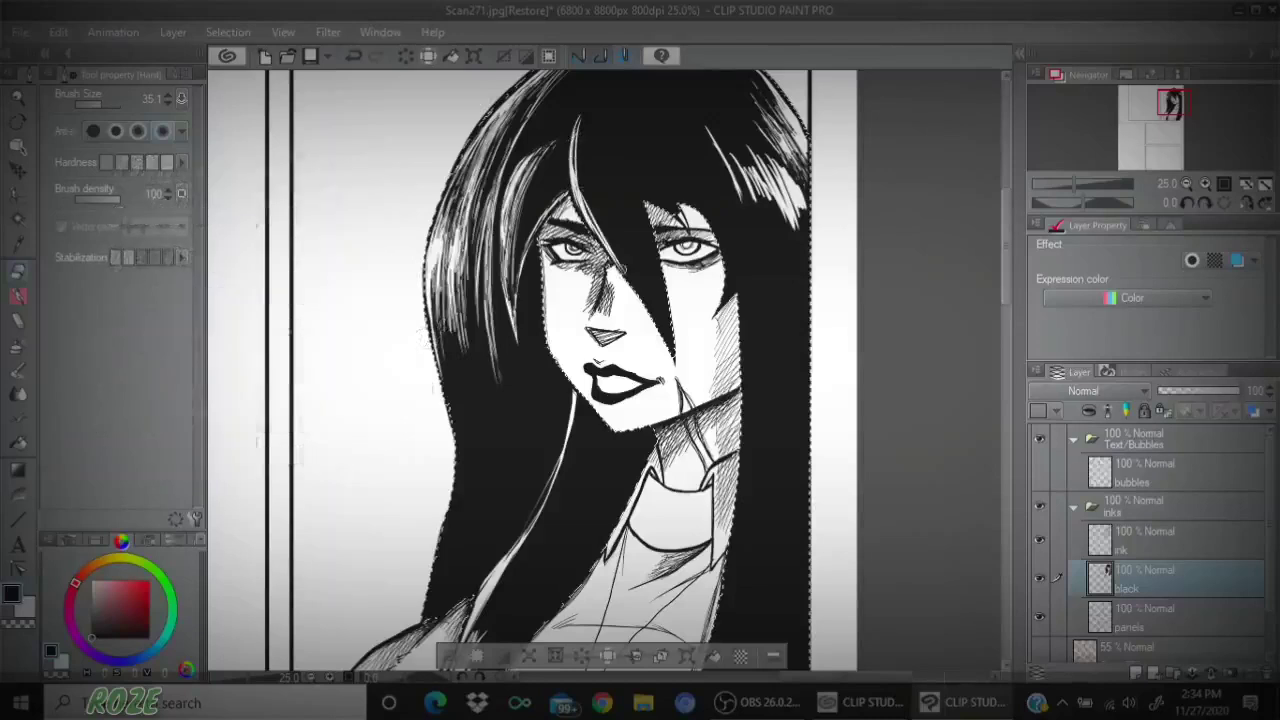
drag(626, 268, 606, 236)
drag(624, 264, 600, 220)
drag(574, 142, 586, 190)
drag(577, 142, 590, 191)
mouse_move(478, 160)
mouse_down()
mouse_move(446, 238)
mouse_move(454, 197)
mouse_move(454, 214)
mouse_up()
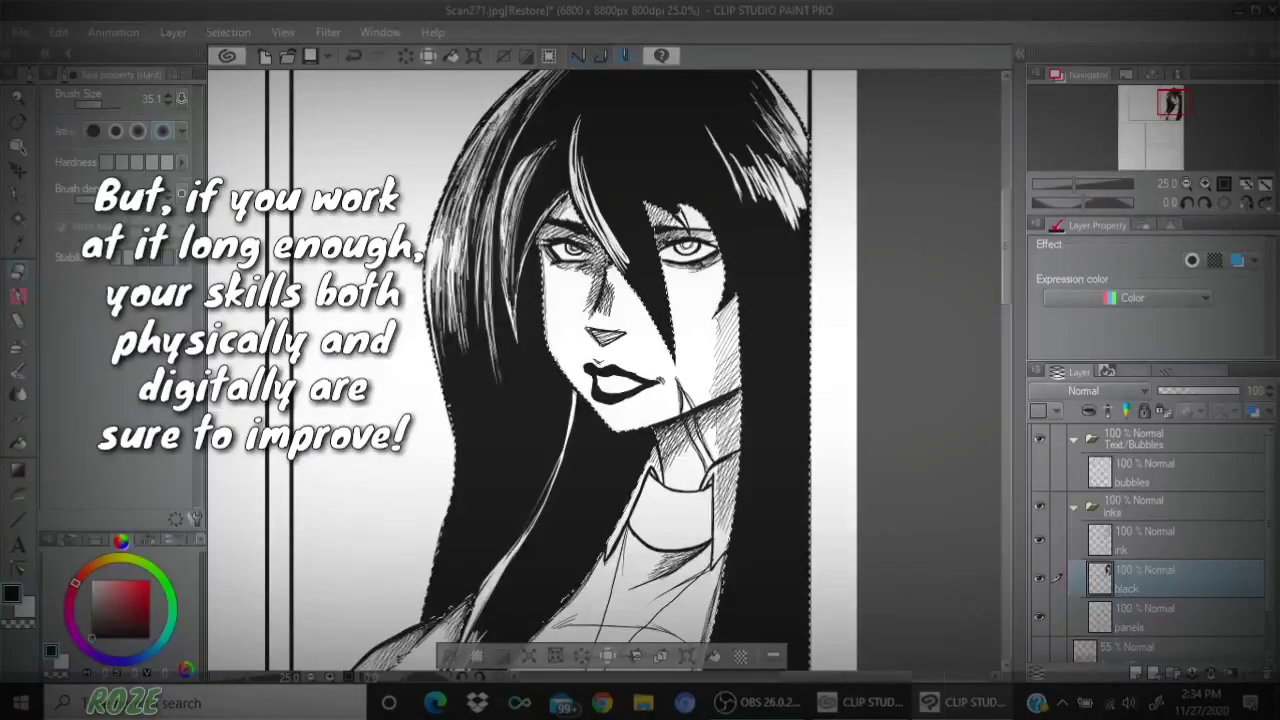
drag(636, 270, 610, 220)
mouse_move(650, 292)
mouse_down()
mouse_move(612, 224)
mouse_move(627, 260)
mouse_up()
drag(654, 300, 609, 212)
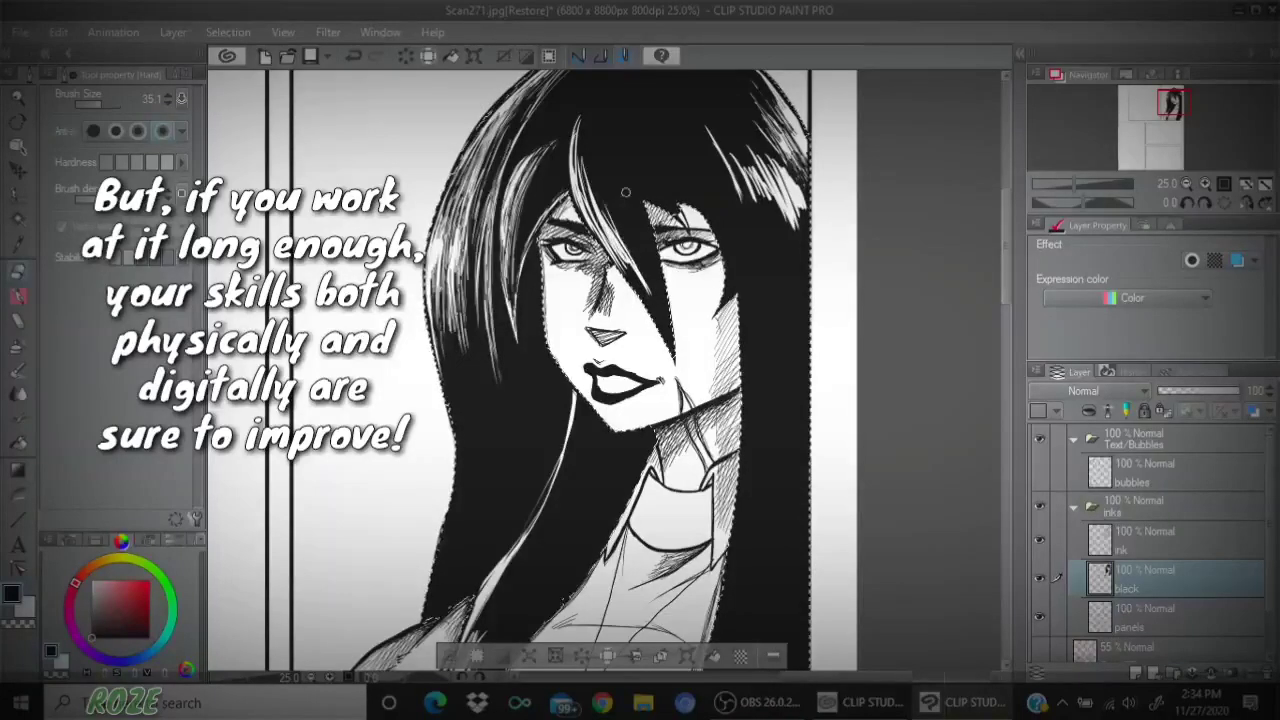
- Carve a short thin highlight along the edge of the bangs above the right-hand eye
drag(626, 158, 641, 200)
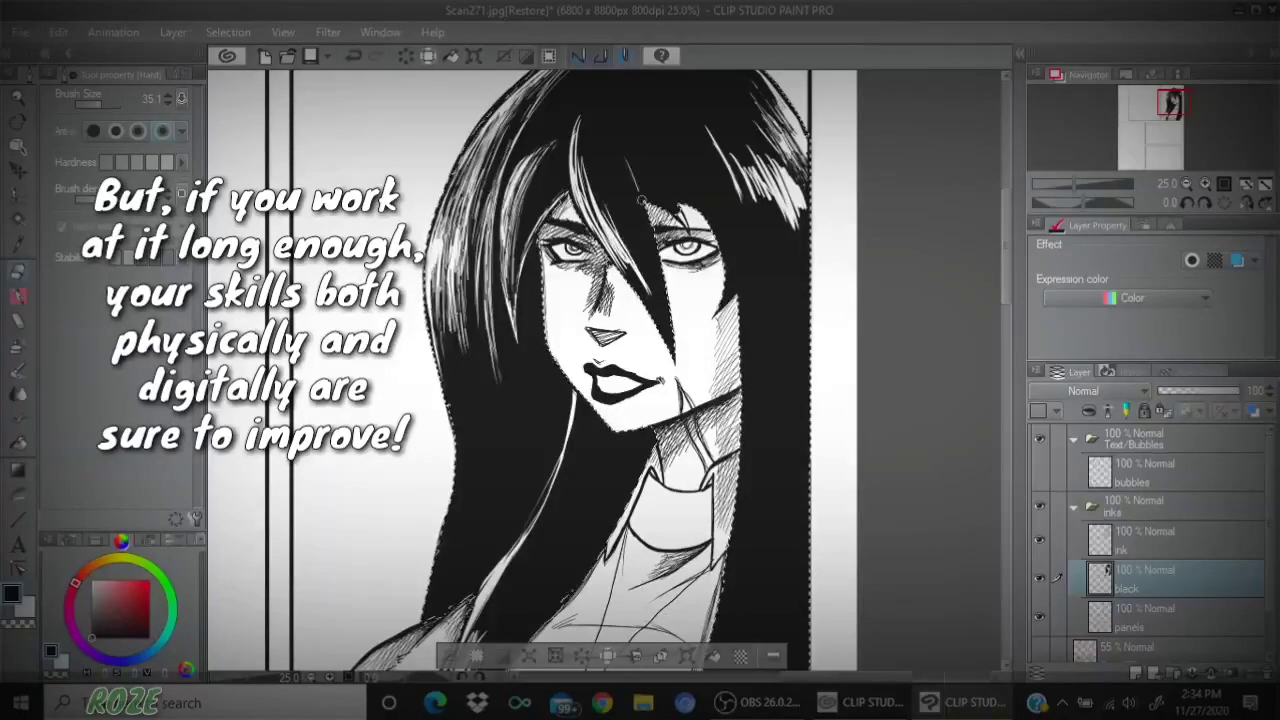
click(353, 56)
click(376, 57)
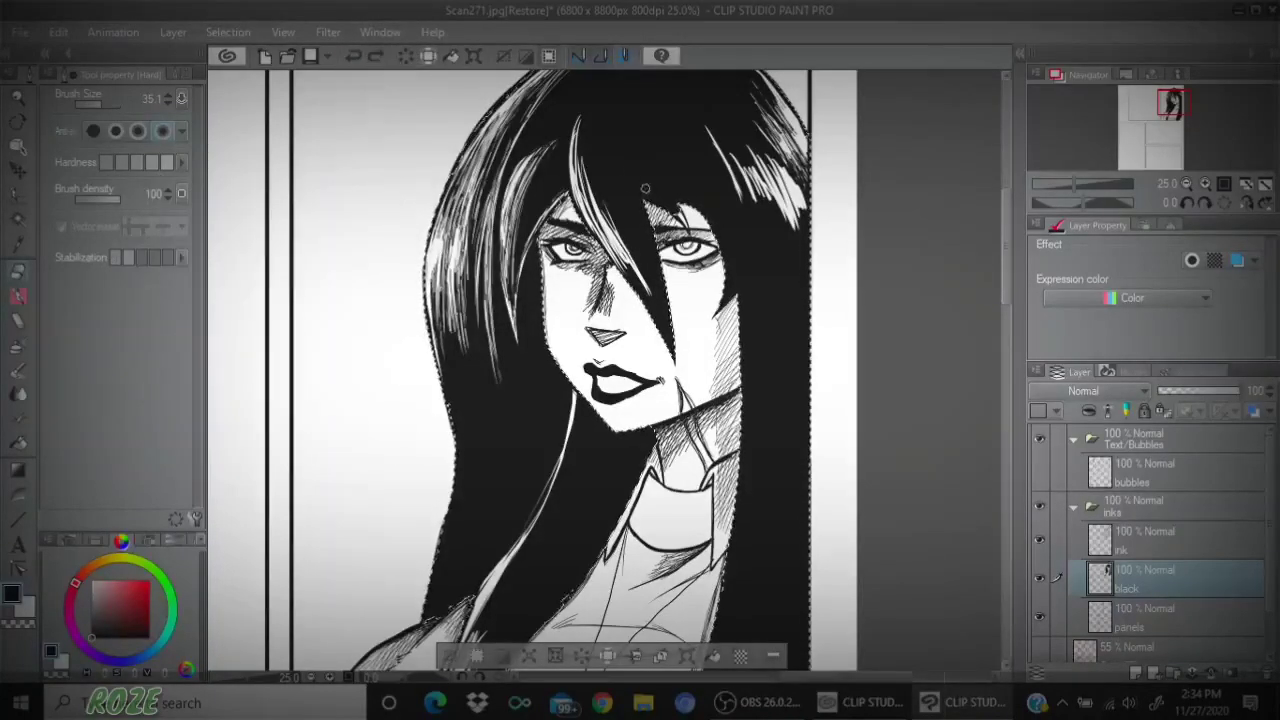
mouse_move(652, 200)
mouse_down()
mouse_move(627, 176)
mouse_move(622, 334)
mouse_up()
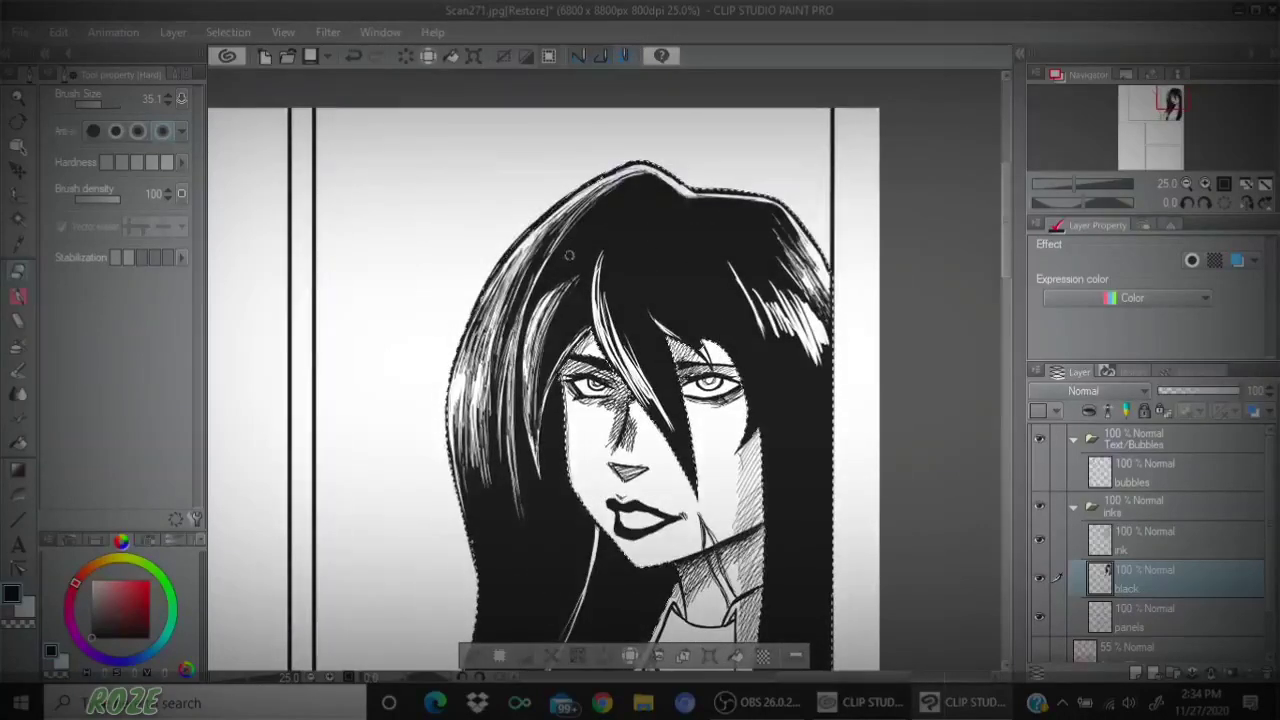
mouse_move(572, 252)
mouse_down()
mouse_move(598, 227)
mouse_move(555, 271)
mouse_up()
drag(592, 232, 546, 286)
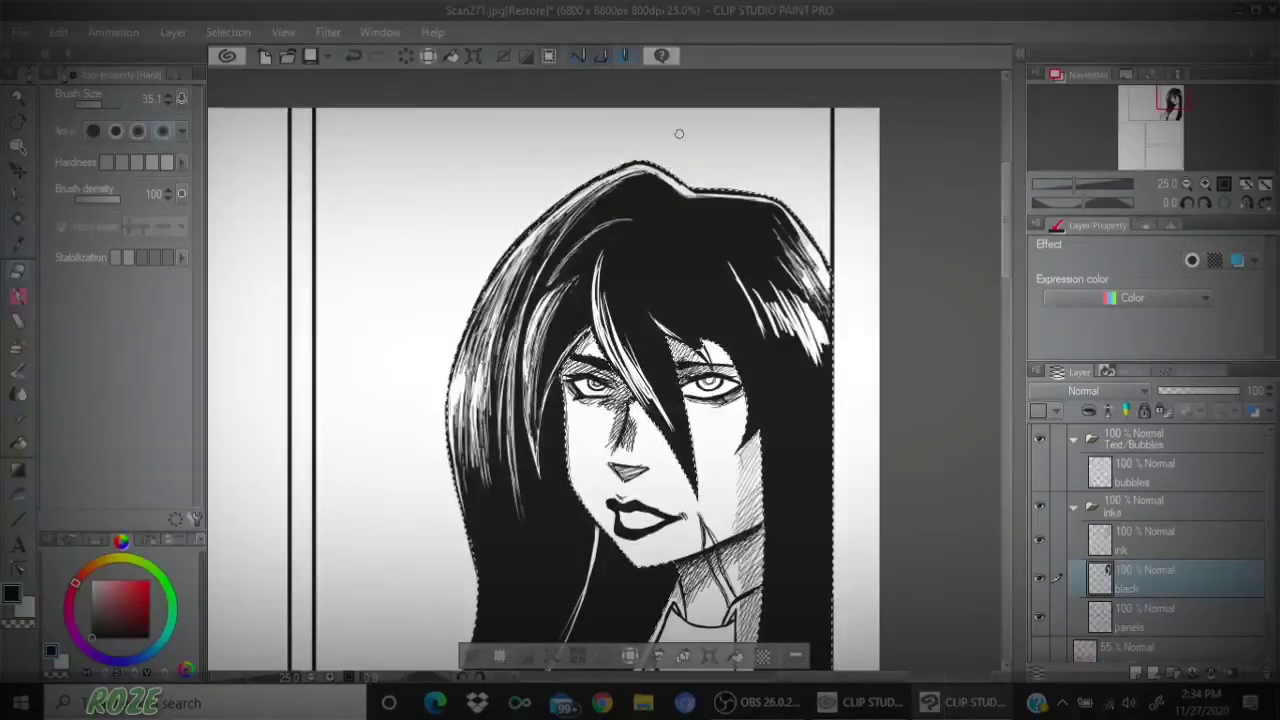
click(356, 57)
click(358, 58)
click(358, 58)
click(358, 58)
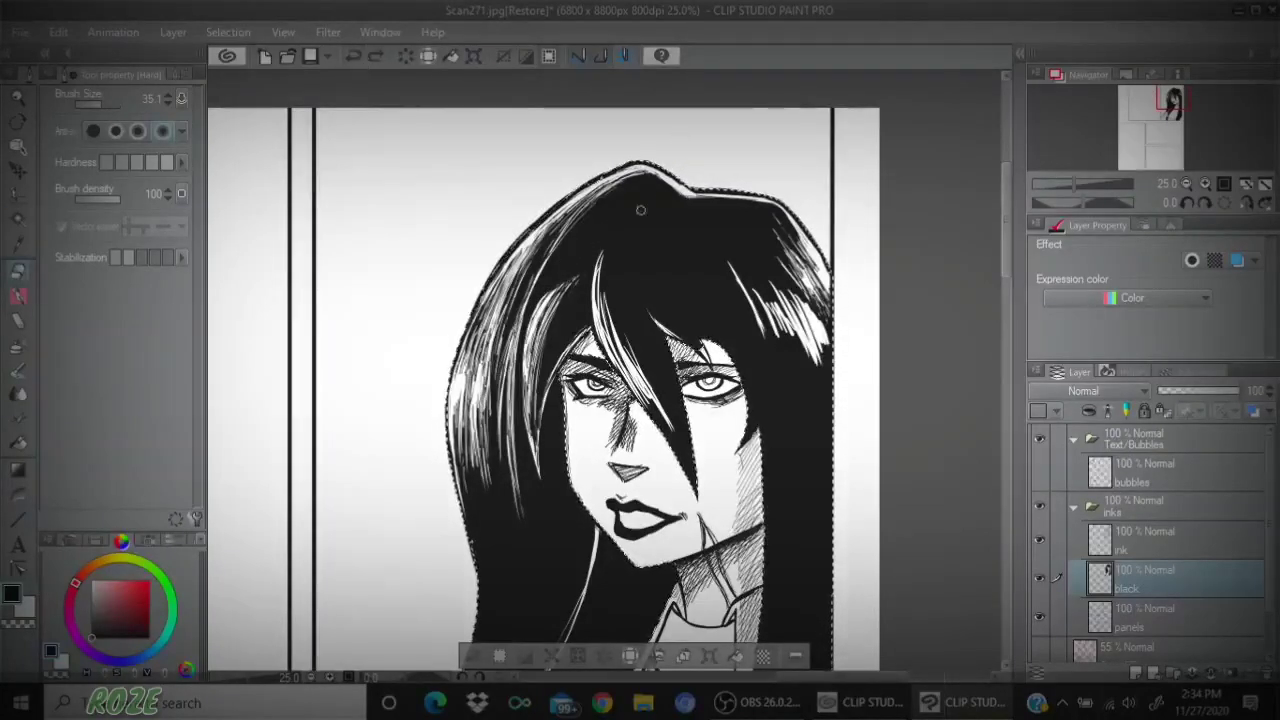
- Carve highlight strands fanning out from the hair parting at the crown, down both sides of the head
mouse_move(690, 194)
mouse_down()
mouse_move(631, 210)
mouse_move(645, 207)
mouse_move(640, 236)
mouse_move(671, 212)
mouse_move(643, 205)
mouse_move(686, 196)
mouse_move(639, 244)
mouse_up()
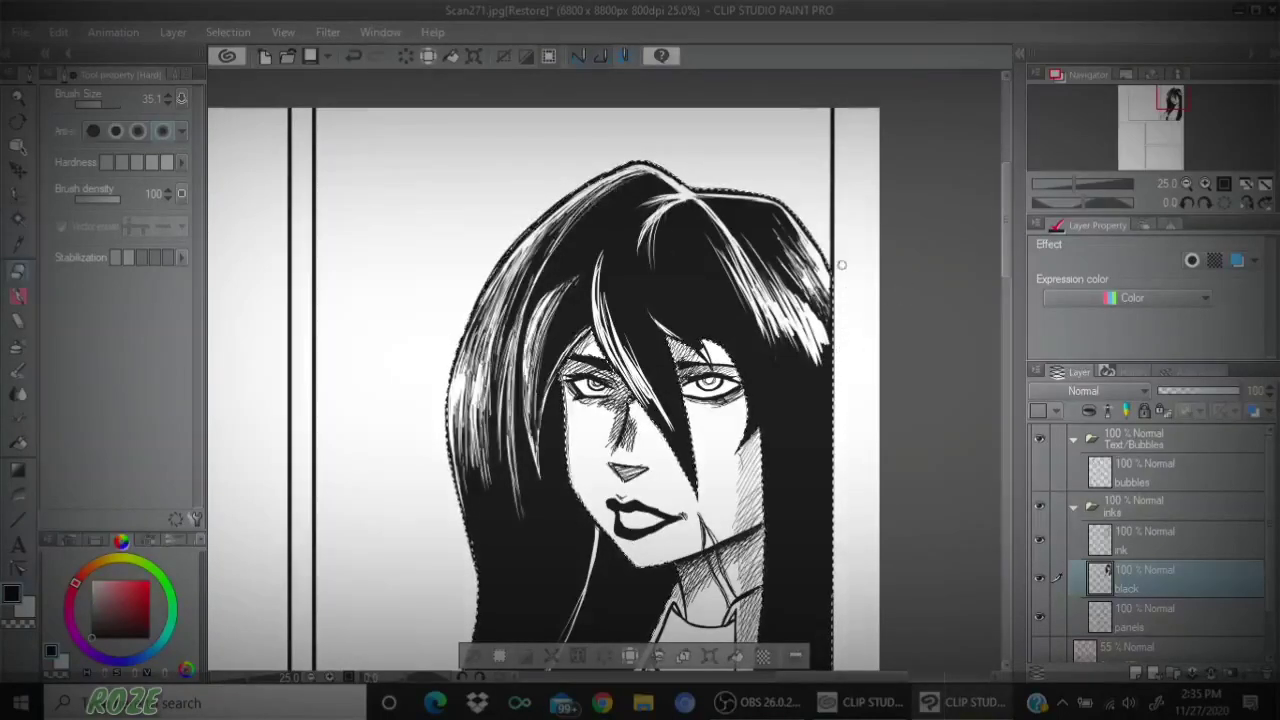
- Ink black strands over the left-side hair highlights with the brush-lettering pen at size 64.4
key(p)
click(189, 76)
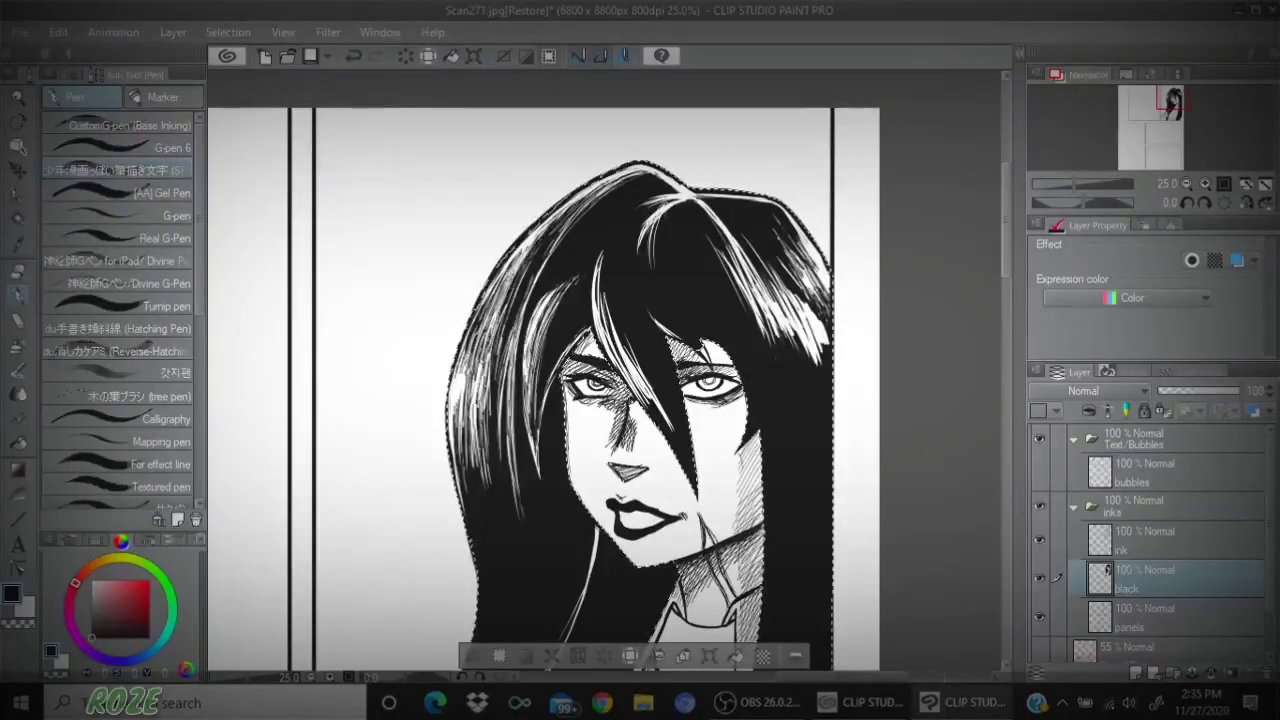
click(72, 76)
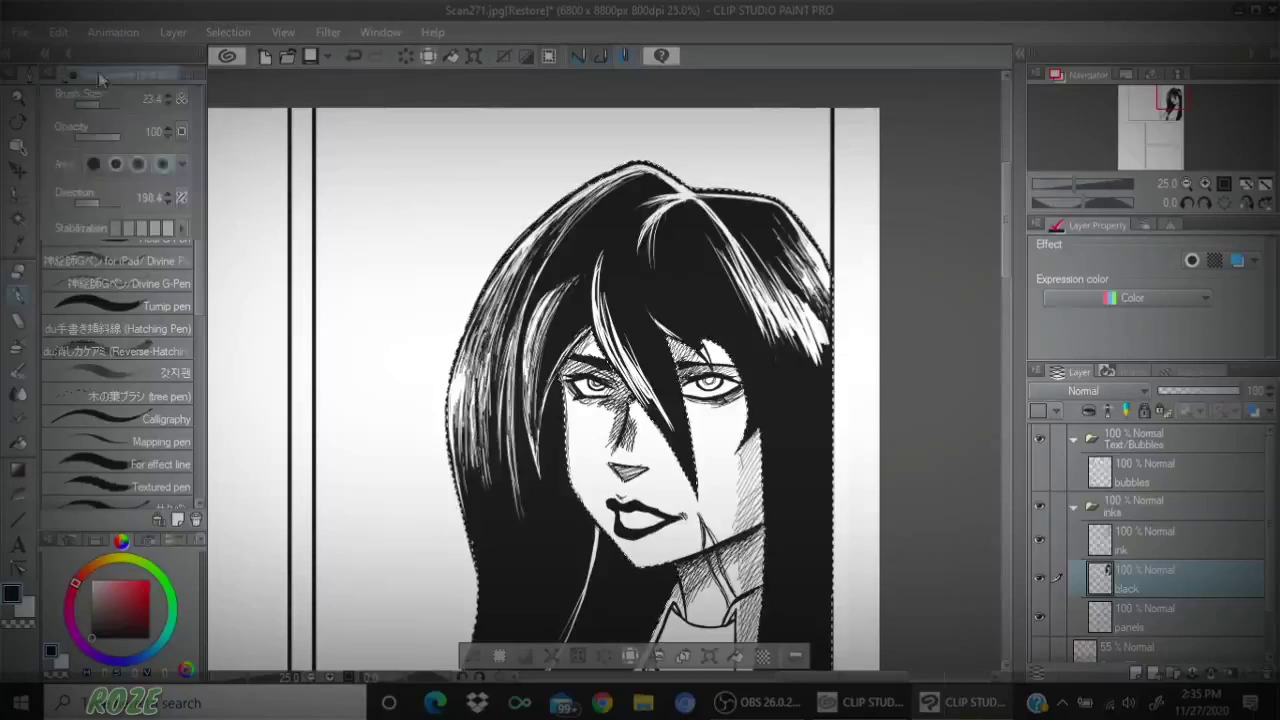
click(105, 106)
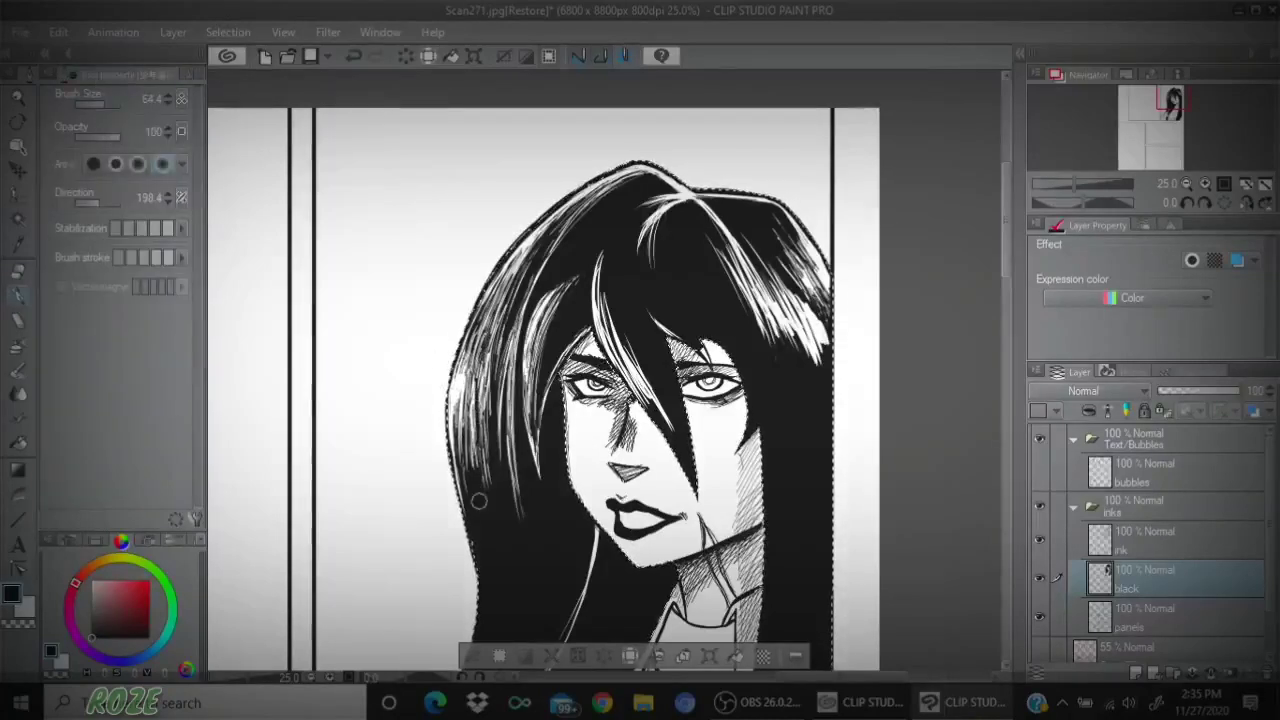
drag(480, 490, 484, 352)
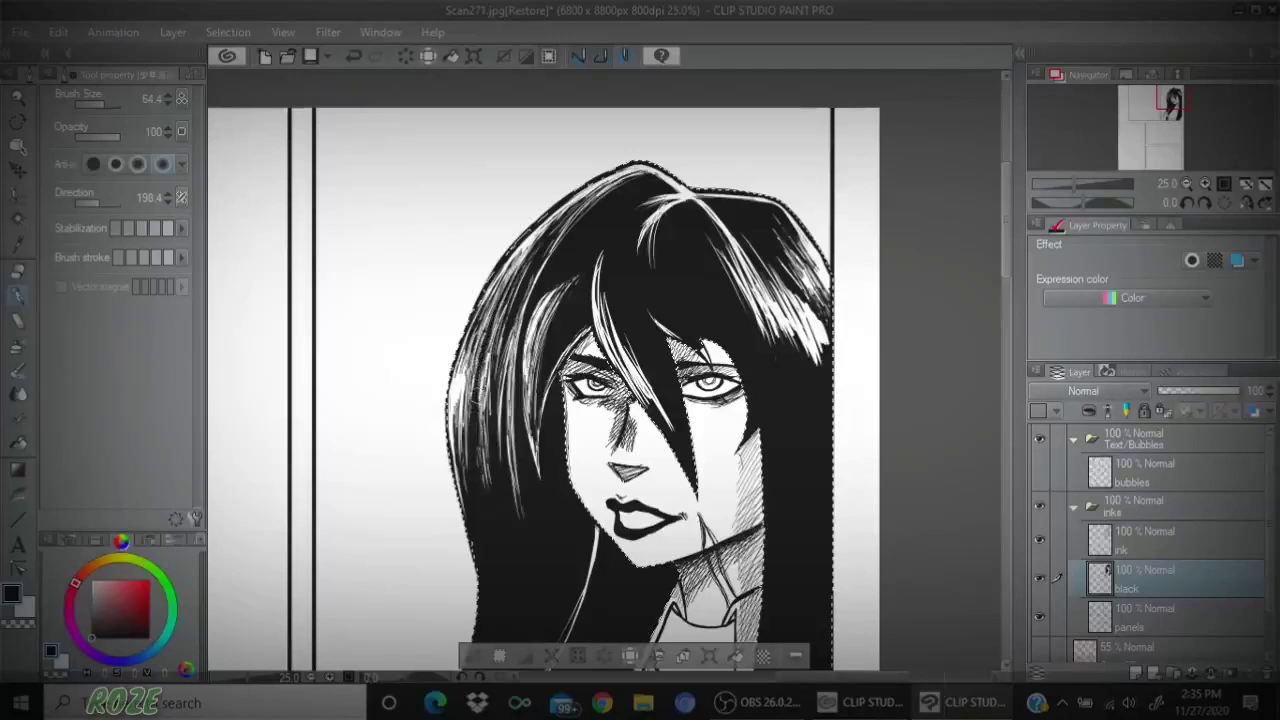
drag(478, 397, 485, 347)
drag(472, 404, 549, 218)
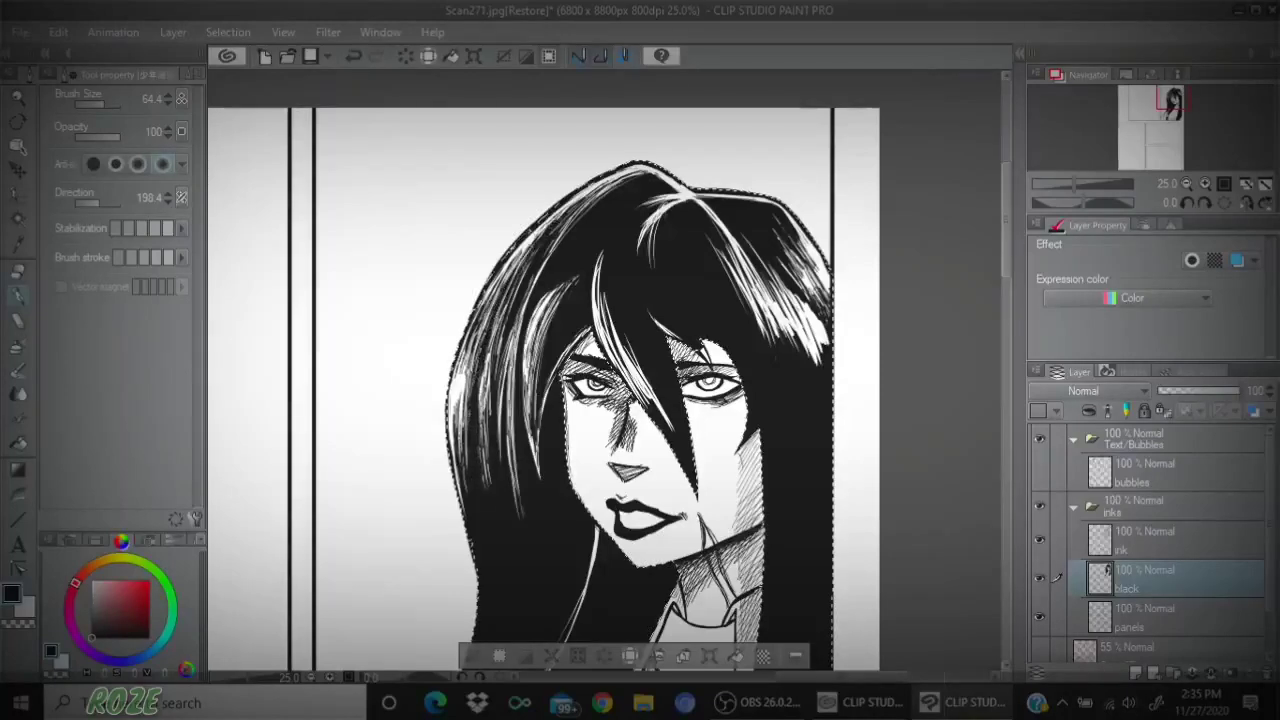
drag(518, 270, 574, 201)
drag(484, 358, 553, 228)
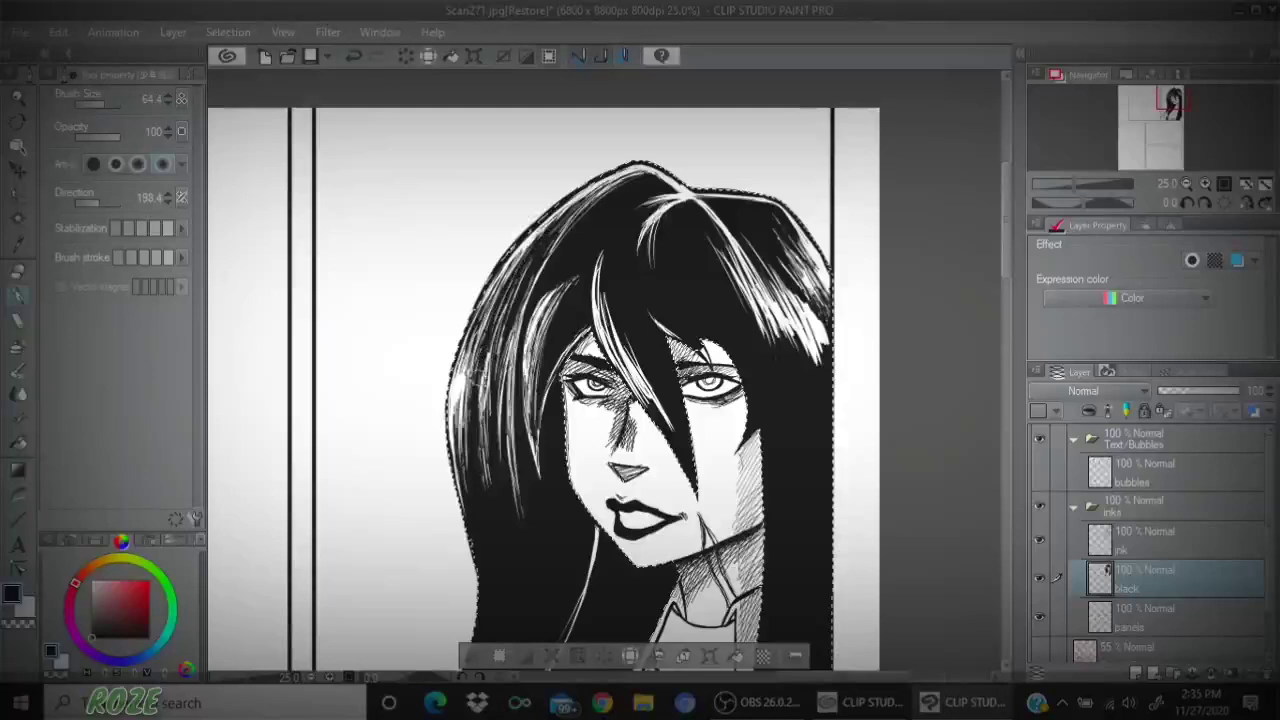
mouse_move(572, 275)
mouse_down()
mouse_move(532, 334)
mouse_move(582, 265)
mouse_move(524, 352)
mouse_up()
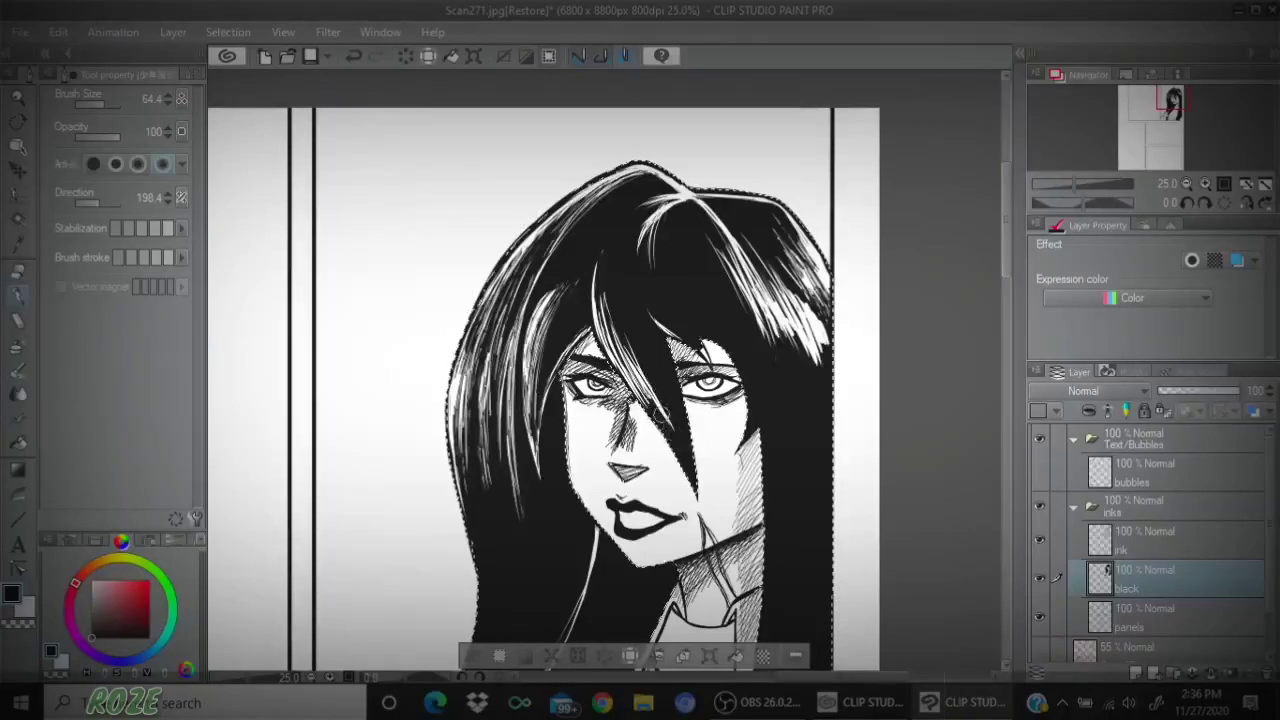
- Switch to the G-pen 6 and ink thin black strands through the central bang's highlight
click(187, 74)
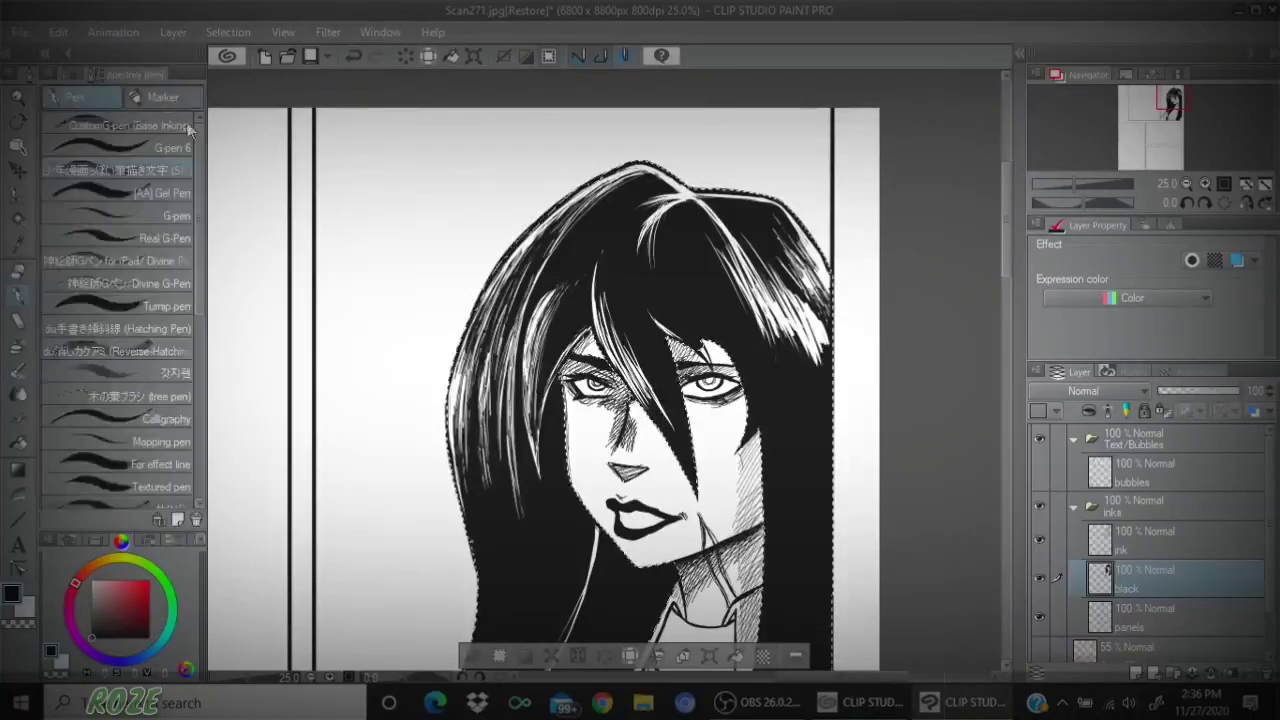
click(172, 147)
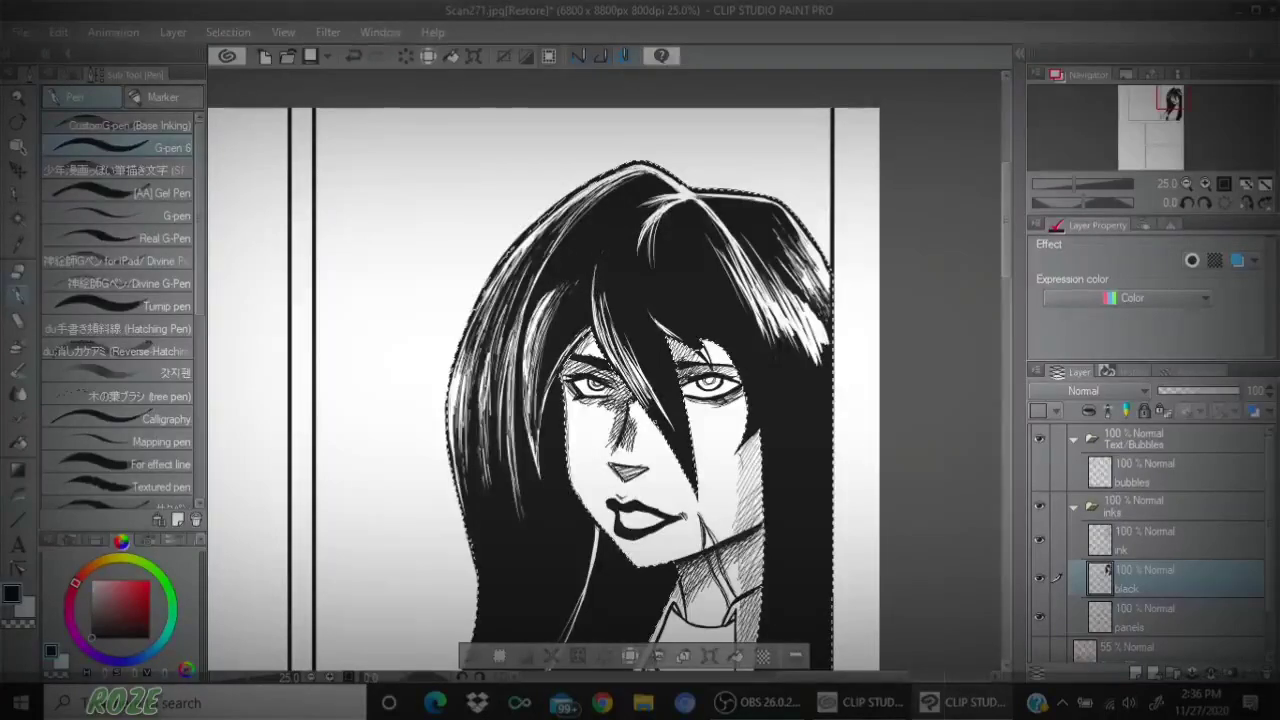
drag(642, 372, 674, 430)
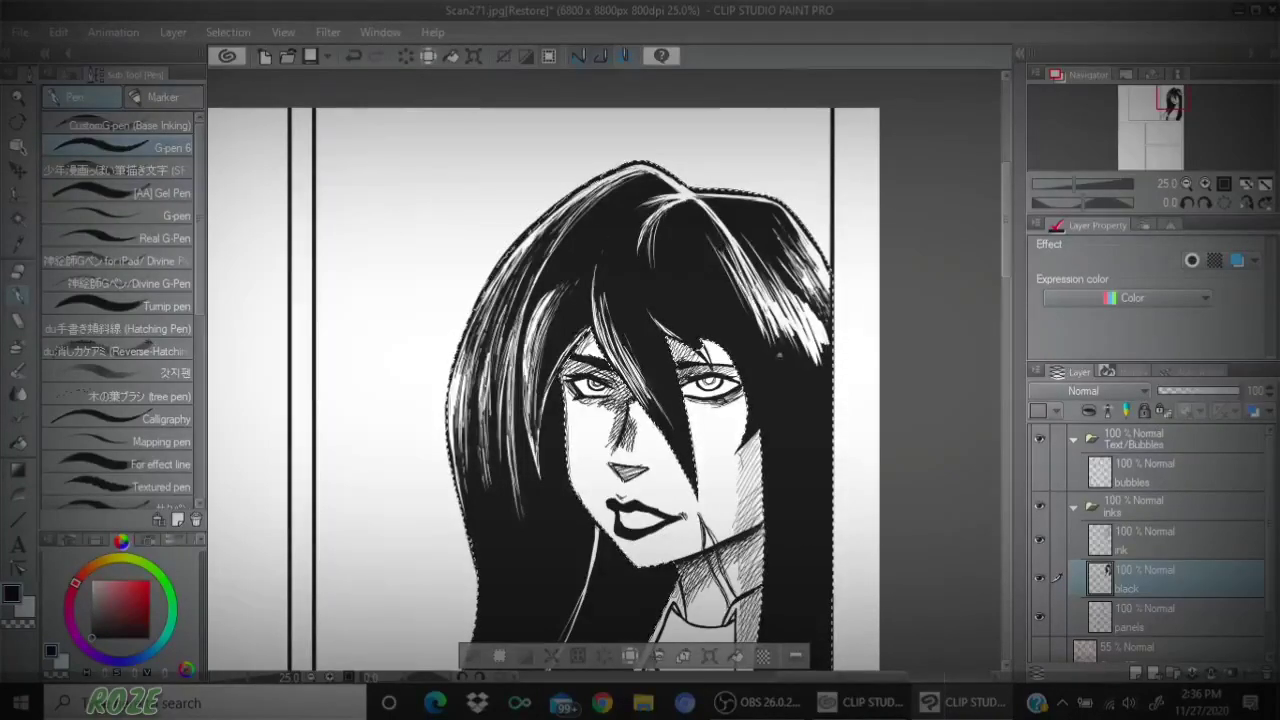
- Ink thin black strands through the right-side hair highlights and the long strand running down from the parting
mouse_move(778, 347)
mouse_down()
mouse_move(760, 300)
mouse_move(775, 289)
mouse_move(764, 260)
mouse_up()
mouse_move(817, 365)
mouse_down()
mouse_move(781, 293)
mouse_move(798, 318)
mouse_move(788, 278)
mouse_up()
drag(820, 338, 798, 292)
mouse_move(824, 344)
mouse_down()
mouse_move(804, 306)
mouse_move(794, 316)
mouse_move(756, 303)
mouse_up()
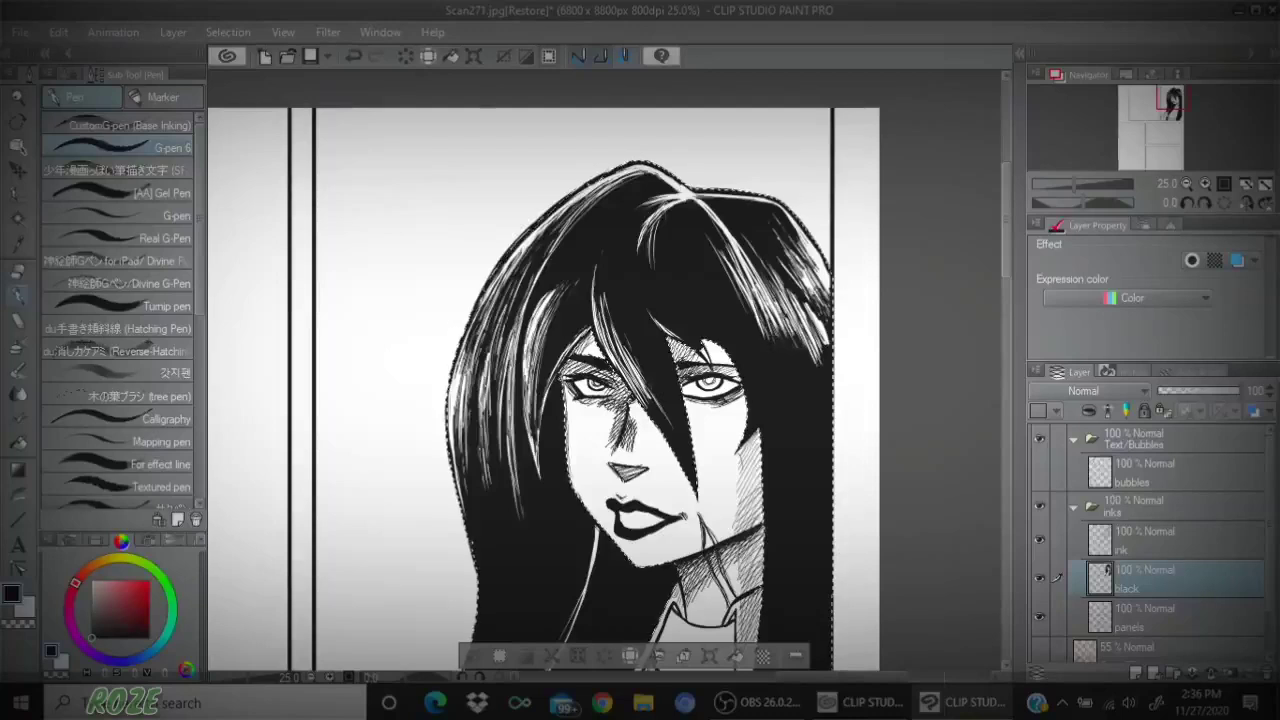
mouse_move(796, 264)
mouse_down()
mouse_move(778, 237)
mouse_move(816, 267)
mouse_up()
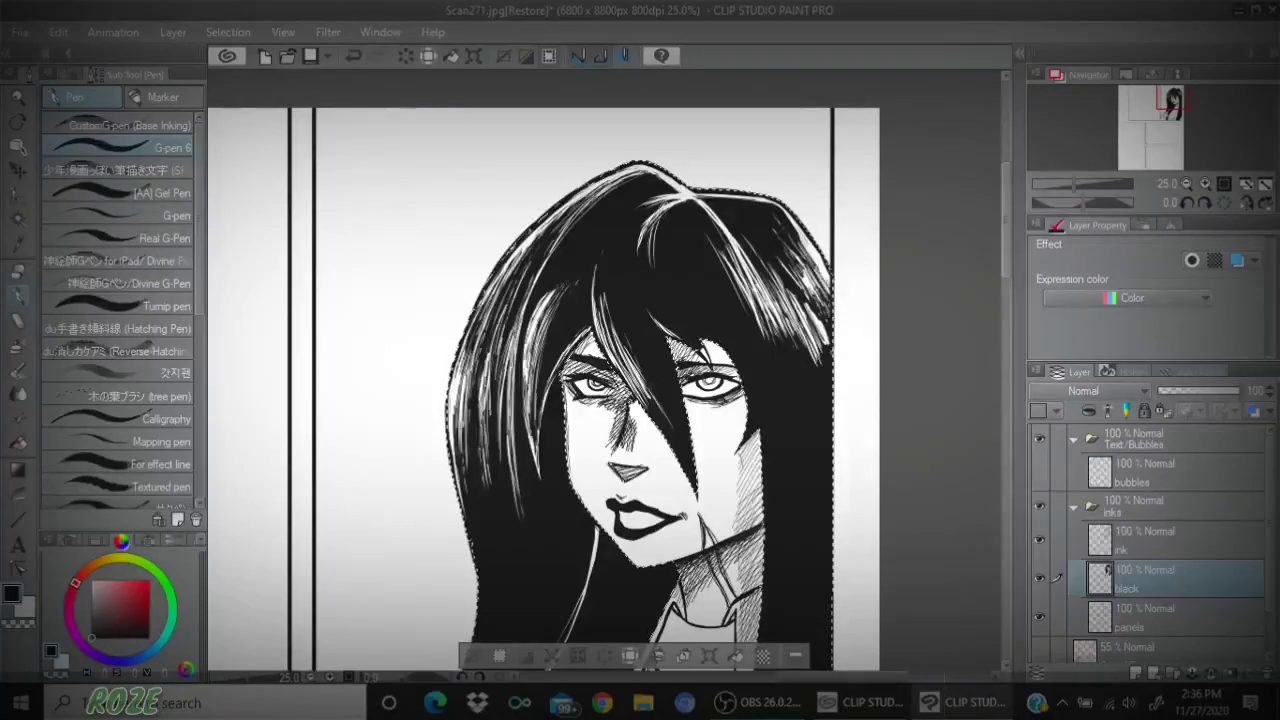
drag(829, 344, 817, 318)
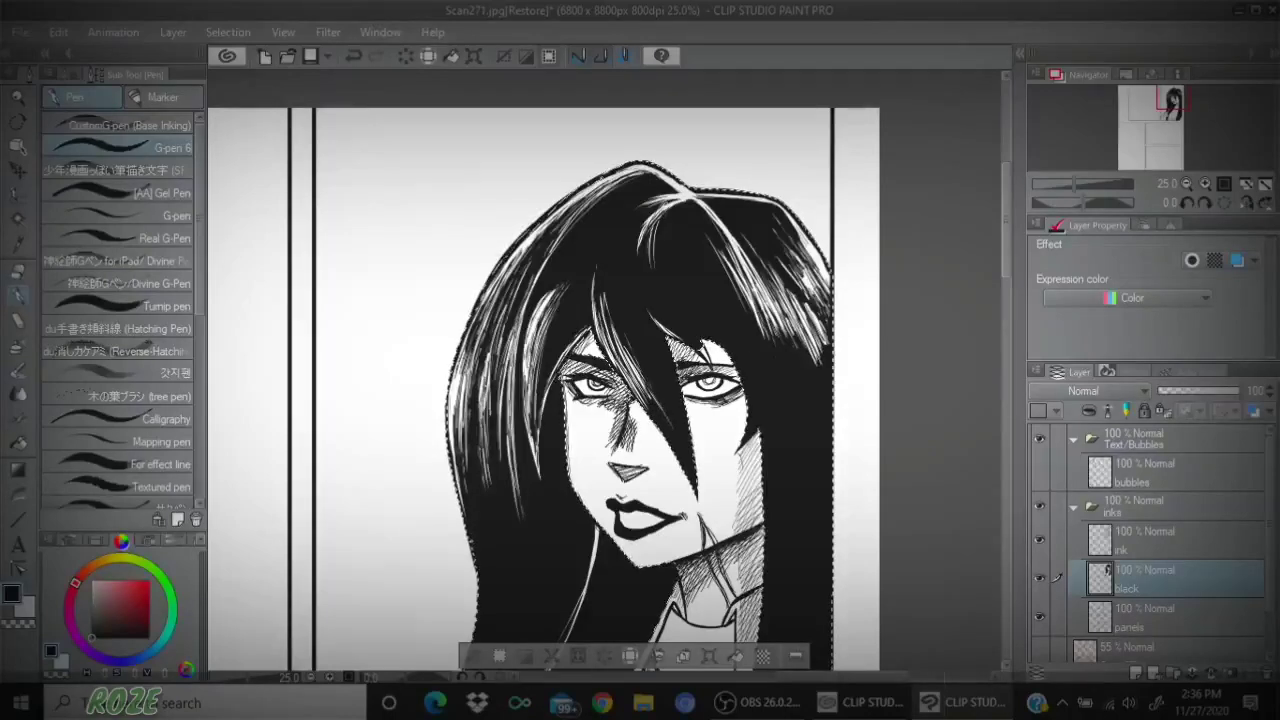
drag(812, 306, 814, 334)
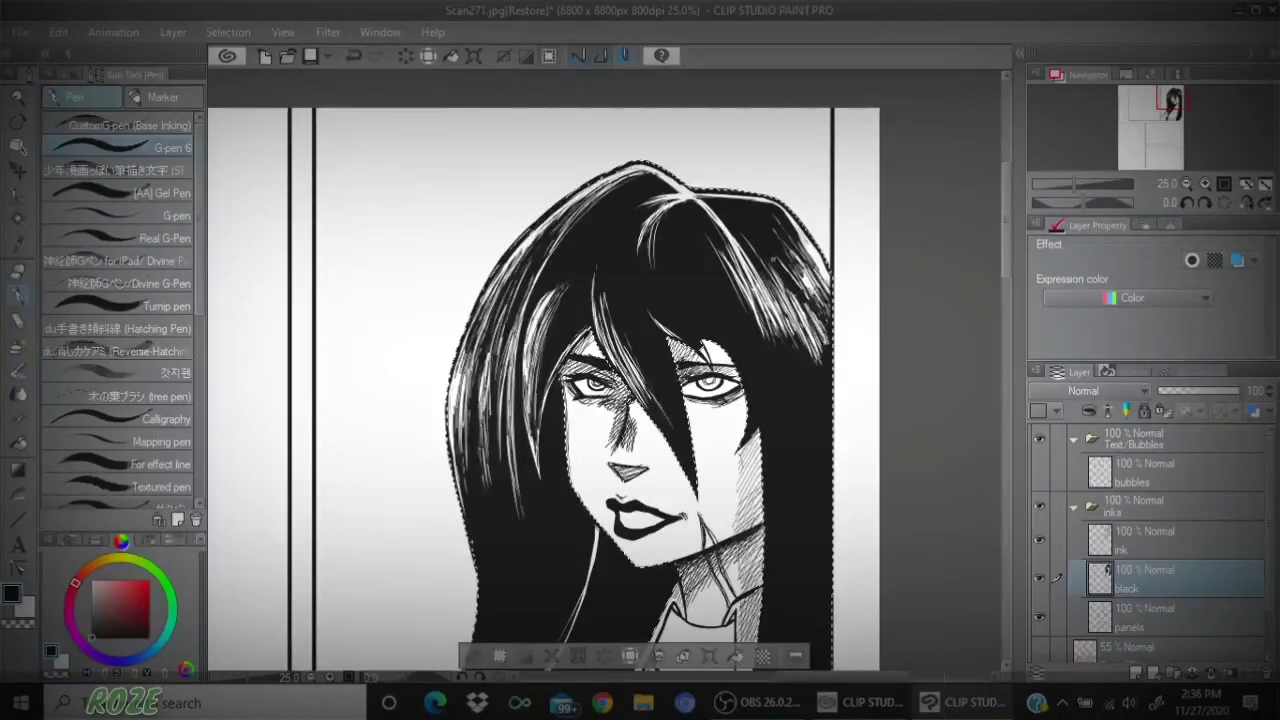
drag(778, 284, 796, 322)
drag(774, 278, 790, 318)
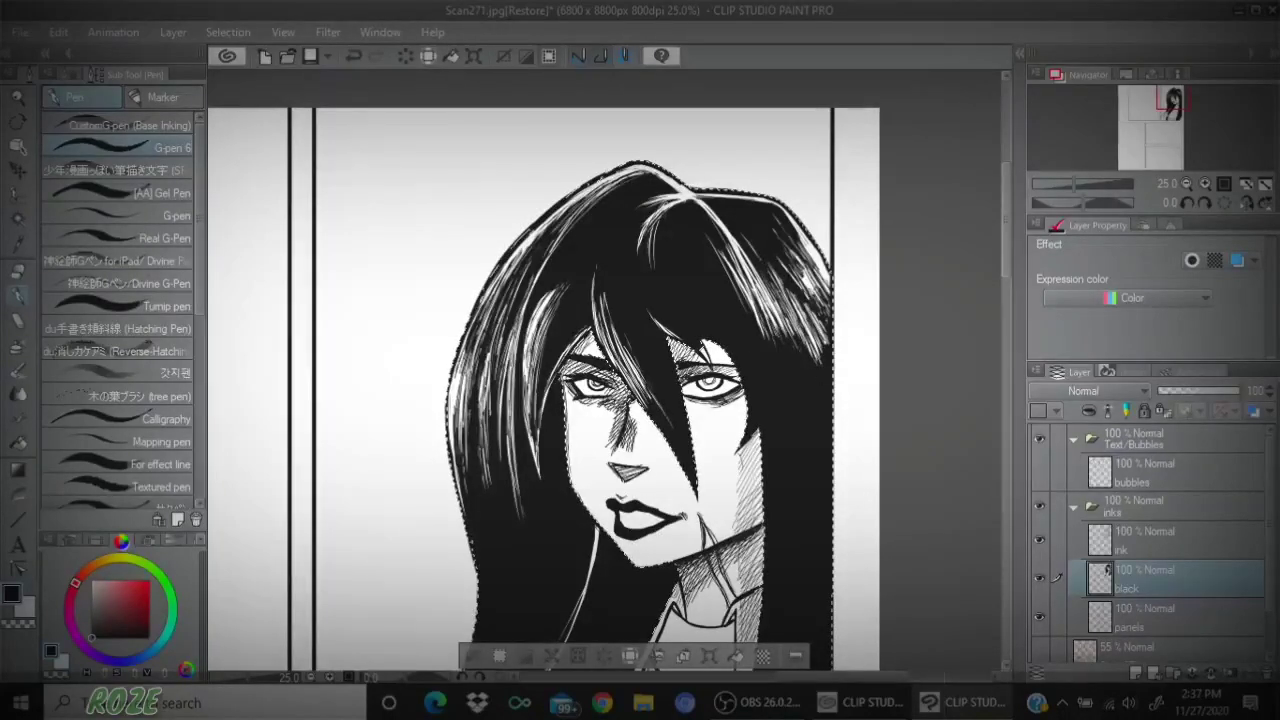
drag(724, 252, 754, 306)
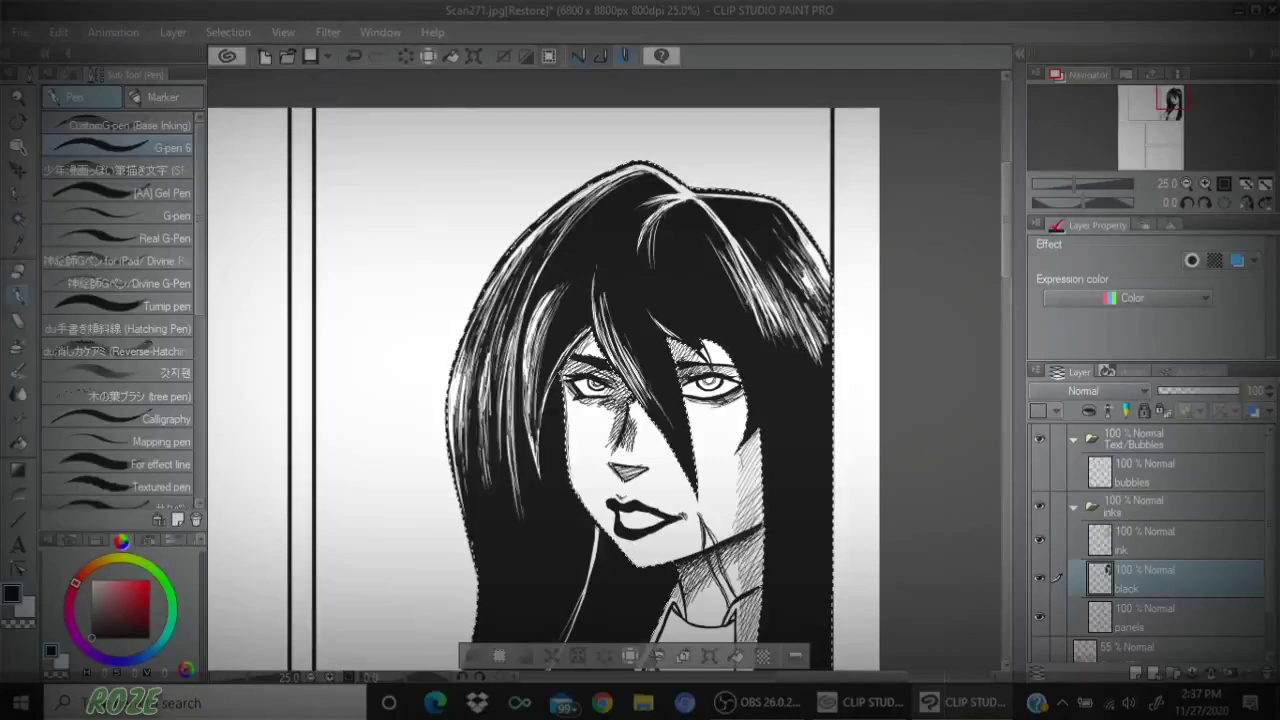
- Ink black strands over the highlights in the shoulder lock using the [AA] Gel Pen and the G-pen 6
click(1188, 183)
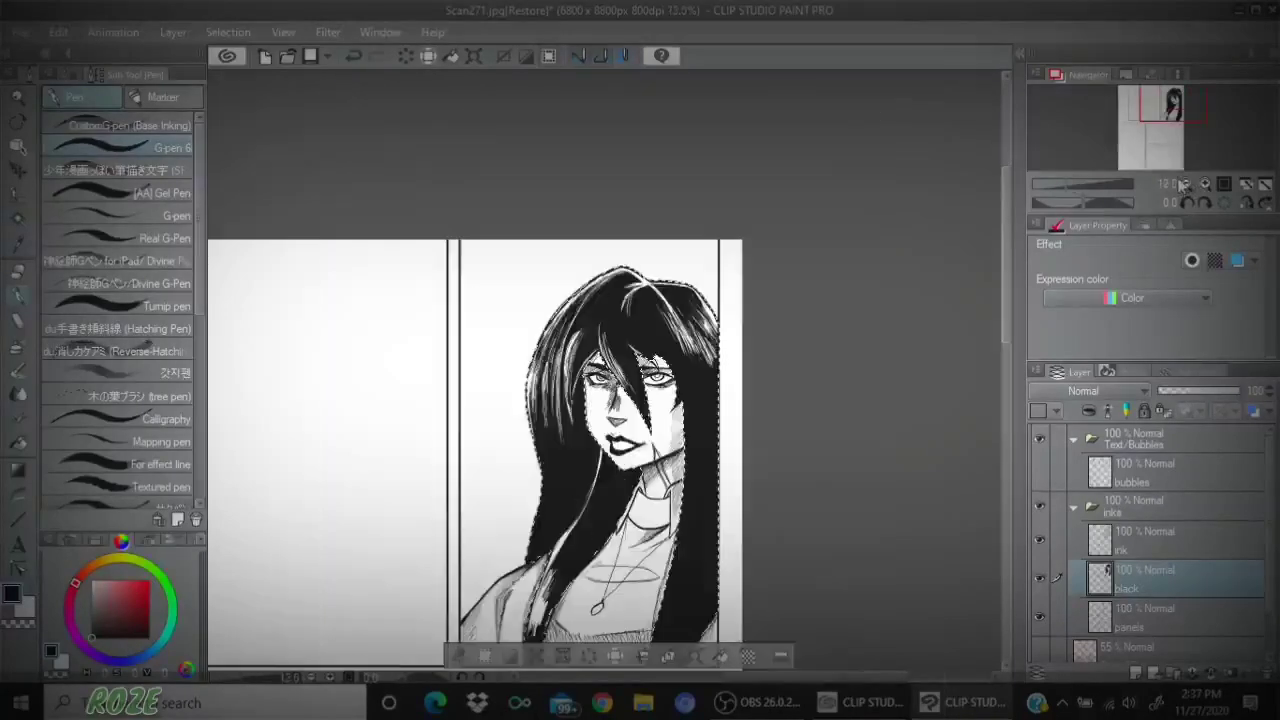
click(1210, 184)
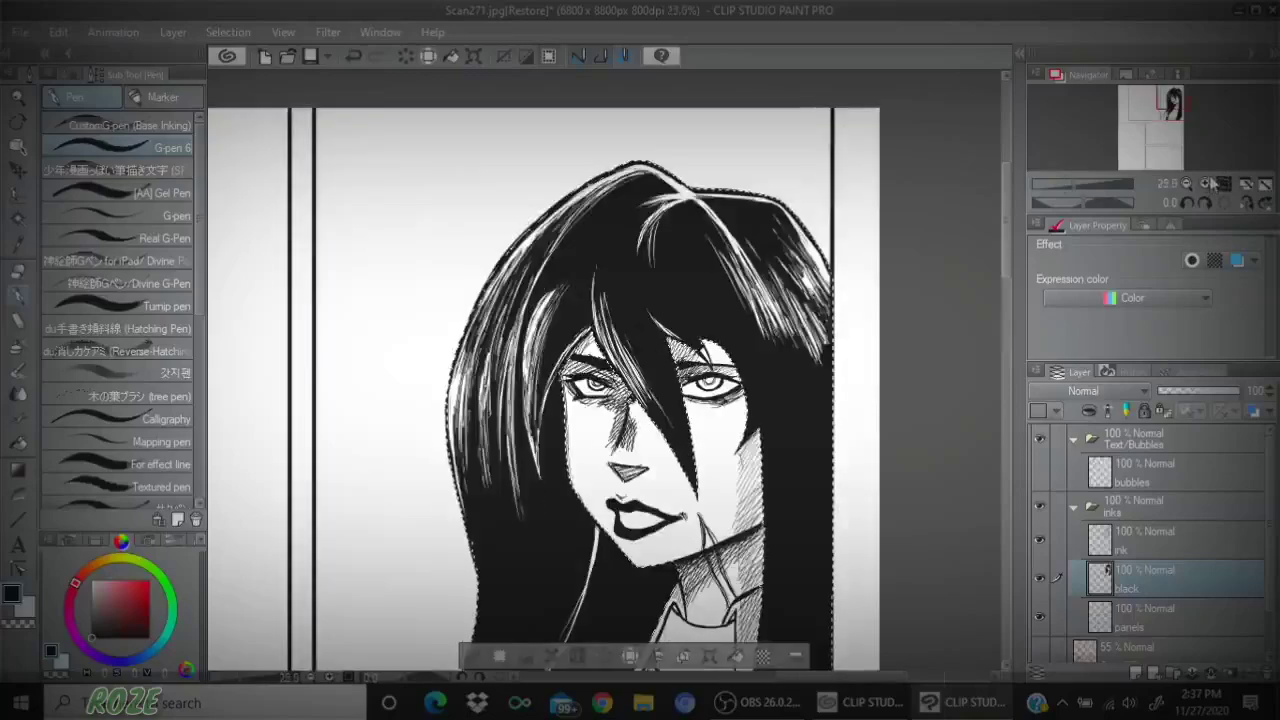
click(1177, 133)
drag(1177, 133, 1170, 110)
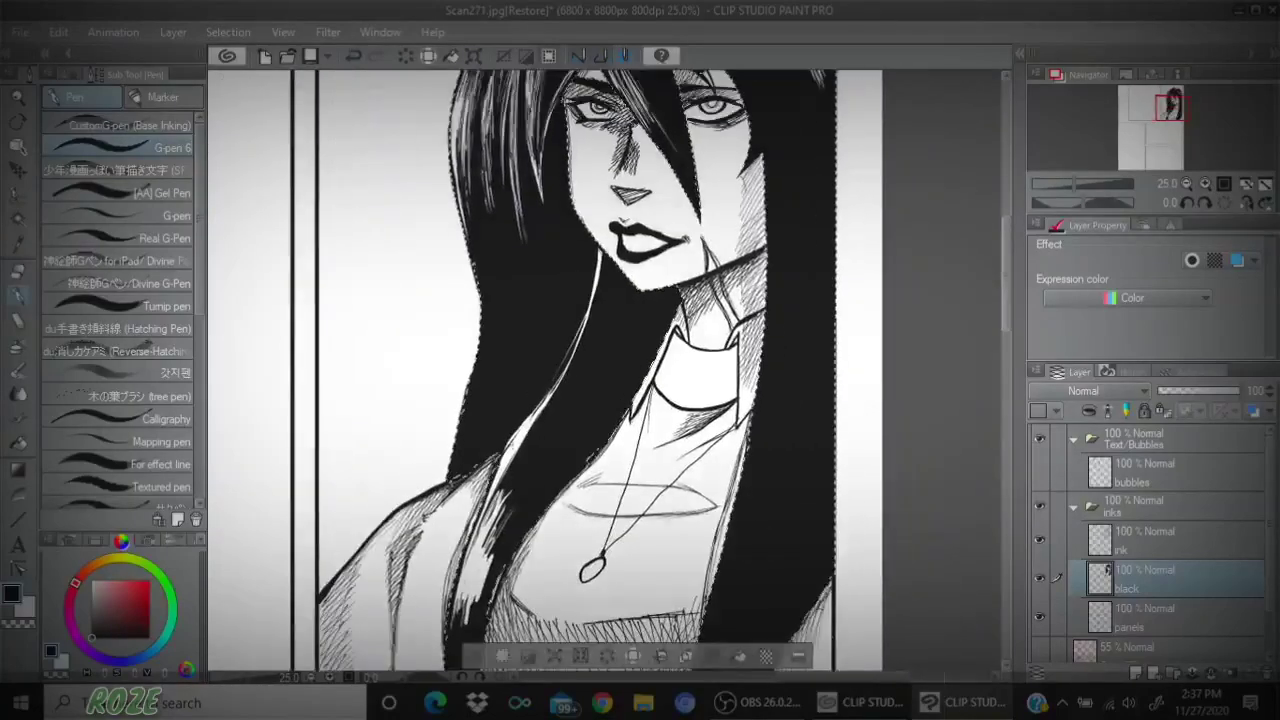
click(160, 193)
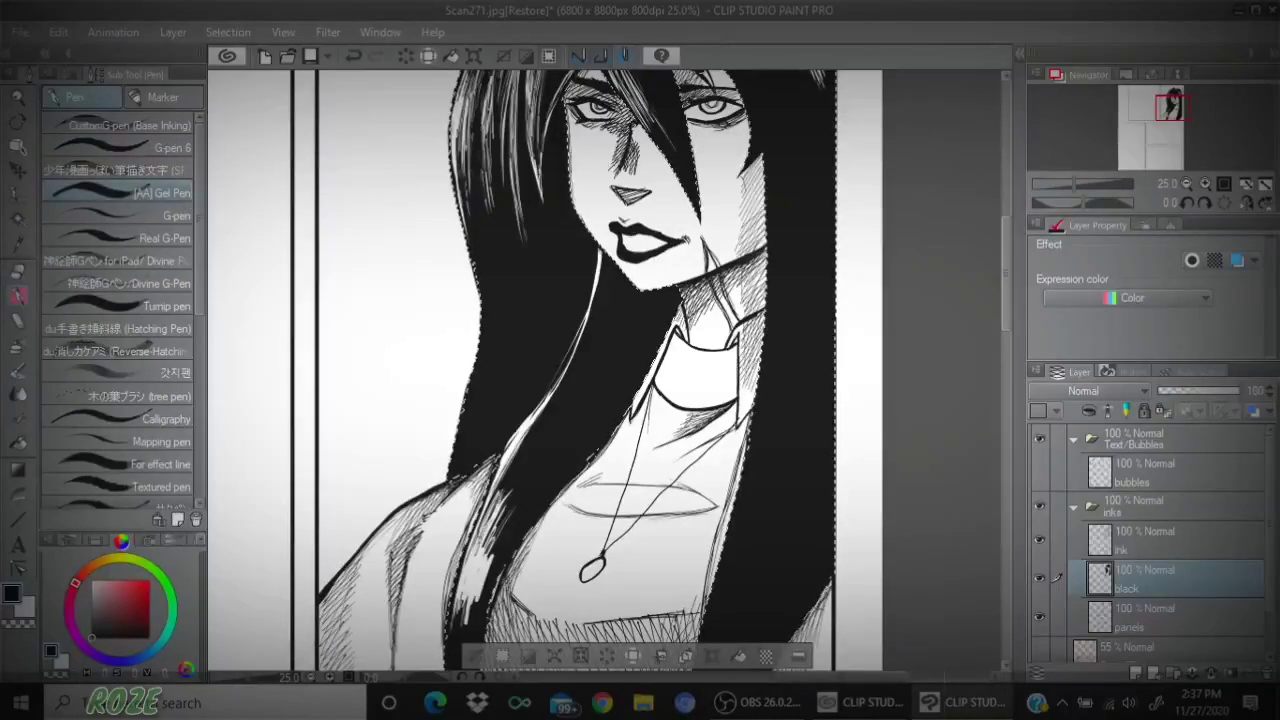
drag(486, 524, 478, 546)
click(160, 148)
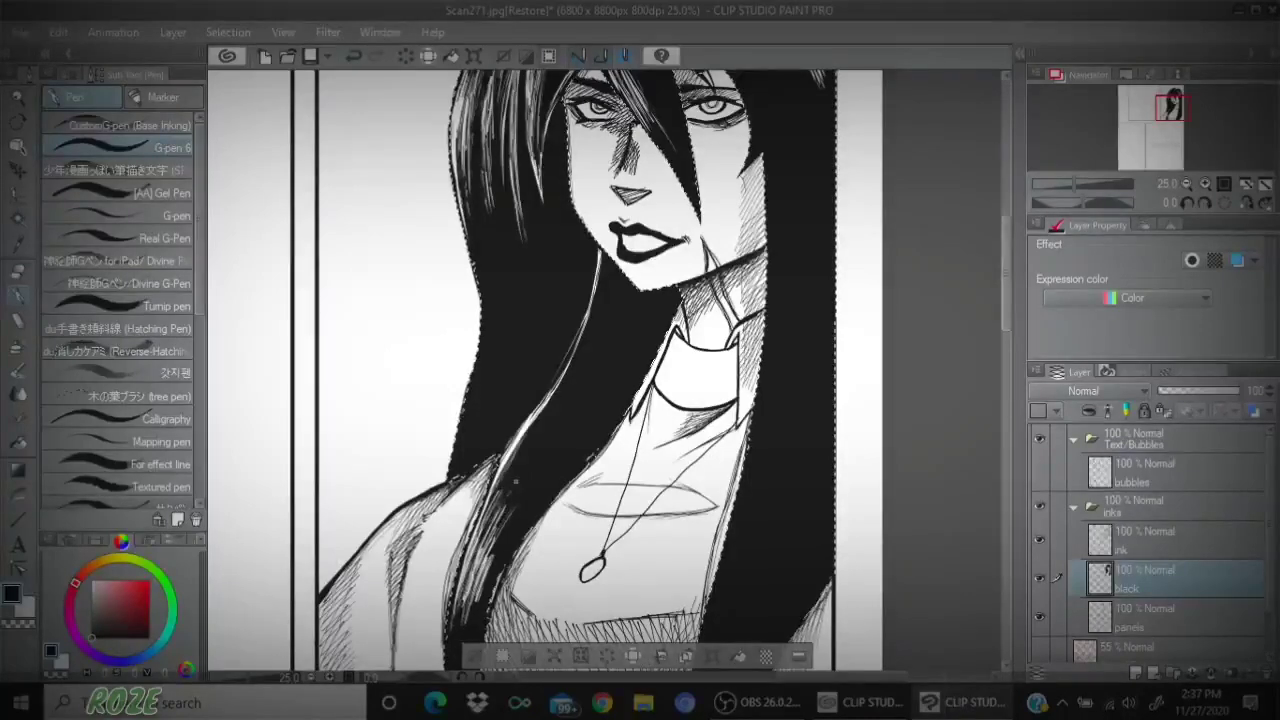
- Carve thin tapering highlights with the Hard eraser into the hair left of the neck, running into the long strand above the shoulder
key(e)
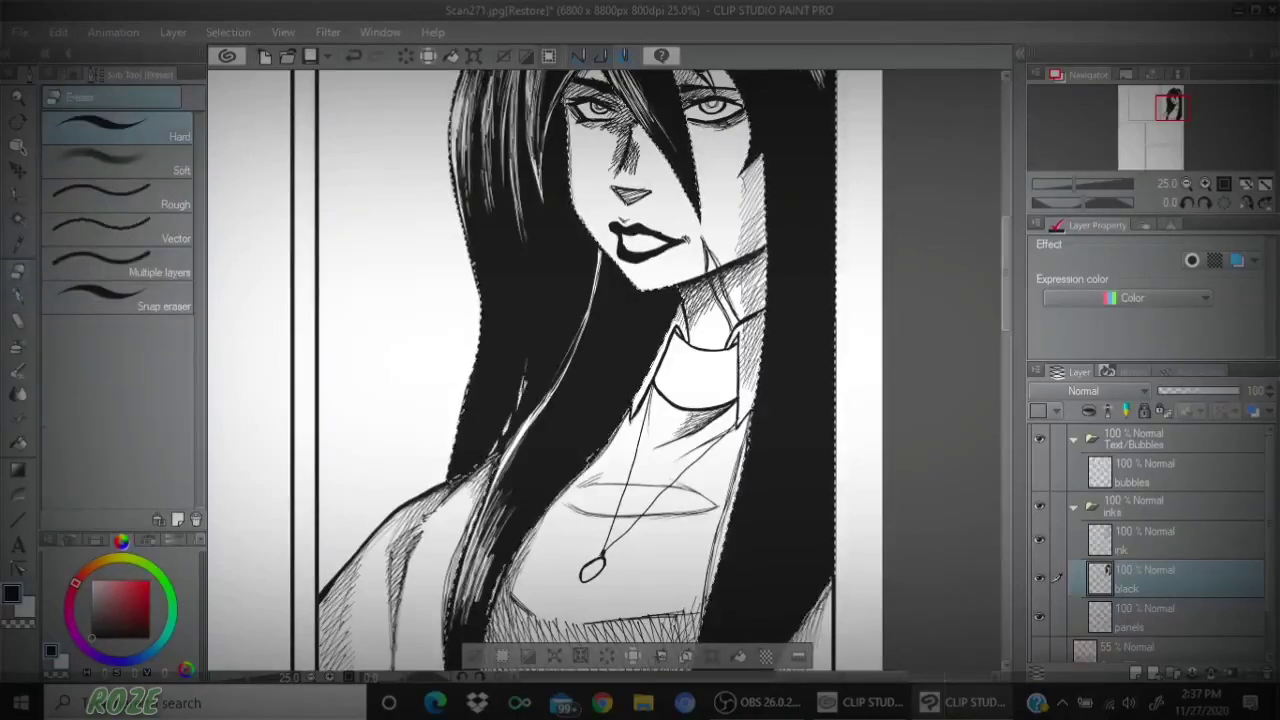
click(353, 56)
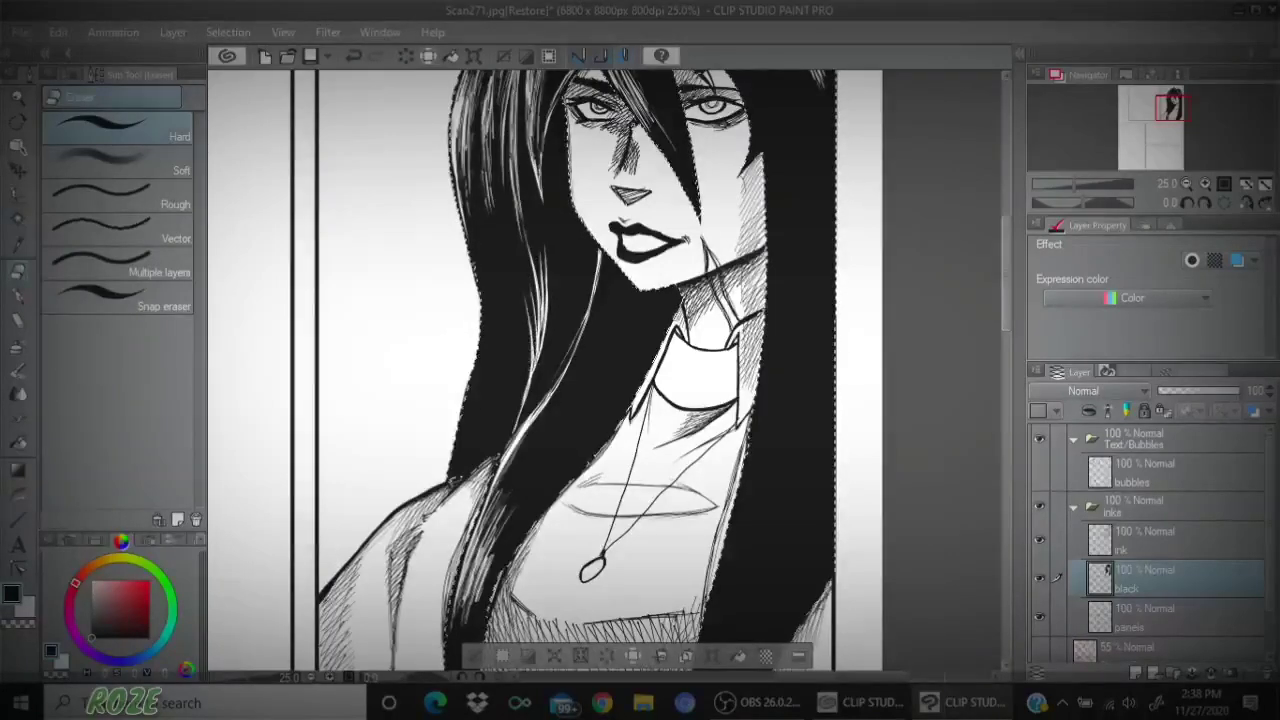
drag(524, 404, 508, 447)
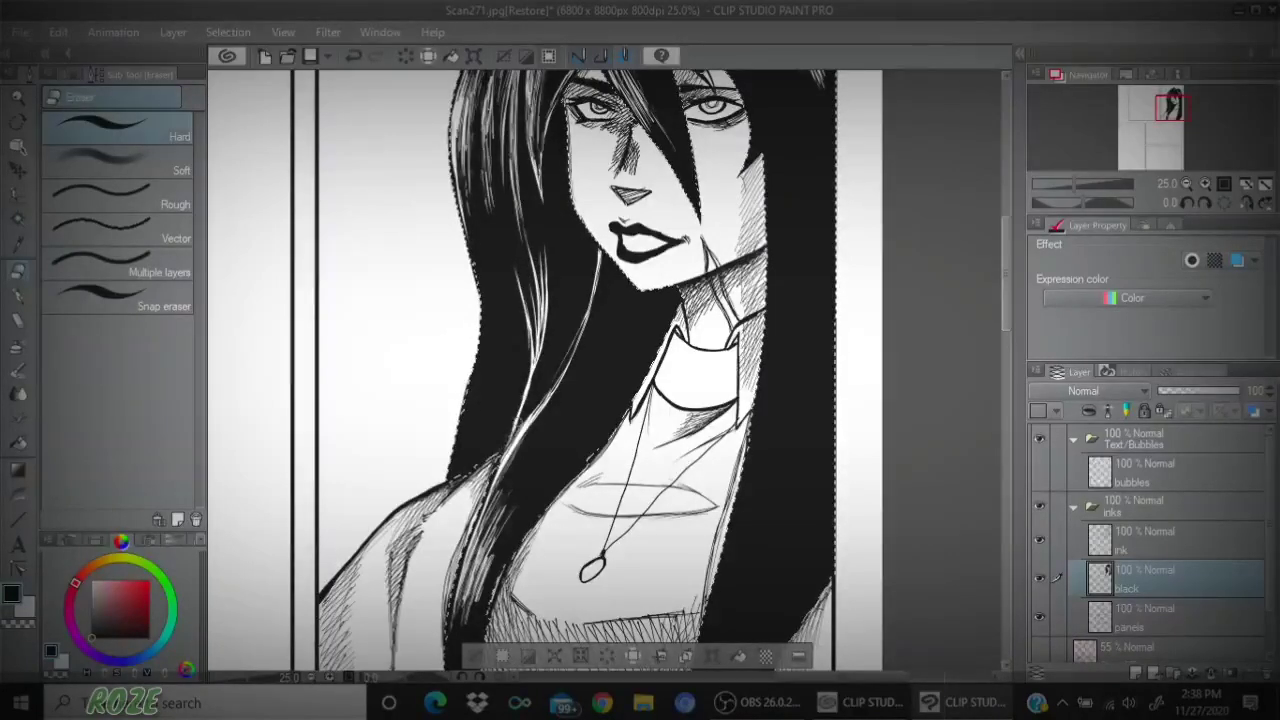
drag(521, 401, 511, 434)
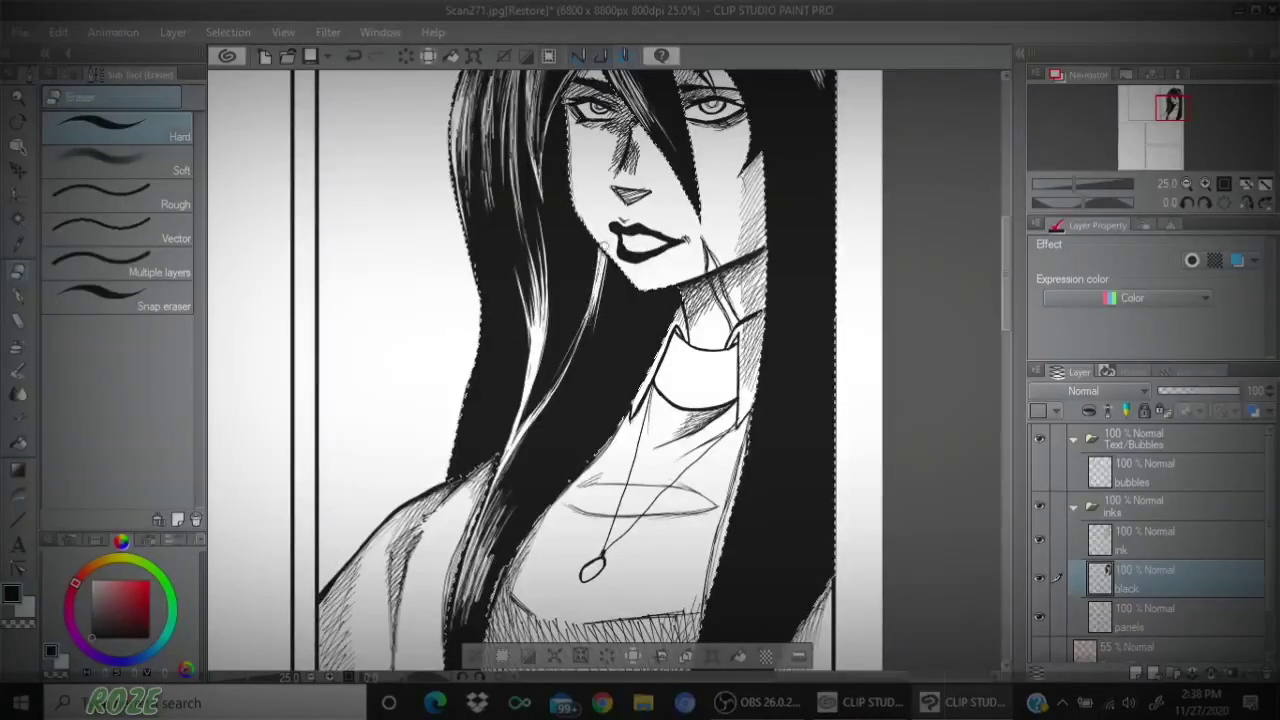
- Ink thin black strands with the G-pen 6 over the new highlight and the long strand below the jaw
key(p)
drag(592, 328, 599, 282)
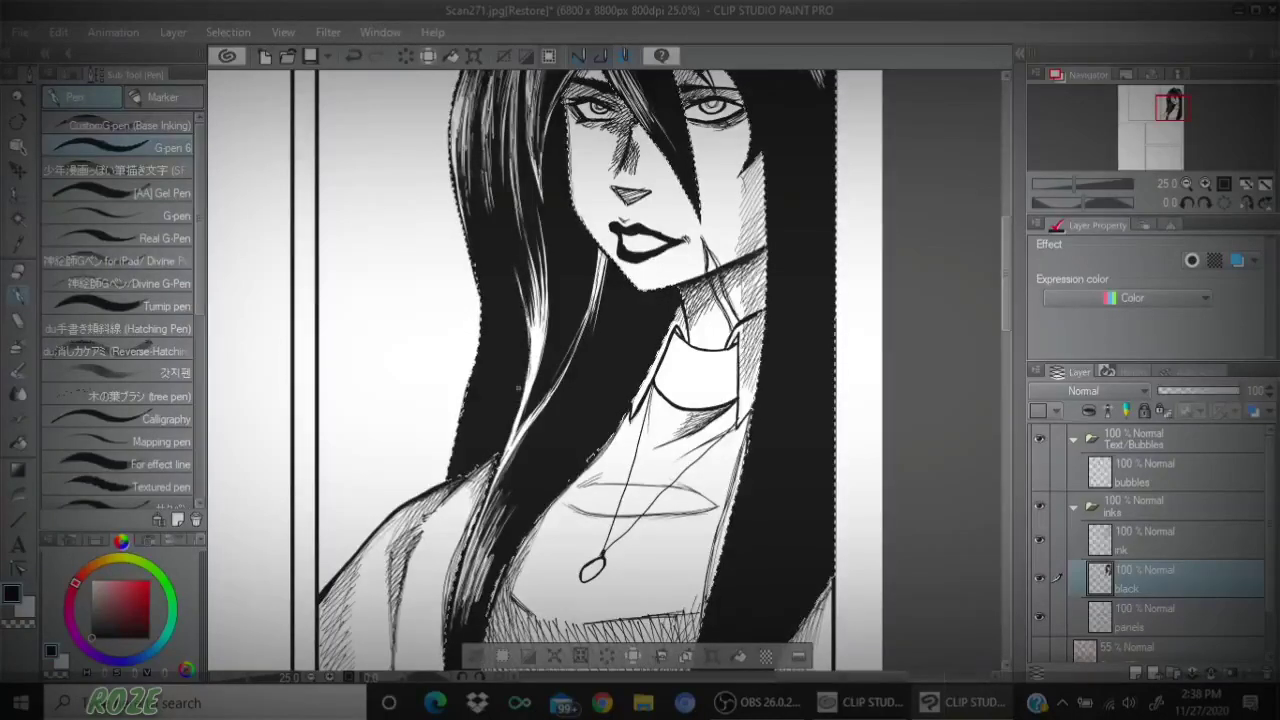
drag(518, 414, 526, 386)
drag(540, 319, 531, 277)
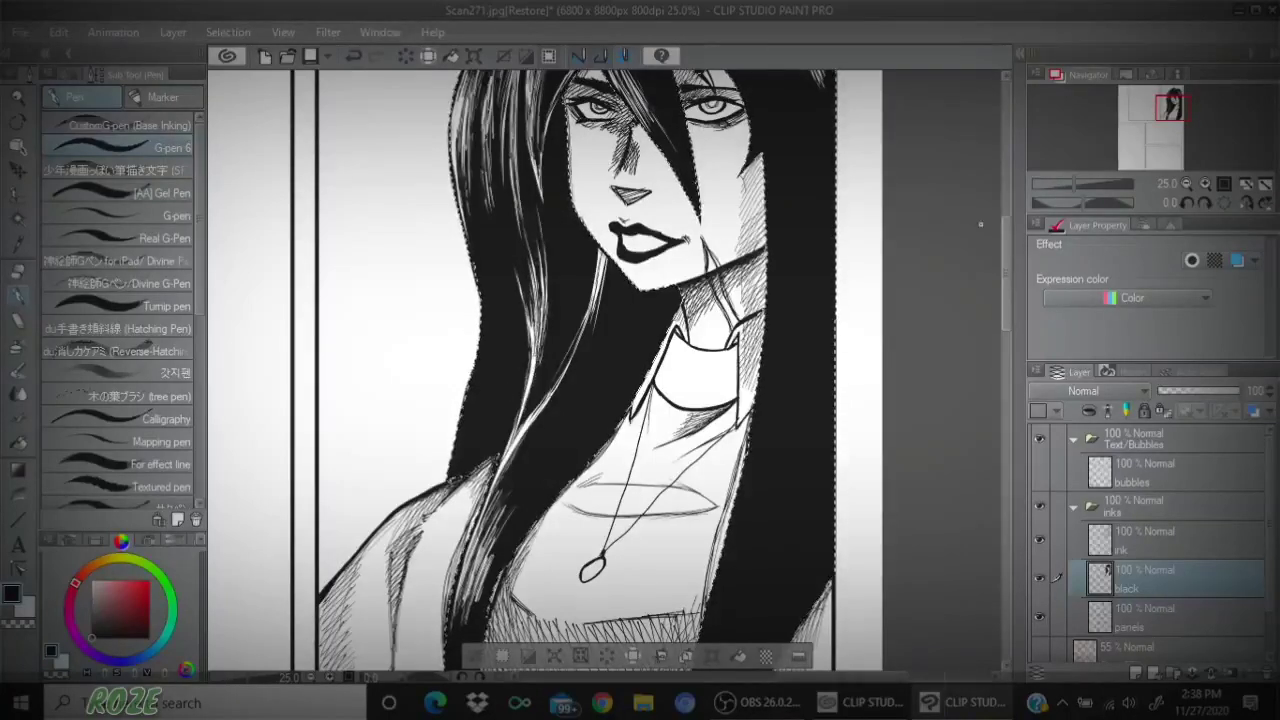
- Carve long tapered highlights with the Hard eraser into the right-side hair beside the neck and collar
drag(1174, 112, 1181, 105)
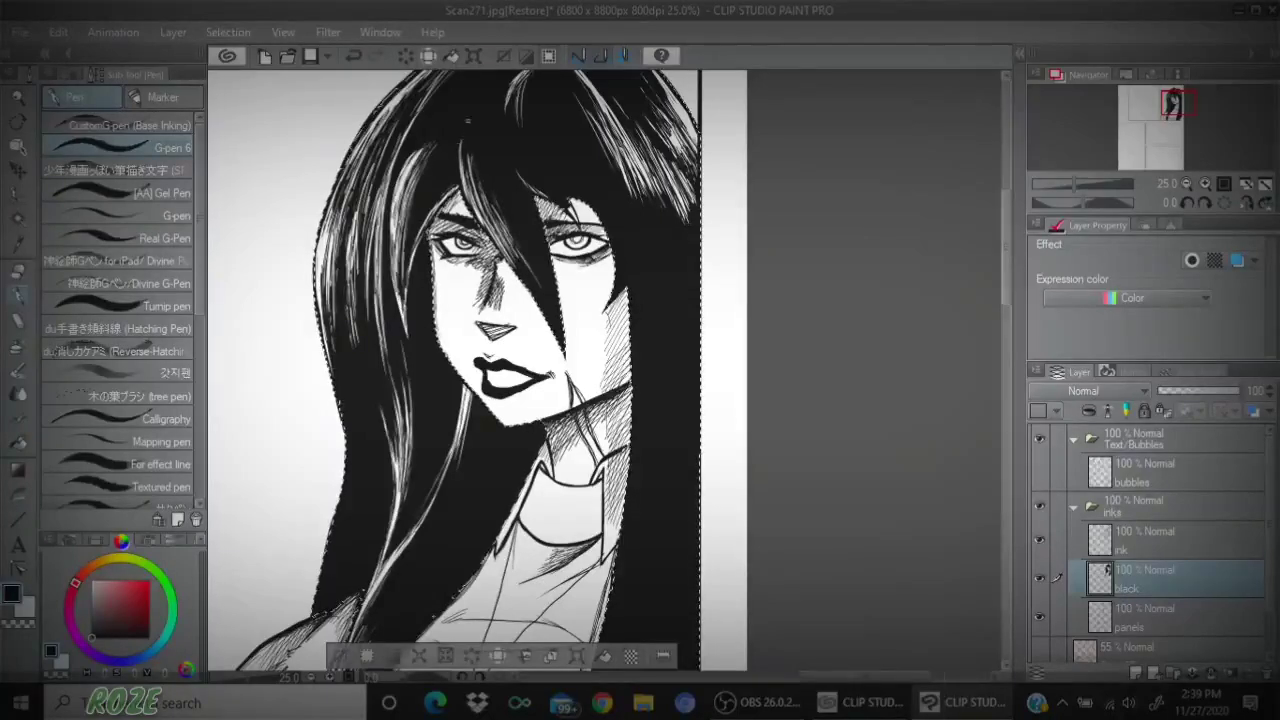
click(1190, 182)
click(1190, 182)
click(1190, 182)
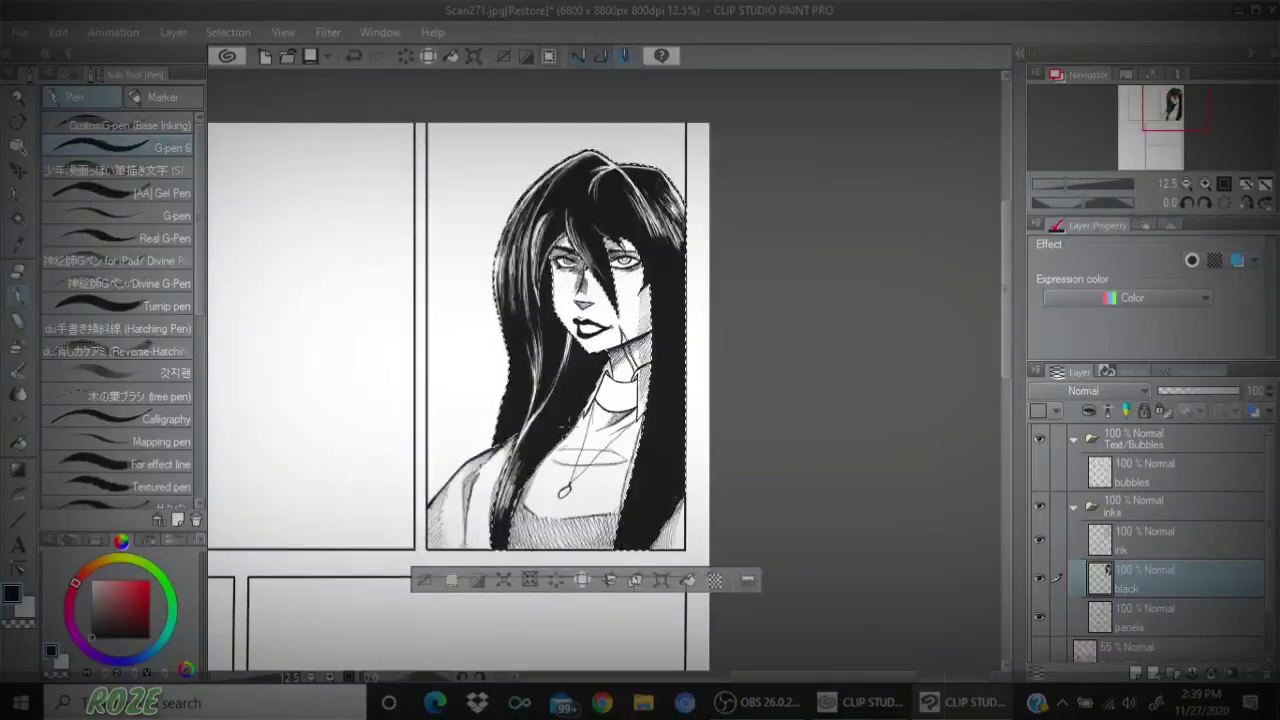
click(1206, 184)
click(1206, 184)
mouse_move(1195, 137)
mouse_down()
mouse_move(1178, 134)
mouse_move(1183, 106)
mouse_up()
key(e)
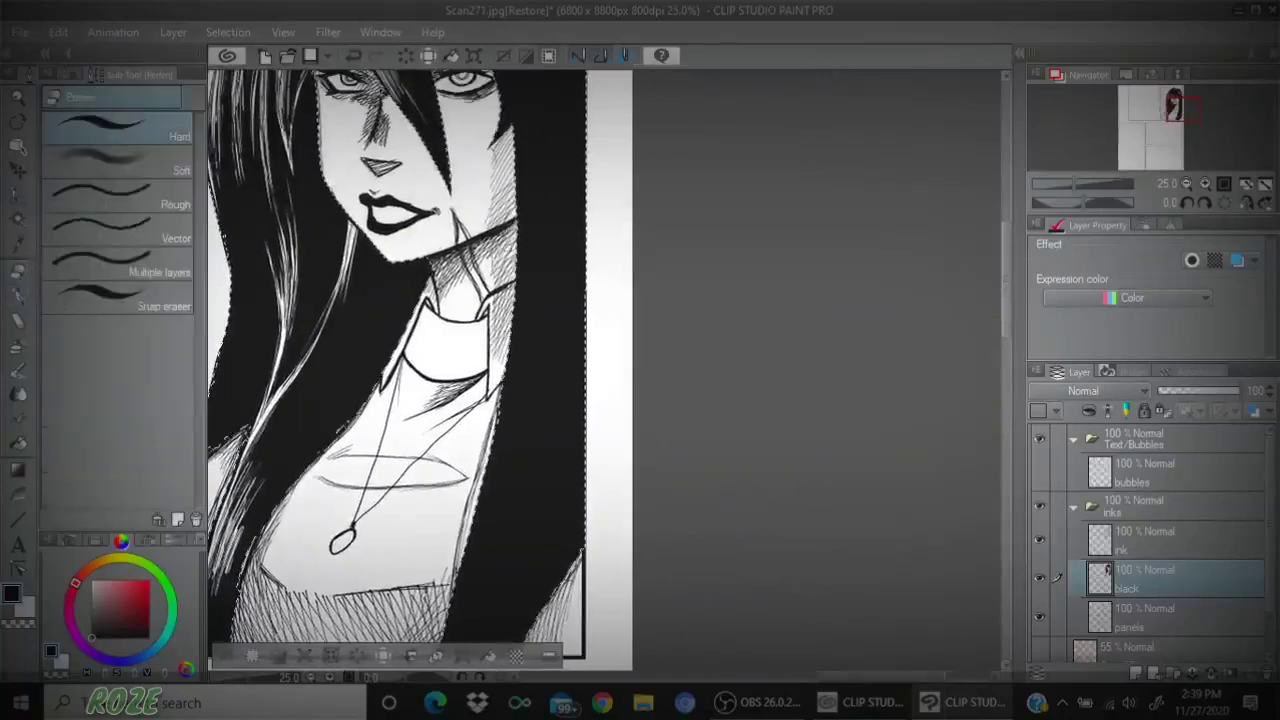
drag(519, 222, 510, 382)
mouse_move(526, 254)
mouse_down()
mouse_move(507, 404)
mouse_move(518, 340)
mouse_move(524, 420)
mouse_move(524, 324)
mouse_move(528, 408)
mouse_move(537, 322)
mouse_up()
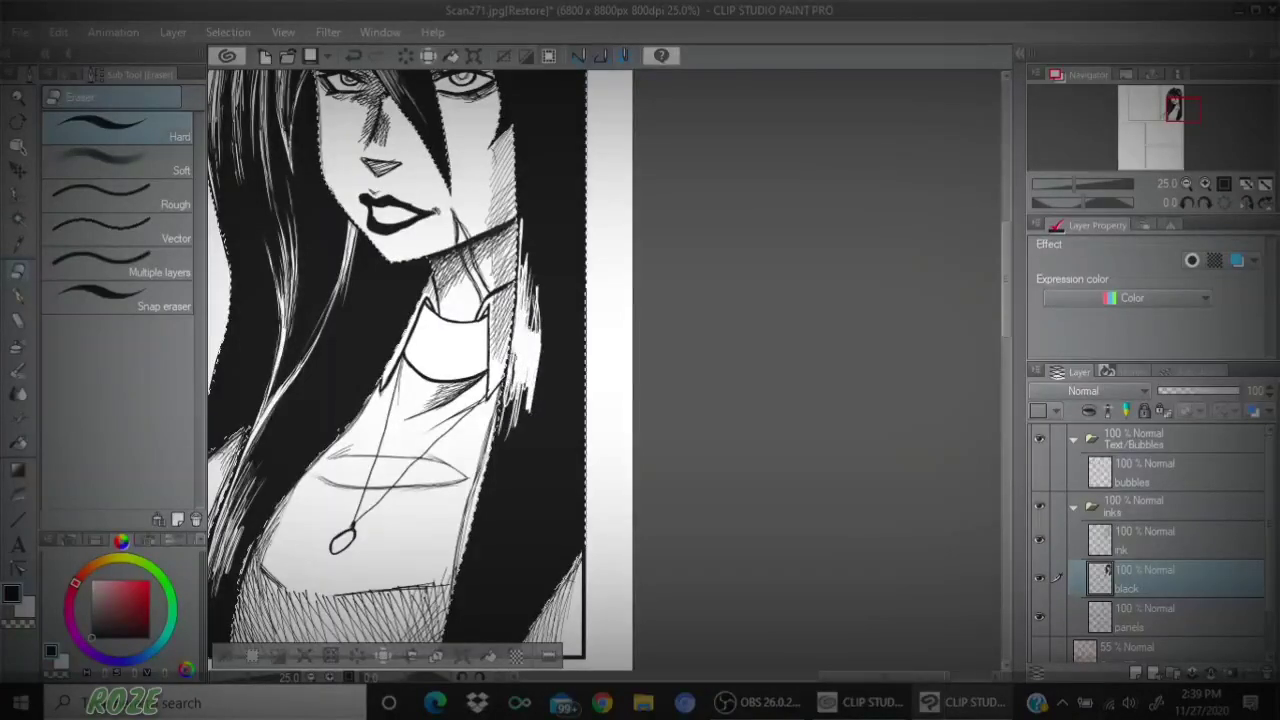
mouse_move(514, 384)
mouse_down()
mouse_move(504, 440)
mouse_move(520, 474)
mouse_move(558, 366)
mouse_up()
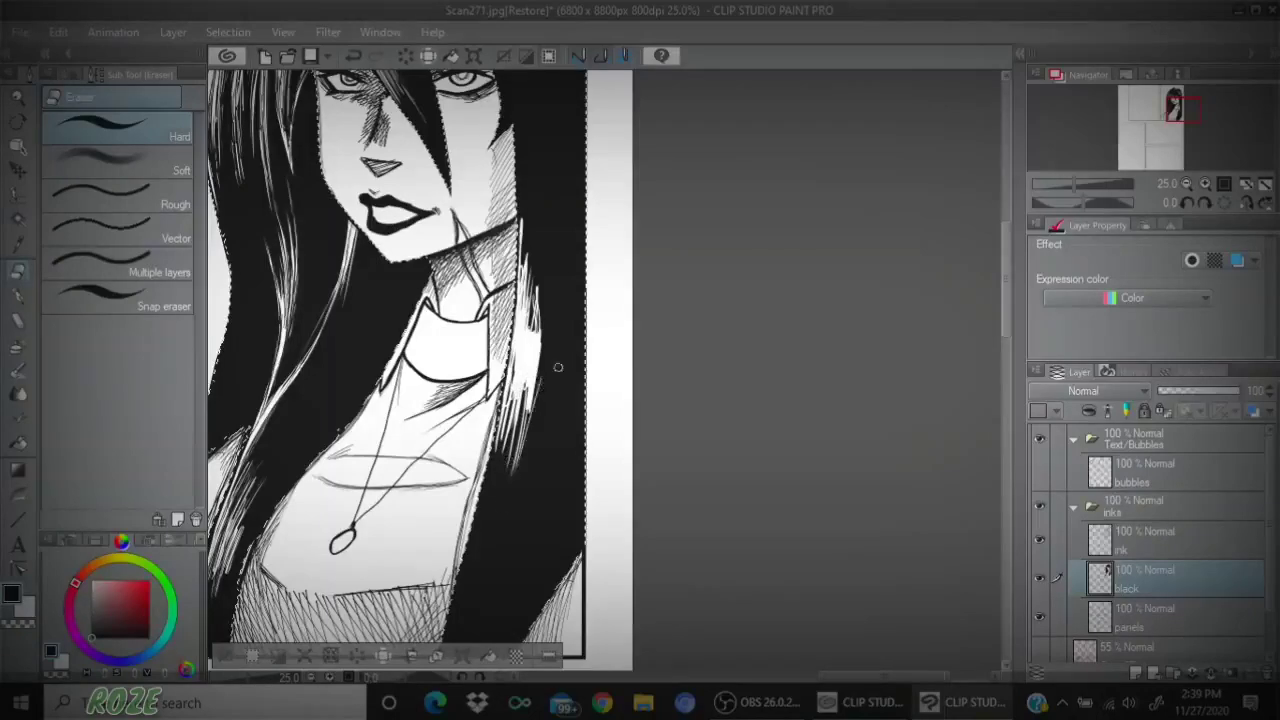
- Carve slanted highlights along the panel border in the right-side hair and extend the streaks beside the neck upward
mouse_move(556, 452)
mouse_down()
mouse_move(576, 359)
mouse_move(583, 398)
mouse_move(520, 552)
mouse_move(589, 376)
mouse_move(556, 484)
mouse_move(554, 428)
mouse_move(525, 500)
mouse_move(512, 400)
mouse_move(505, 500)
mouse_up()
drag(543, 297, 540, 322)
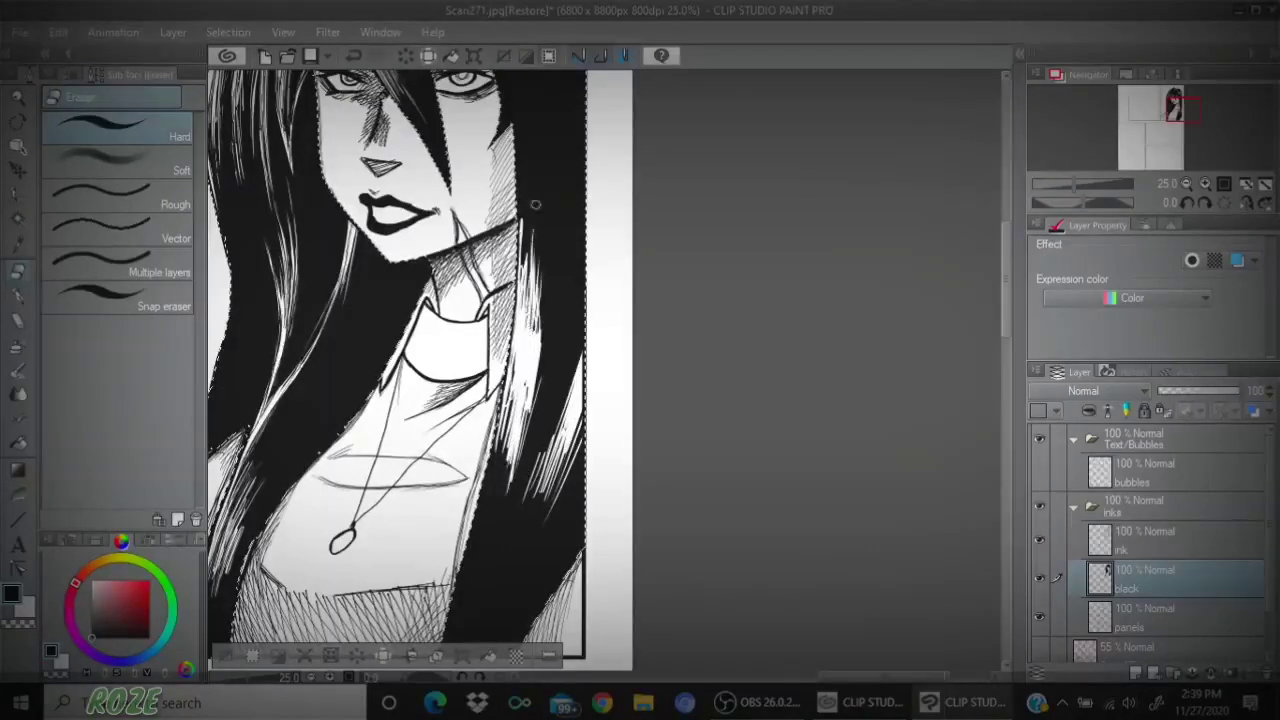
drag(531, 238, 525, 340)
mouse_move(520, 202)
mouse_down()
mouse_move(548, 292)
mouse_move(535, 310)
mouse_up()
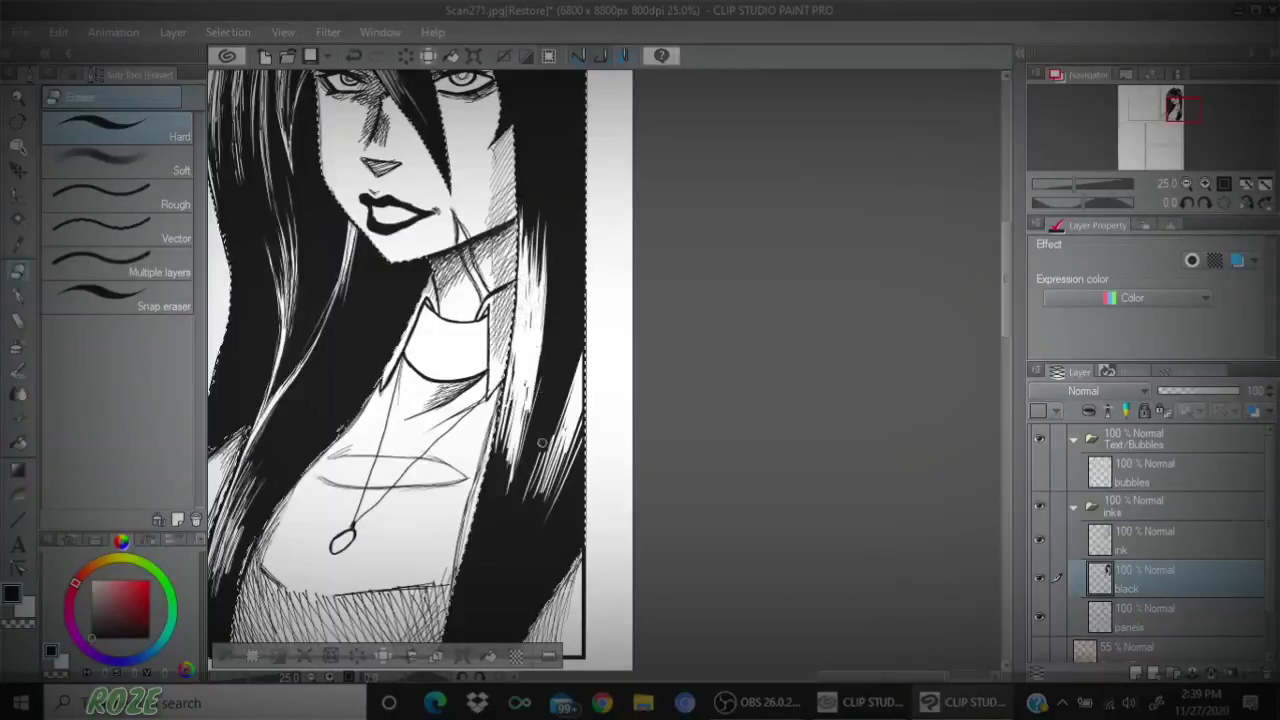
mouse_move(583, 440)
mouse_down()
mouse_move(558, 518)
mouse_move(562, 490)
mouse_move(533, 516)
mouse_up()
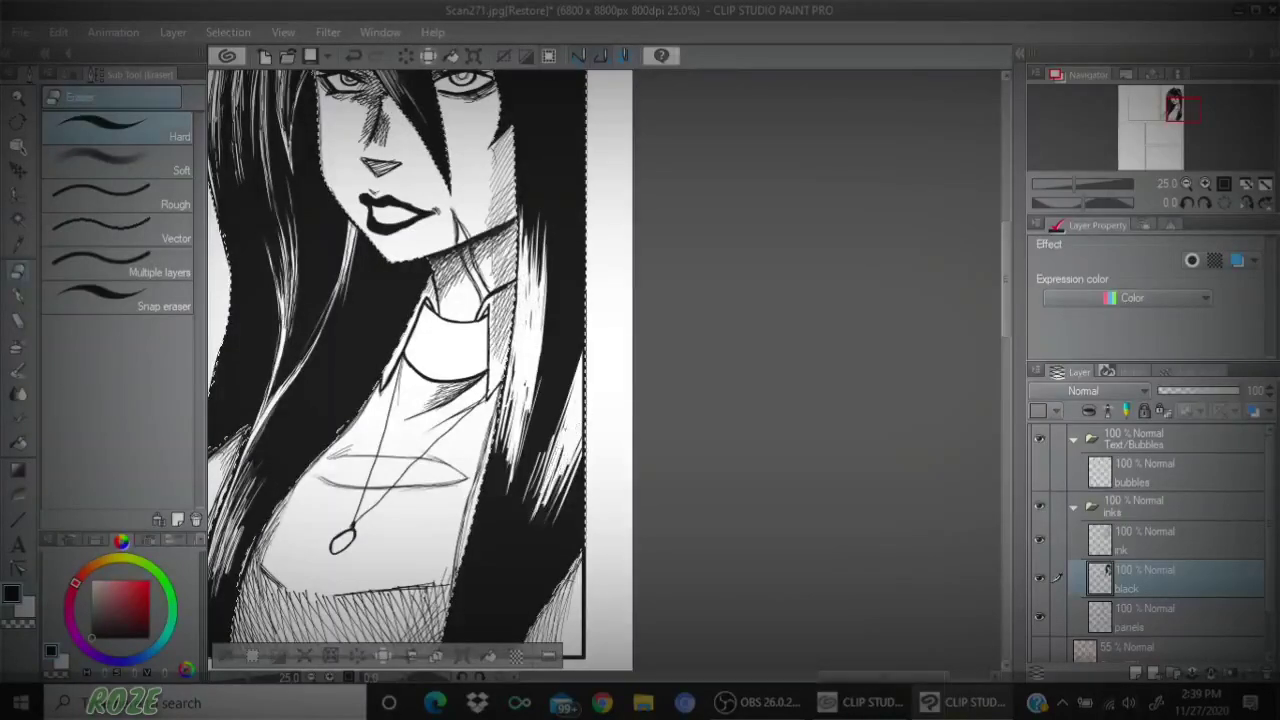
mouse_move(574, 466)
mouse_down()
mouse_move(541, 528)
mouse_move(557, 508)
mouse_up()
- Switch to the [AA] Gel Pen at size 23.4 and ink black strands through the hair highlight beside the neck
click(17, 302)
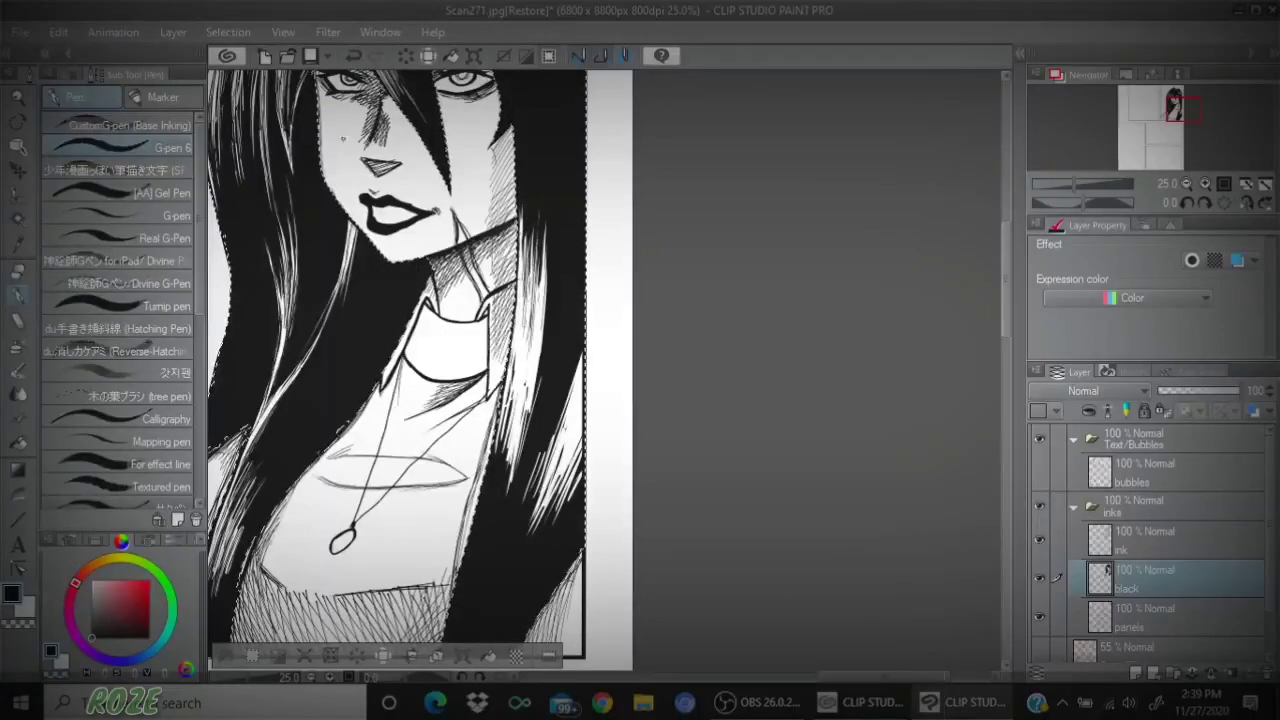
click(194, 189)
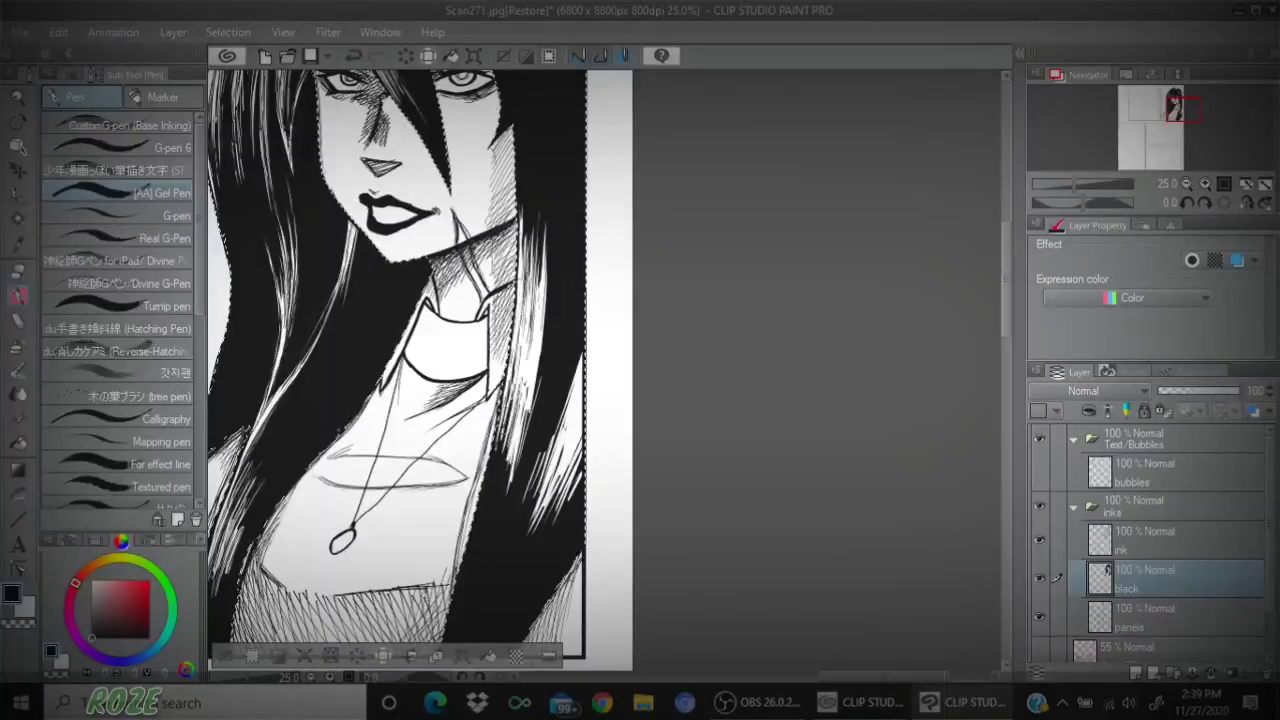
click(71, 76)
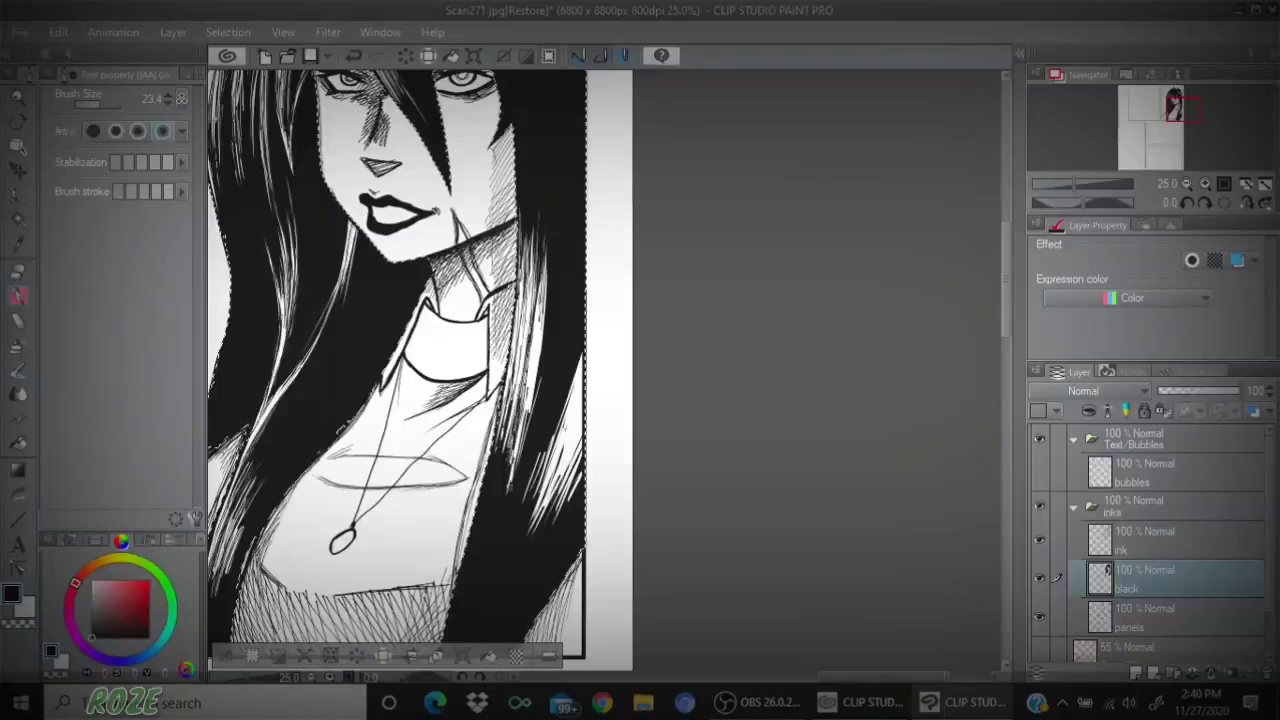
drag(525, 426, 546, 272)
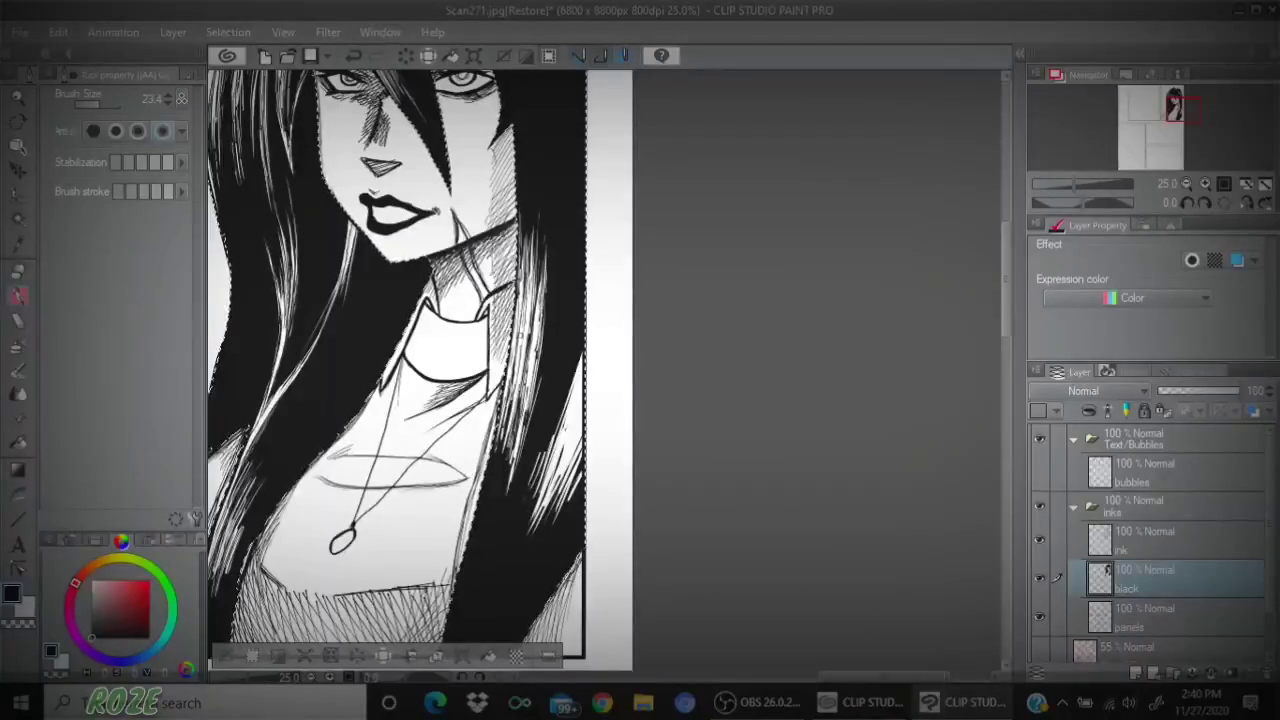
- Reduce the gel pen size to 19.2 and ink black strands through the slanted highlight near the panel border
click(97, 105)
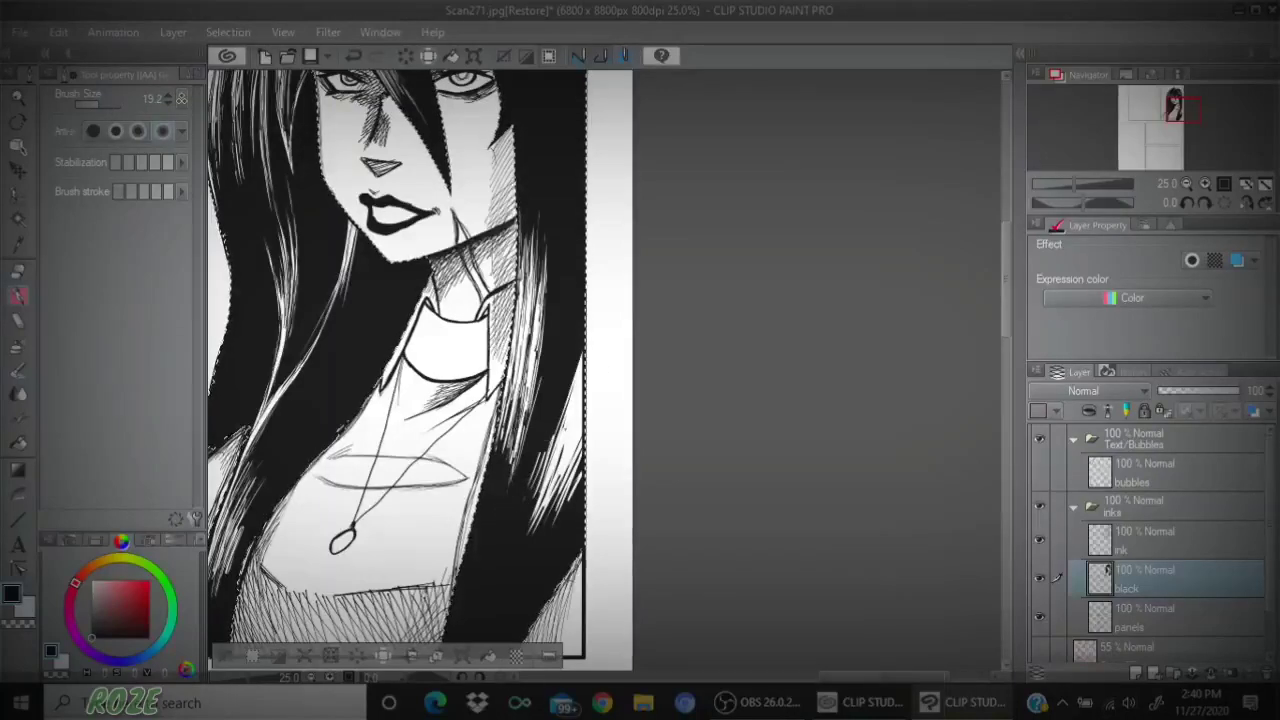
drag(511, 394, 498, 450)
drag(550, 484, 533, 519)
drag(574, 416, 550, 475)
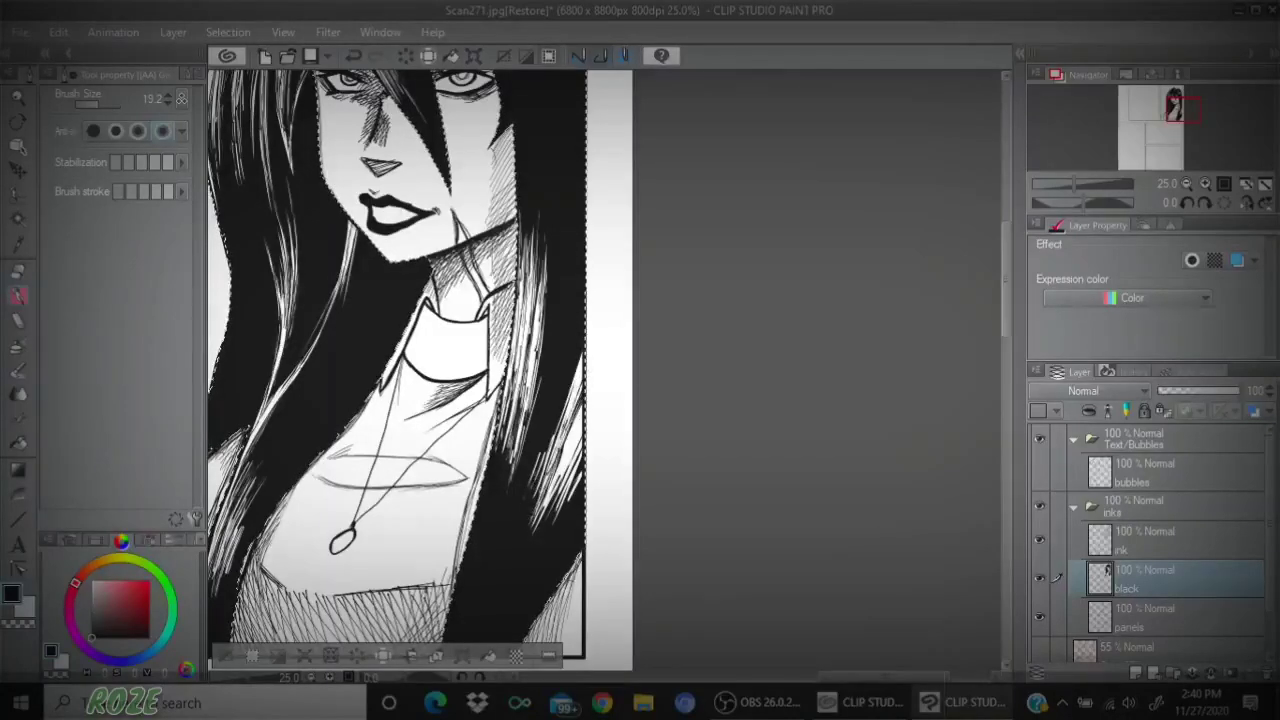
mouse_move(580, 424)
mouse_down()
mouse_move(554, 494)
mouse_move(570, 446)
mouse_up()
drag(556, 486, 542, 516)
drag(586, 426, 548, 500)
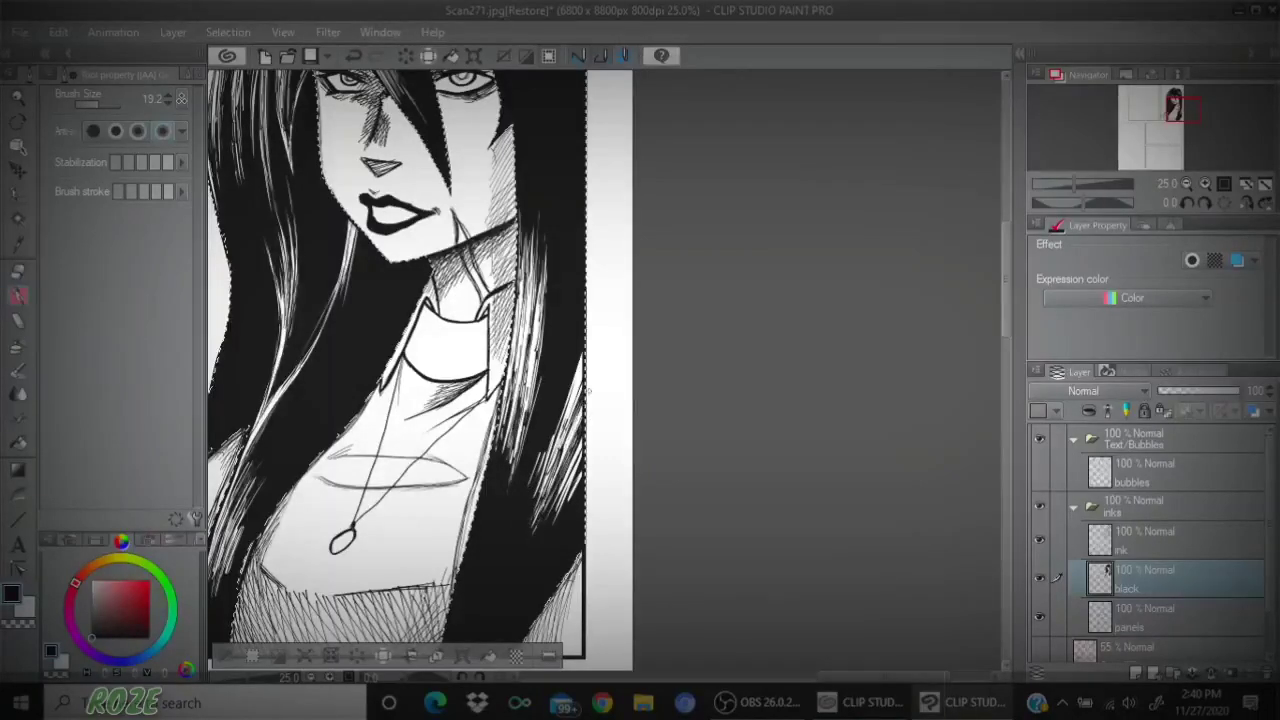
- Break up the remaining white areas in both right-side hair highlights with additional fine black strands
drag(584, 354, 555, 427)
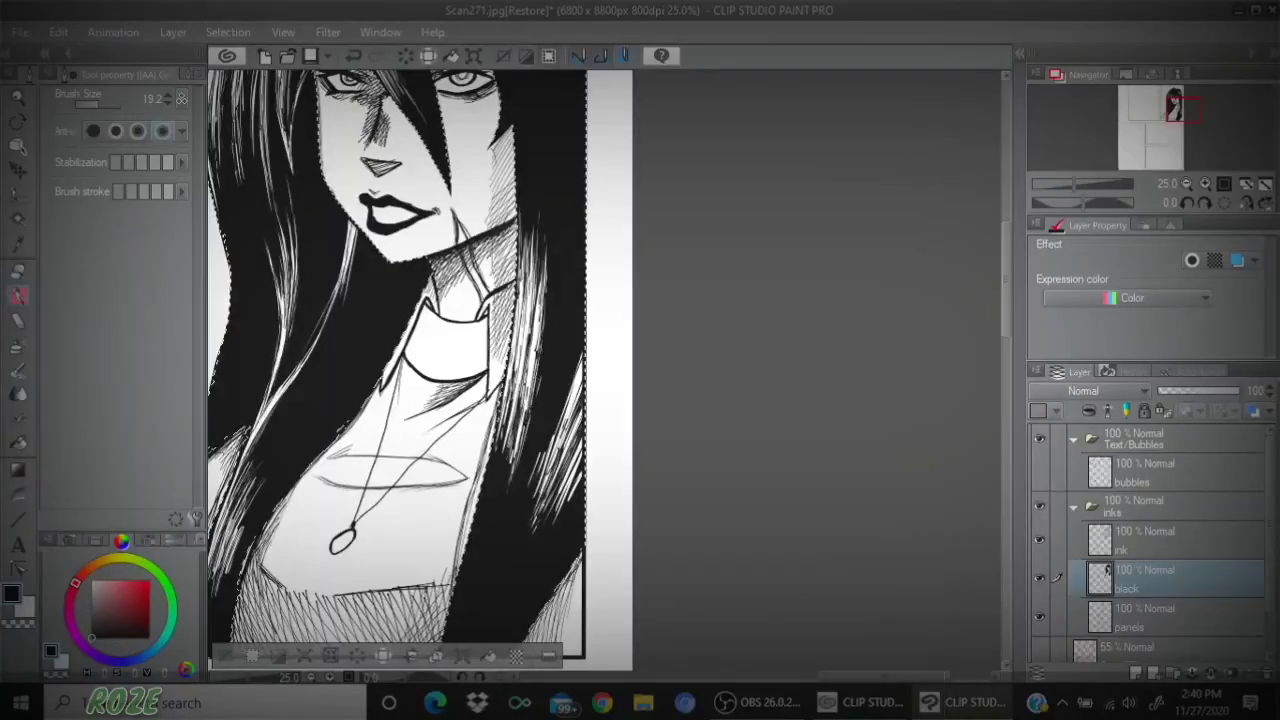
drag(538, 358, 525, 413)
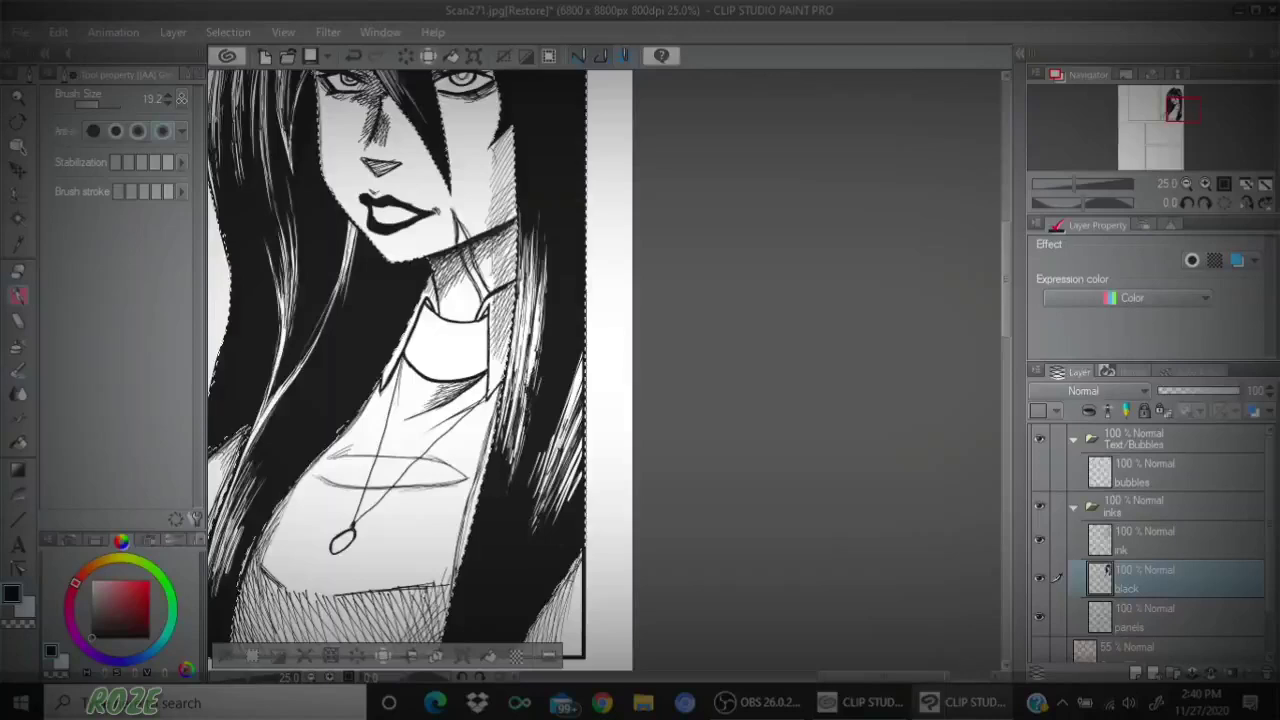
drag(537, 348, 527, 396)
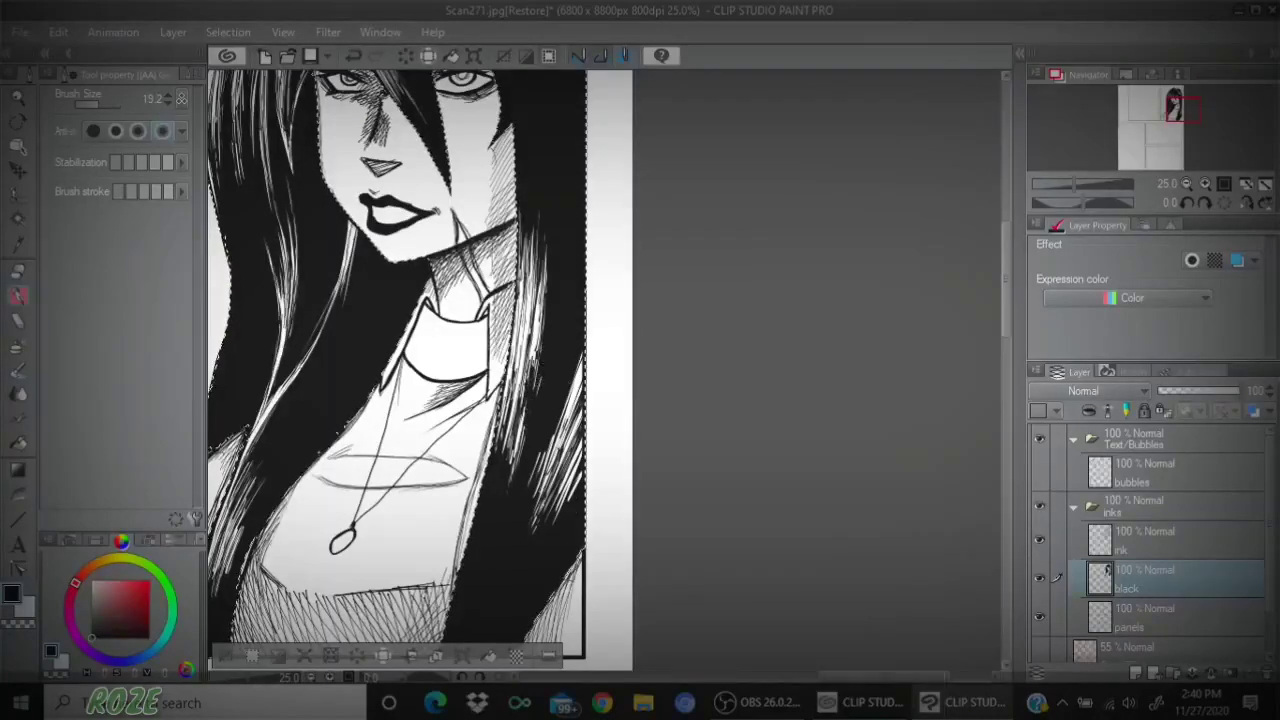
drag(572, 450, 560, 474)
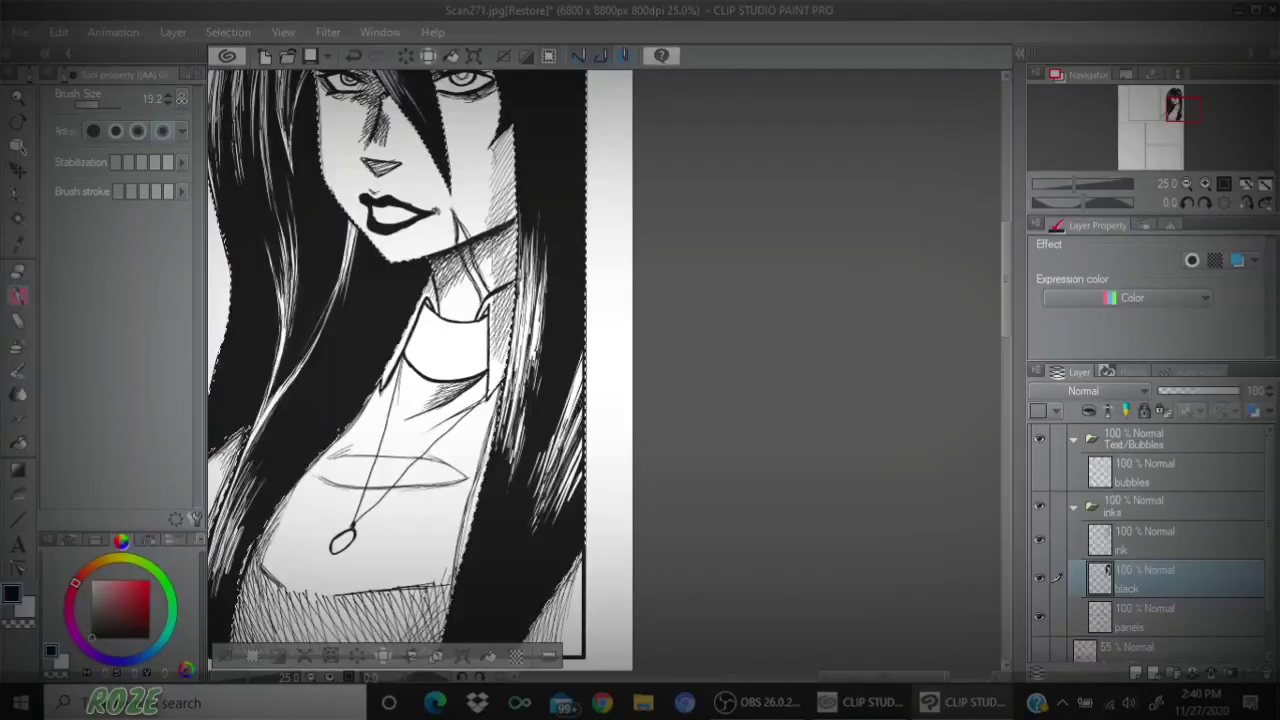
drag(572, 404, 556, 460)
drag(570, 400, 550, 478)
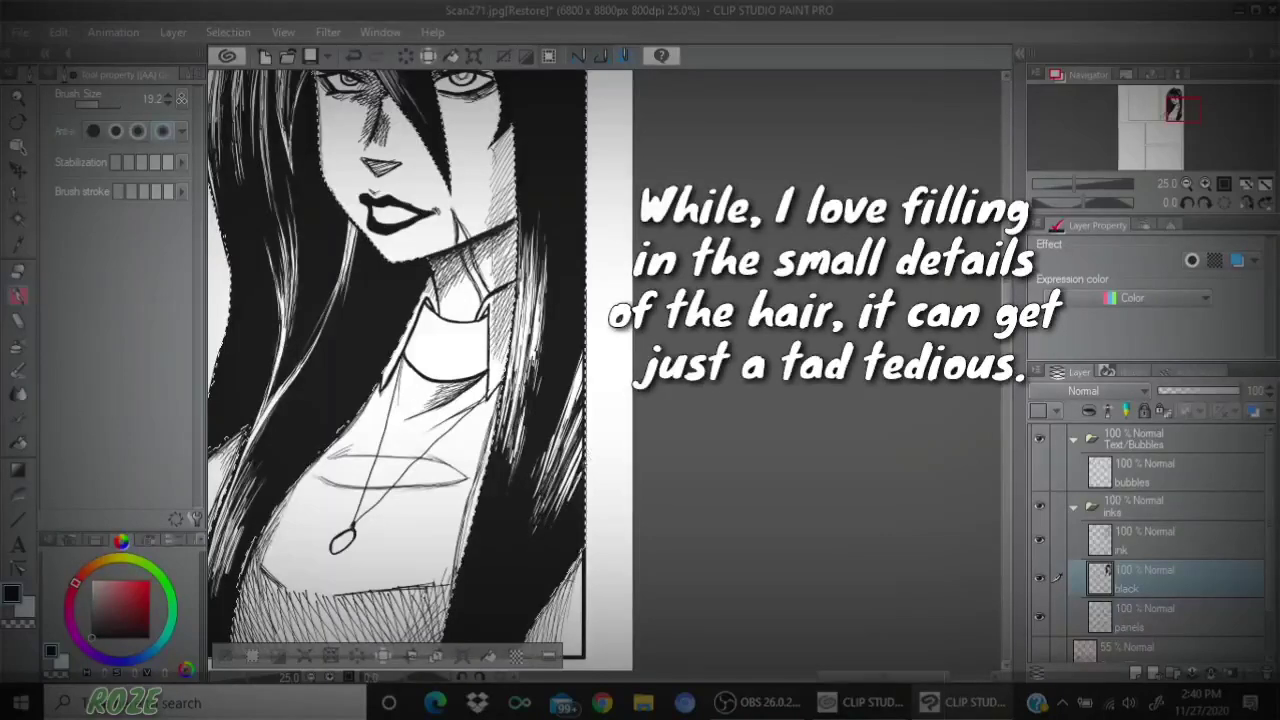
drag(585, 452, 571, 493)
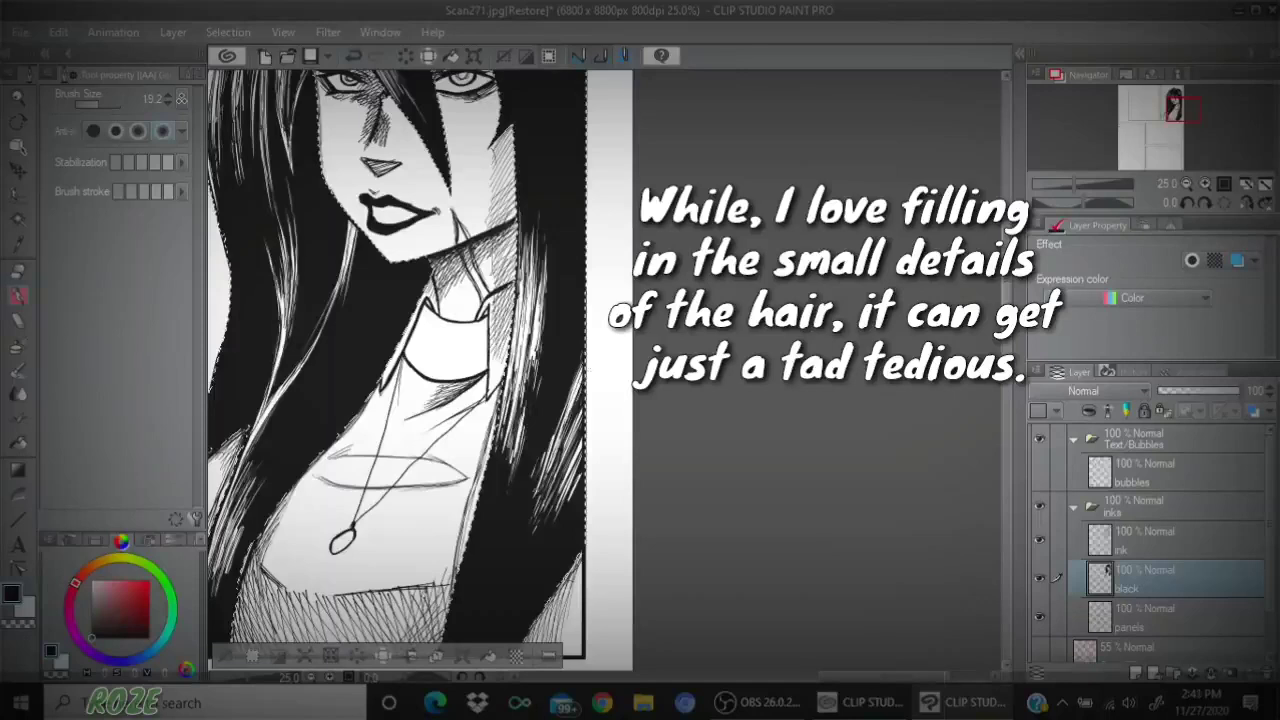
click(1187, 184)
click(1187, 184)
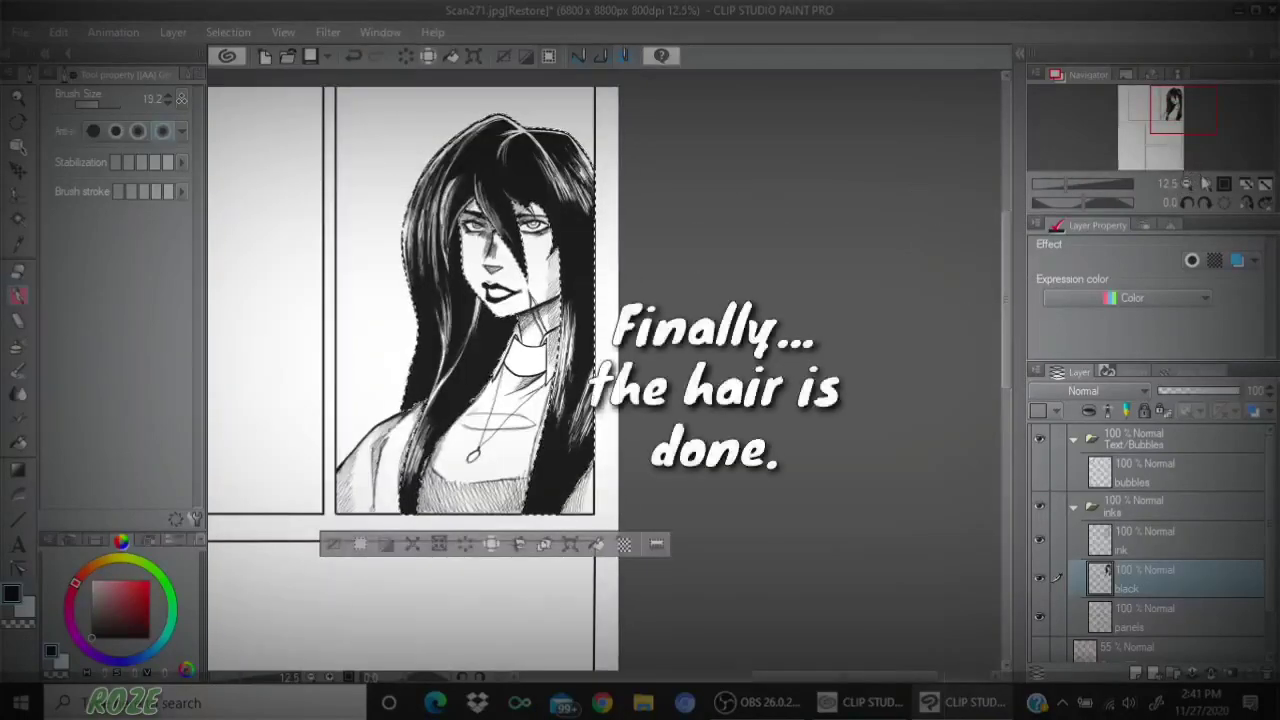
drag(1178, 108, 1187, 107)
click(367, 543)
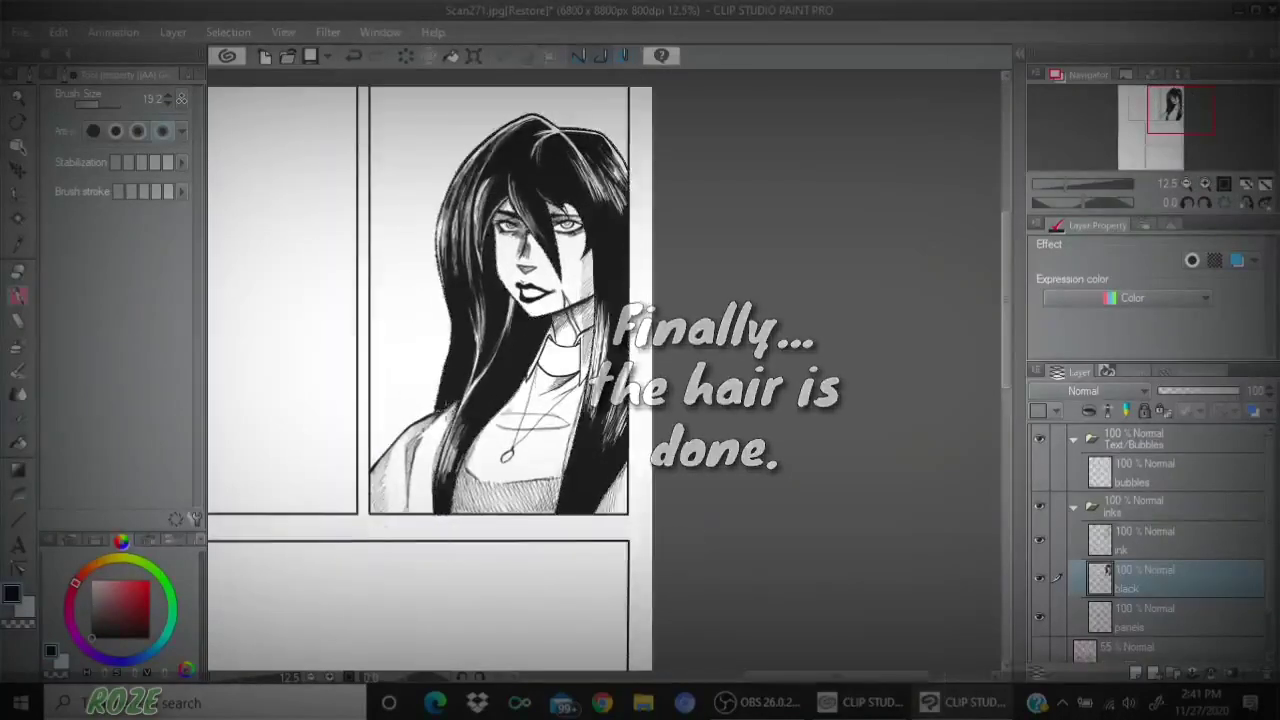
click(356, 59)
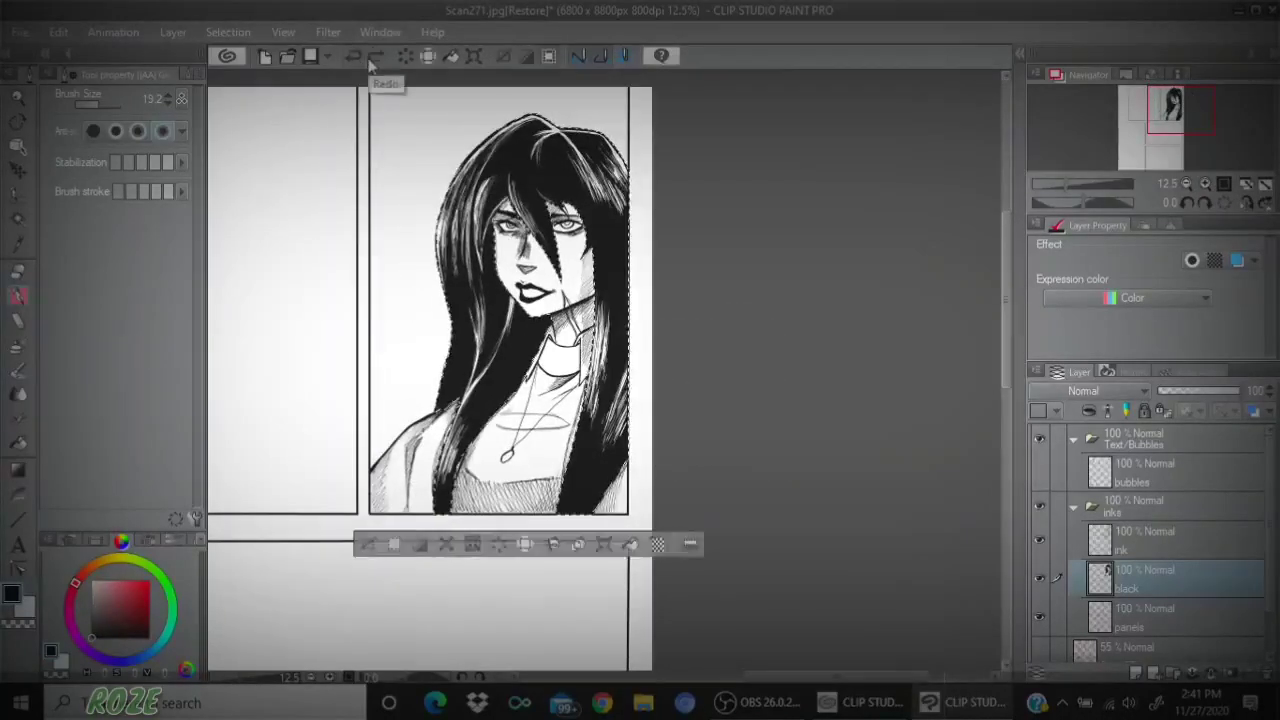
- Hide the black layer, show the material library, and collapse the inks and Text/Bubbles folders
click(1041, 576)
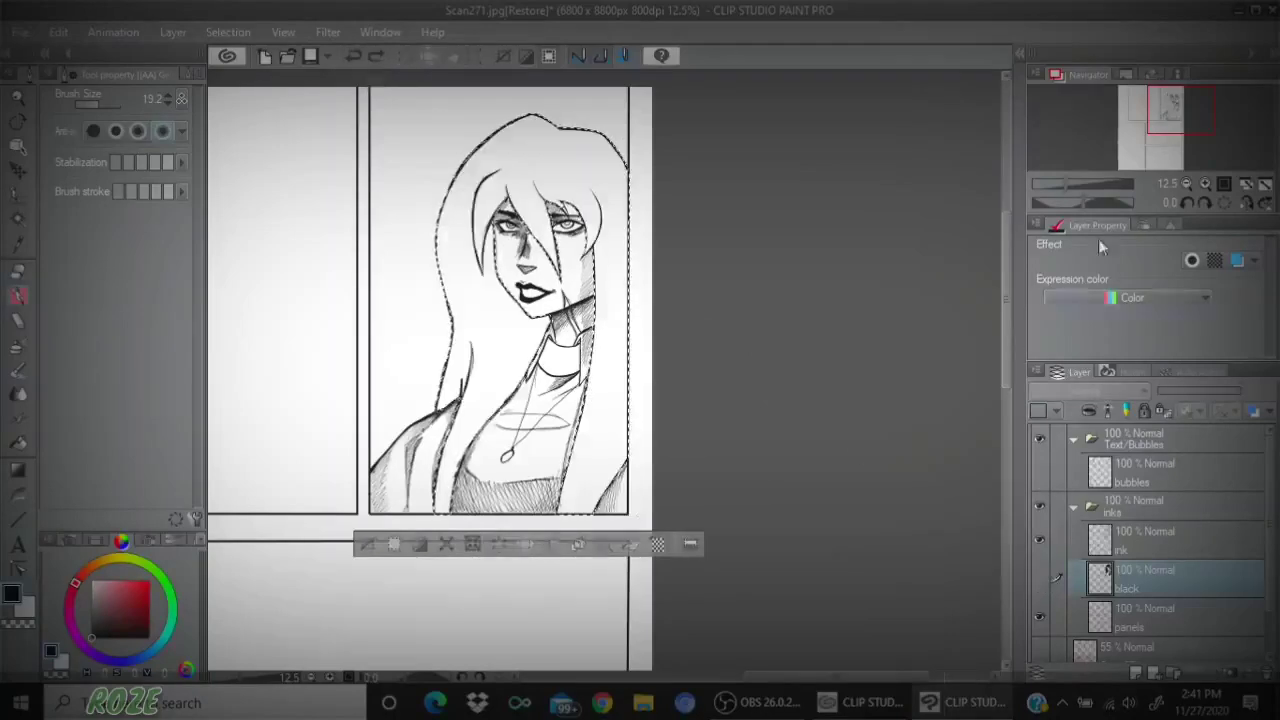
click(1019, 53)
click(1075, 506)
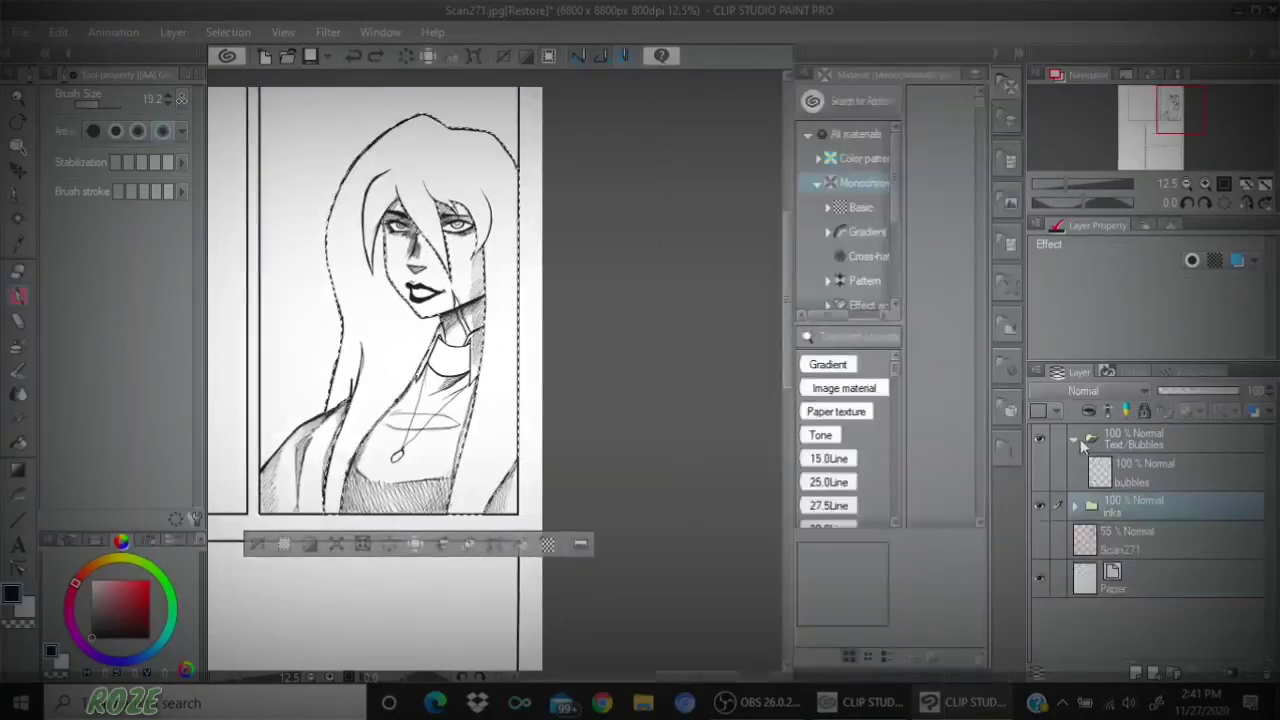
click(1075, 439)
- Create a layer folder named Tones directly below the inks folder
click(1173, 673)
drag(1152, 474, 1152, 510)
double_click(1150, 500)
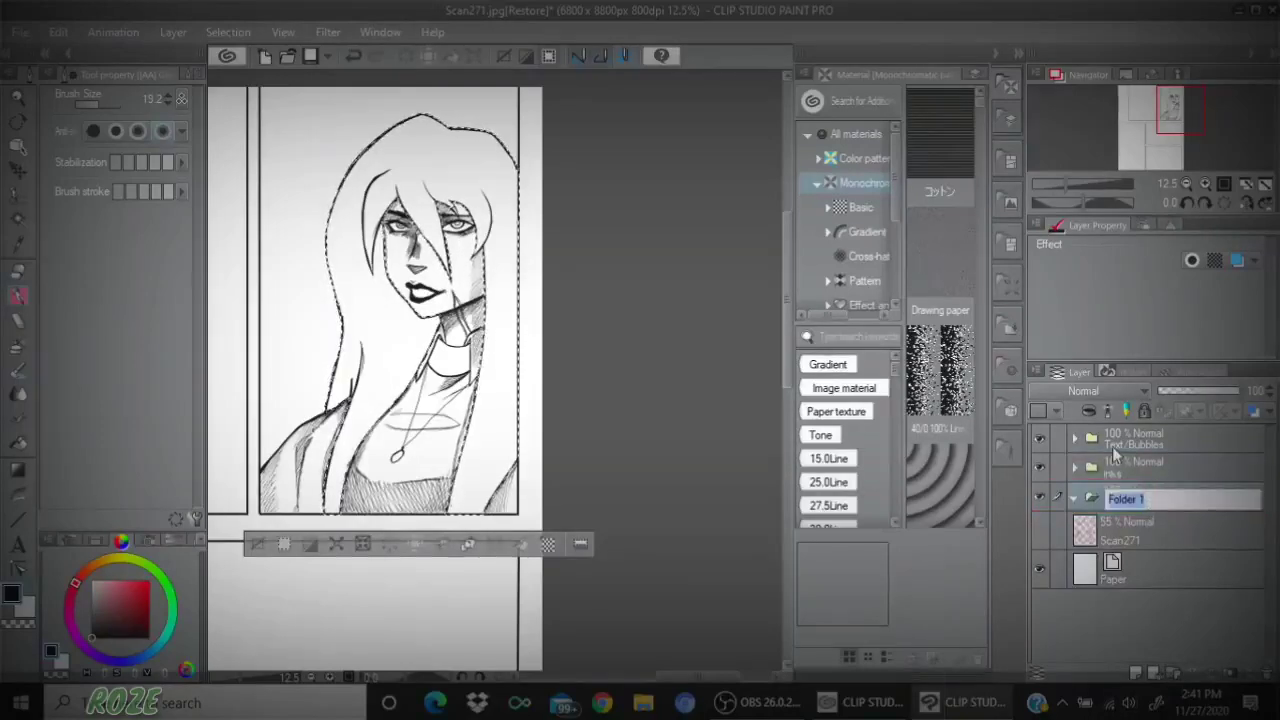
text(To)
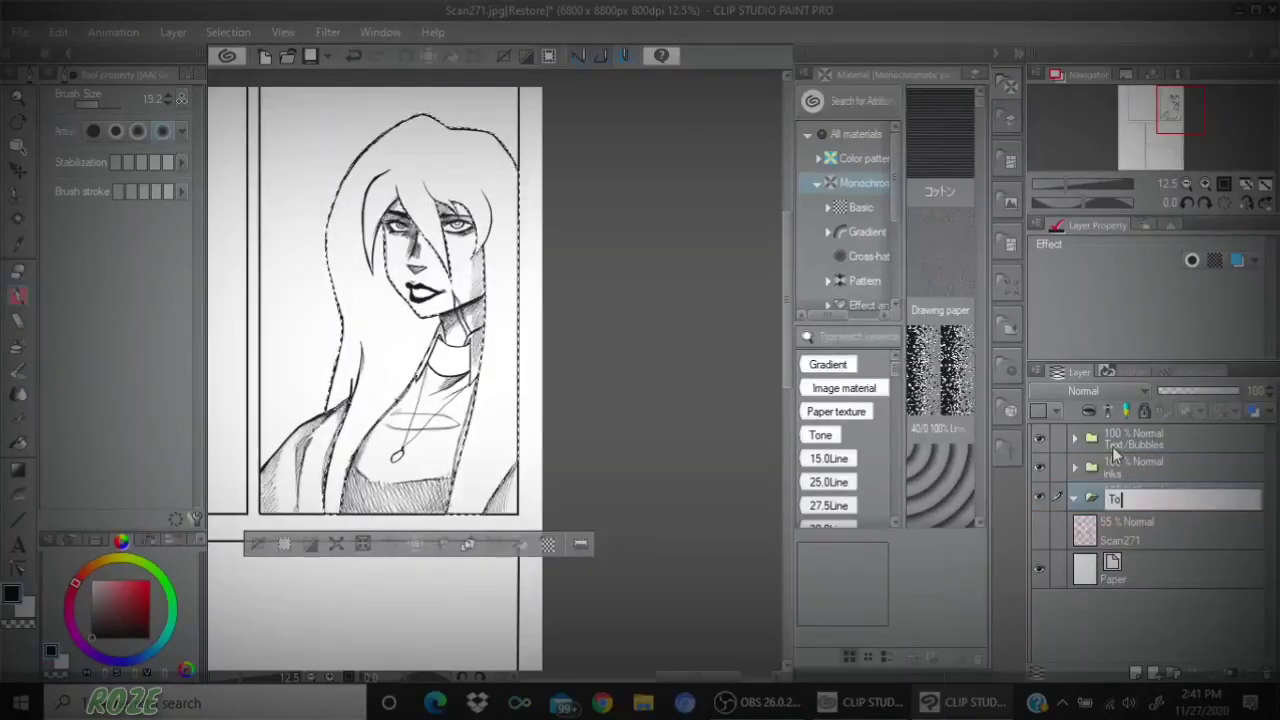
text(nes)
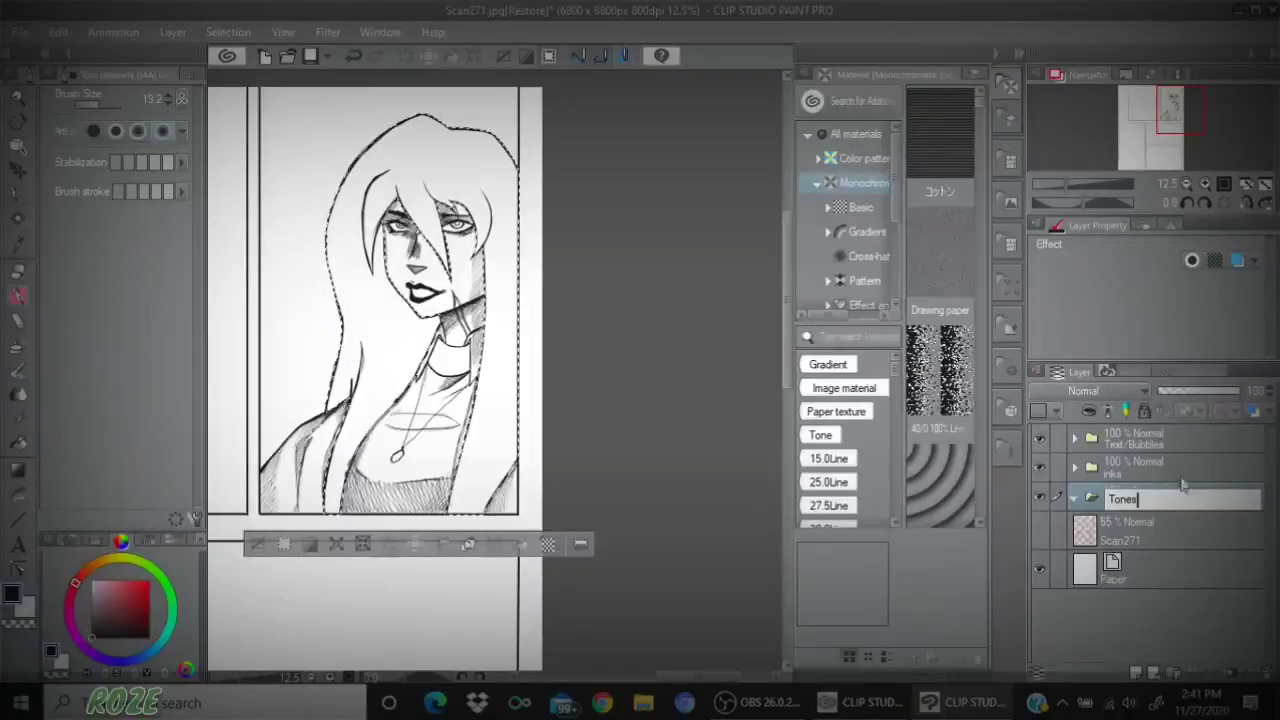
- Apply the 55.0 line 40% circle tone to the selected hair in the Tones folder, and set its frequency to 85.0 and density to 54
key(Return)
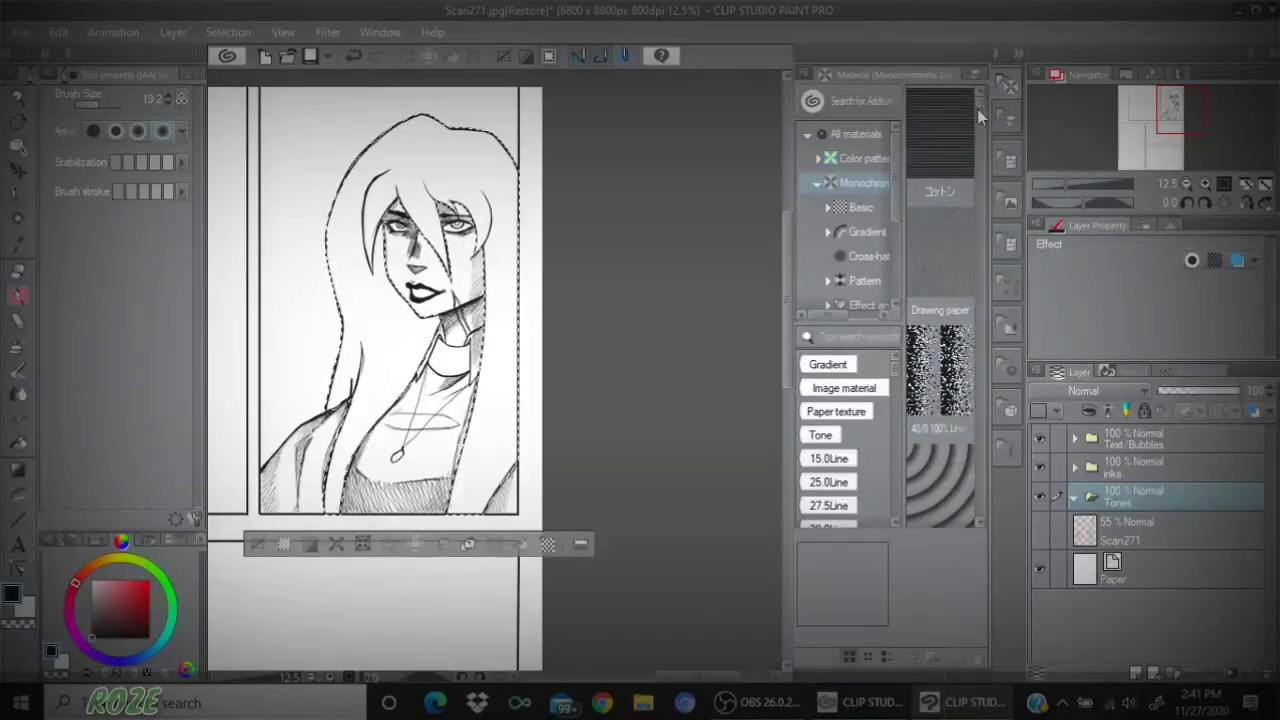
drag(979, 104, 980, 111)
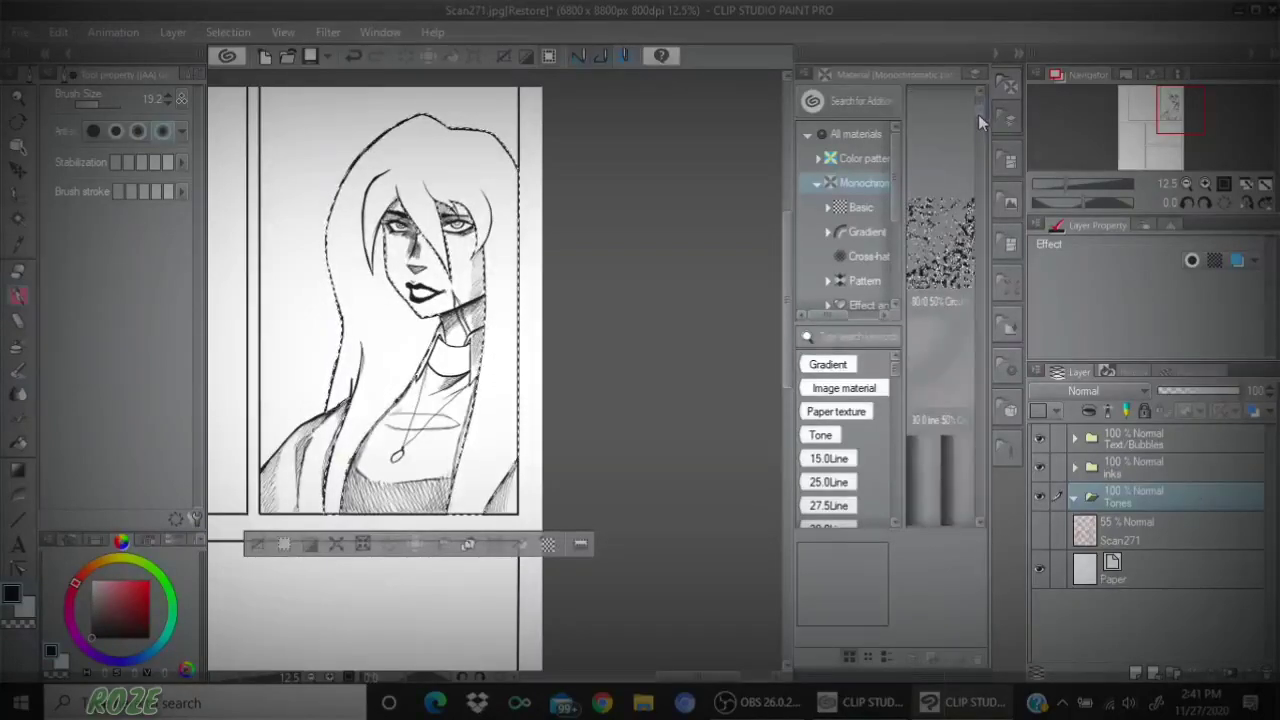
scroll(895, 375, down, 3)
scroll(895, 390, down, 5)
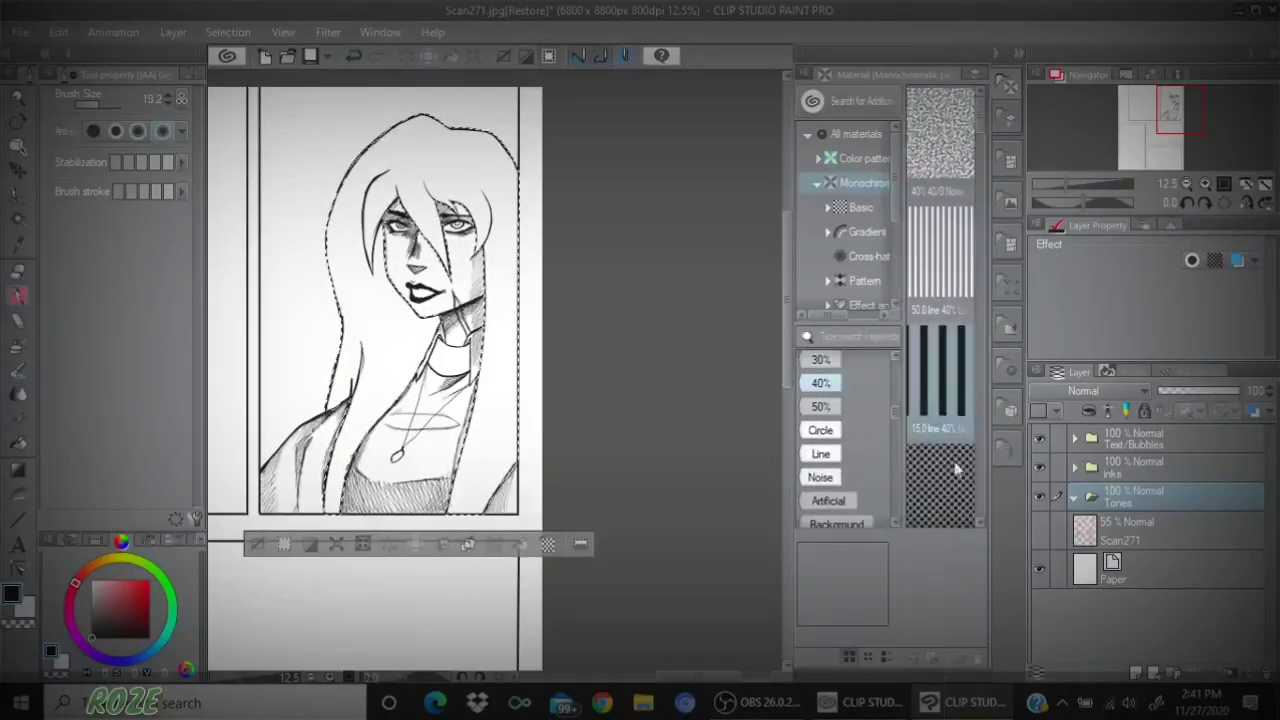
mouse_move(940, 480)
mouse_down()
mouse_move(760, 345)
mouse_move(528, 323)
mouse_up()
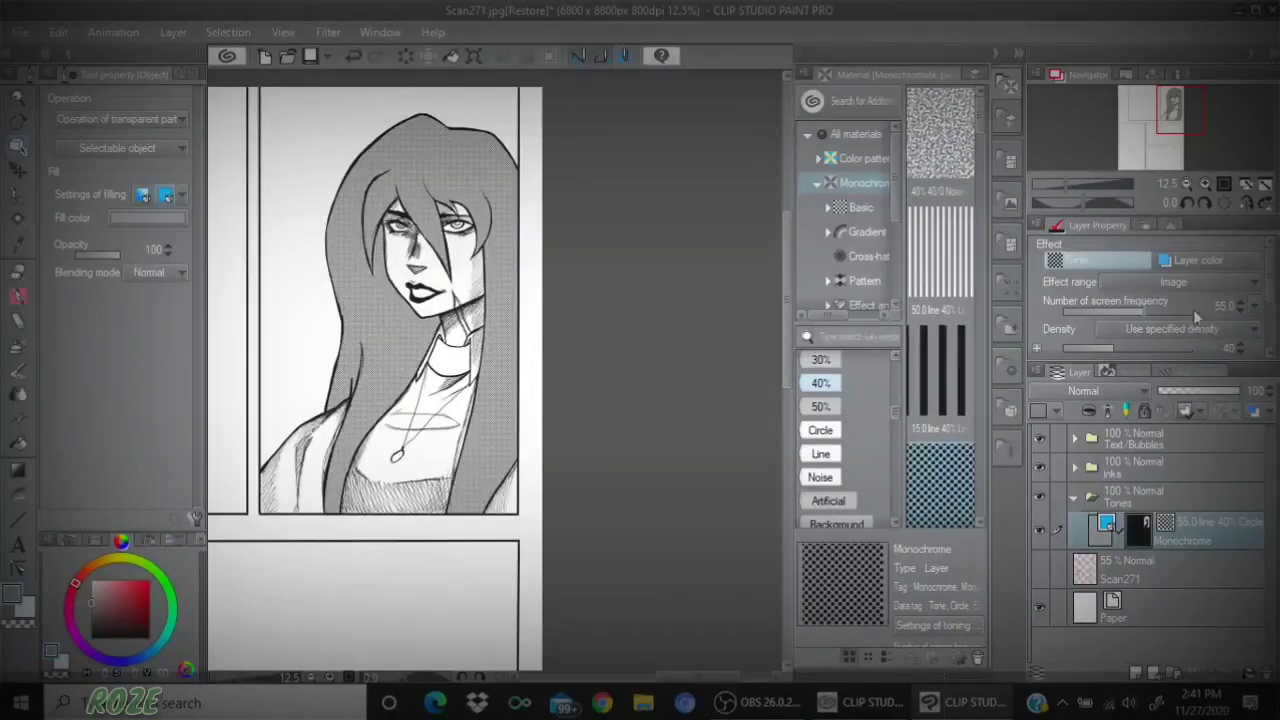
drag(1119, 350, 1139, 338)
- Collapse the Tones folder and make the black layer in the inks folder visible
click(1075, 497)
click(1075, 467)
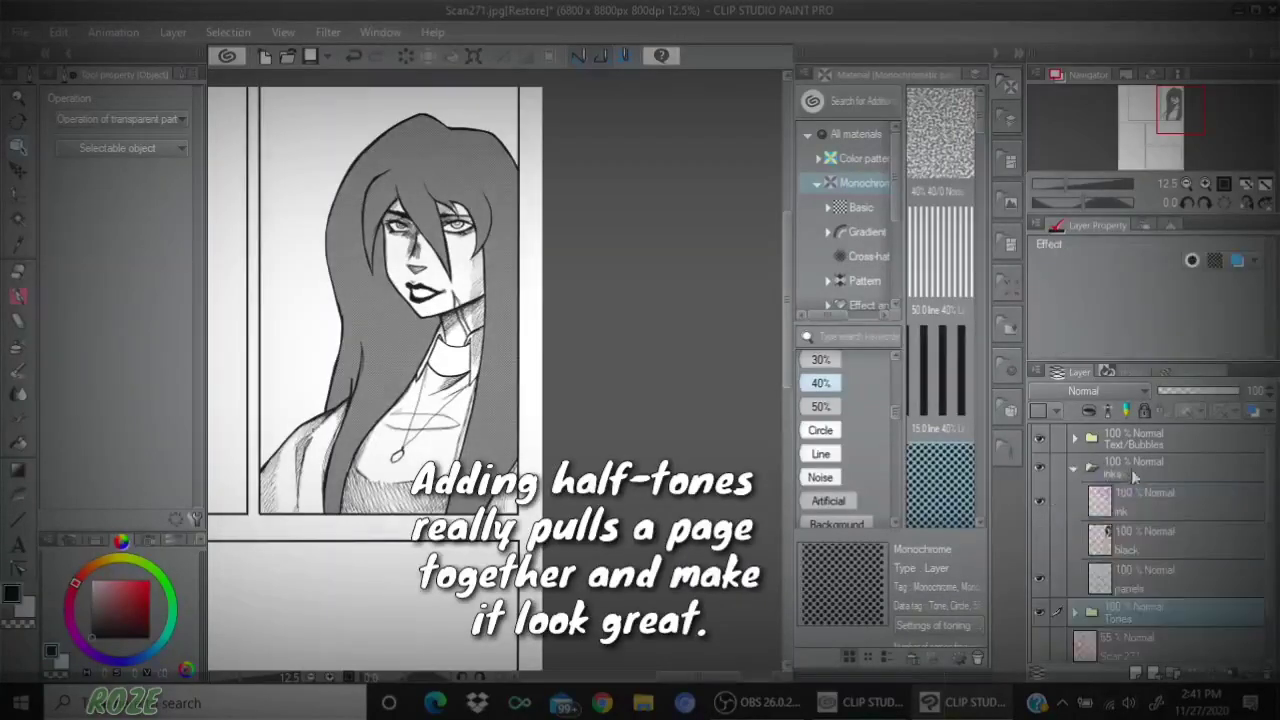
click(1042, 536)
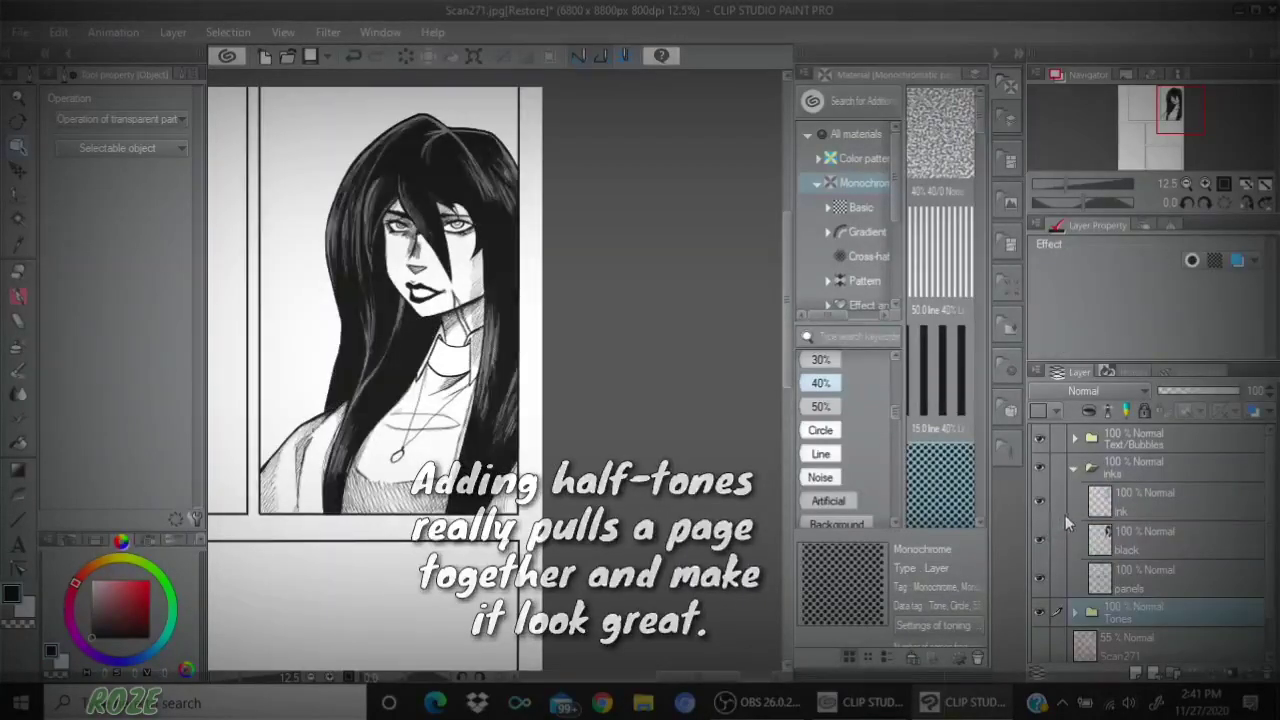
click(1206, 184)
drag(1183, 138, 1175, 131)
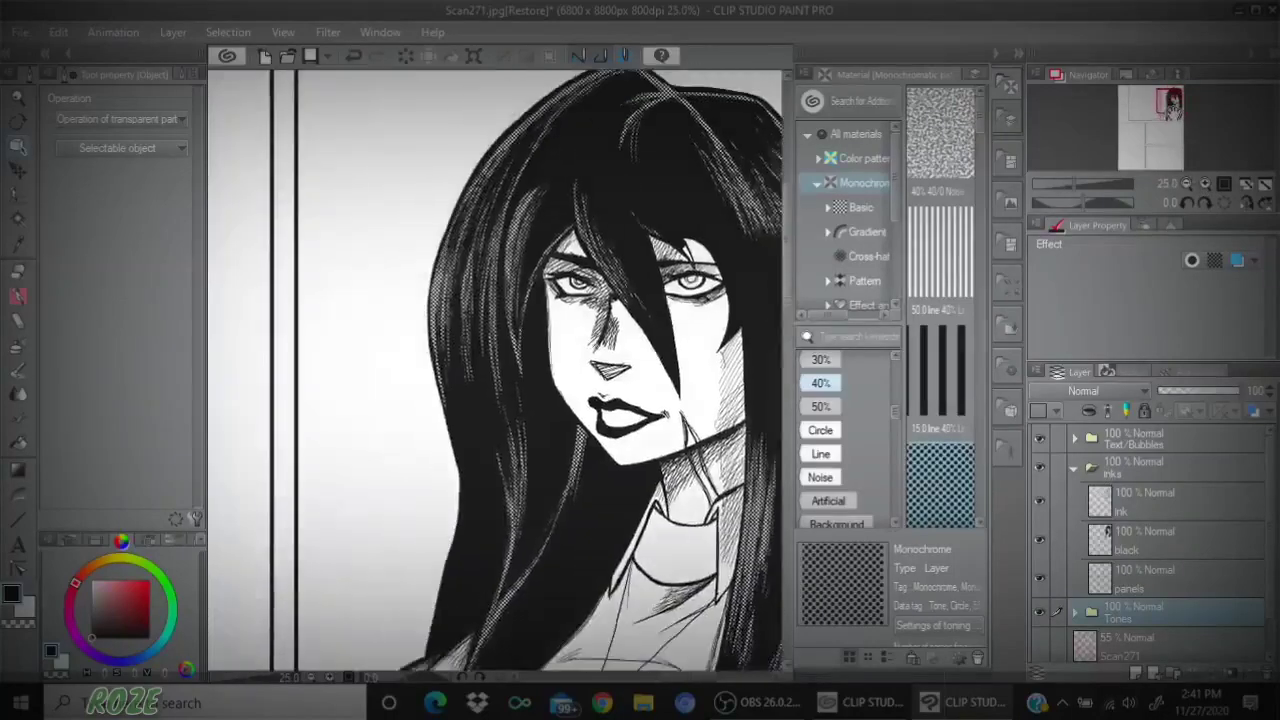
- Collapse the inks folder, make the hair tone layer in the Tones folder active, and set the pen size to 8.5
click(1170, 545)
click(1076, 468)
click(1075, 497)
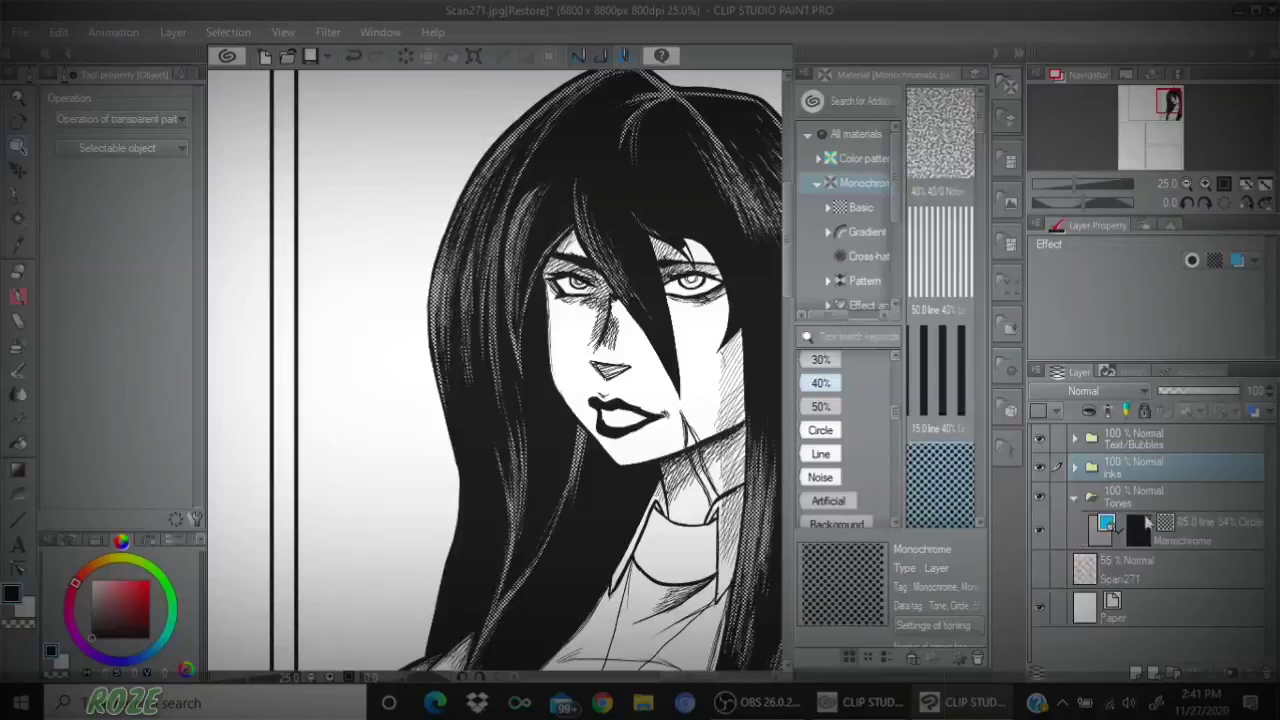
click(1190, 521)
click(18, 296)
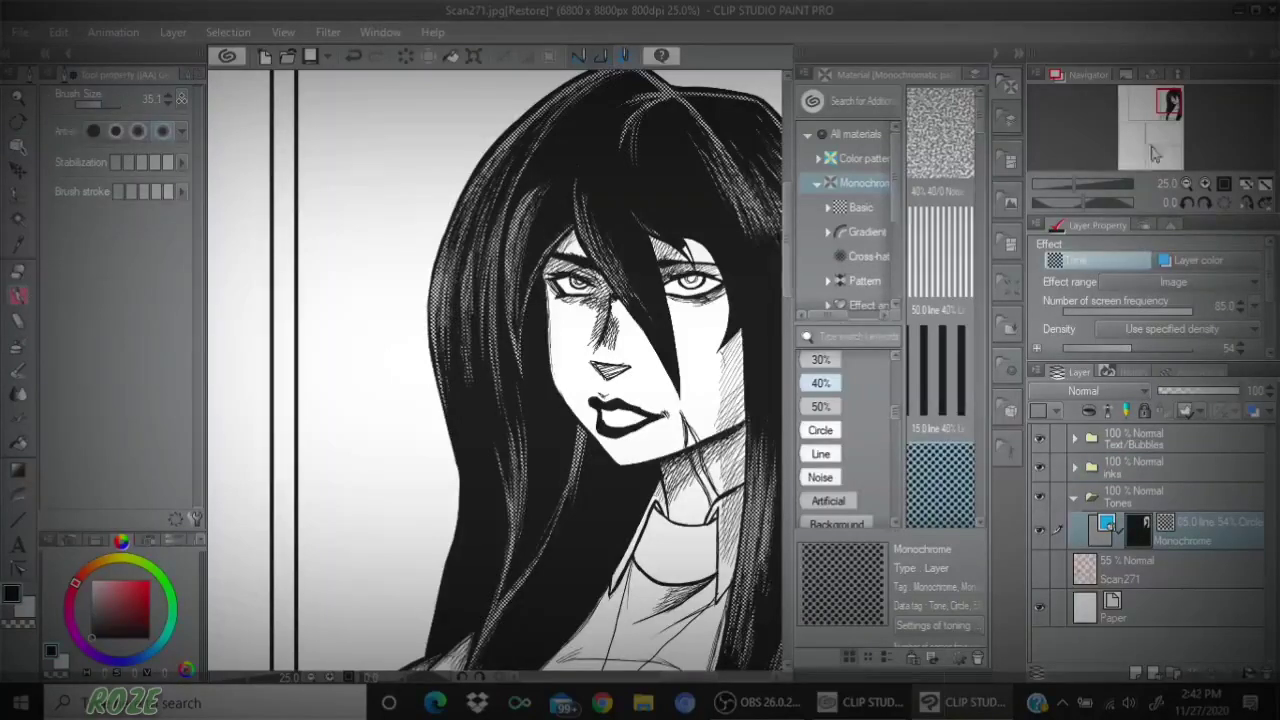
click(1205, 184)
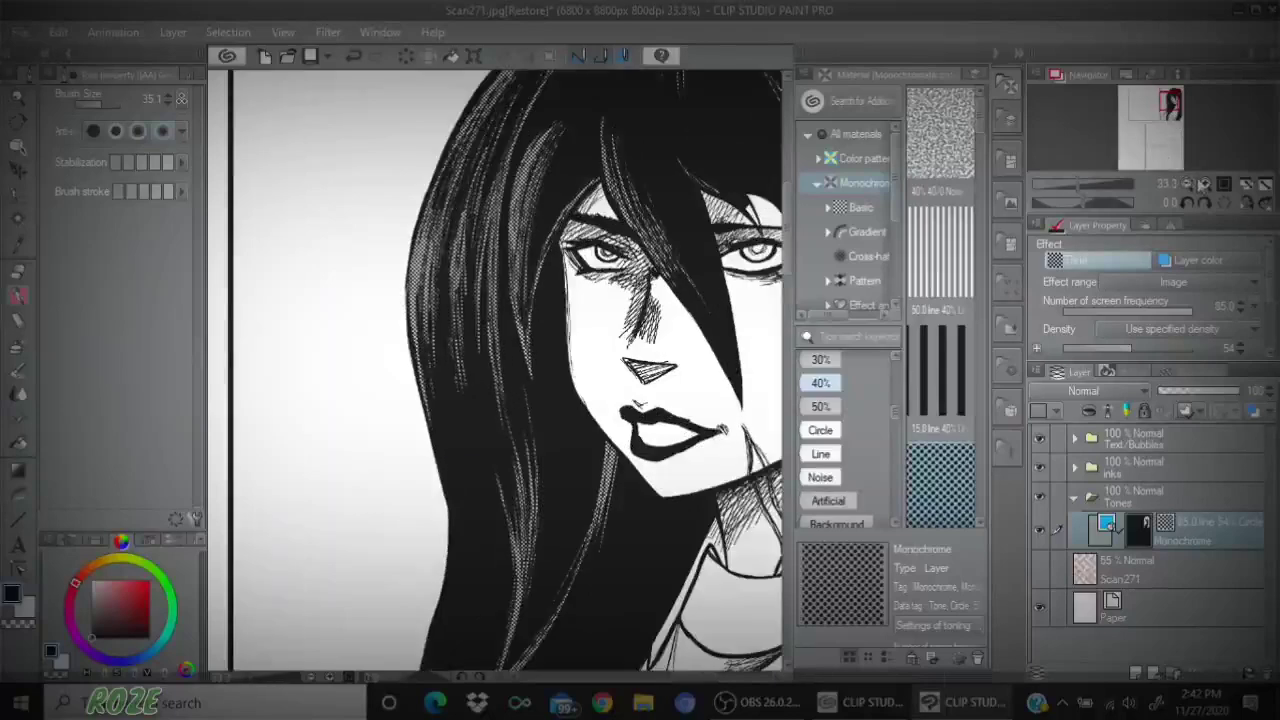
click(1206, 184)
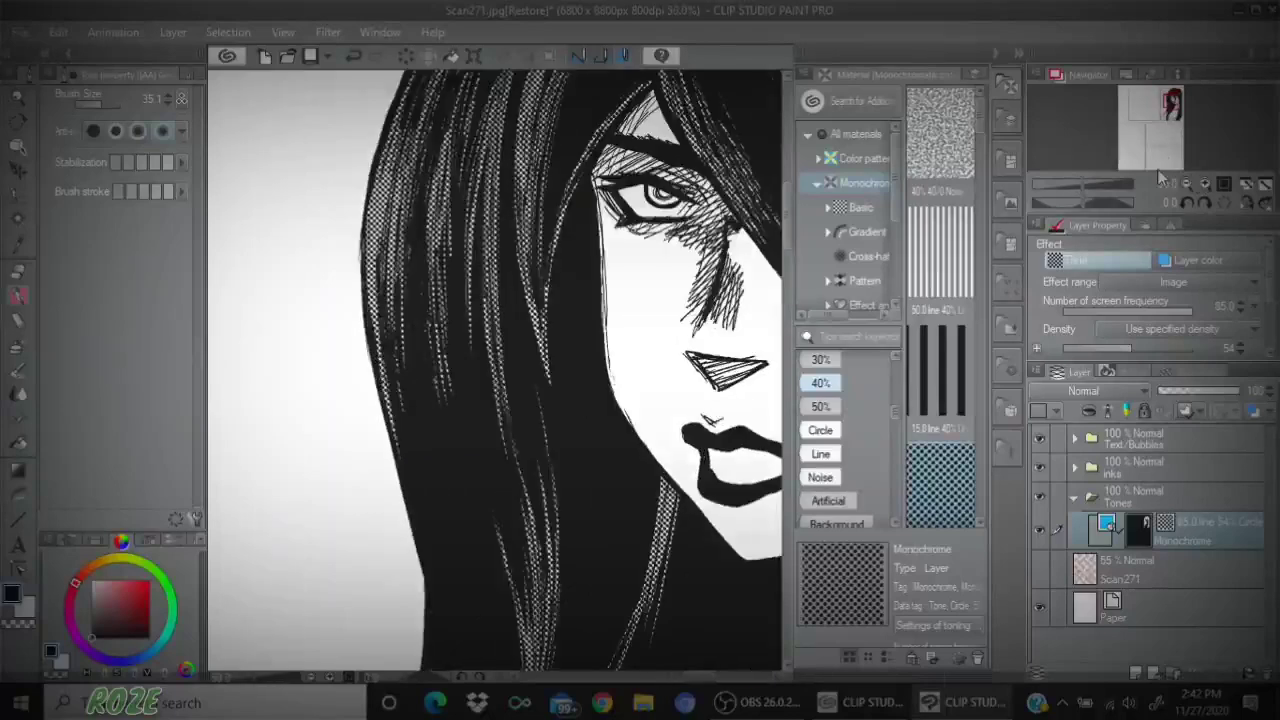
click(95, 105)
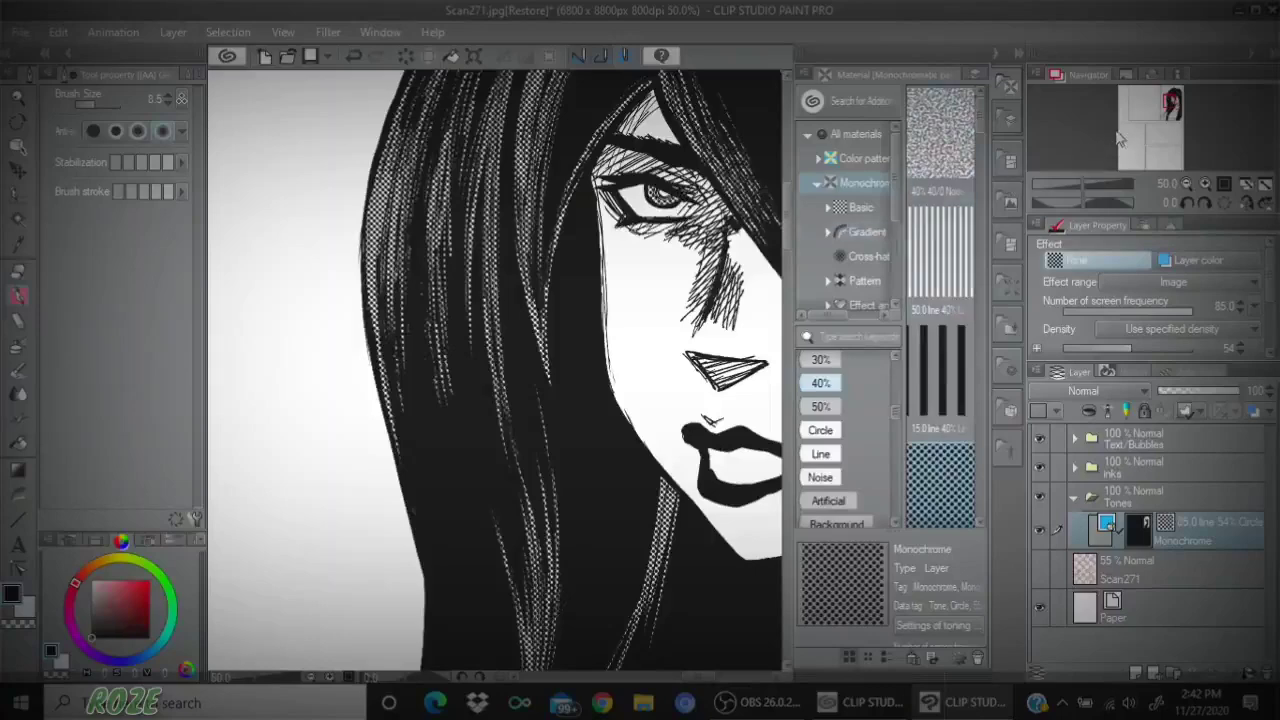
scroll(495, 370, right, 5)
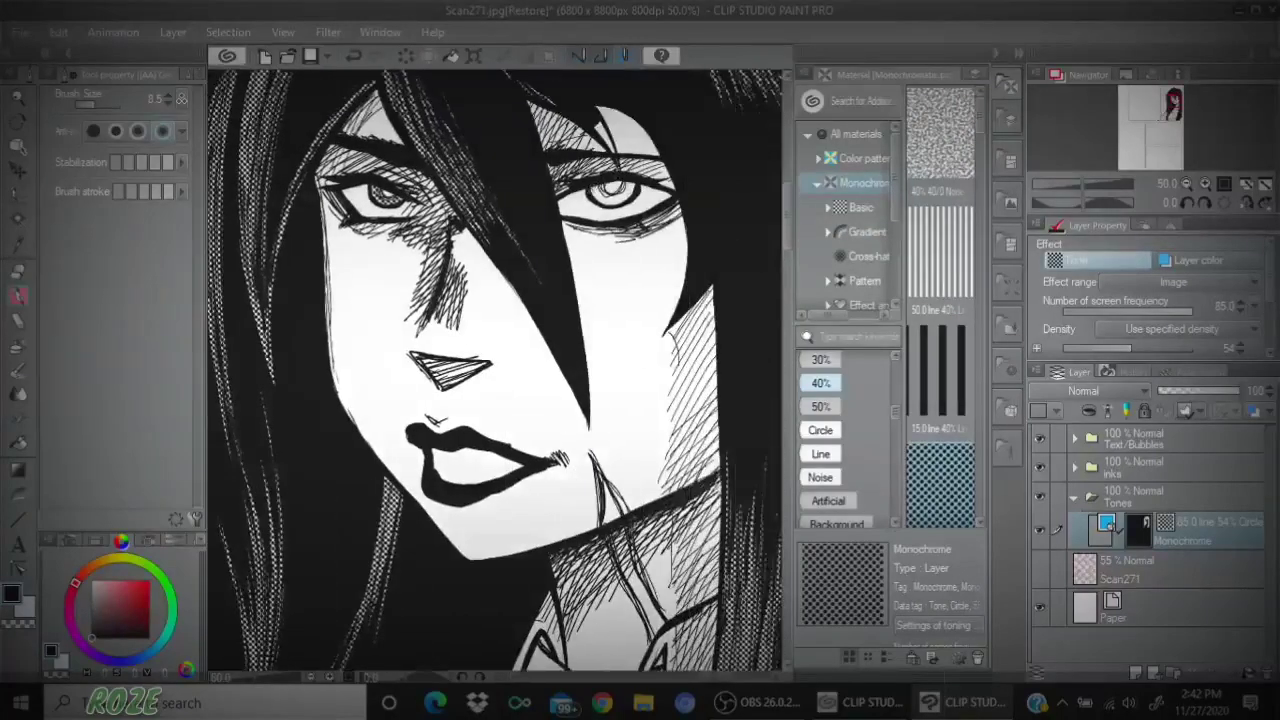
- Extend the tone into the irises of both eyes, using Auto Select and the pen at size 52.6
click(22, 219)
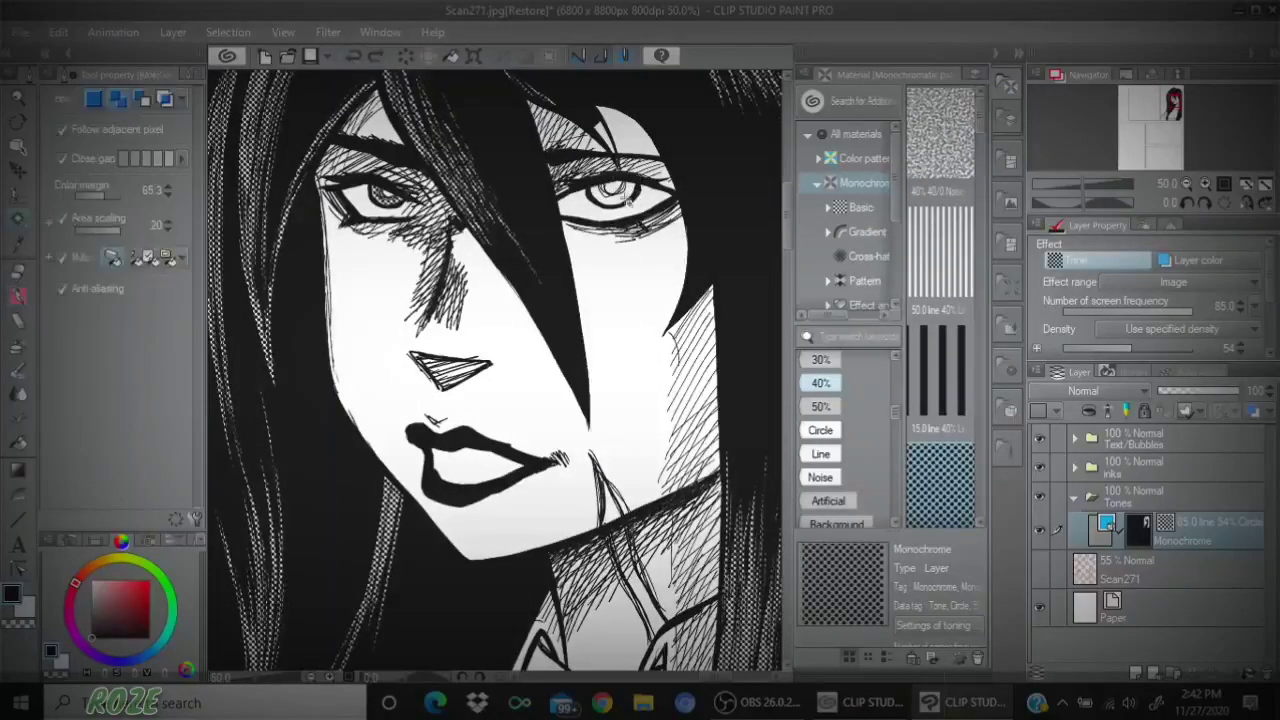
click(628, 195)
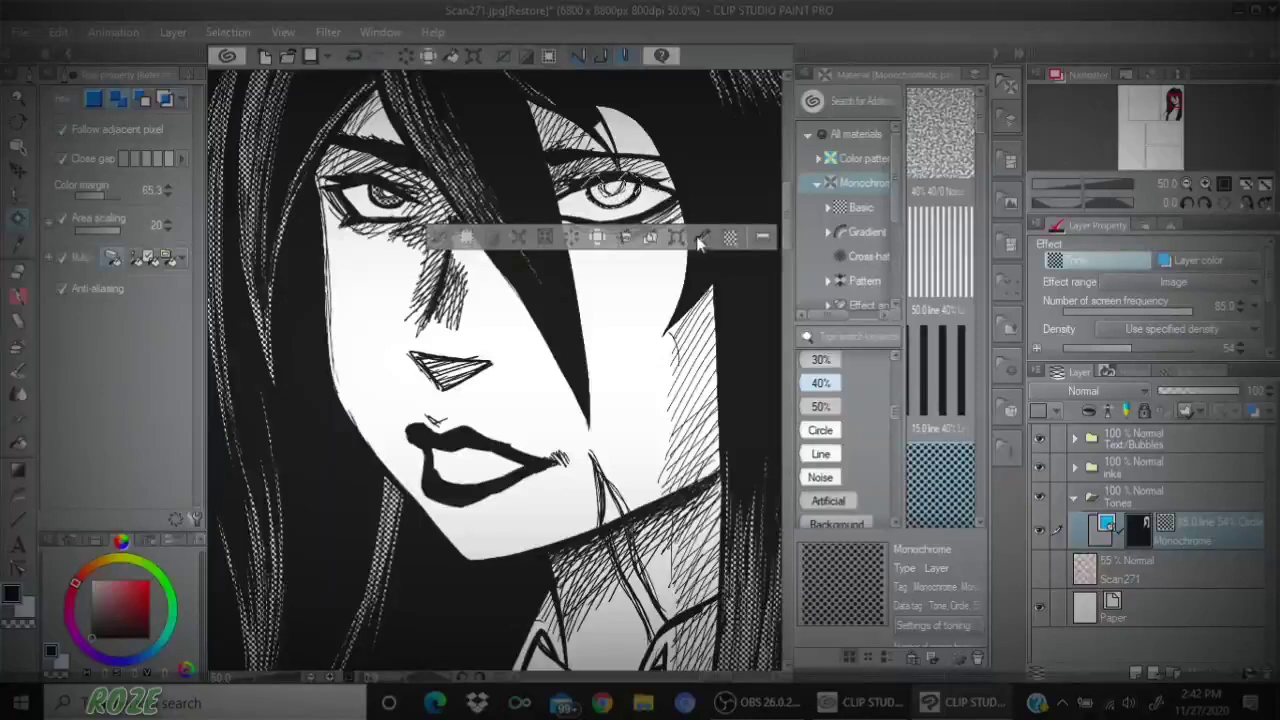
click(468, 237)
click(17, 295)
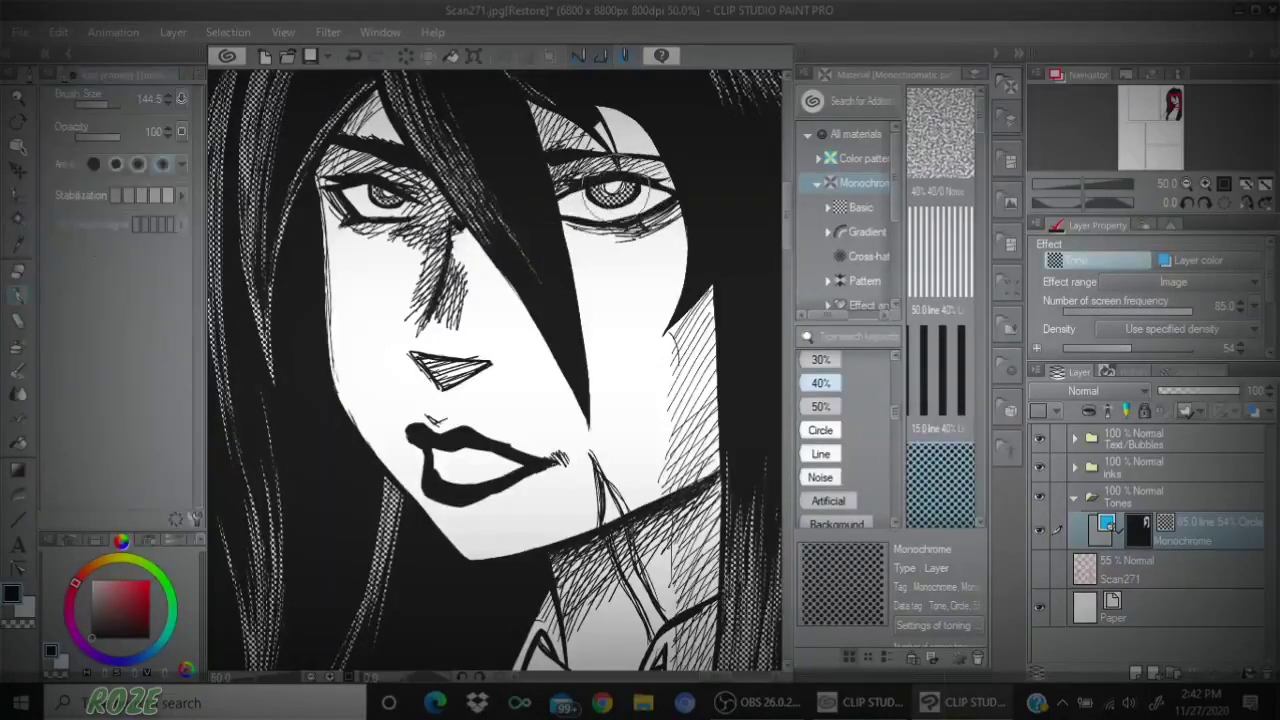
click(104, 105)
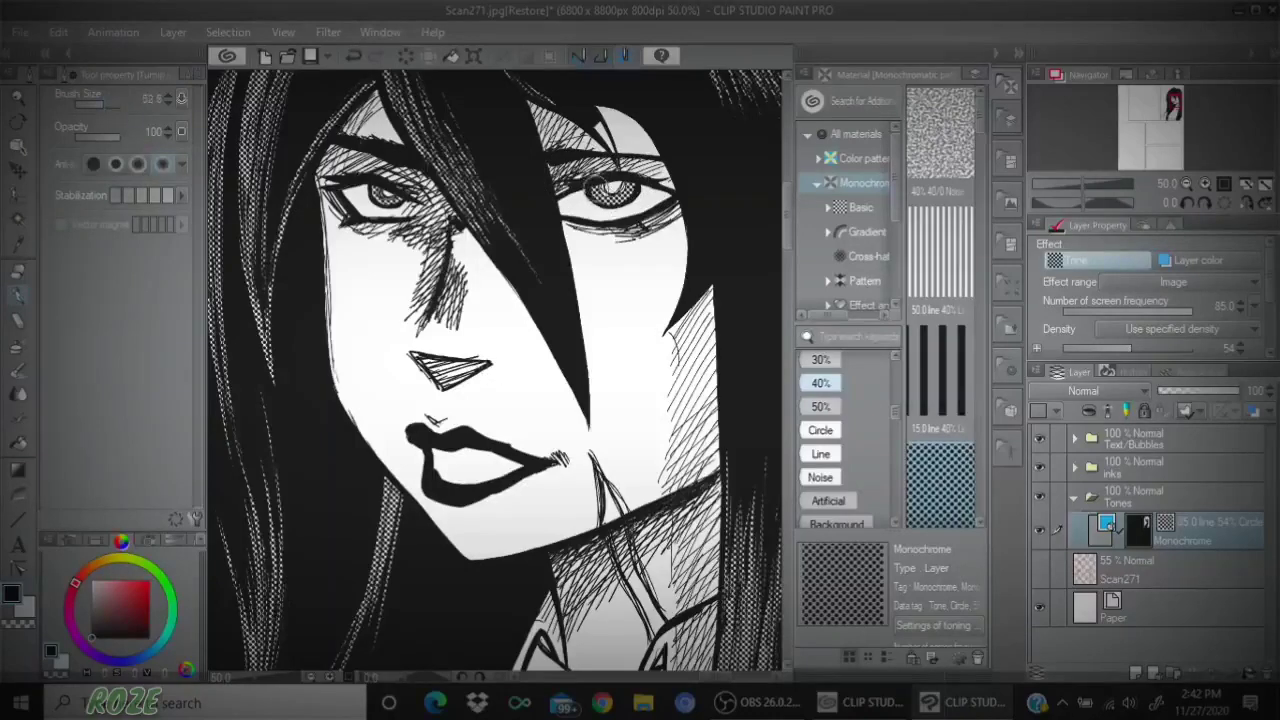
drag(603, 190, 625, 191)
mouse_move(376, 188)
mouse_down()
mouse_move(400, 198)
mouse_move(382, 192)
mouse_up()
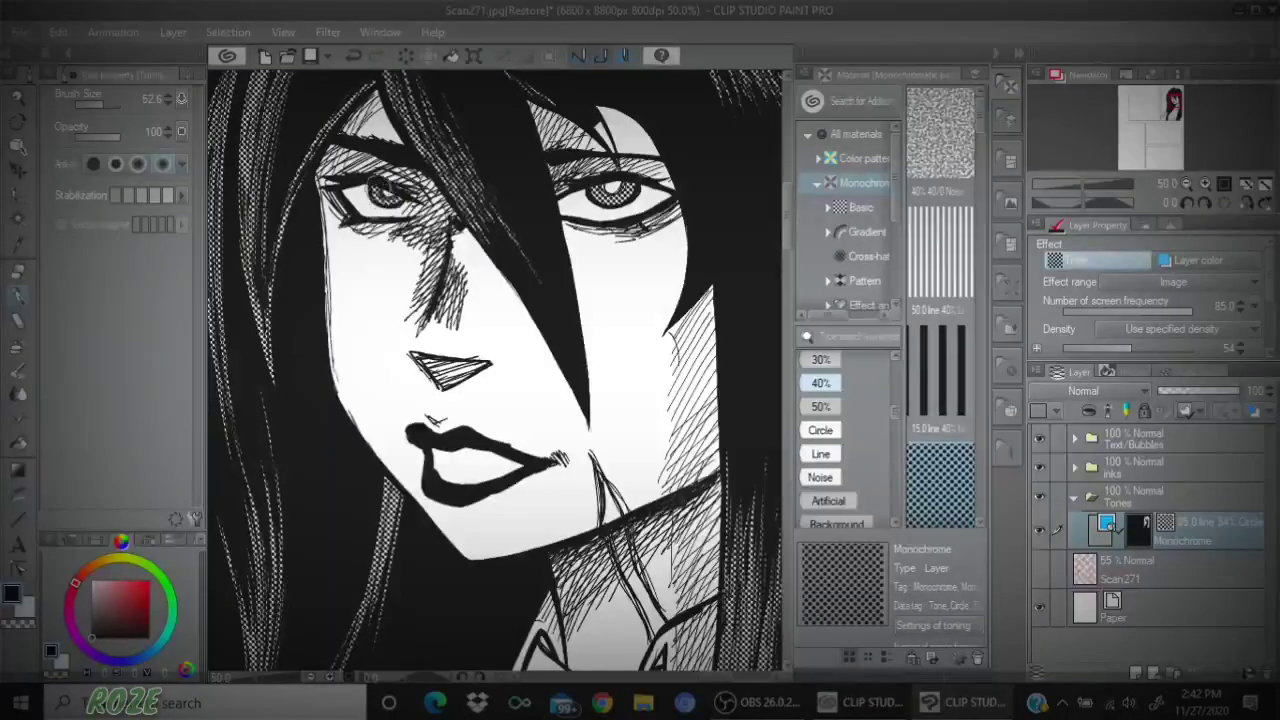
- Hide the material library, expand the Text/Bubbles folder, and show the bubbles layer
click(1187, 185)
click(1187, 186)
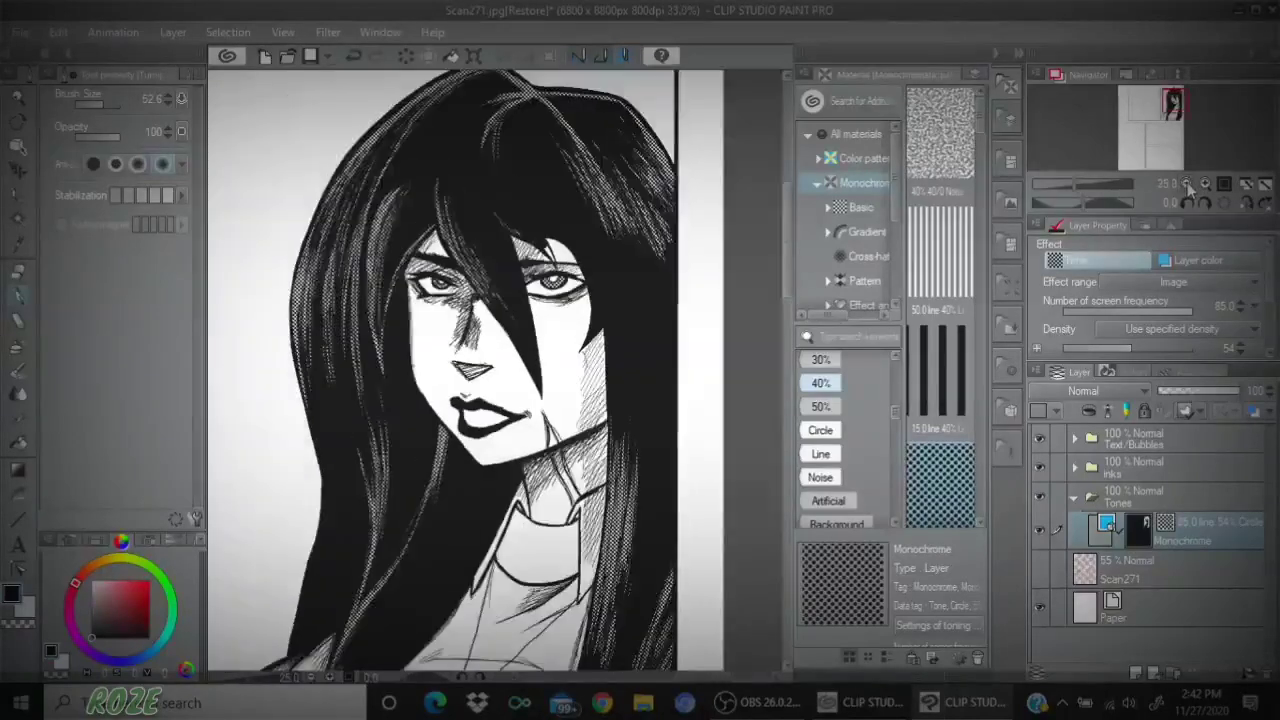
click(1187, 186)
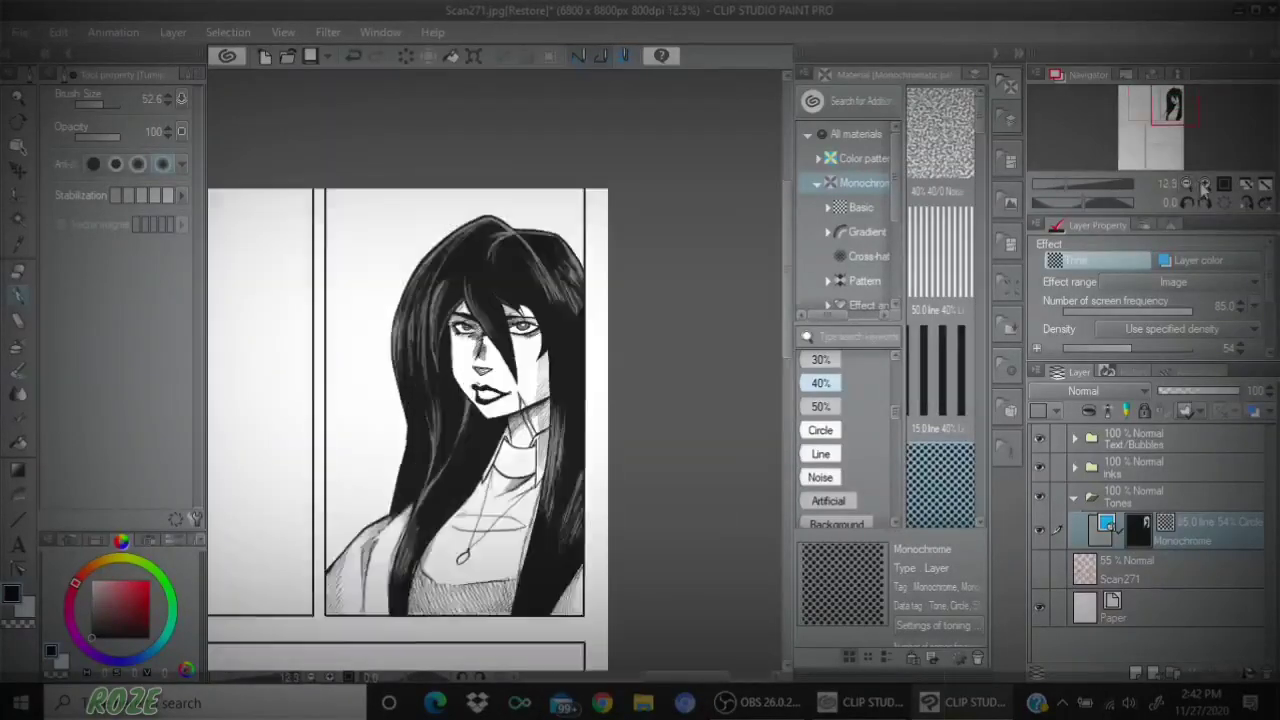
drag(1157, 113, 1164, 116)
click(1019, 54)
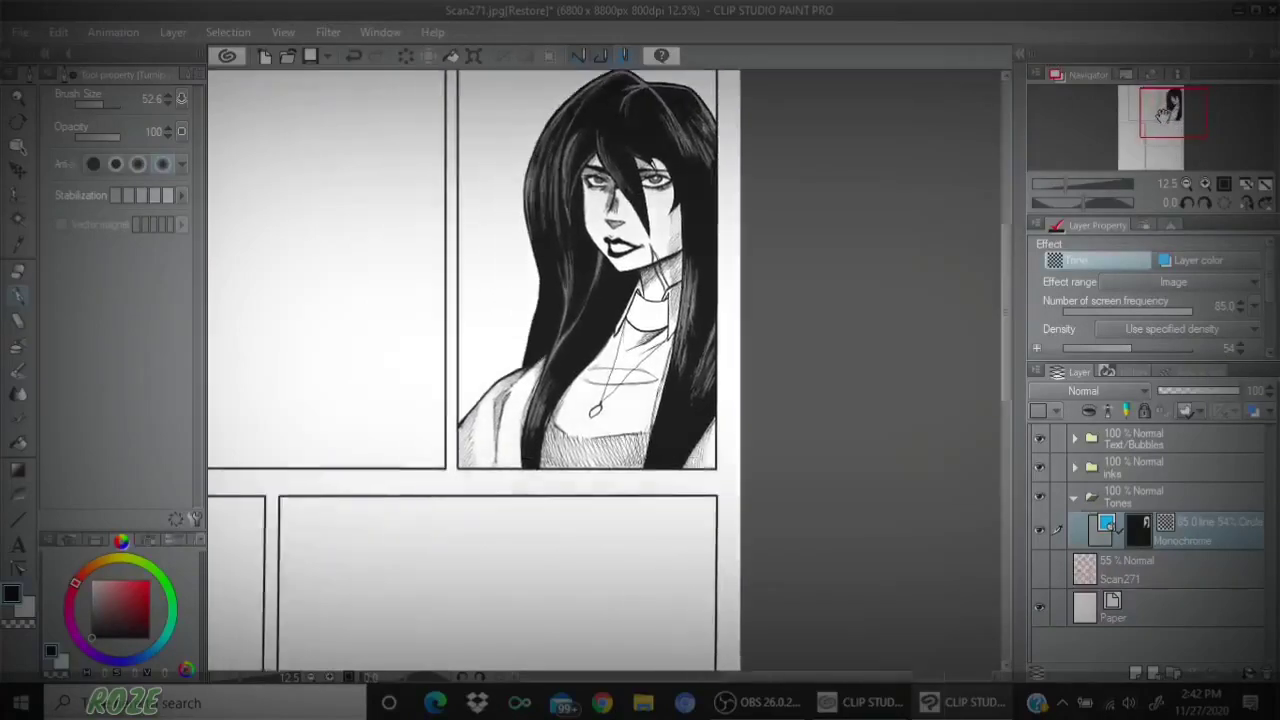
click(1075, 440)
click(1039, 472)
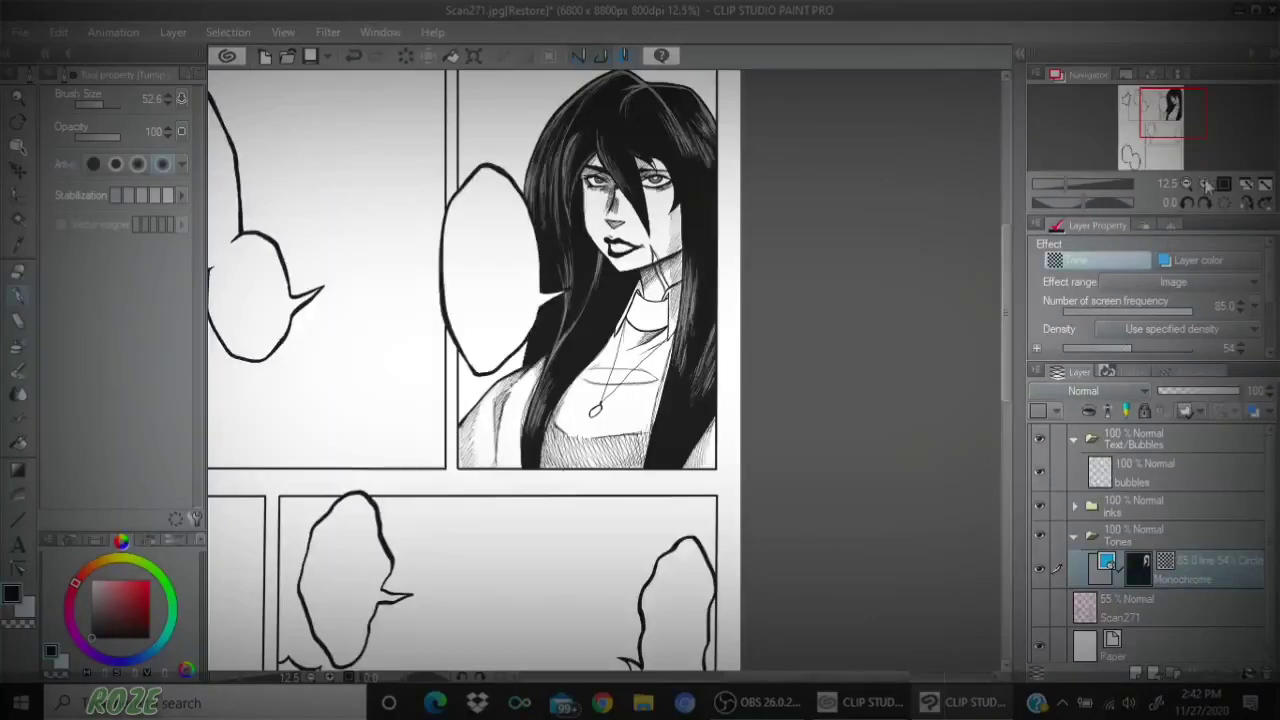
- Turn on the border effect for the bubbles layer
click(1206, 185)
drag(1190, 133, 1172, 105)
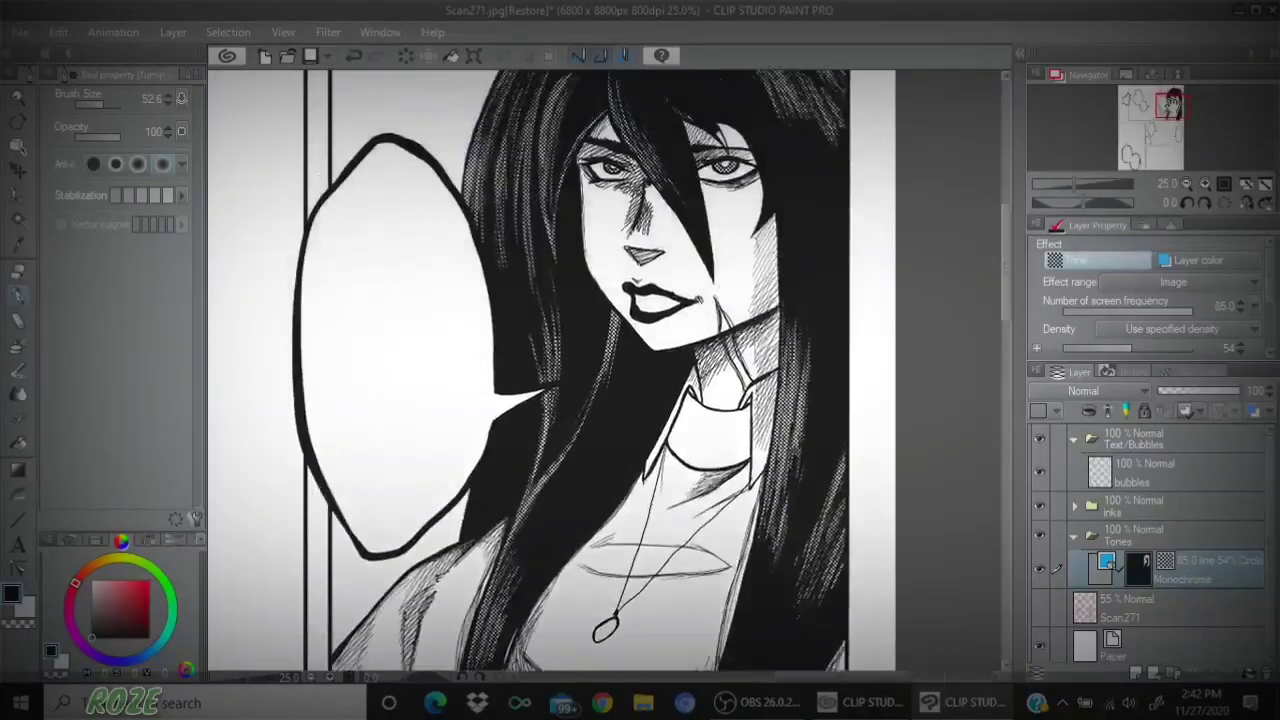
click(1150, 472)
click(1192, 261)
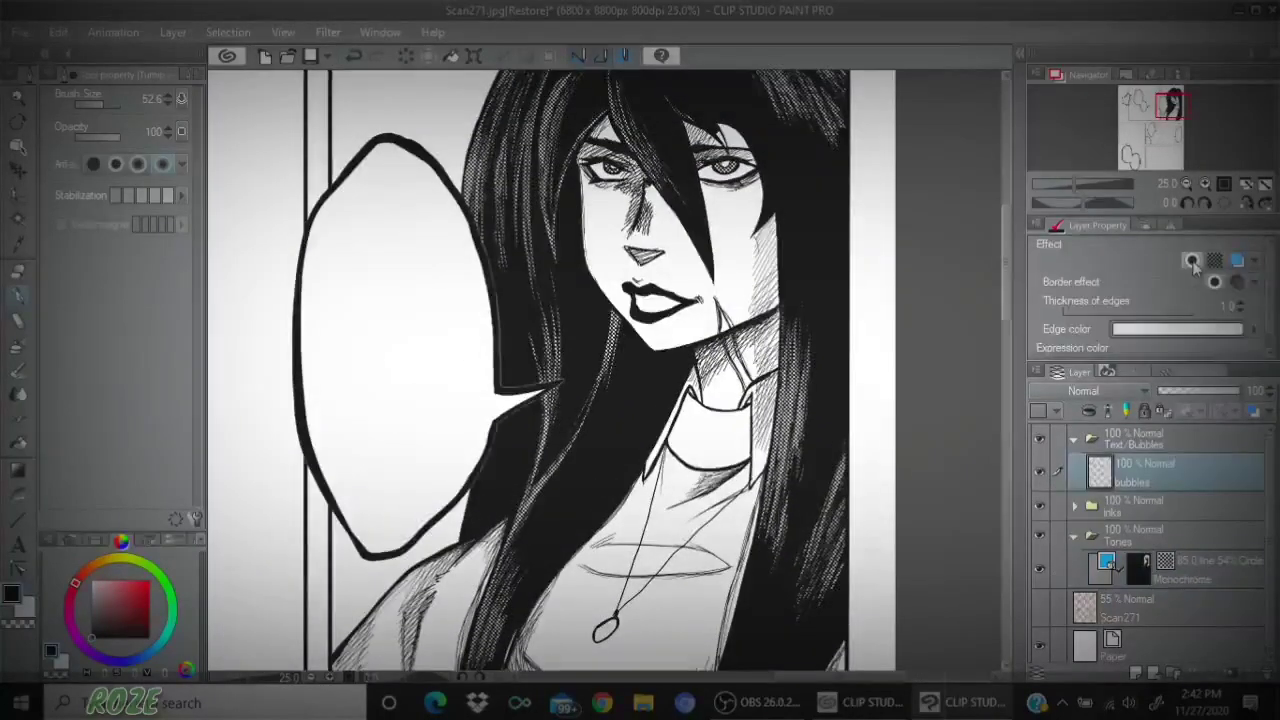